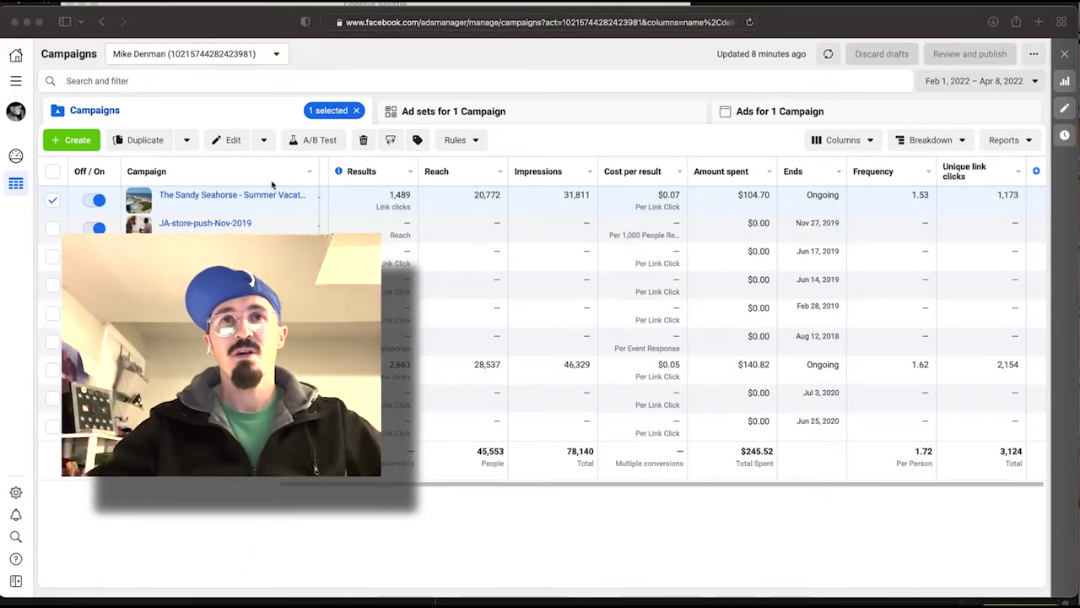
Examine the Sandy Seahorse summer campaign's link clicks, reach, impressions, cost per result and frequency
mouse_move(166, 205)
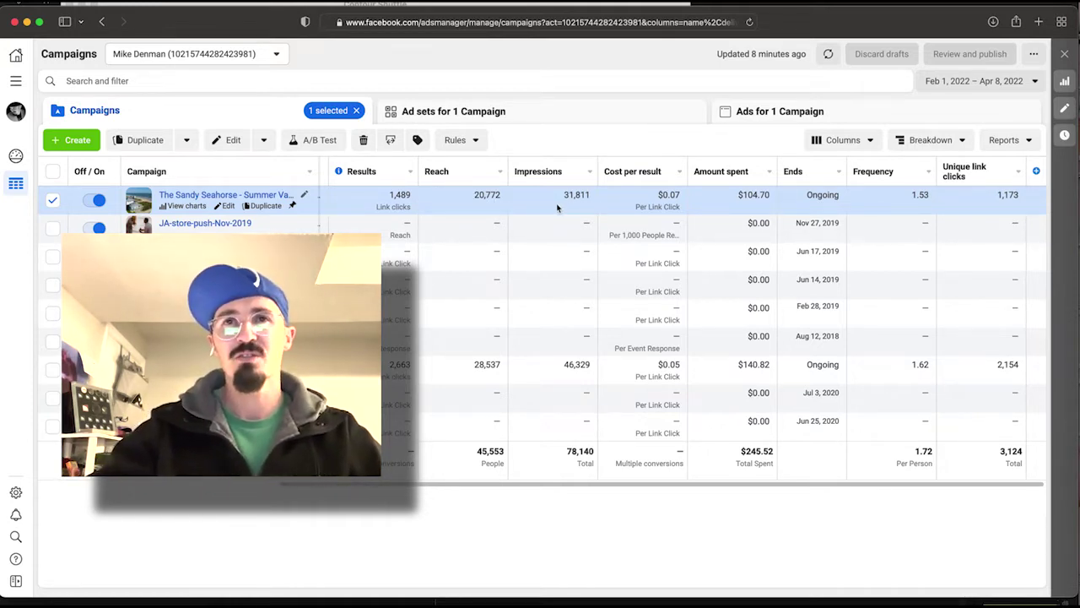
mouse_move(432, 172)
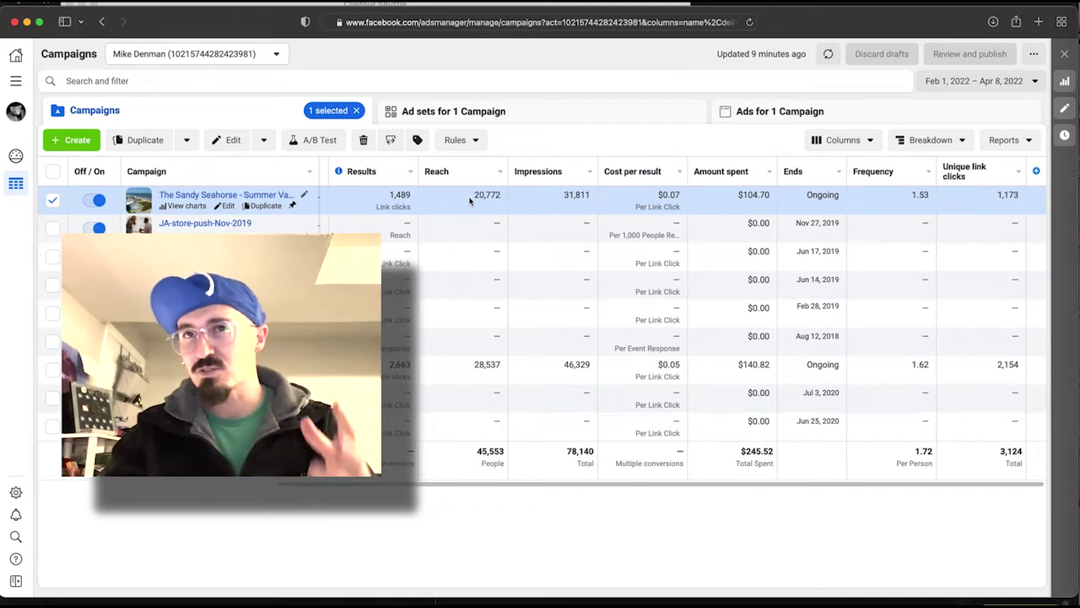
mouse_move(544, 179)
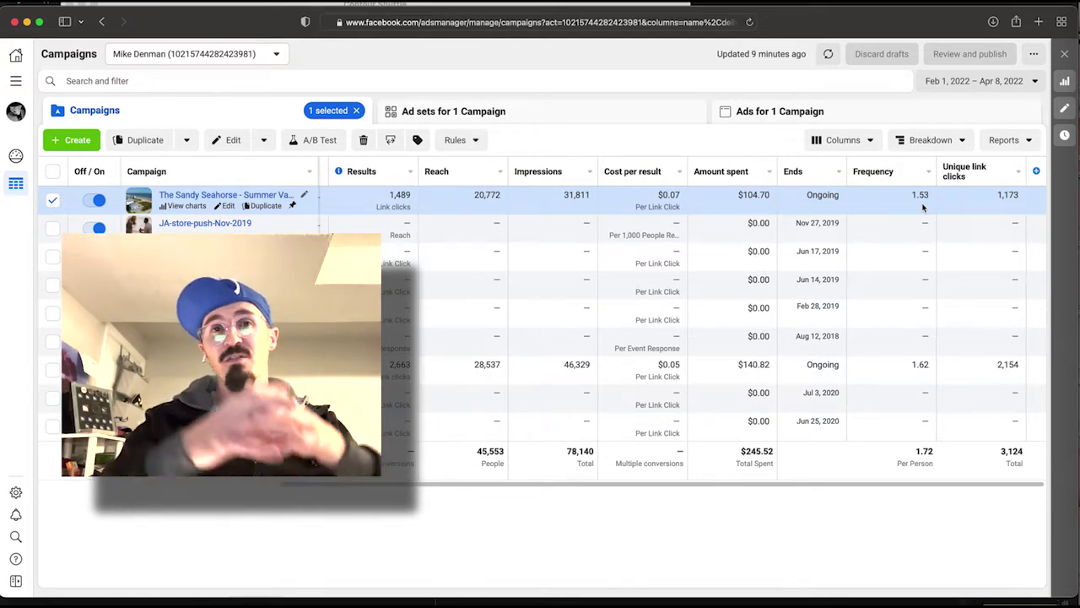
scroll(762, 204, "left", 3)
scroll(762, 203, "left", 3)
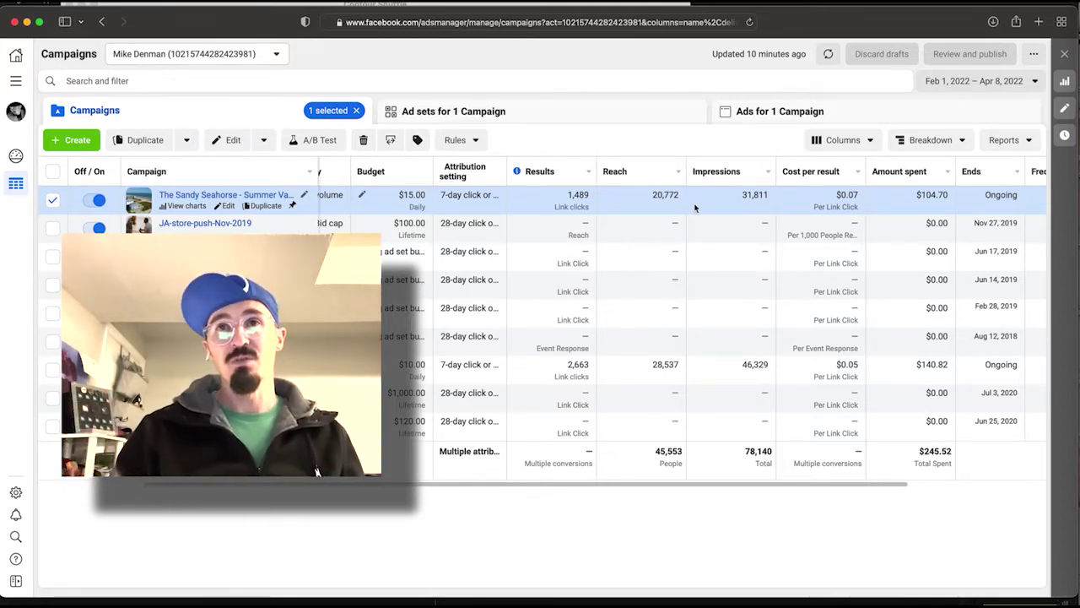
left_click_drag(652, 198, 680, 195)
left_click_drag(569, 194, 597, 197)
left_click(629, 198)
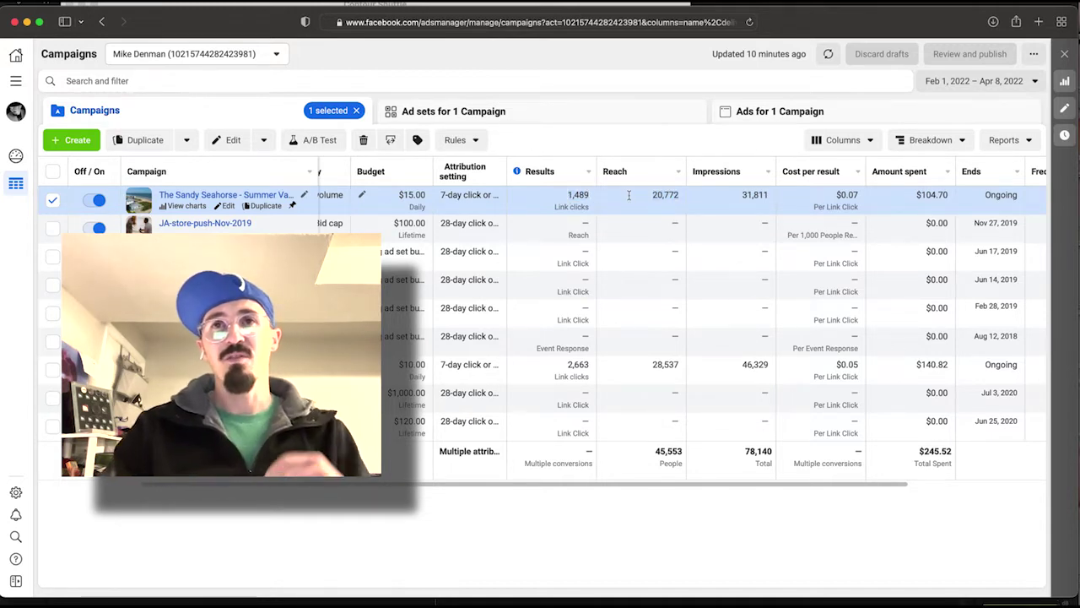
Switch to the Calculator app
key("super+space")
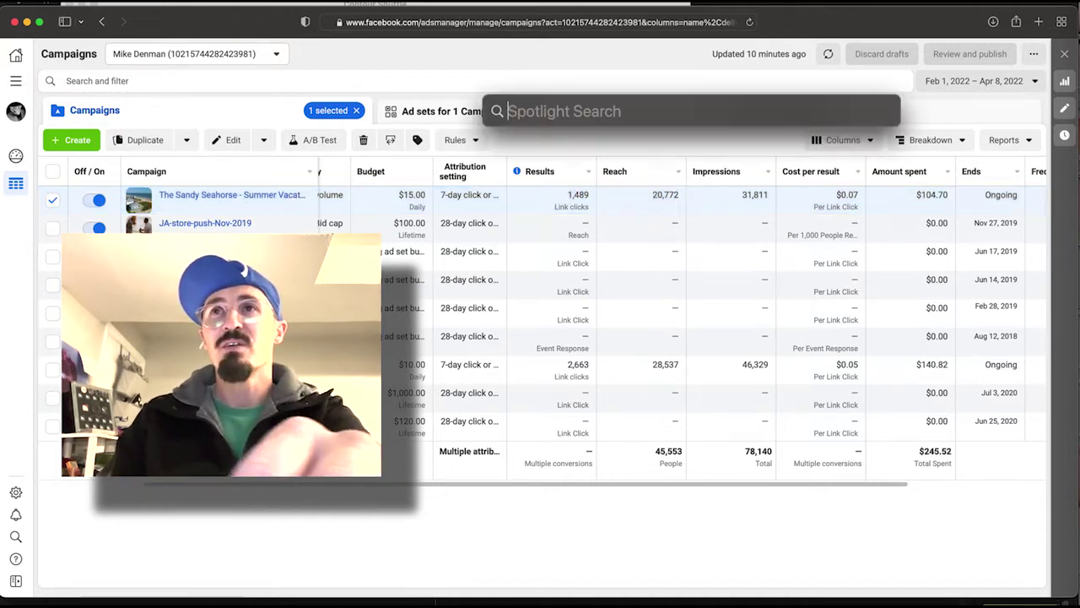
type("calculator")
key("Return")
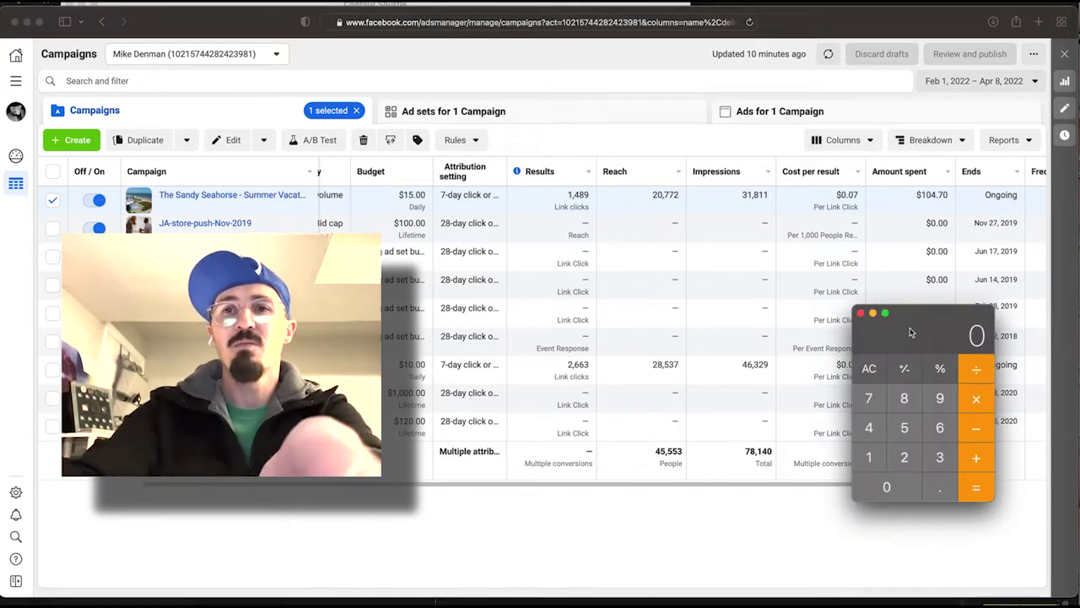
Divide the campaign's reach, 20772, by its link clicks, 1489
type("20.")
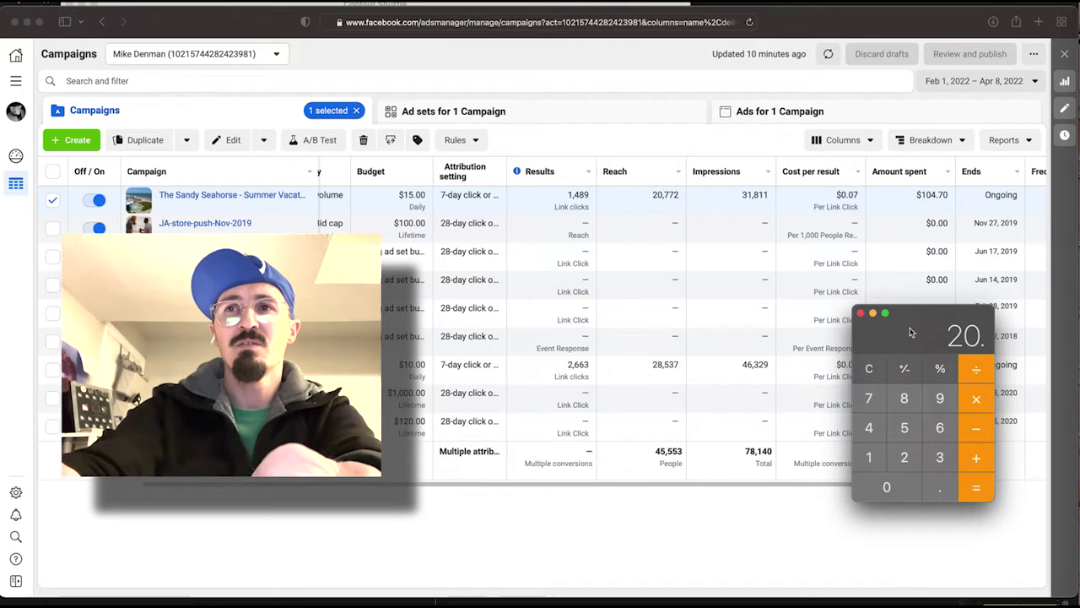
type("77")
key("BackSpace")
key("BackSpace")
key("BackSpace")
key("BackSpace")
type("20")
key("BackSpace")
key("BackSpace")
type("0772")
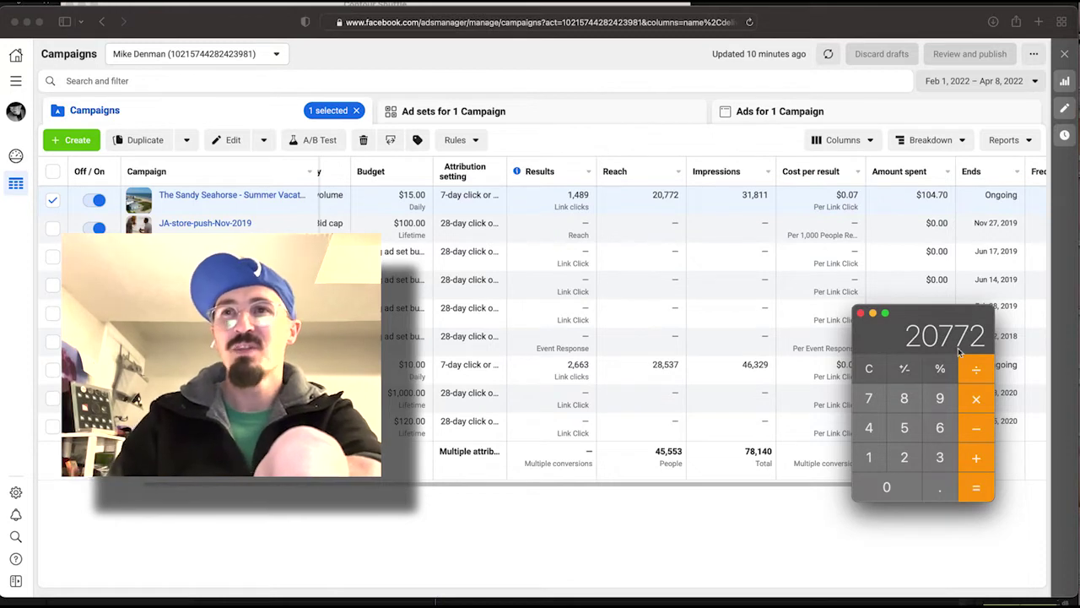
key("super+c")
left_click(873, 457)
left_click(871, 429)
left_click(903, 400)
left_click(937, 398)
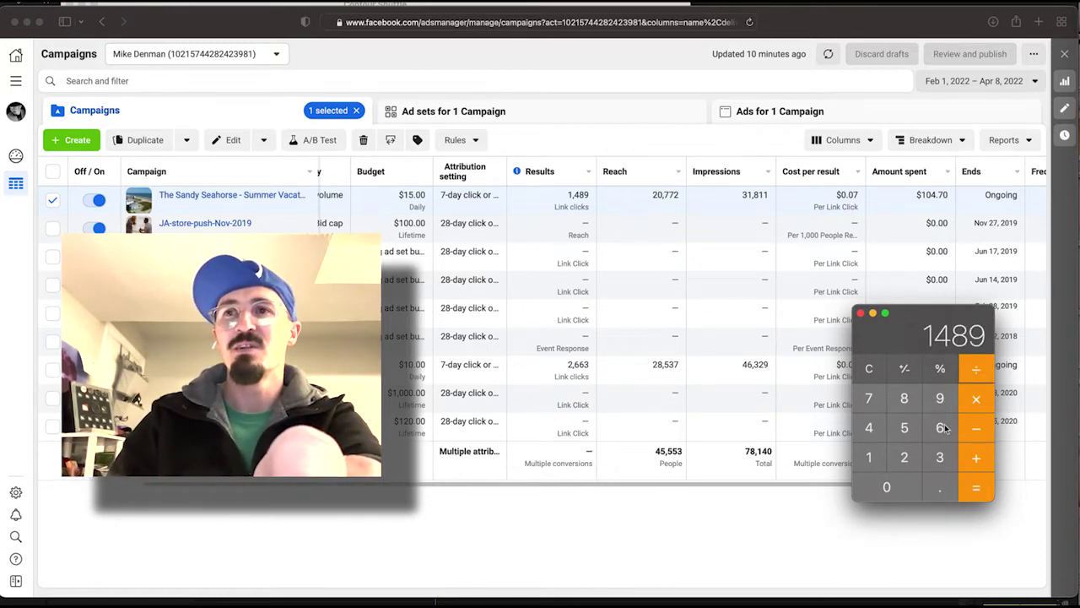
left_click(975, 486)
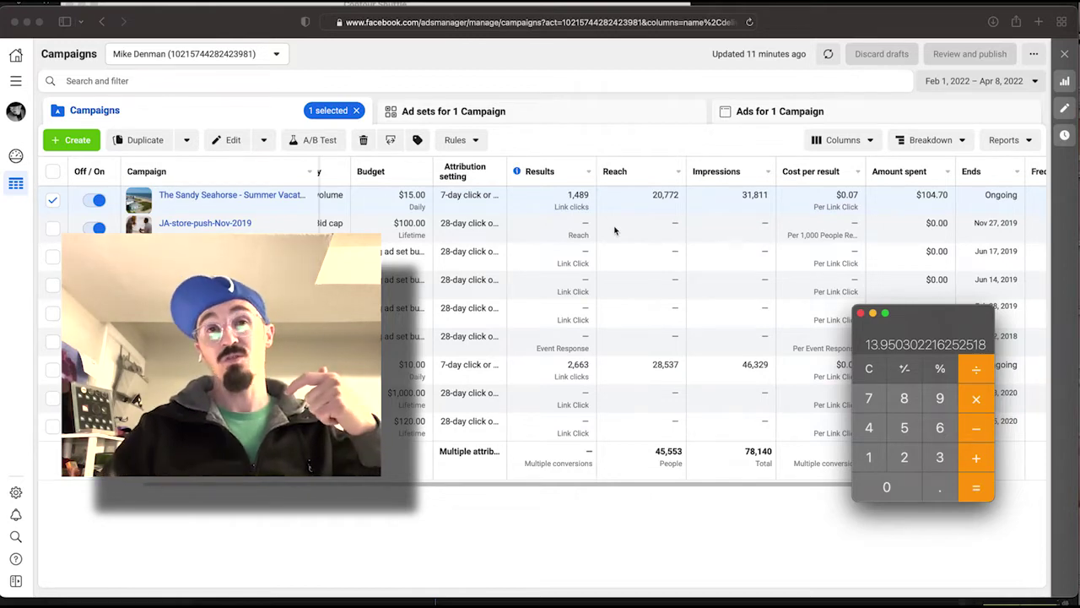
Open the charts of the Sandy Seahorse summer campaign and review its performance overview
left_click(175, 209)
left_click(179, 207)
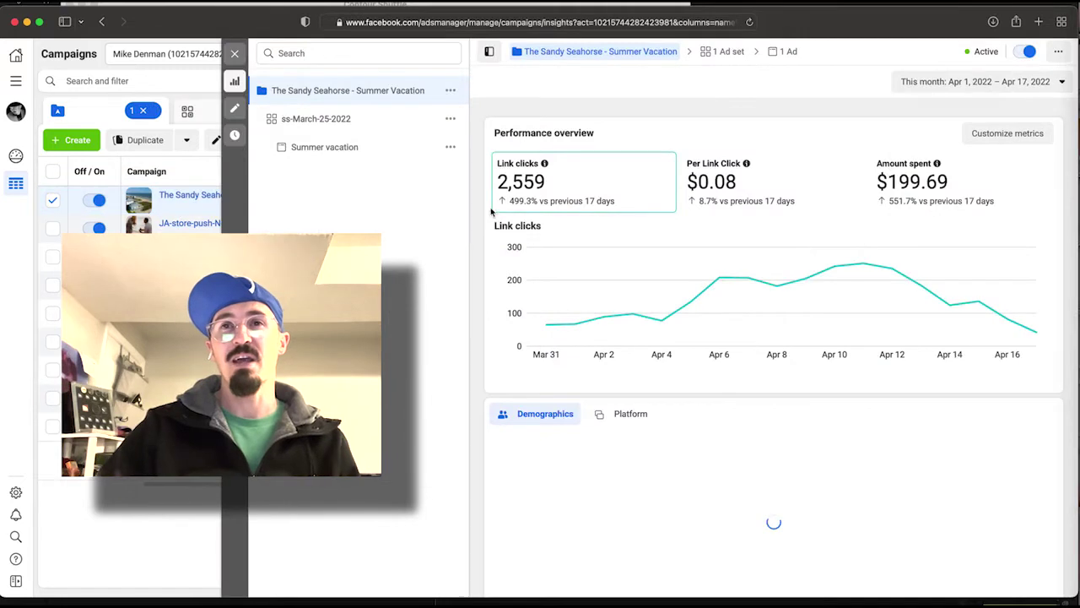
mouse_move(601, 306)
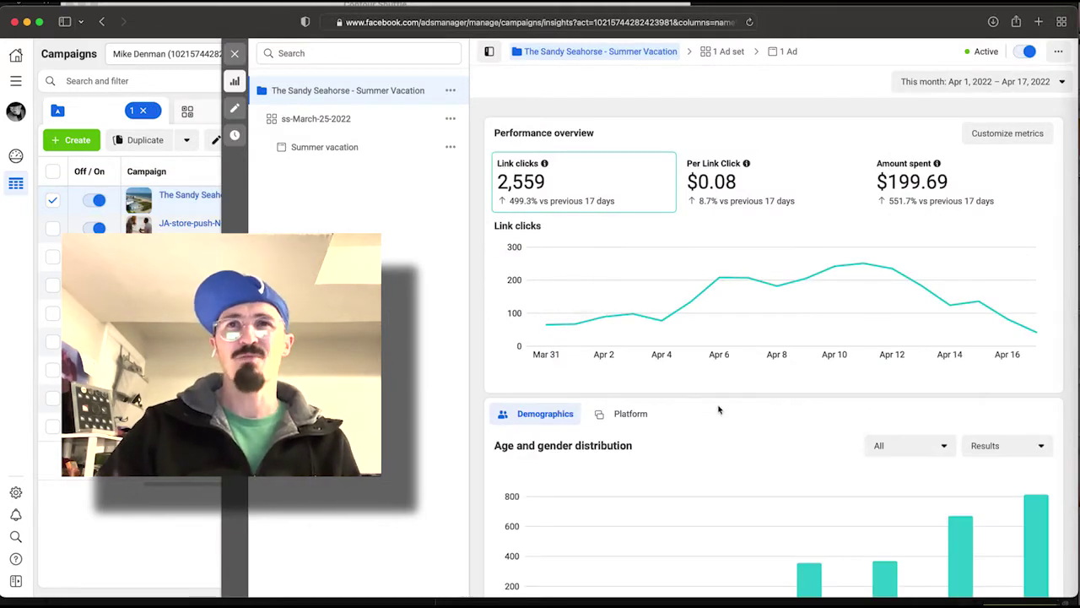
scroll(718, 410, "down", 1)
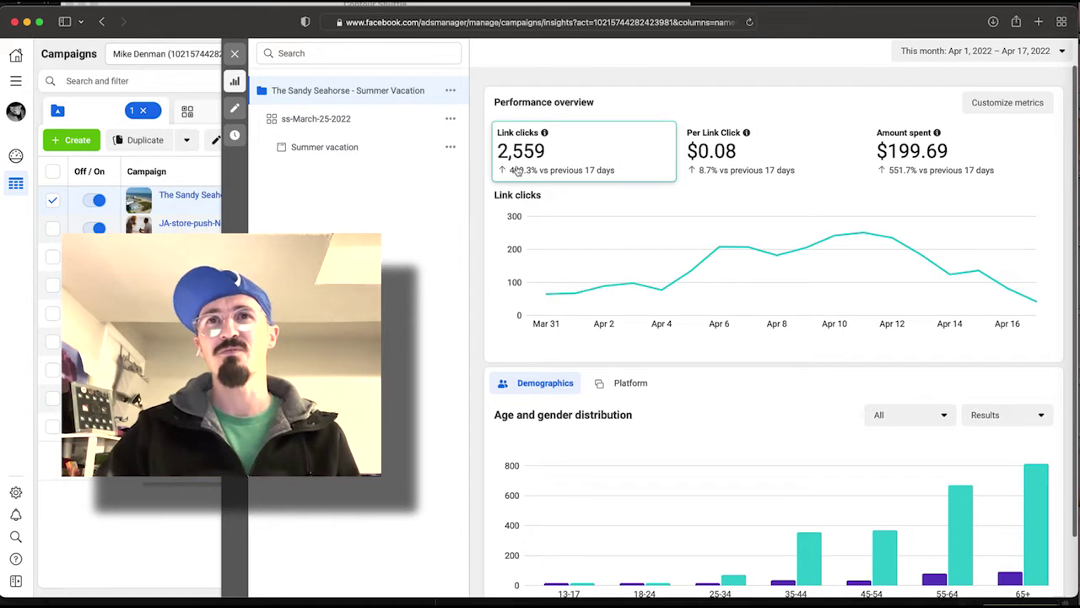
scroll(518, 169, "down", 1)
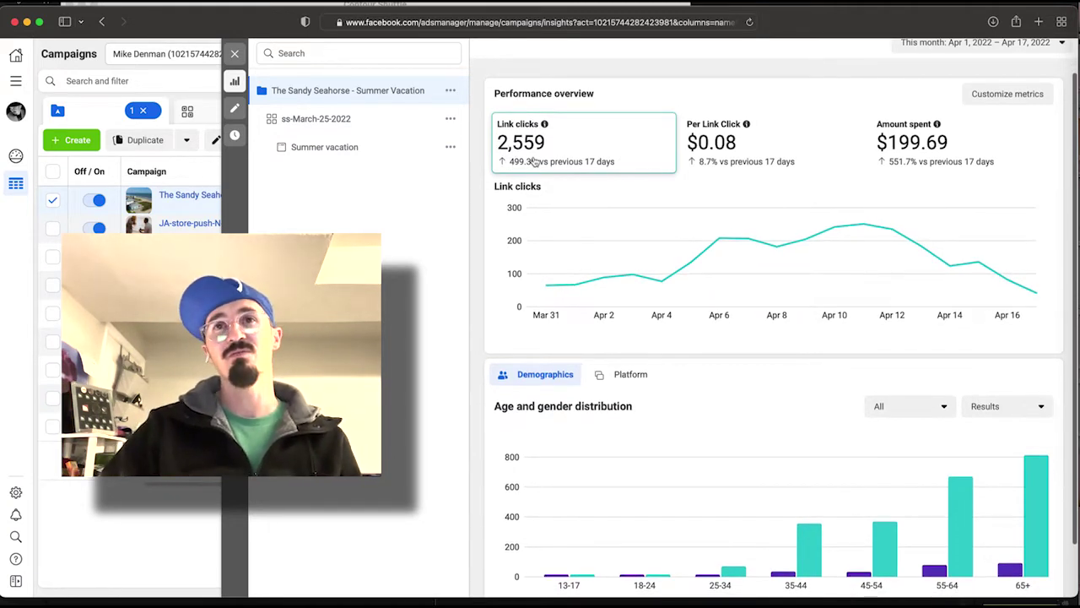
scroll(533, 161, "down", 1)
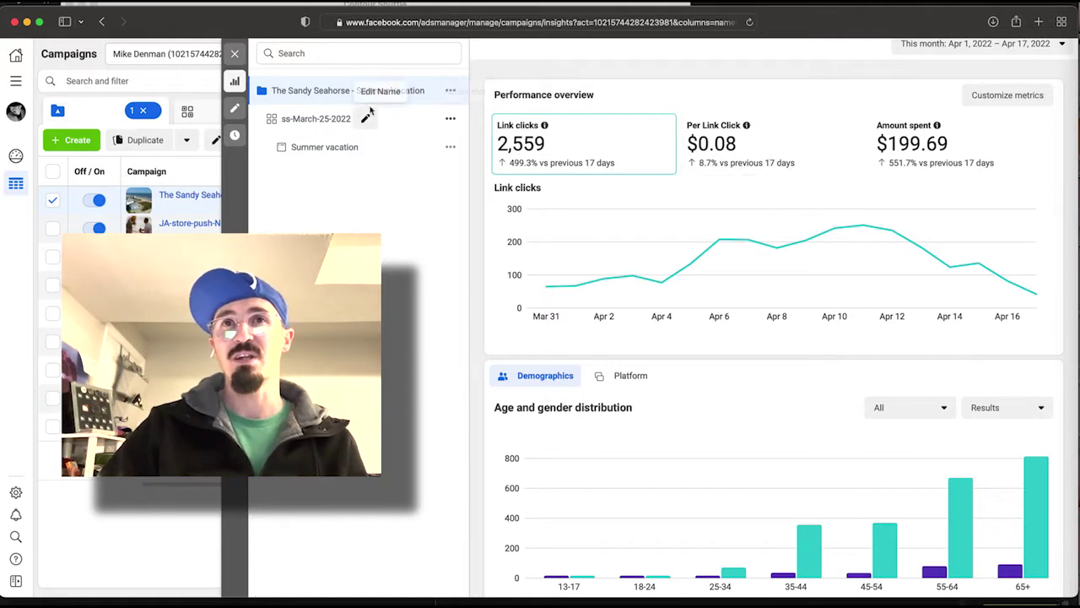
Show the charts of the Summer vacation ad in ad set ss-March-25-2022 and examine its age and gender distribution
left_click(388, 127)
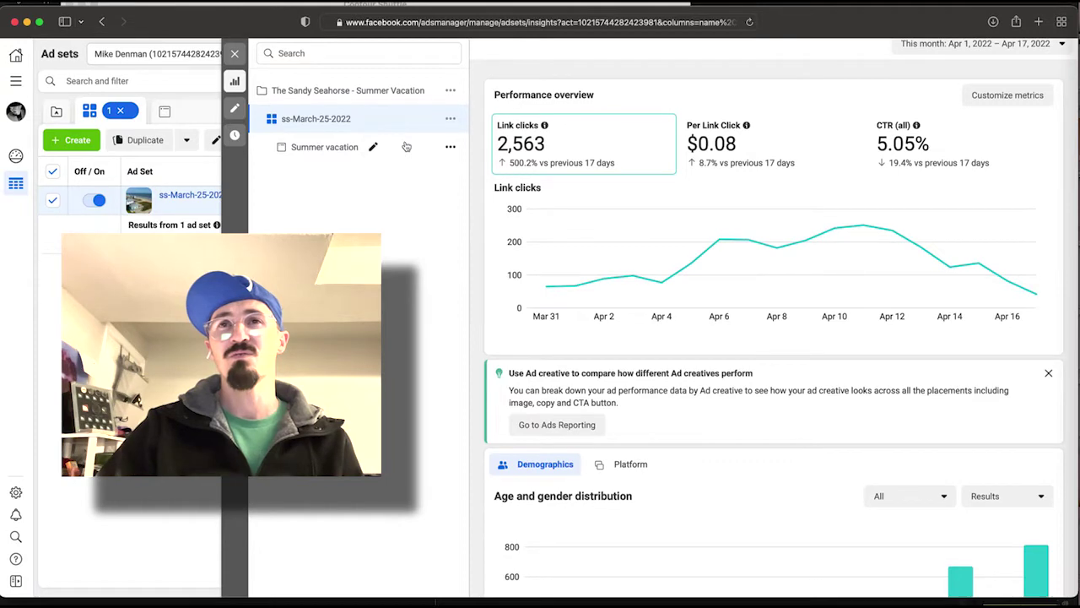
left_click(405, 143)
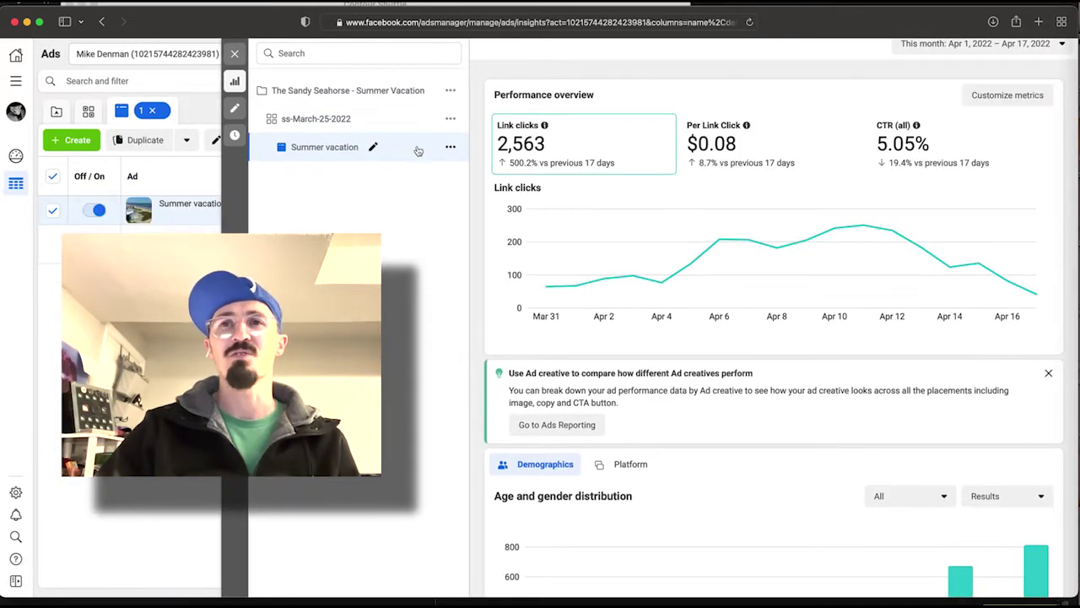
scroll(698, 251, "down", 2)
scroll(699, 252, "down", 3)
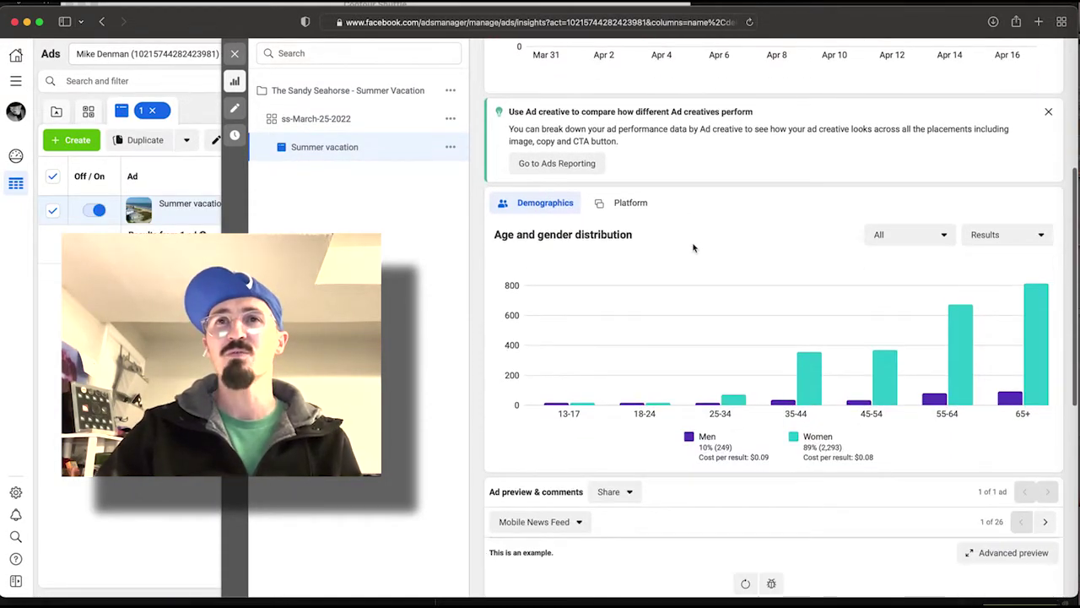
mouse_move(805, 398)
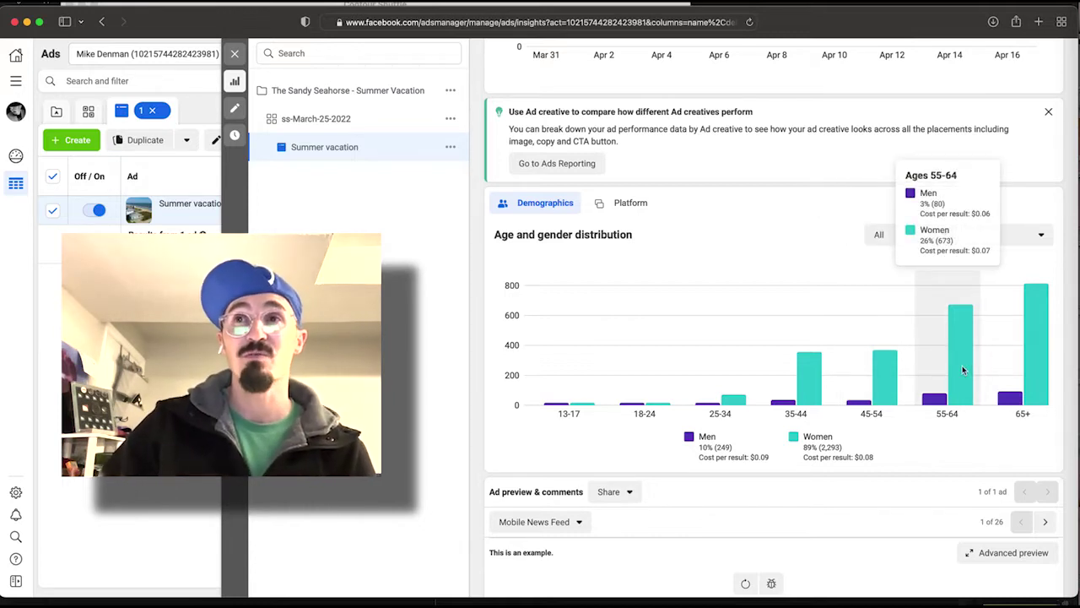
scroll(962, 366, "up", 1)
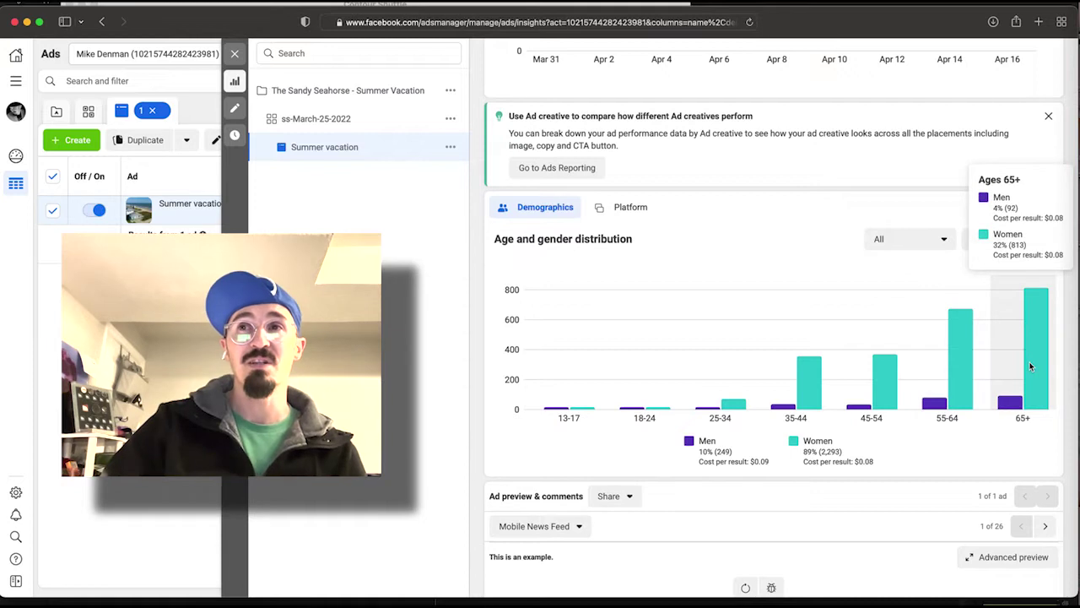
scroll(1029, 361, "up", 1)
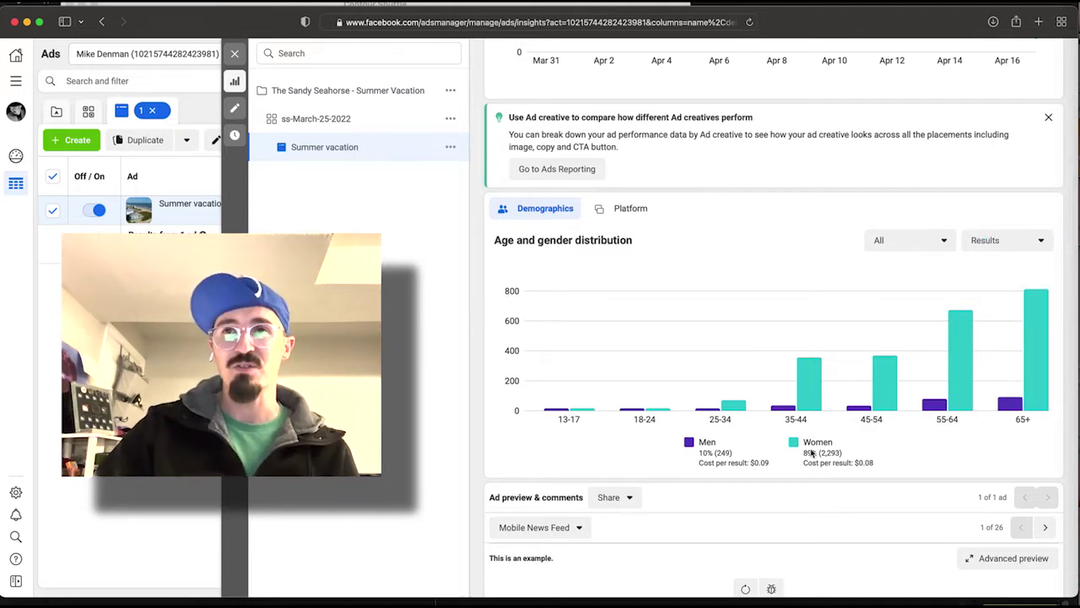
mouse_move(1033, 375)
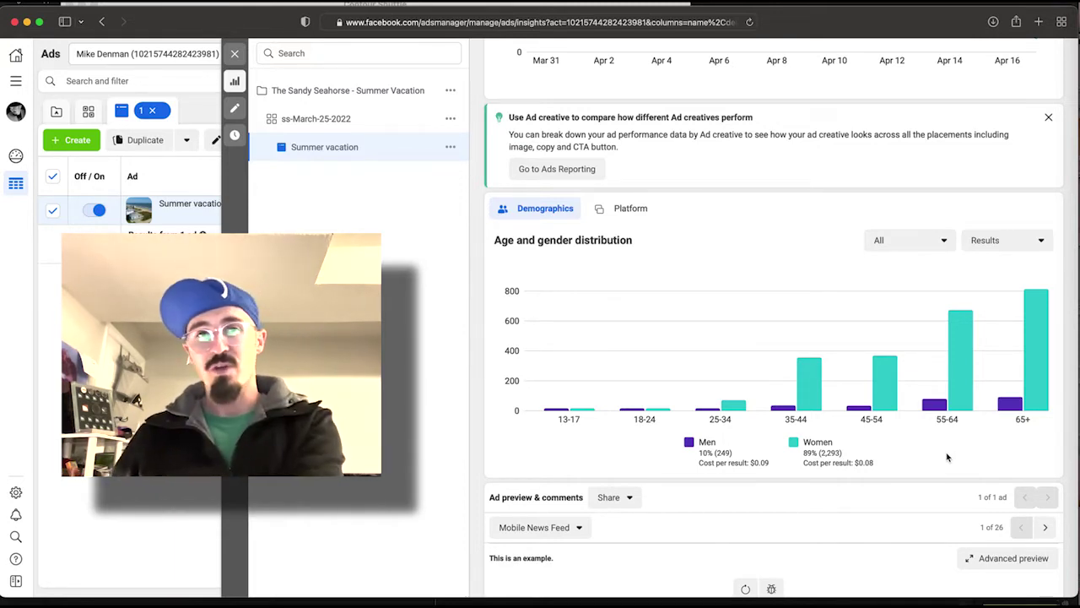
Open the ad's advanced preview, preview the text variant "Five Star Stays at The Sandy Seahorse in Crystal Beach, TX", and close it
scroll(914, 447, "down", 5)
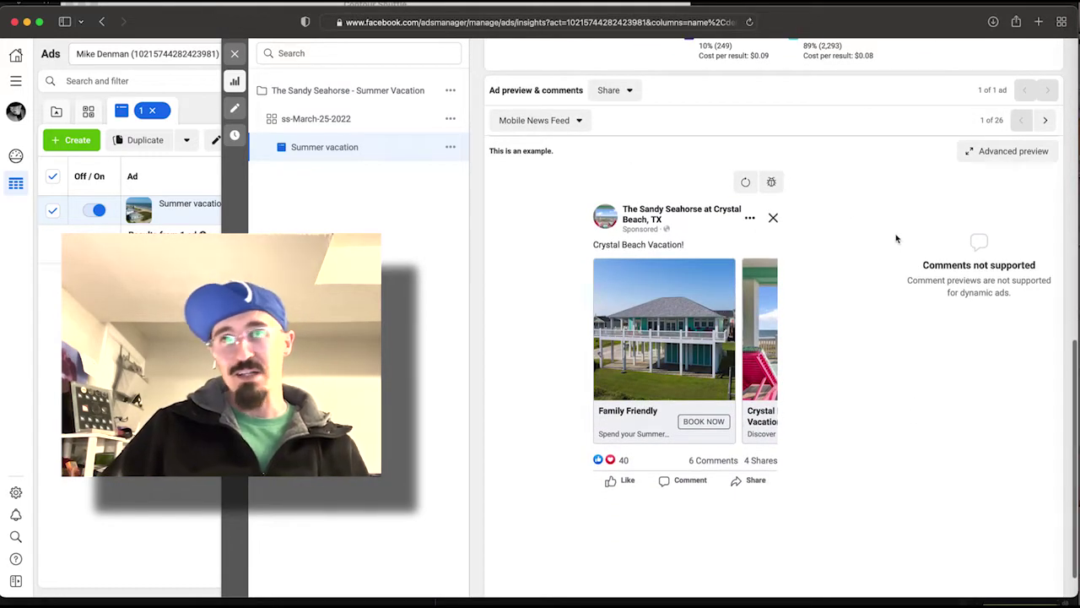
left_click(1015, 152)
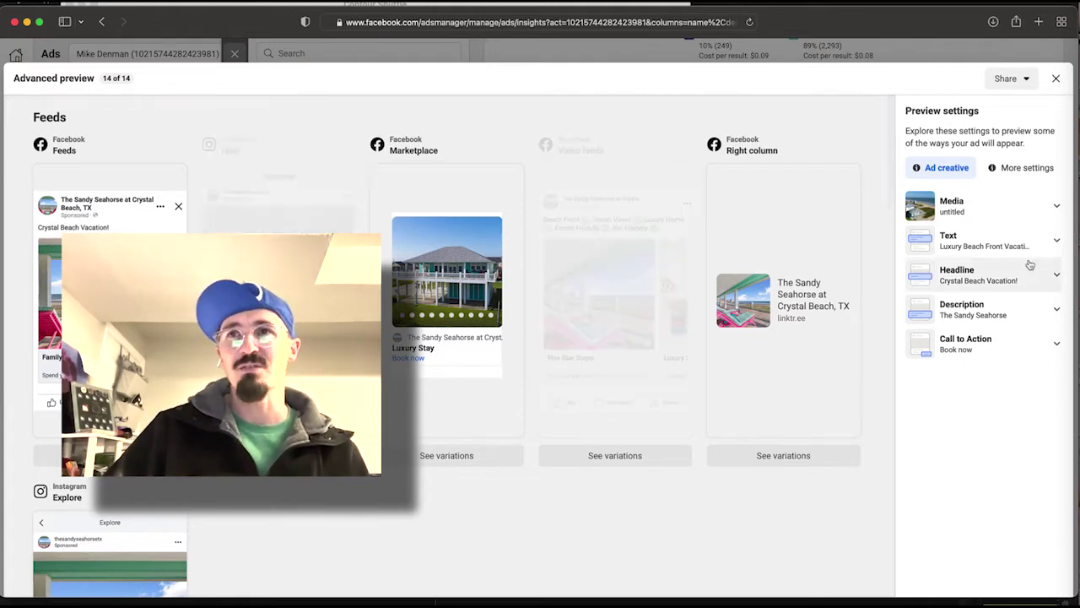
left_click(969, 241)
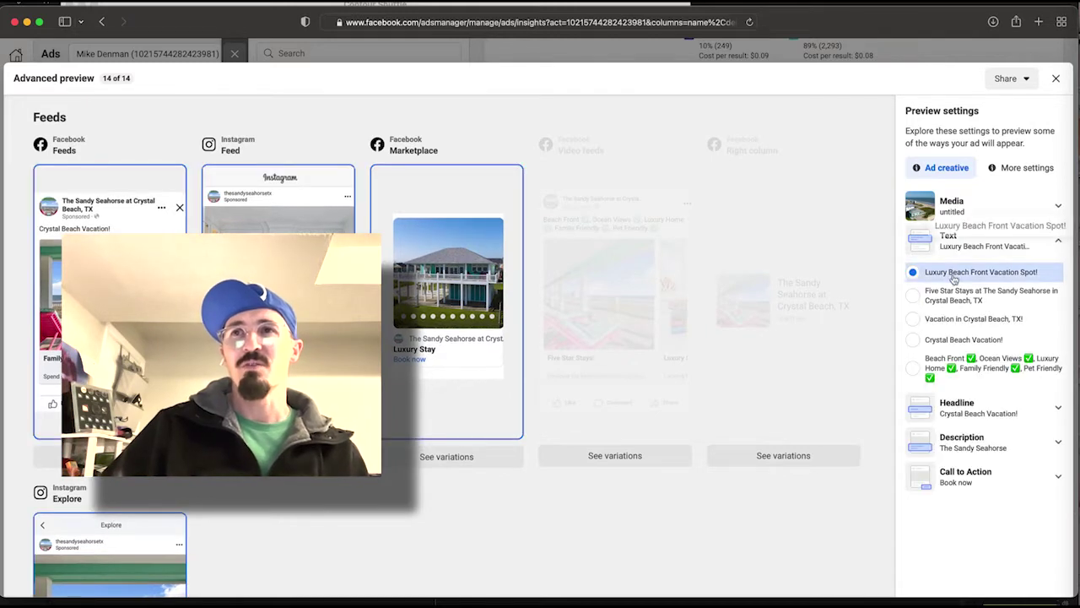
left_click(953, 293)
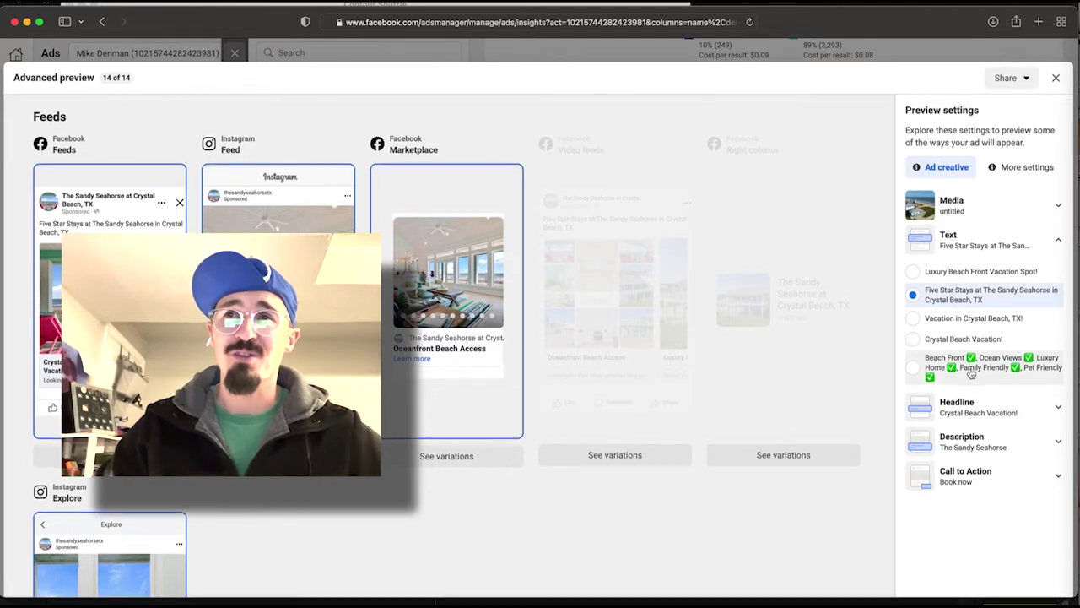
left_click(1055, 79)
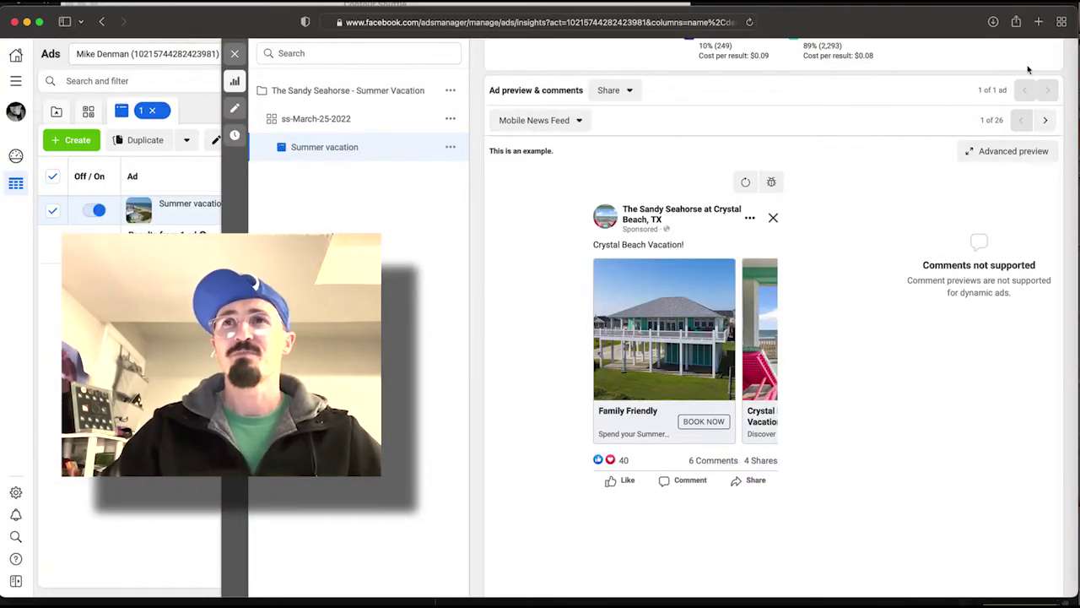
Close the charts and return to the ads table after looking into the ad sets level
left_click(234, 53)
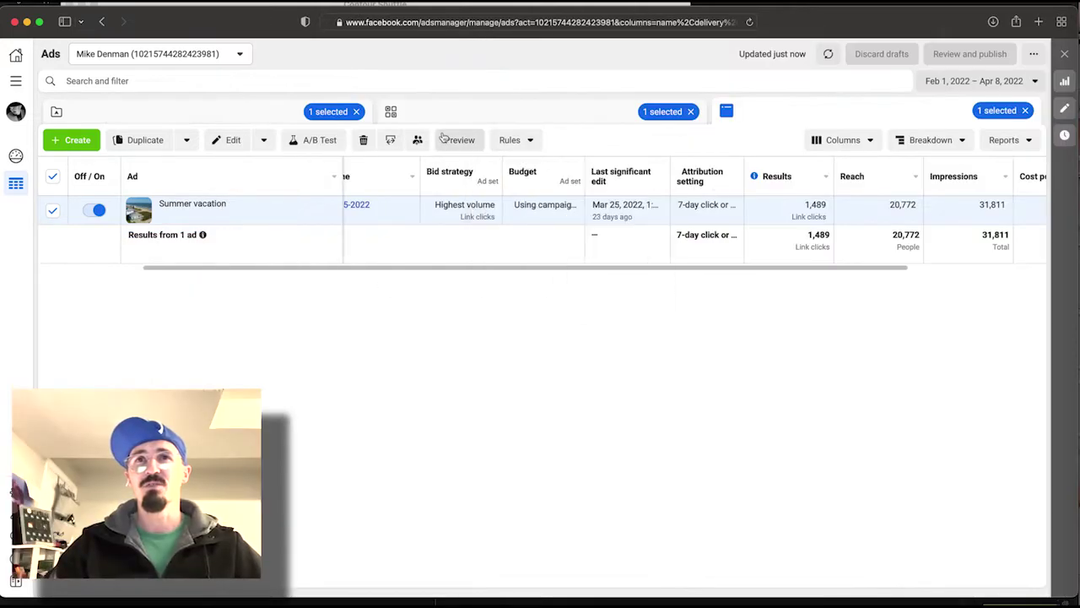
left_click(186, 112)
left_click(562, 112)
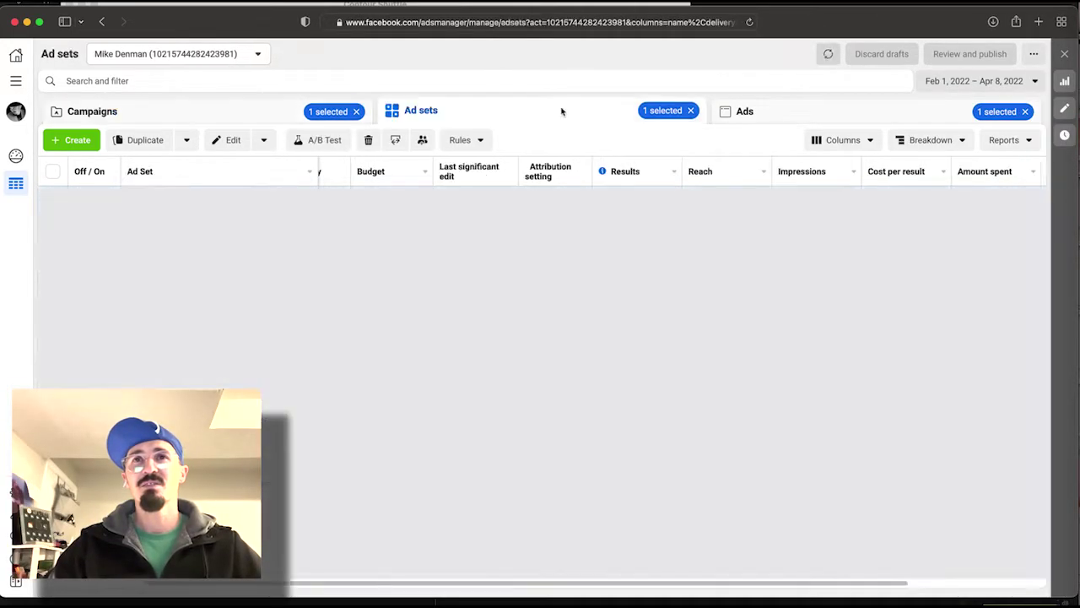
left_click(813, 111)
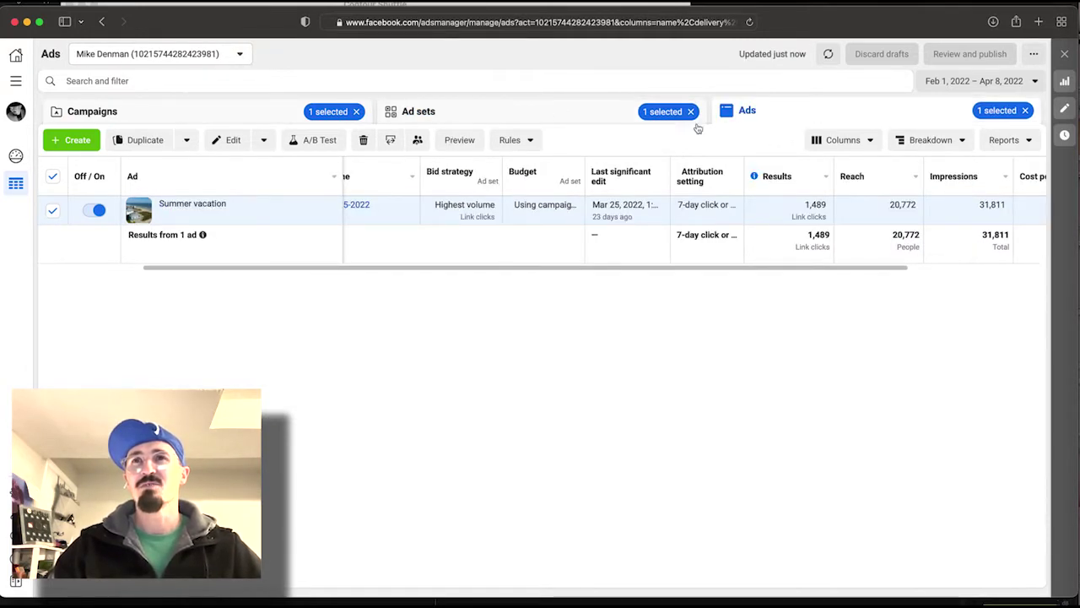
Break down the Summer vacation ad's results by the dynamic creative element Image, video and slideshow
left_click(929, 137)
mouse_move(940, 243)
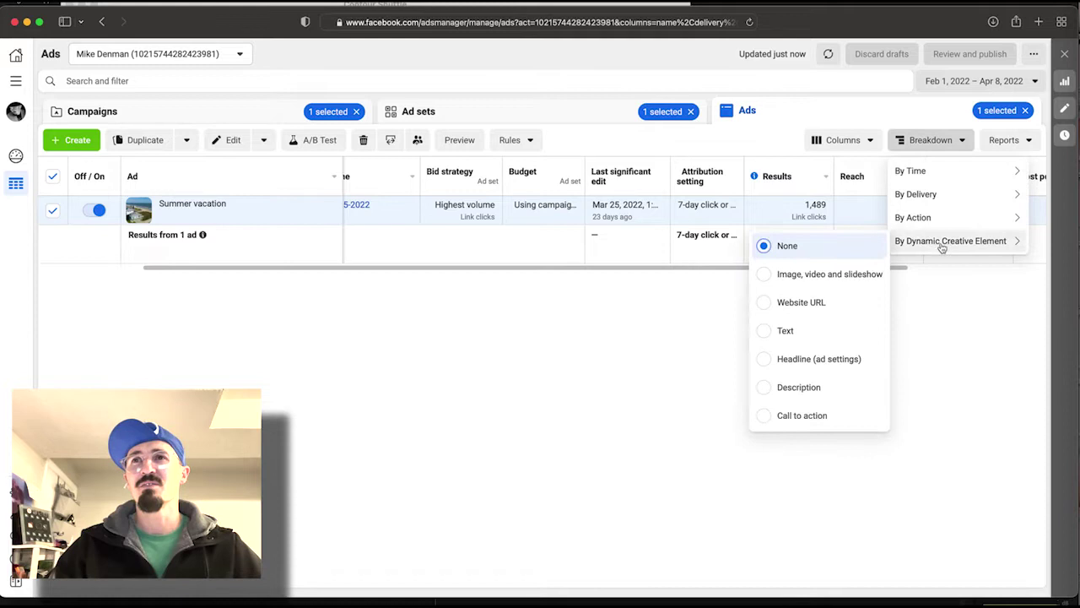
left_click(804, 275)
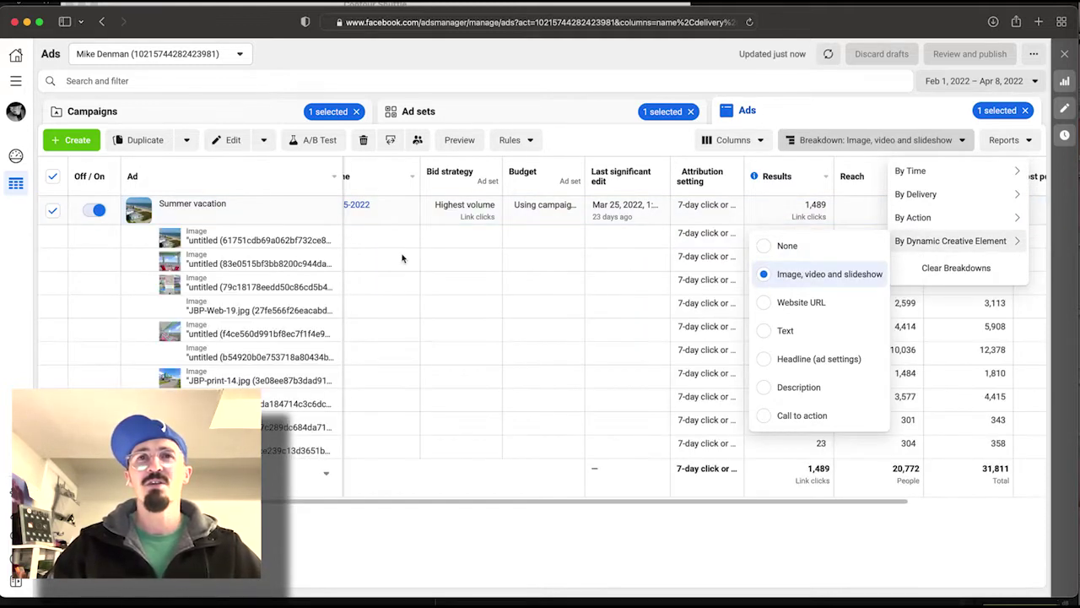
scroll(540, 253, "right", 4)
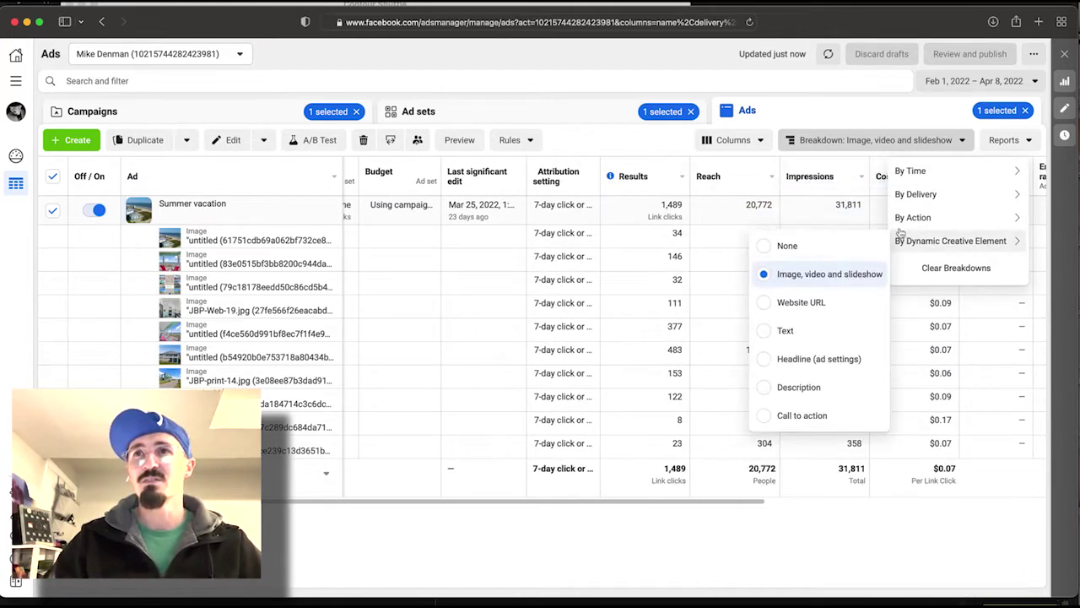
left_click(928, 118)
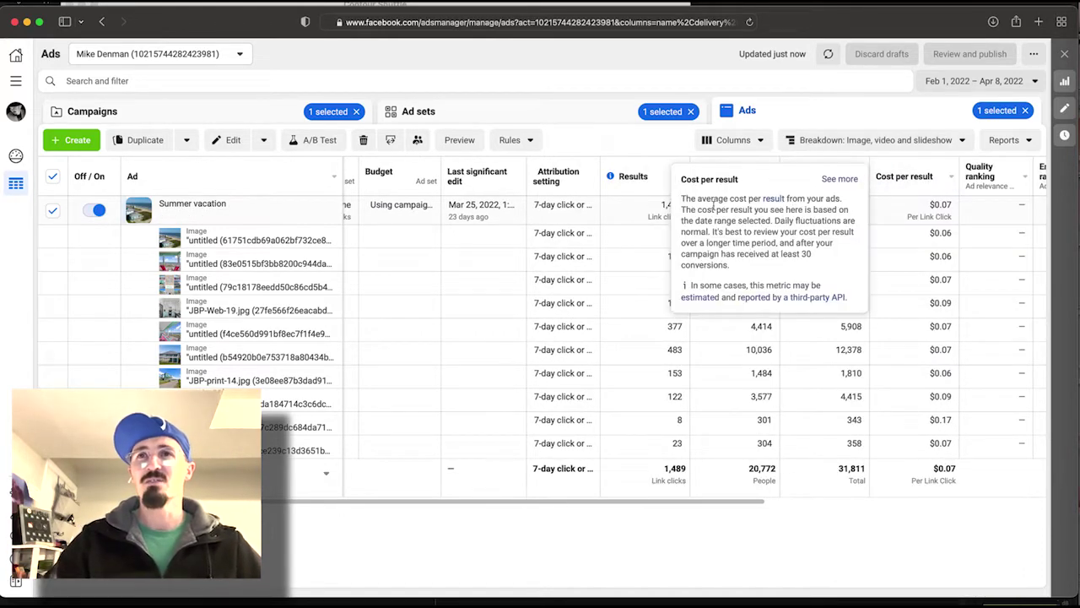
Sort the image breakdown by results from highest to lowest and capture a screenshot of the ads table including the amount spent
left_click(664, 178)
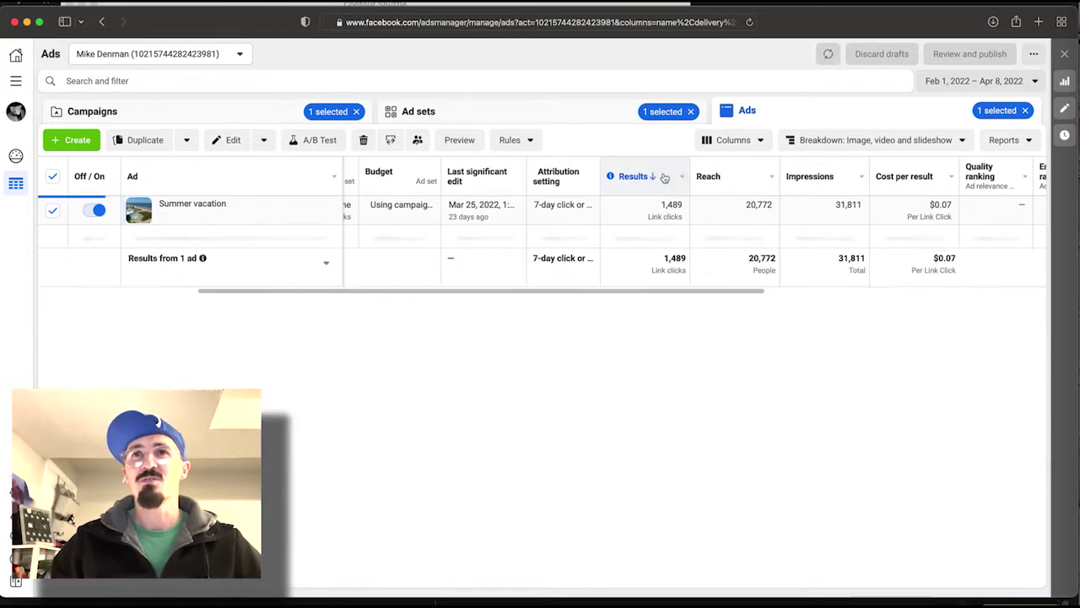
scroll(649, 244, "right", 4)
scroll(649, 244, "right", 4)
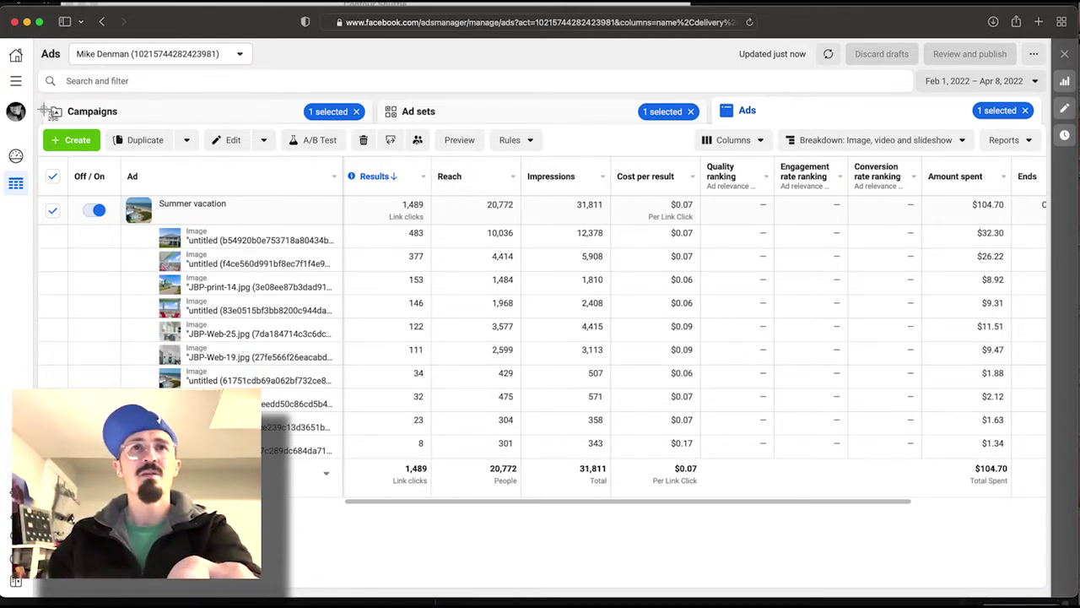
key("super+shift+4")
left_click_drag(41, 95, 1047, 540)
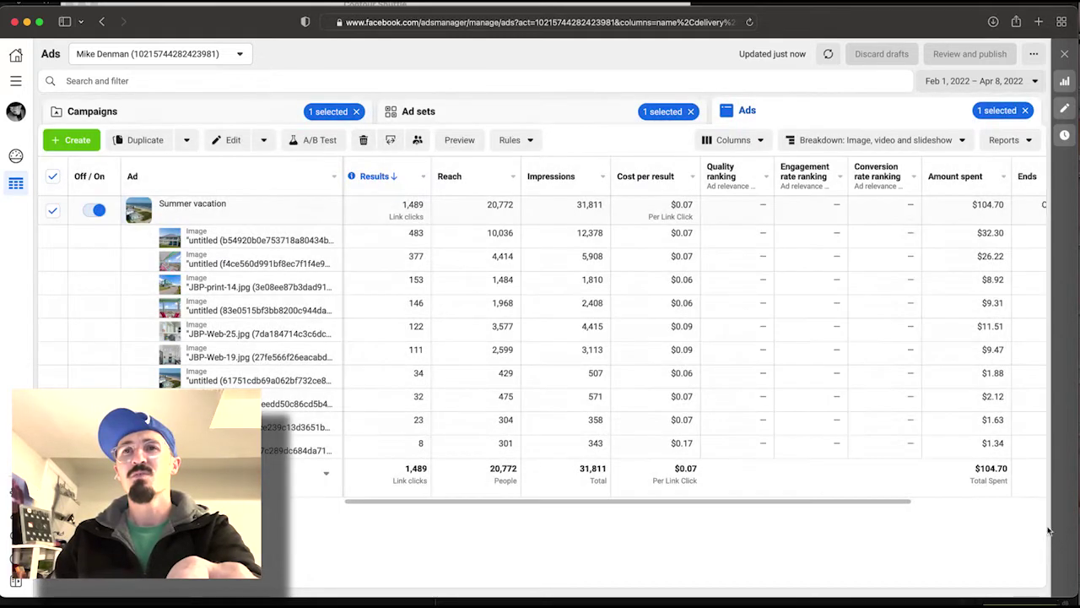
View the full-size images of the two variants with the most link clicks, returning to the ads table after each
left_click(217, 240)
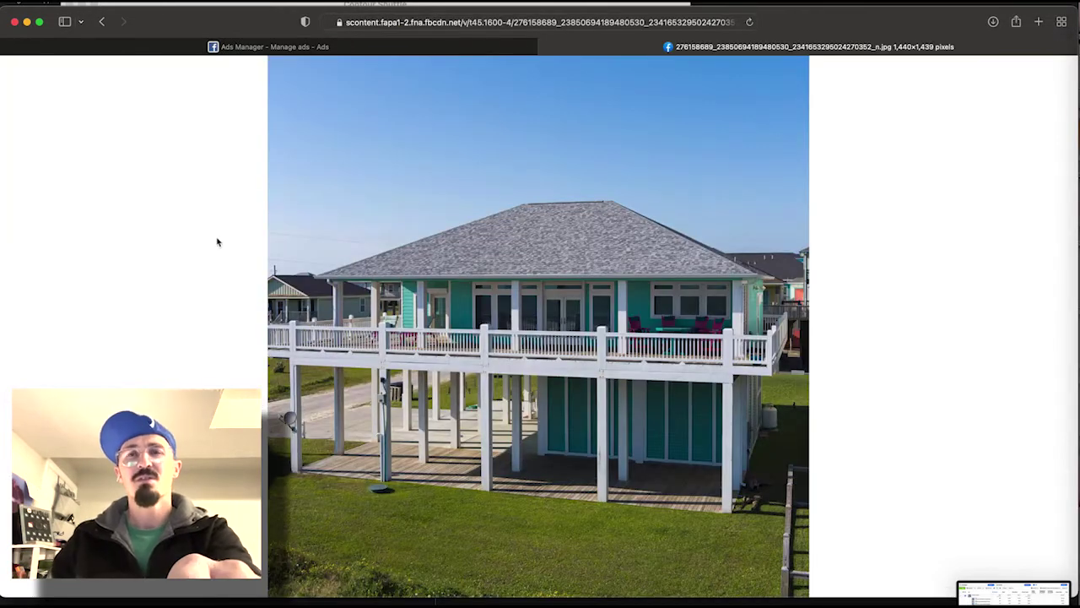
left_click(272, 48)
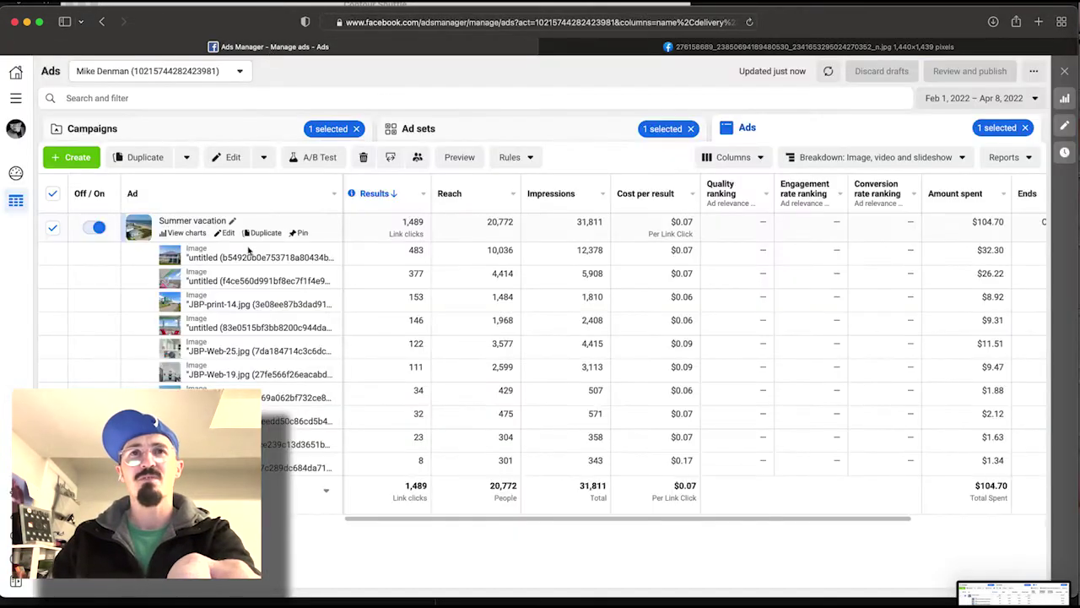
left_click(232, 281)
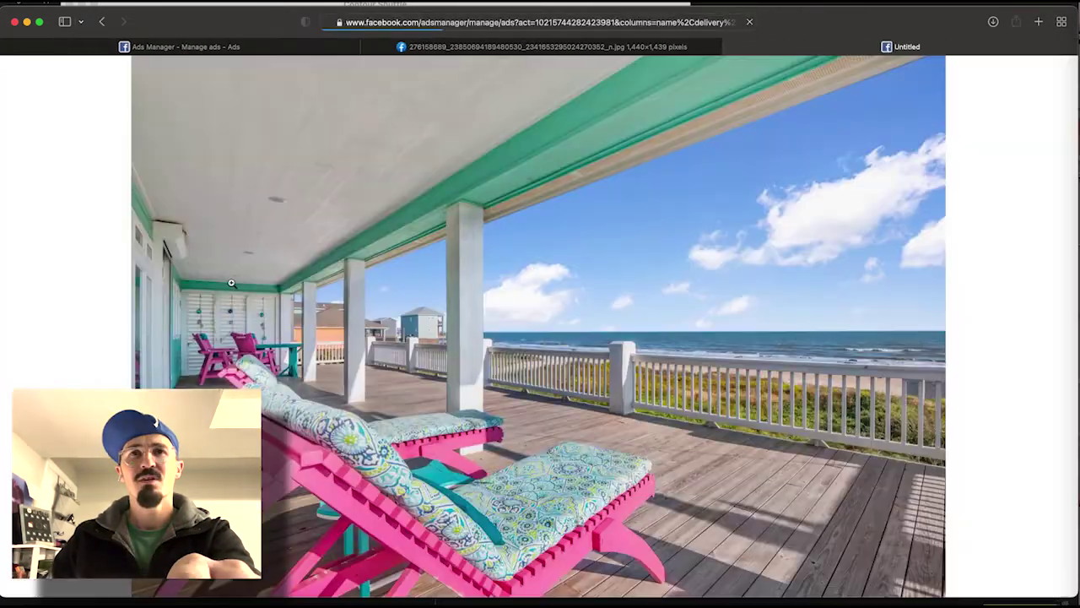
left_click(234, 49)
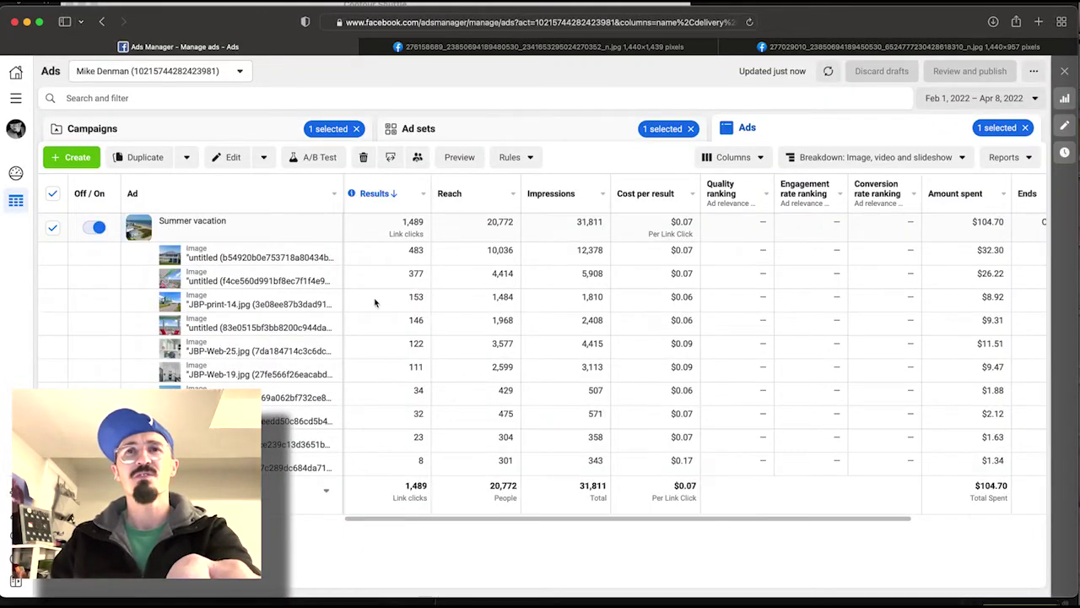
View the images ranked third and fourth by link clicks, return to the ads table and check the fourth image's results
left_click(245, 304)
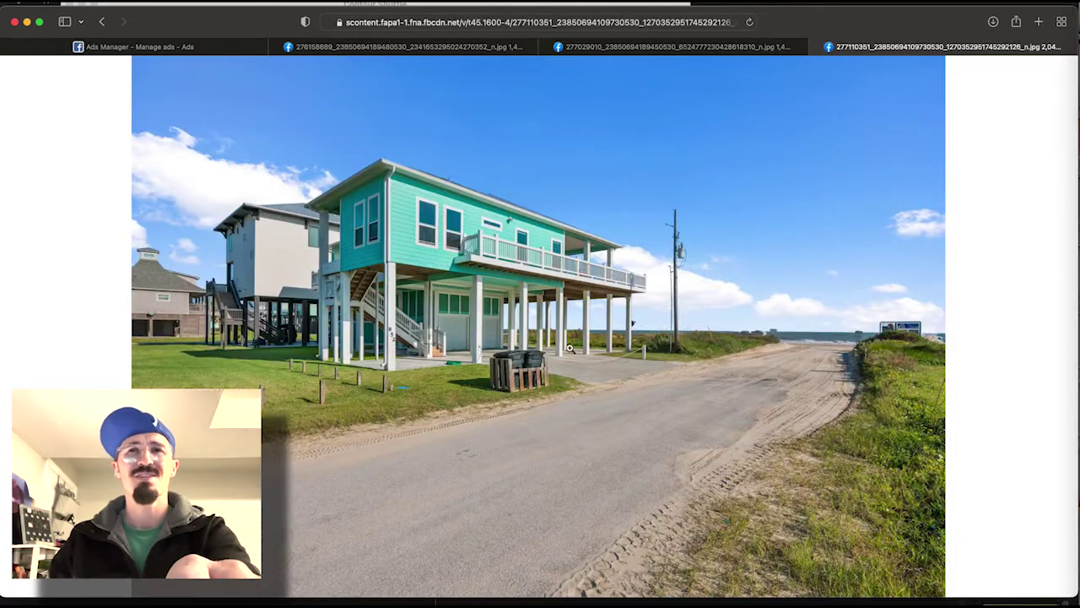
left_click(152, 49)
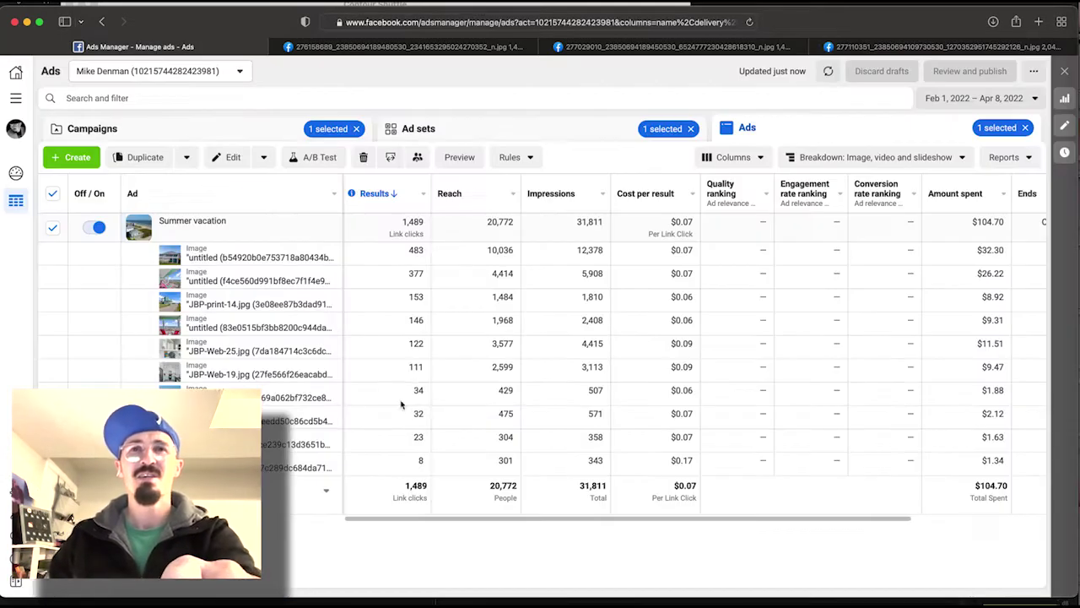
left_click(245, 329)
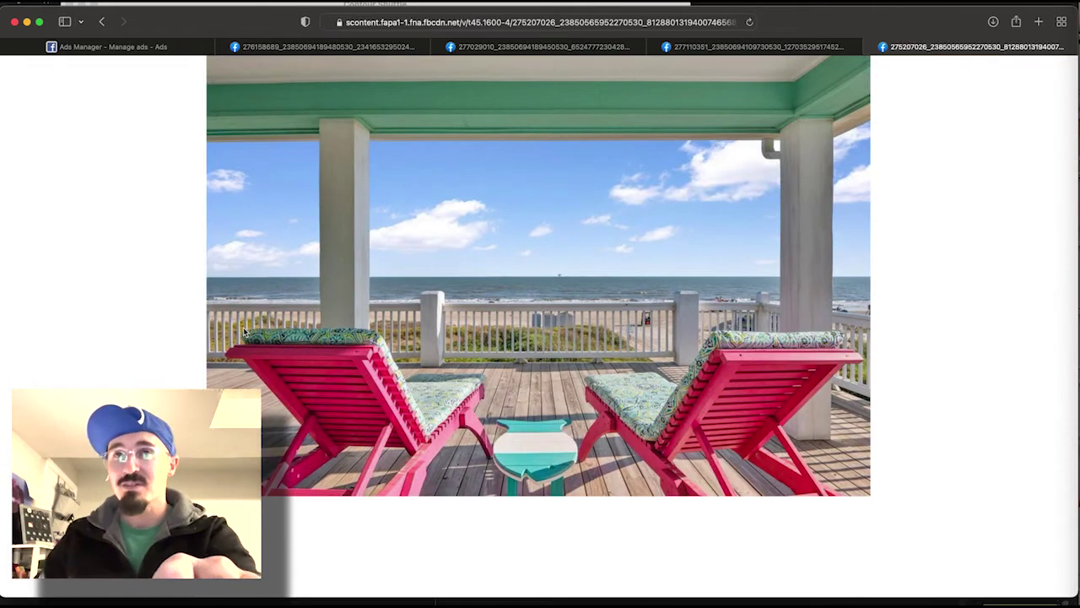
left_click(127, 49)
left_click_drag(411, 320, 427, 321)
left_click(391, 373)
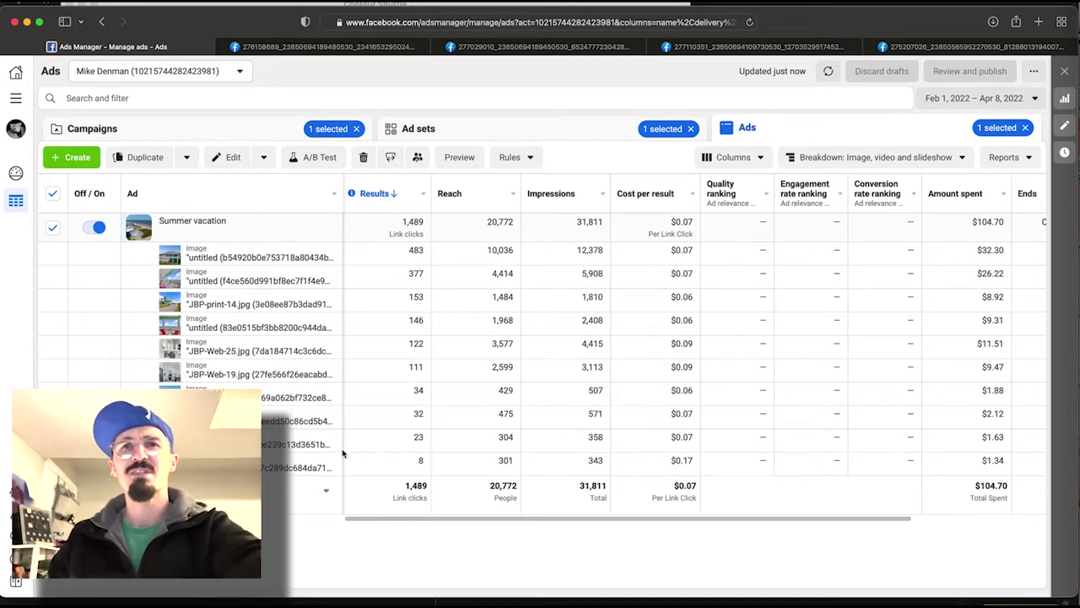
View the full-size images of the two variants with the fewest link clicks, returning to the ads table after each
left_click(299, 469)
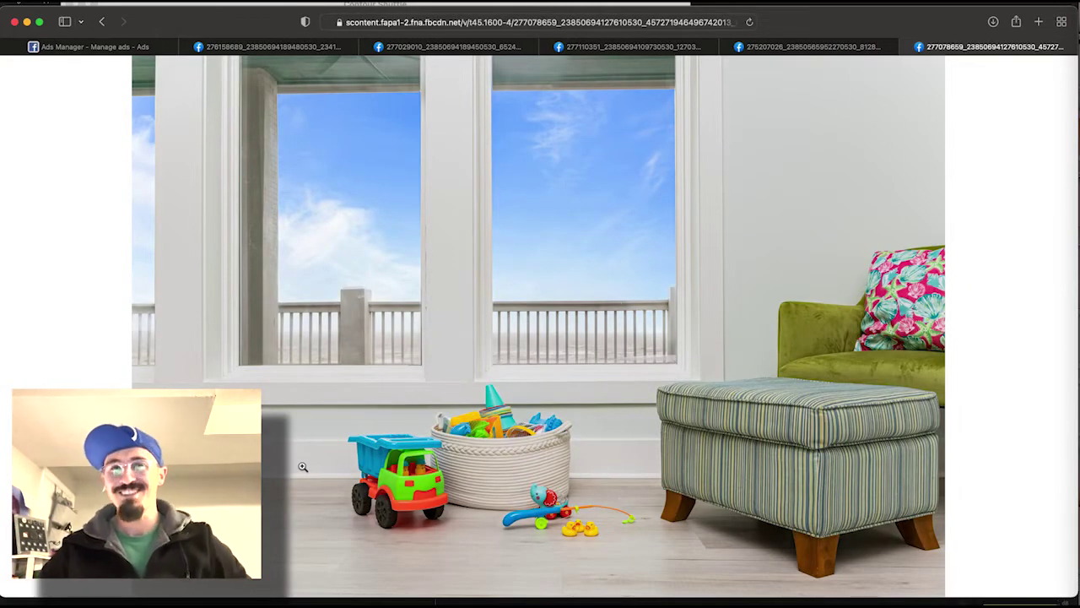
left_click(131, 47)
scroll(308, 447, "left", 2)
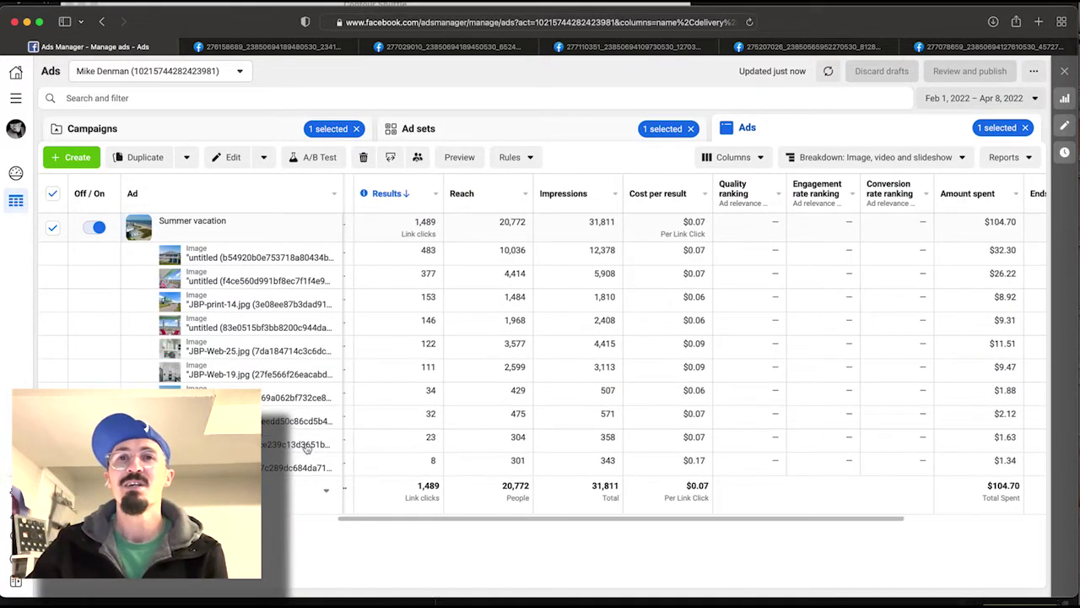
left_click(303, 445)
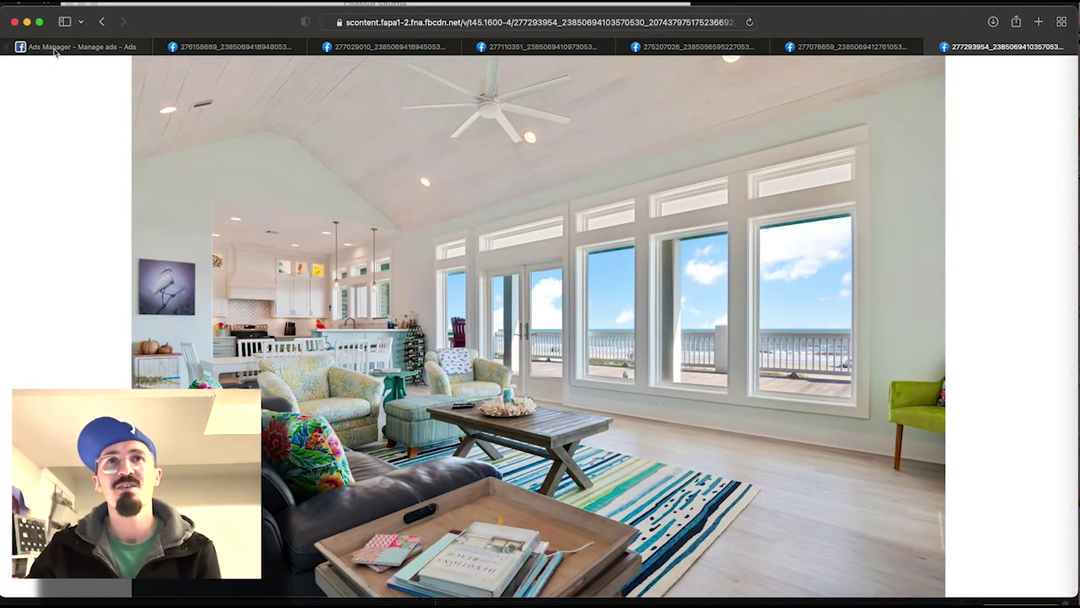
left_click(102, 47)
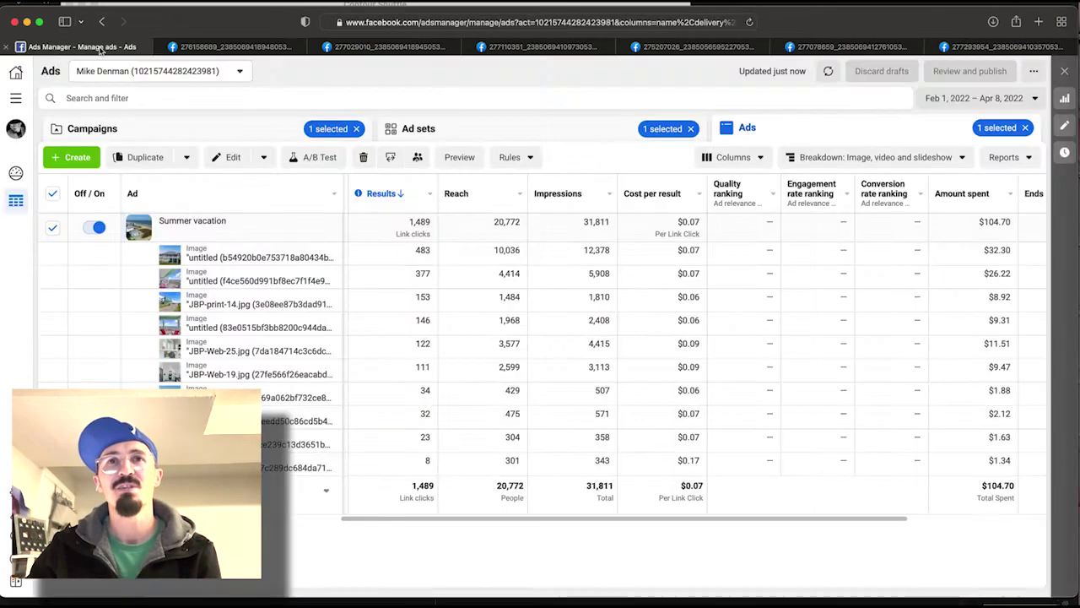
View the images with the third- and fourth-fewest link clicks, returning to the ads table after each
left_click(272, 420)
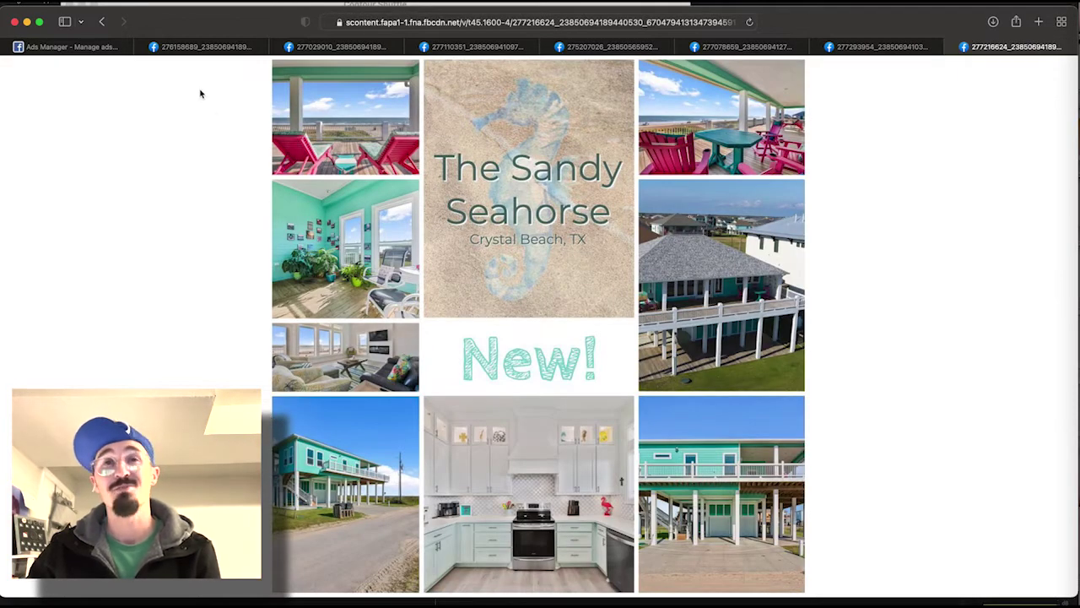
left_click(105, 23)
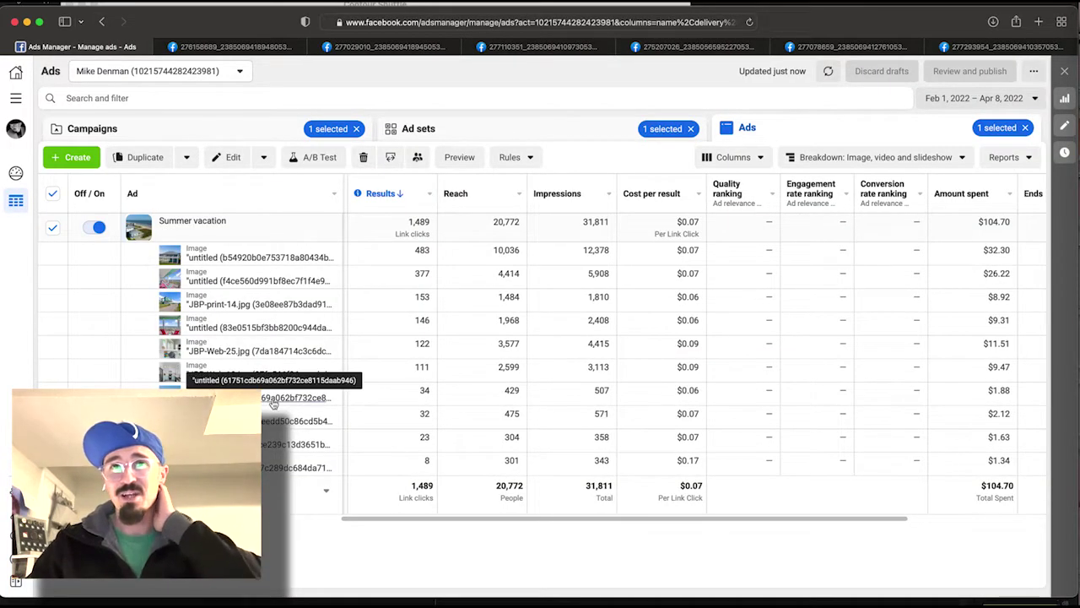
left_click(253, 374)
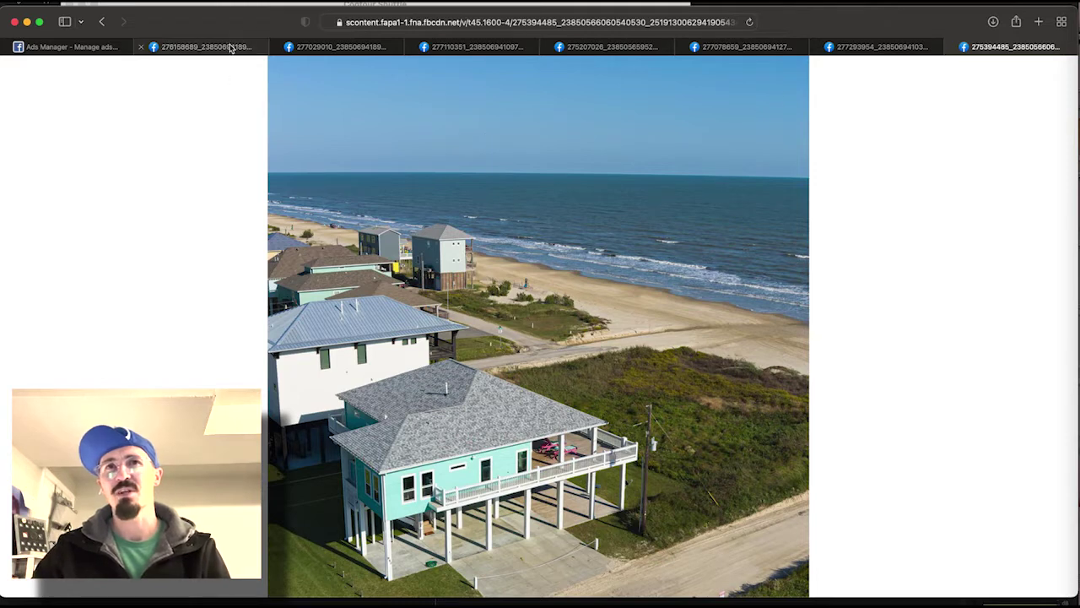
left_click(66, 47)
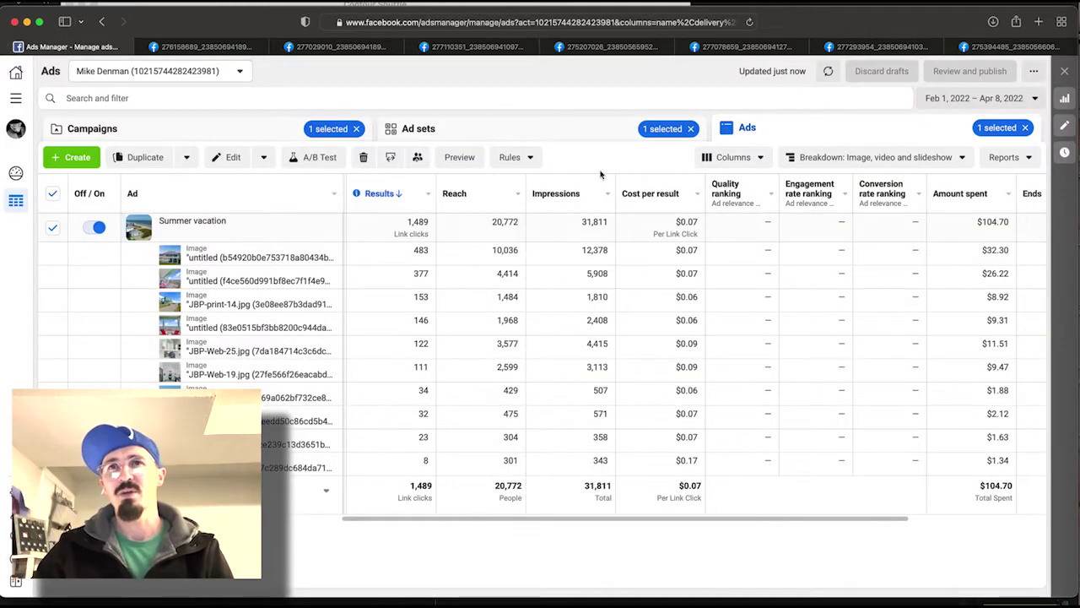
Break down the Summer vacation ad's results by the dynamic creative element Website URL, and switch the breakdown to Text
left_click(854, 157)
mouse_move(841, 265)
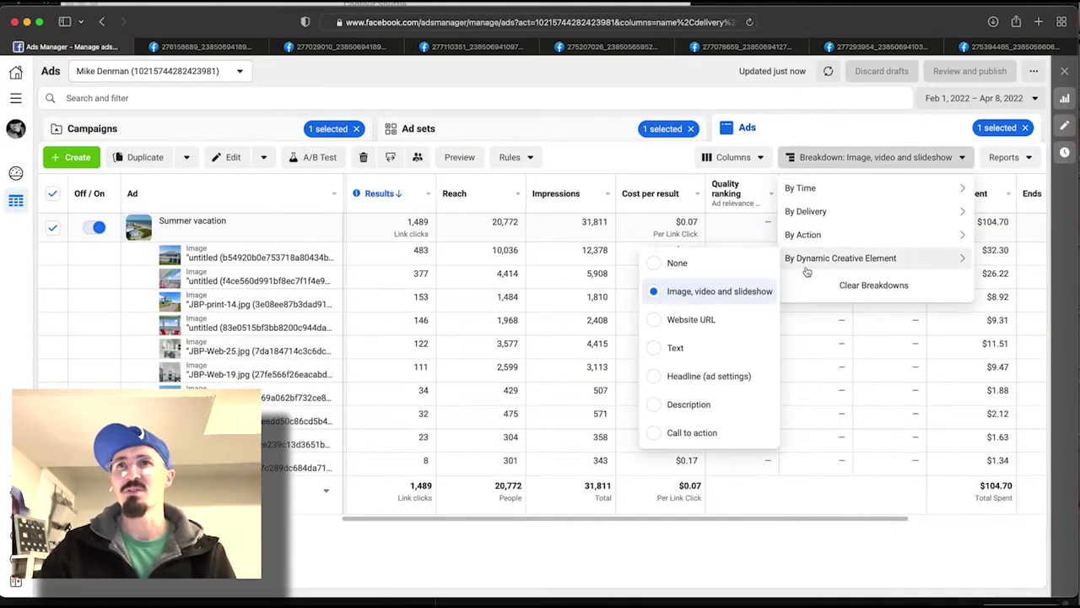
left_click(691, 319)
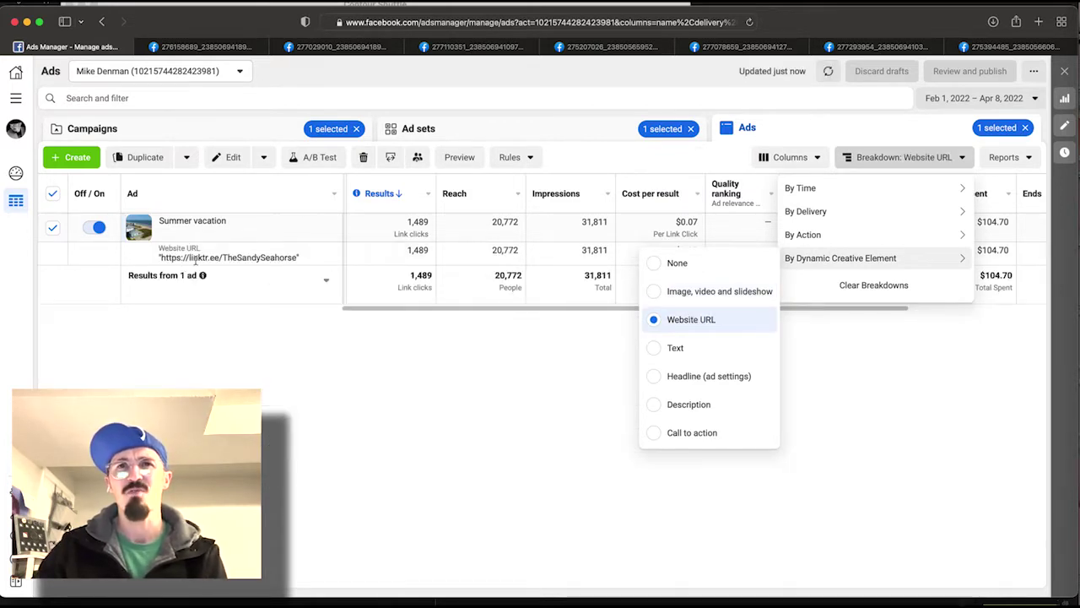
left_click(663, 346)
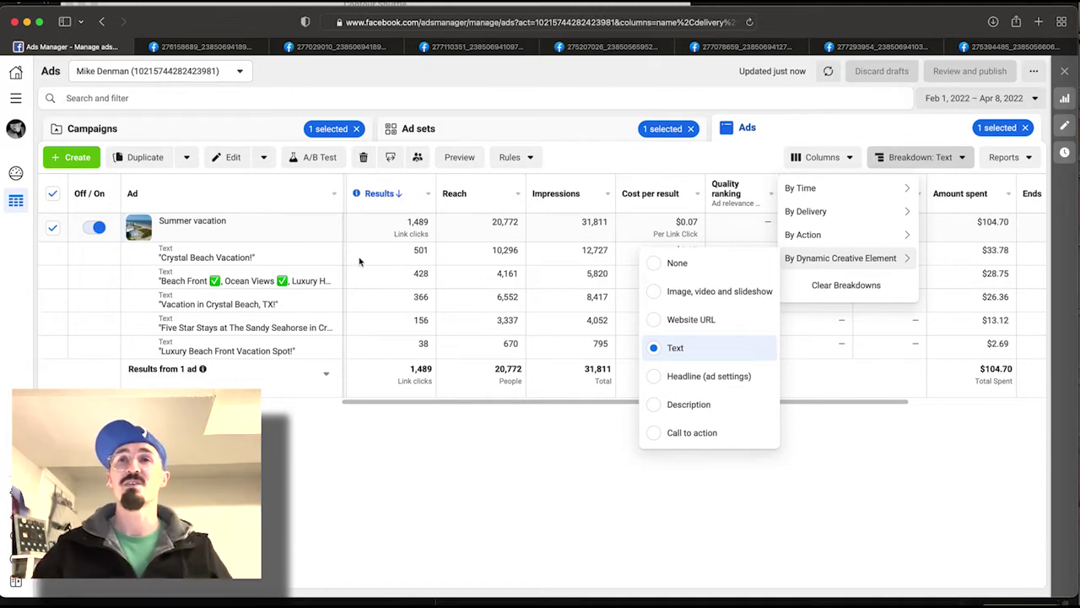
left_click(768, 158)
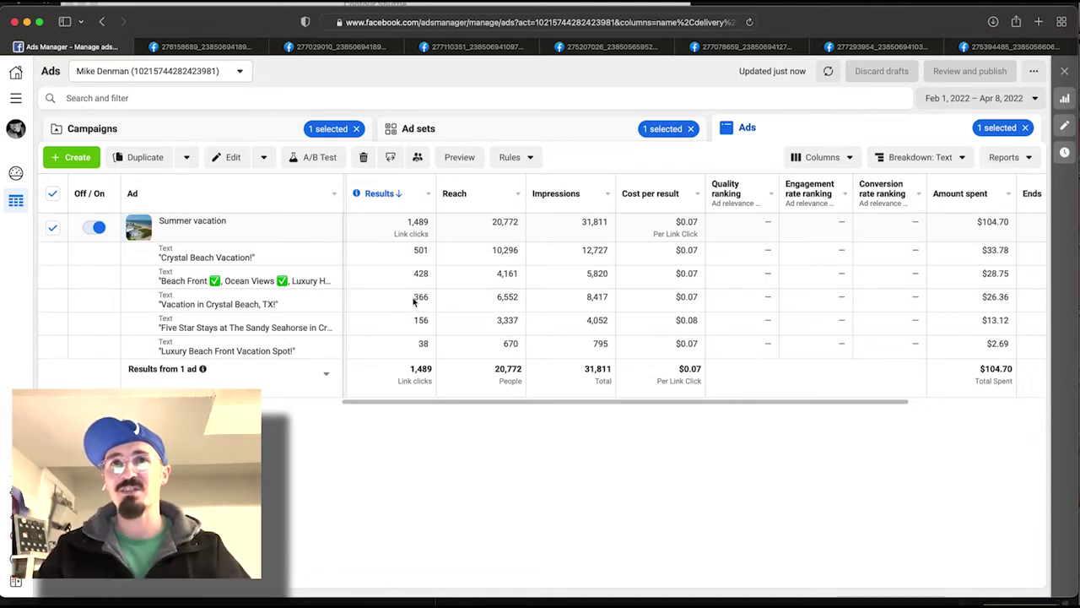
Compare the link clicks of the text variants, from "Crystal Beach Vacation!" down to "Luxury Beach Front Vacation Spot!"
left_click_drag(411, 301, 430, 297)
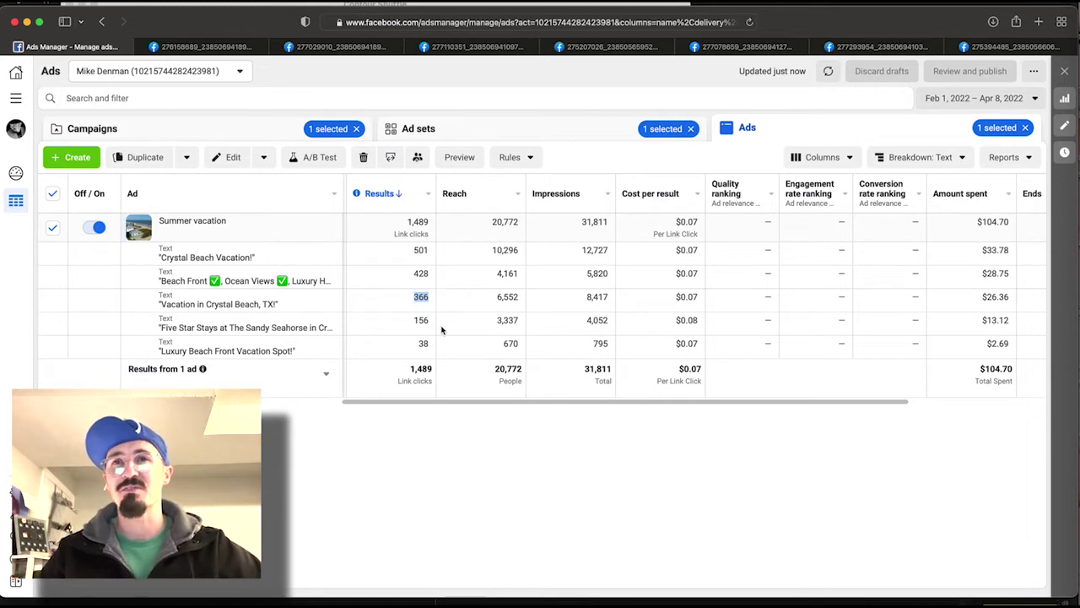
left_click(162, 304)
left_click_drag(163, 304, 160, 249)
left_click(290, 311)
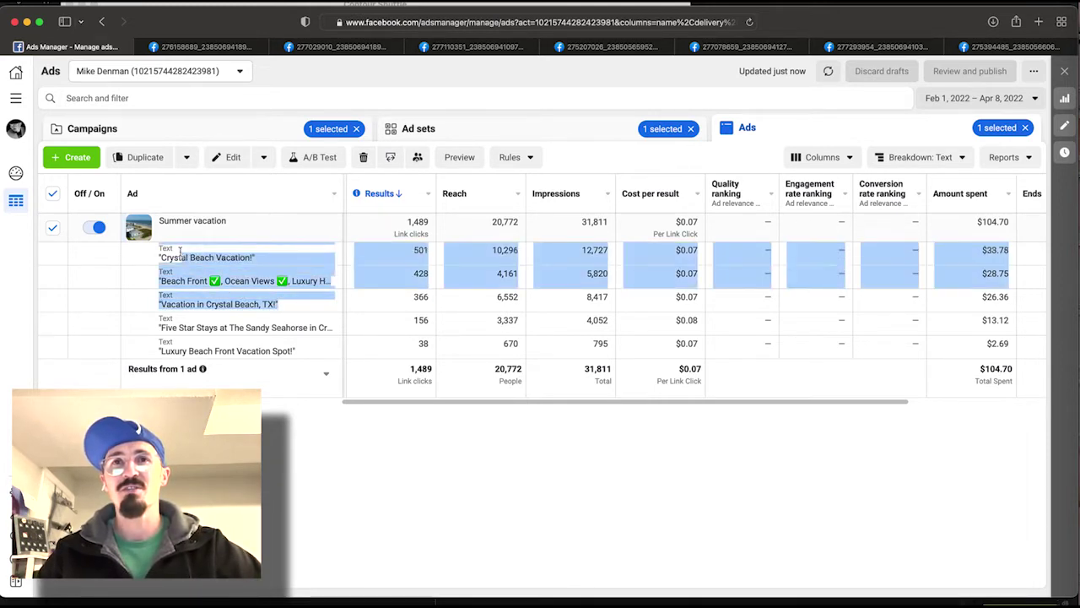
left_click(203, 318)
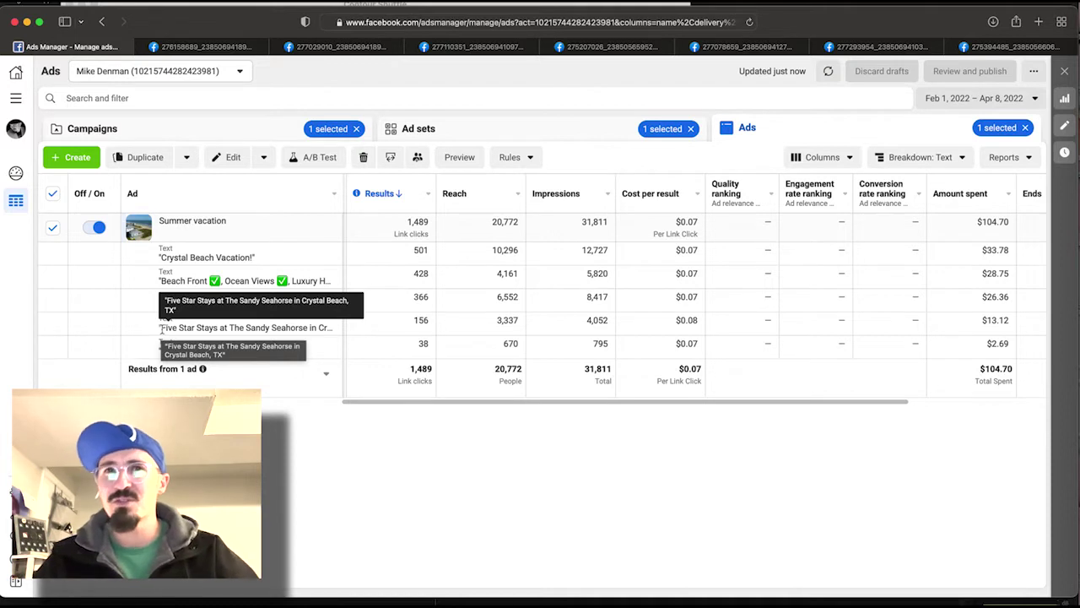
left_click_drag(413, 319, 427, 320)
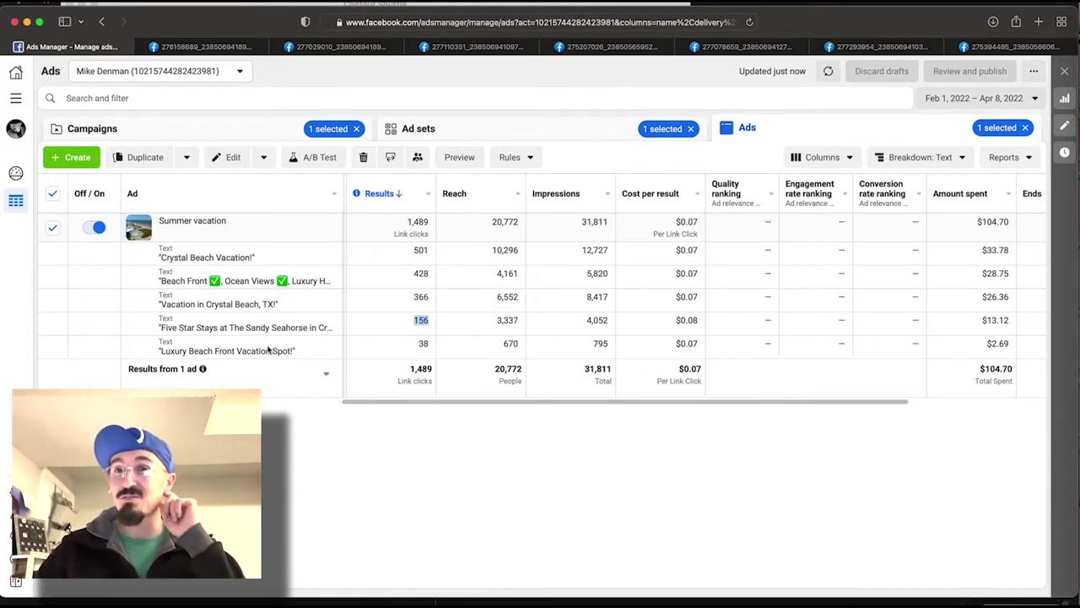
left_click_drag(163, 351, 309, 355)
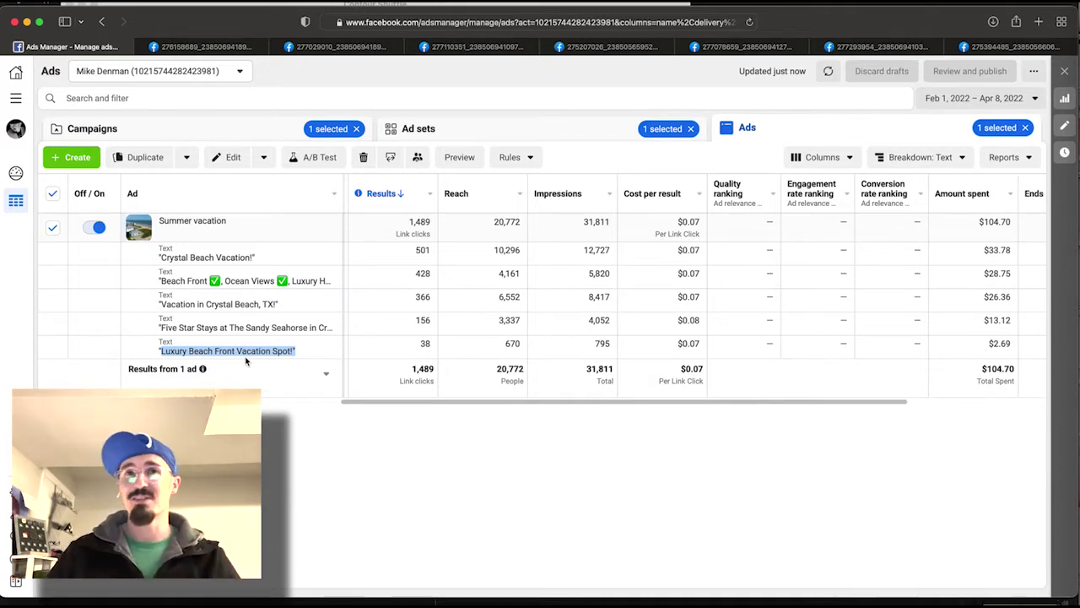
Break down the ad's results by the dynamic creative element Headline (ad settings) and examine the headline variants' results
left_click(919, 157)
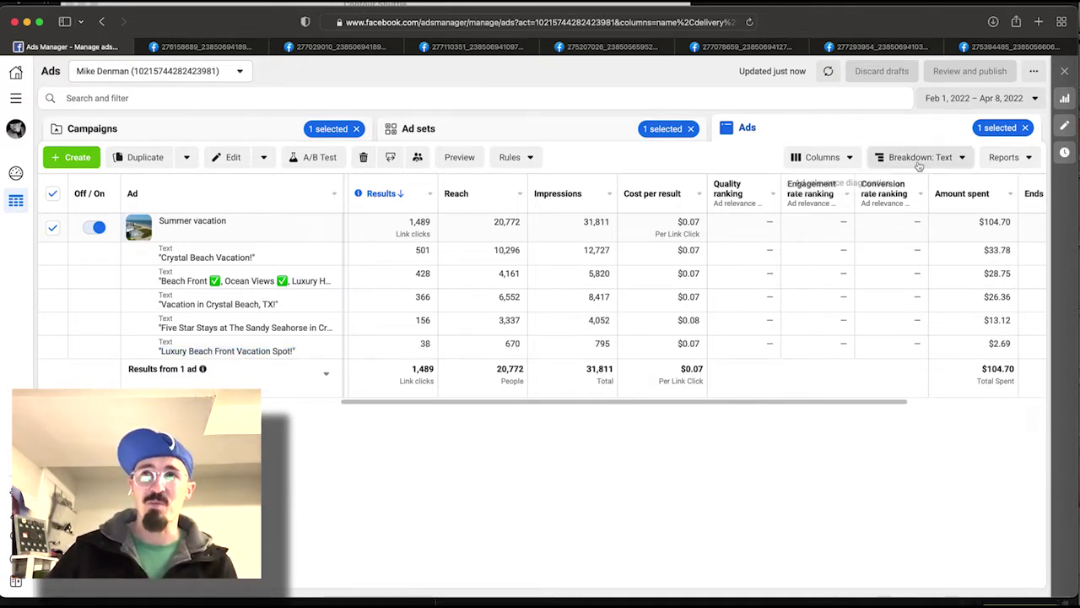
mouse_move(897, 258)
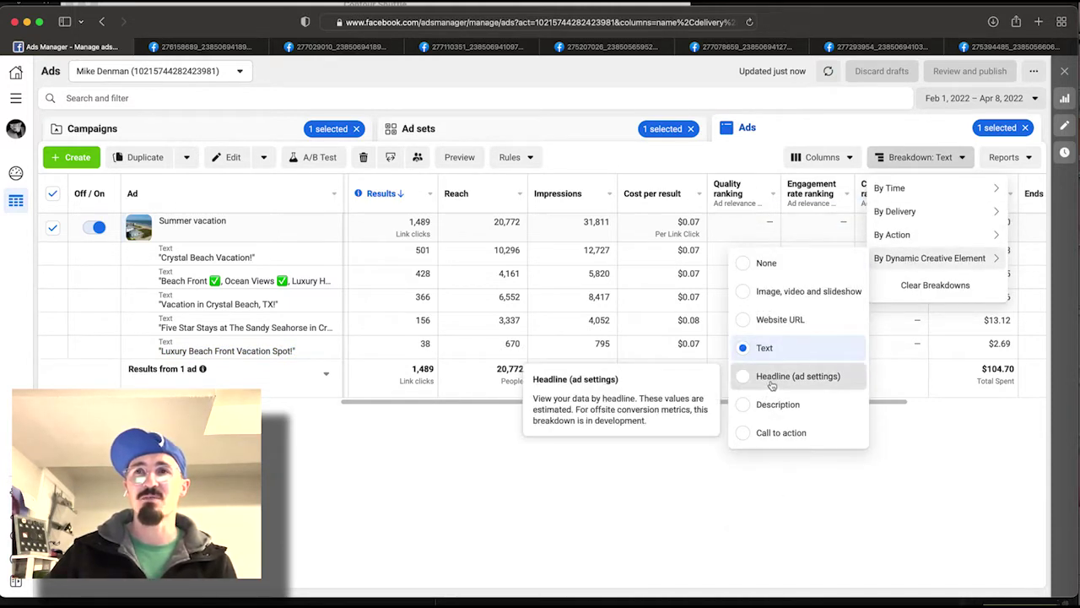
left_click(771, 377)
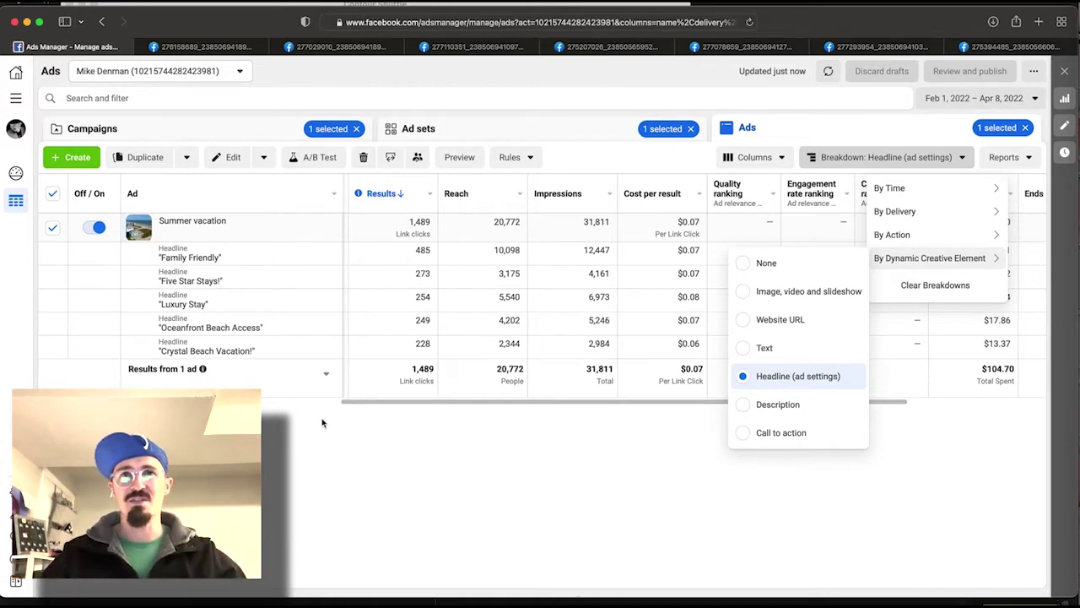
left_click(323, 423)
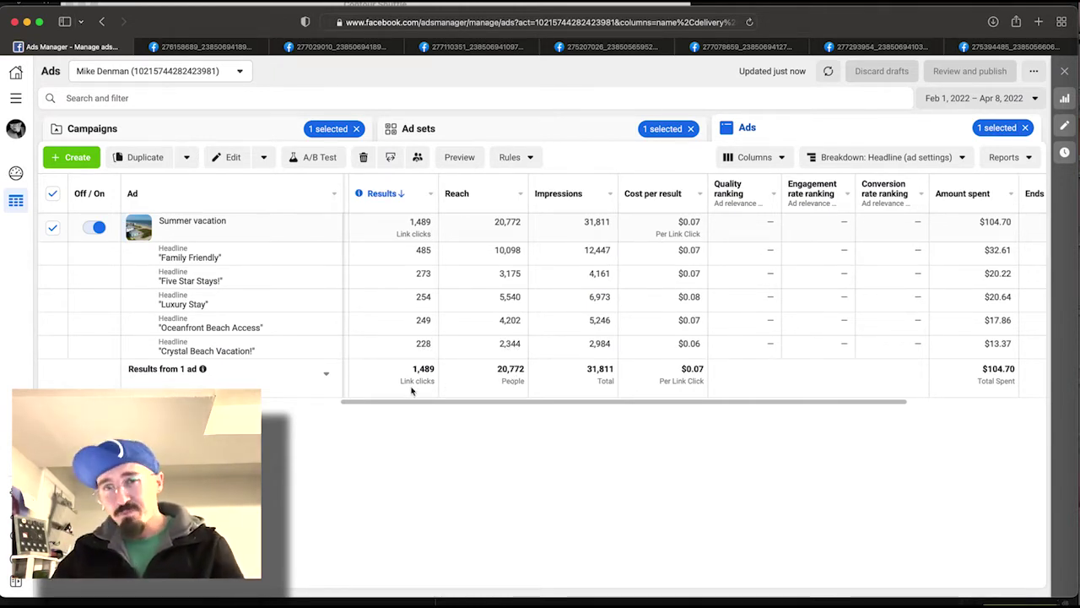
scroll(412, 390, "left", 1)
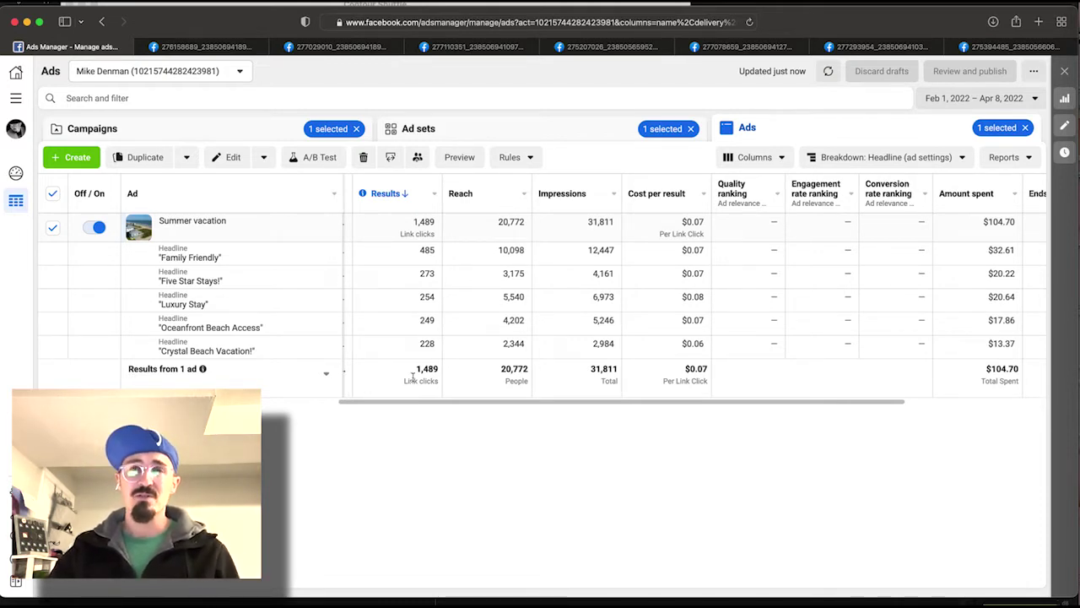
mouse_move(280, 243)
scroll(253, 241, "left", 1)
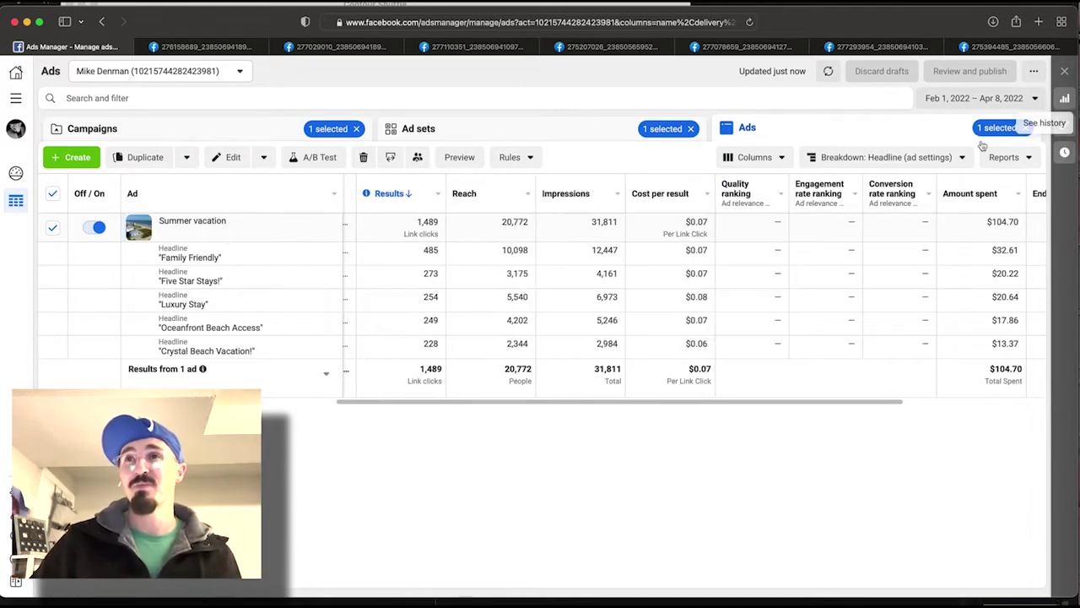
Break down the Summer vacation ad's results by the dynamic creative element Description and narrow the Ad column to examine the variants
left_click(885, 156)
mouse_move(860, 266)
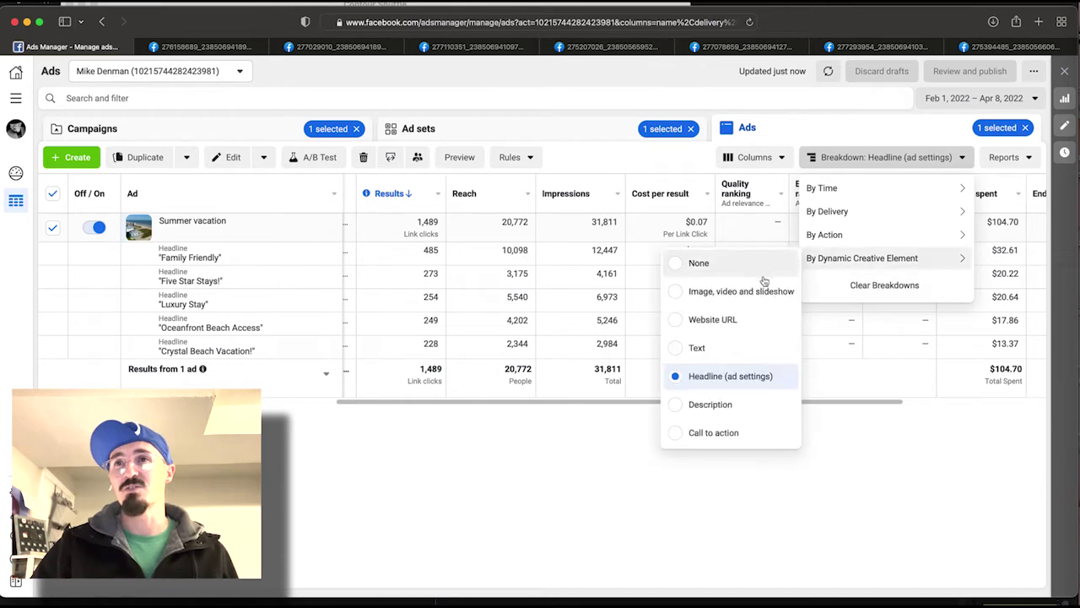
left_click(732, 409)
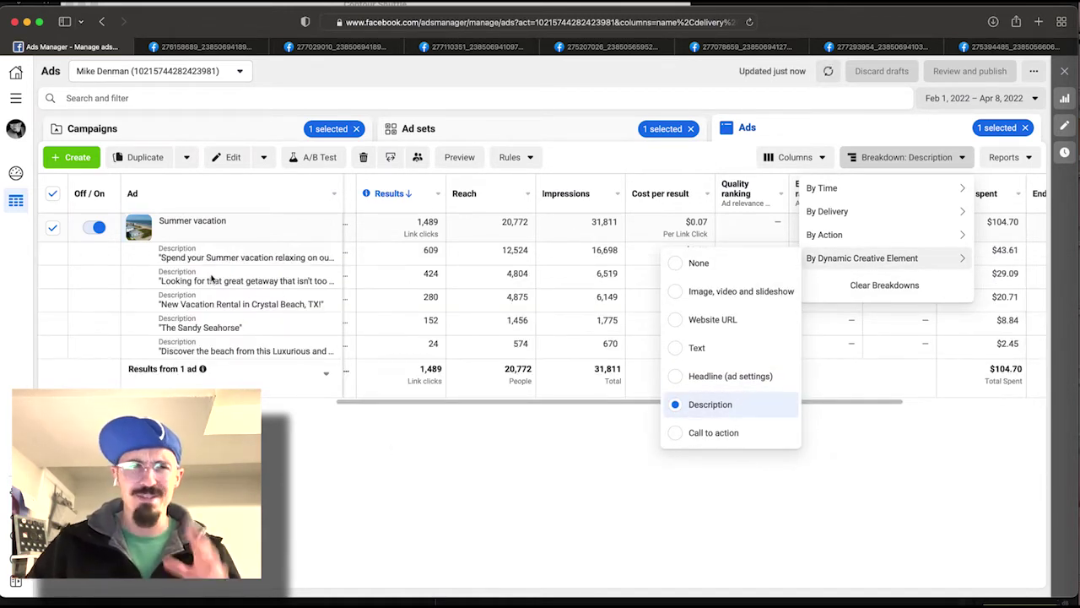
left_click_drag(247, 331, 152, 329)
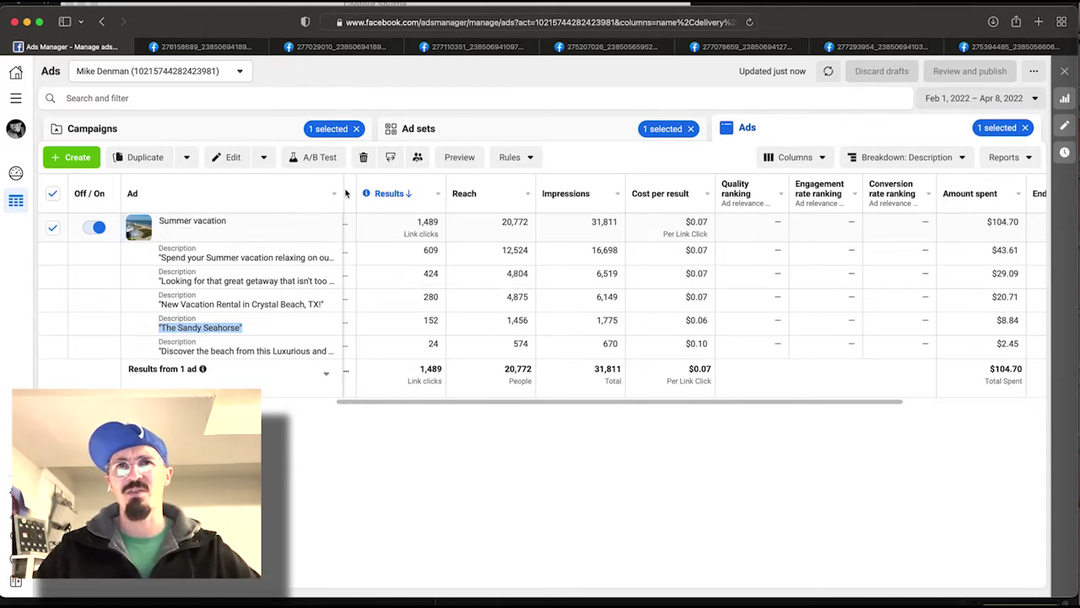
left_click_drag(345, 196, 309, 186)
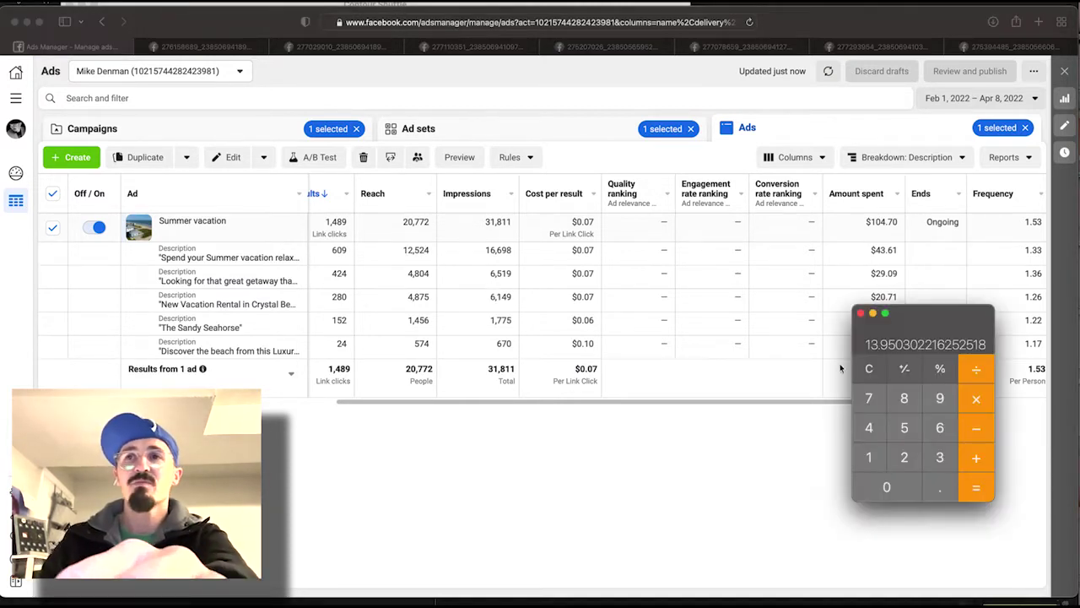
In Calculator, divide the top description's 609 link clicks by its reach of 12524, and close the calculator
left_click(870, 370)
type("609")
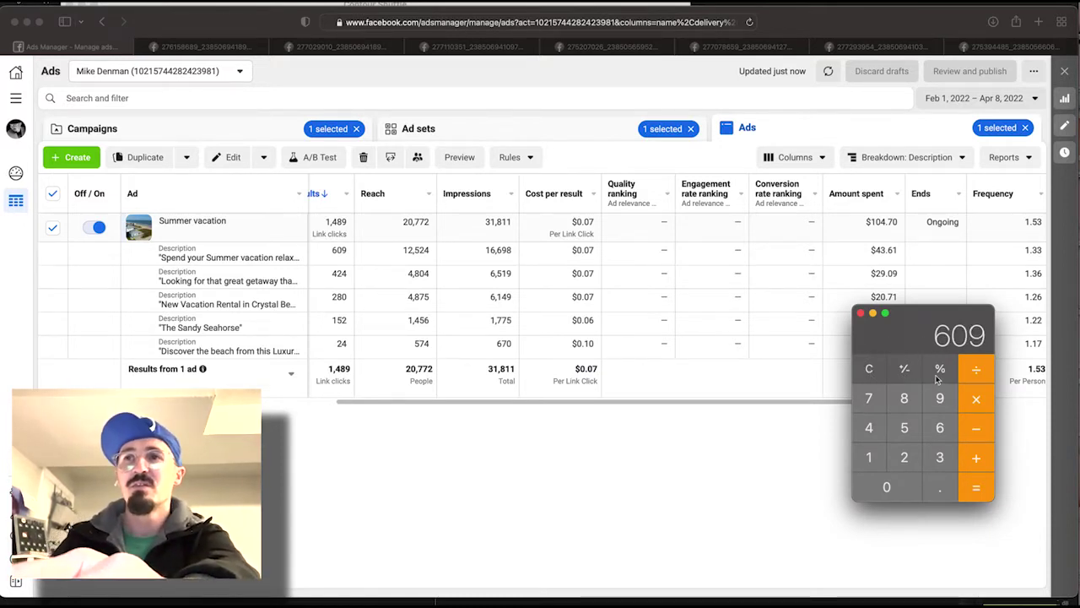
left_click(976, 370)
left_click(868, 458)
left_click(901, 457)
left_click(903, 427)
left_click(899, 455)
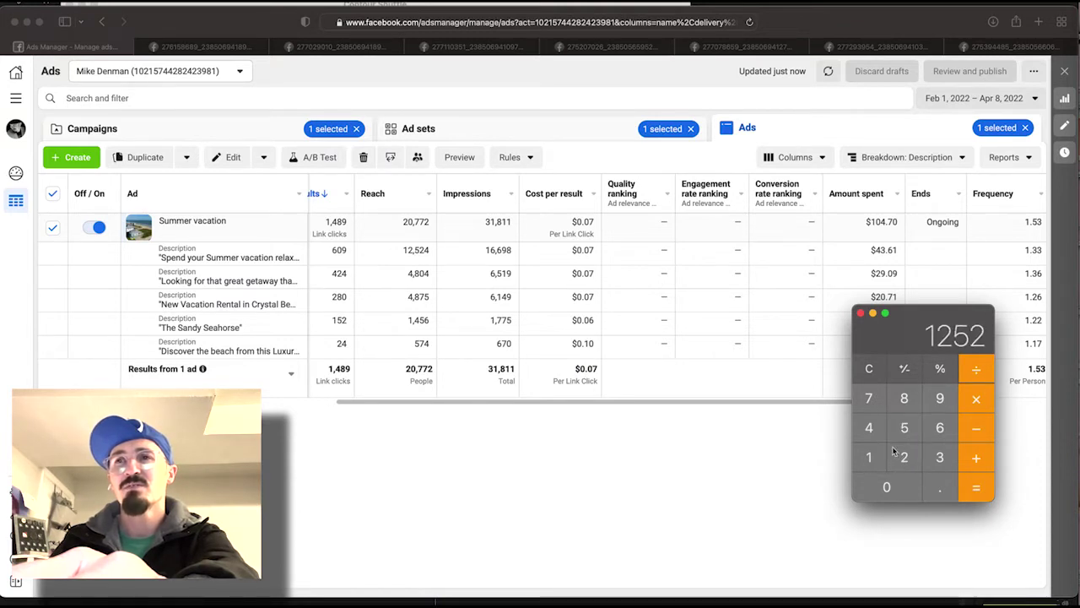
left_click(878, 437)
left_click(969, 488)
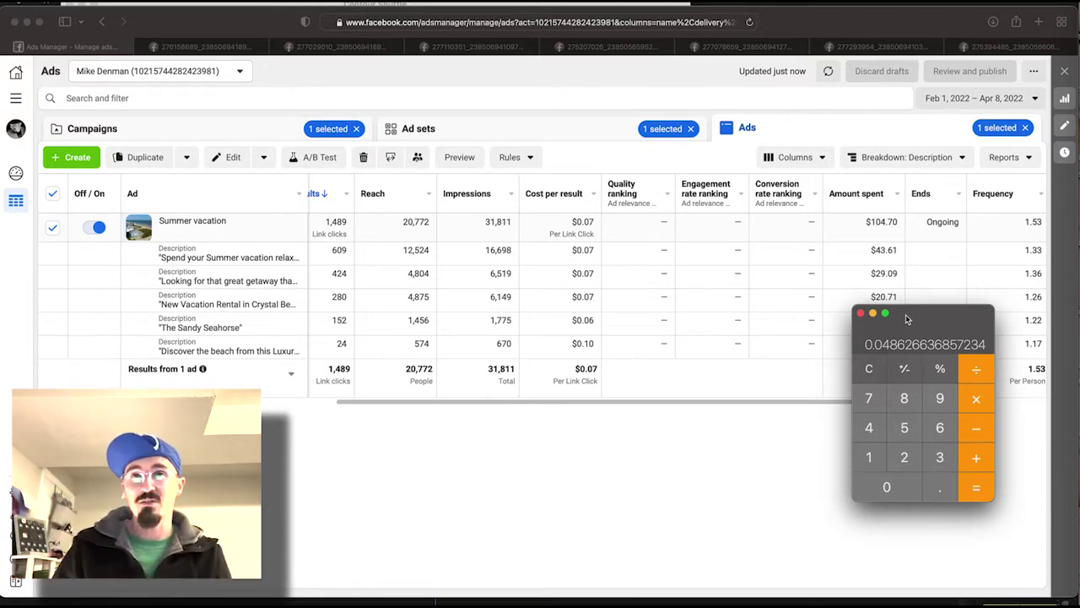
left_click(861, 314)
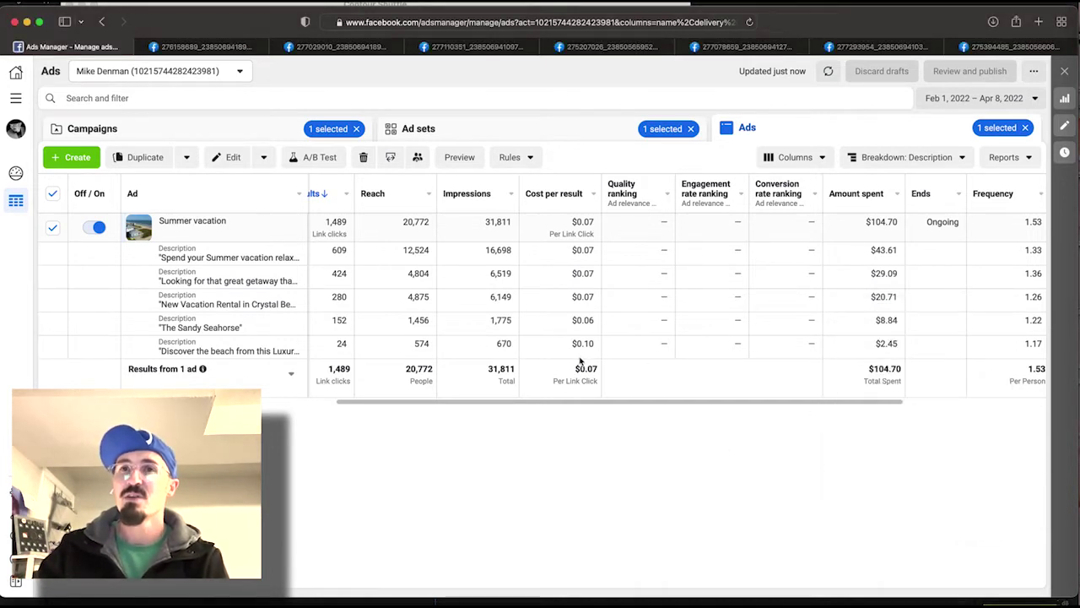
Switch the ad's breakdown to the dynamic creative element Call to action and compare the Book now and Learn more results
left_click(906, 157)
mouse_move(869, 264)
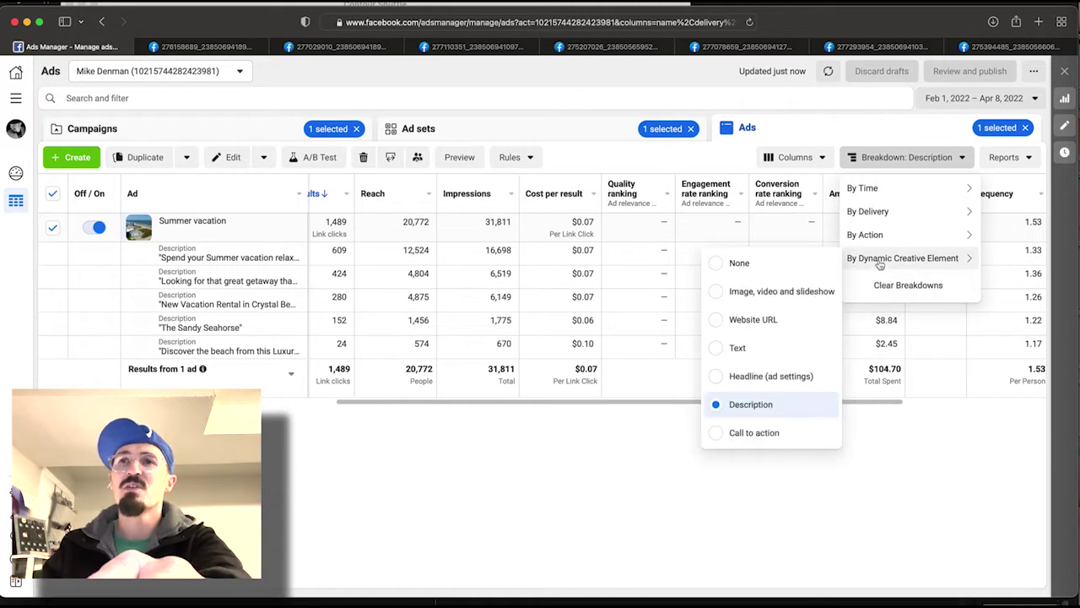
left_click(766, 432)
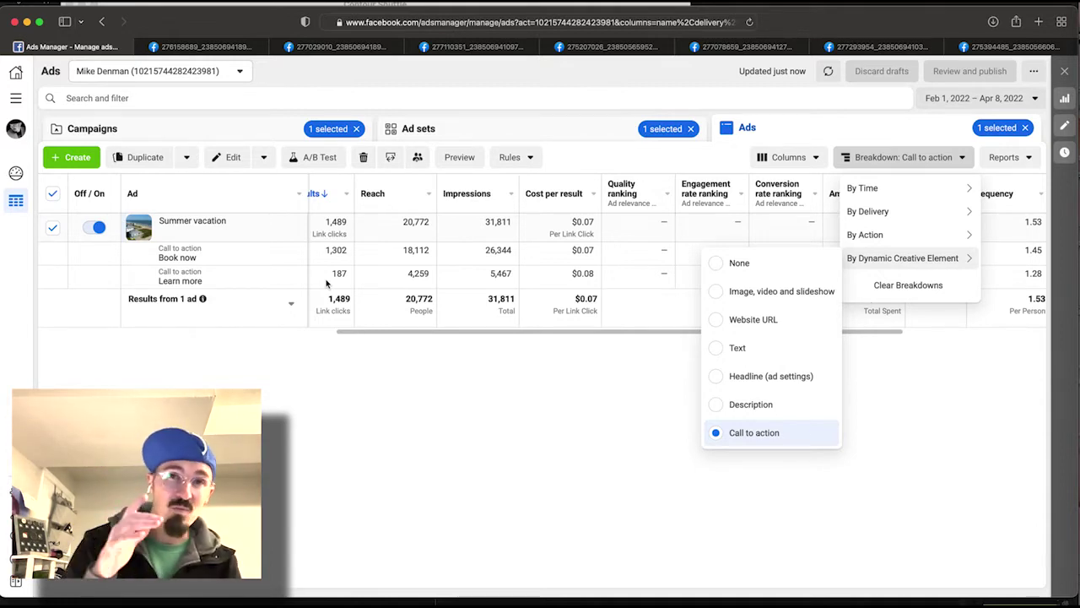
left_click(449, 432)
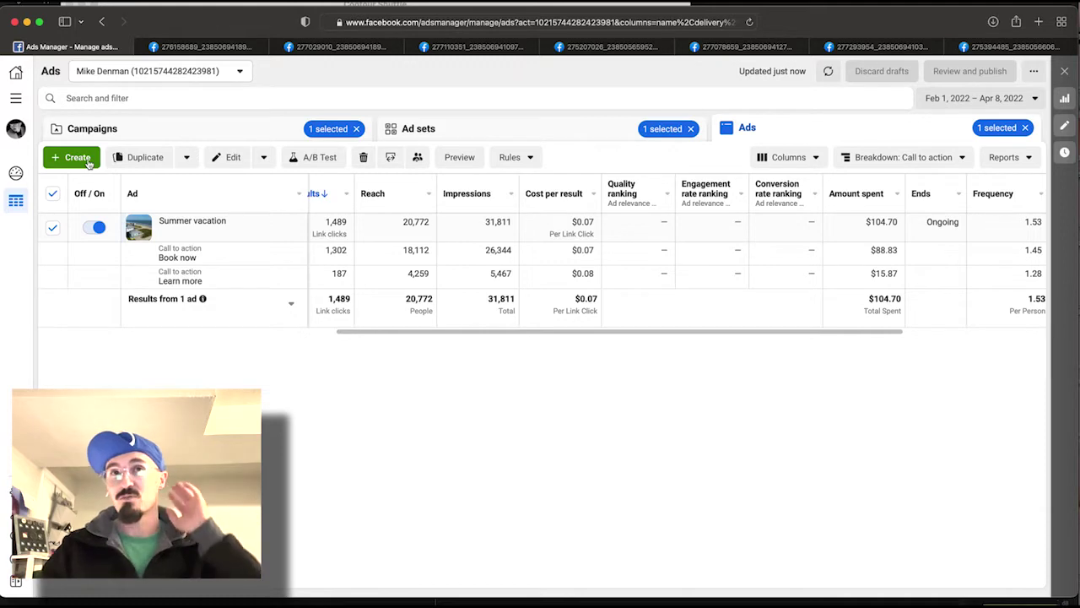
Create an ad set named "April - 2022" with an ad named "All of Texas Ads" in the existing Sandy Seahorse campaign
left_click(235, 131)
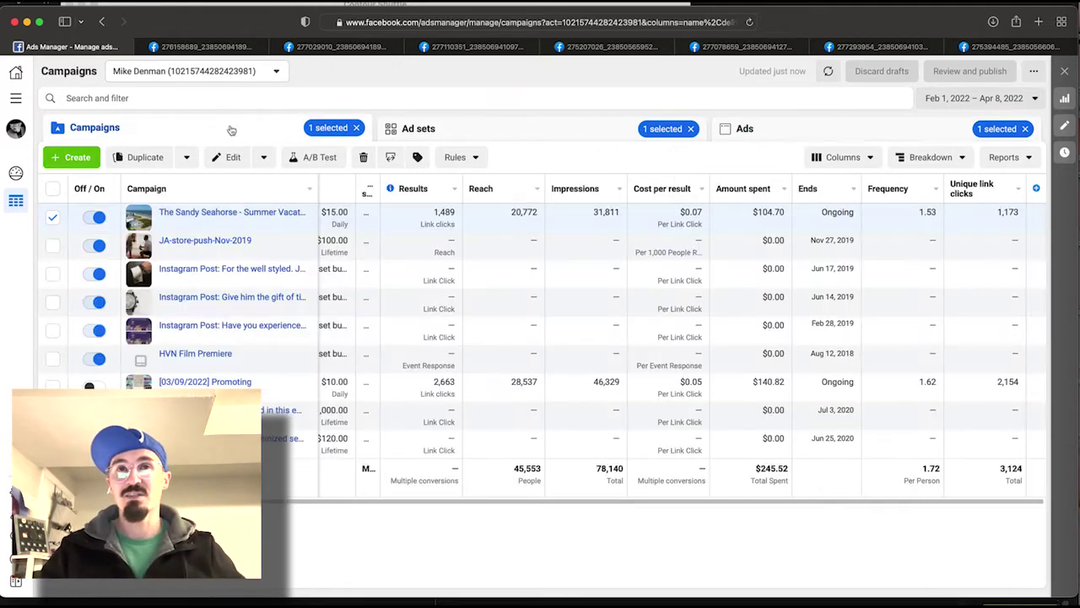
left_click(468, 136)
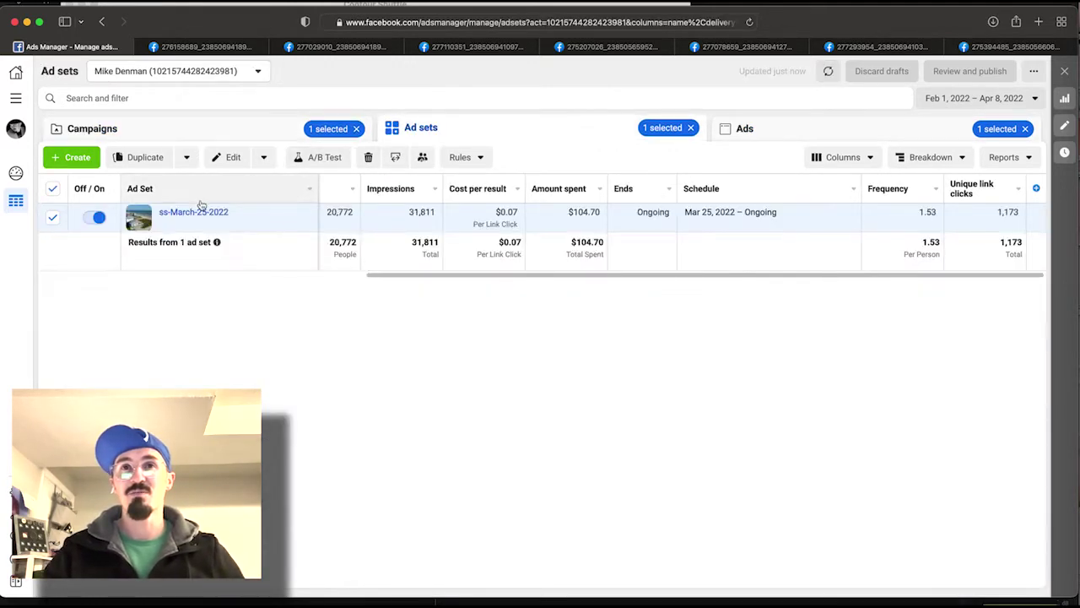
left_click(78, 159)
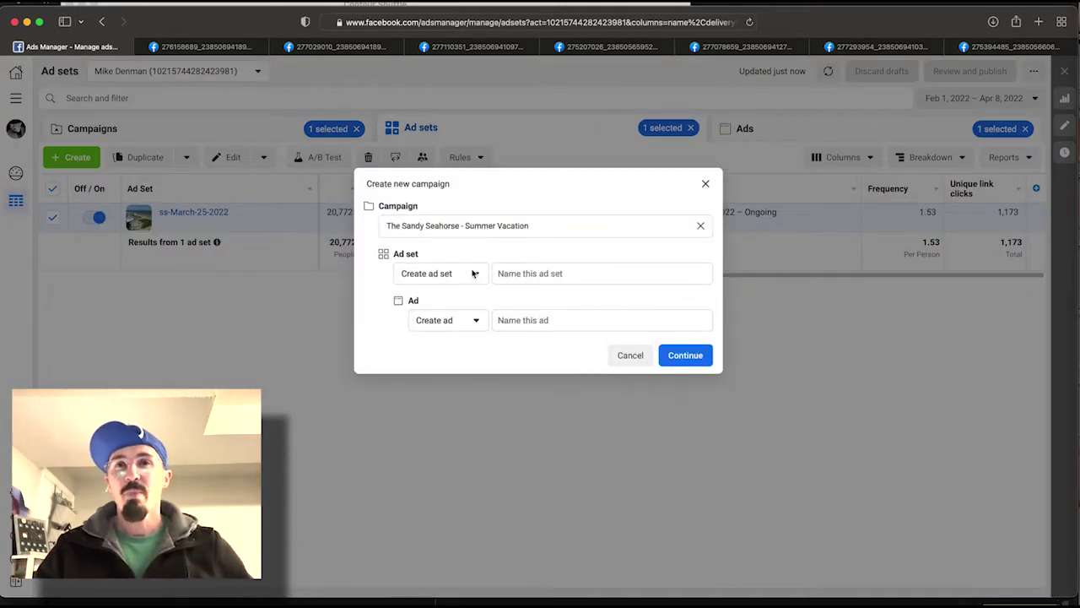
left_click(524, 273)
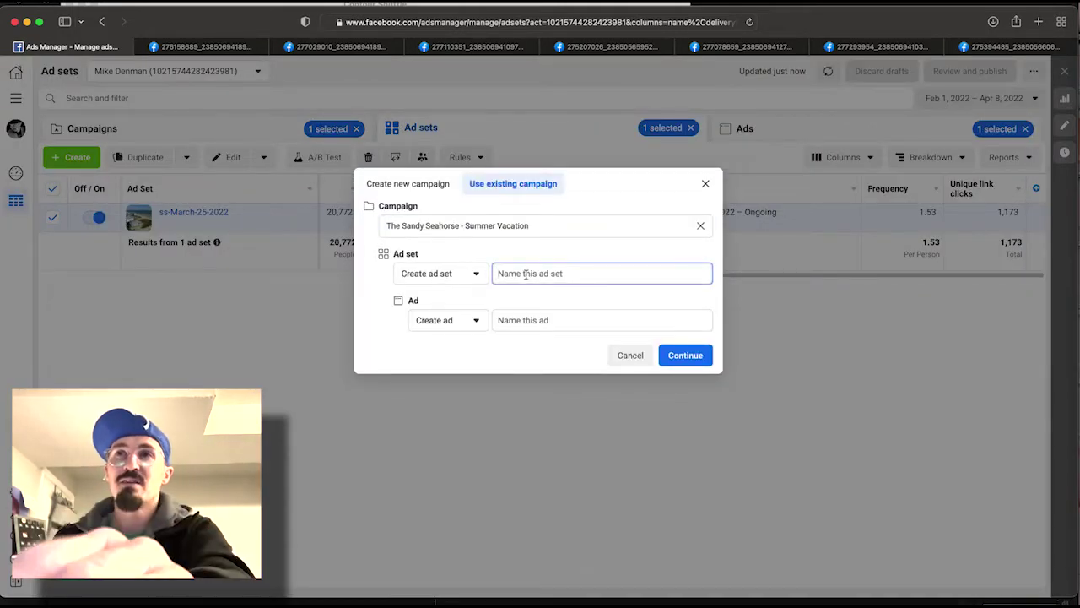
type("April - 2022")
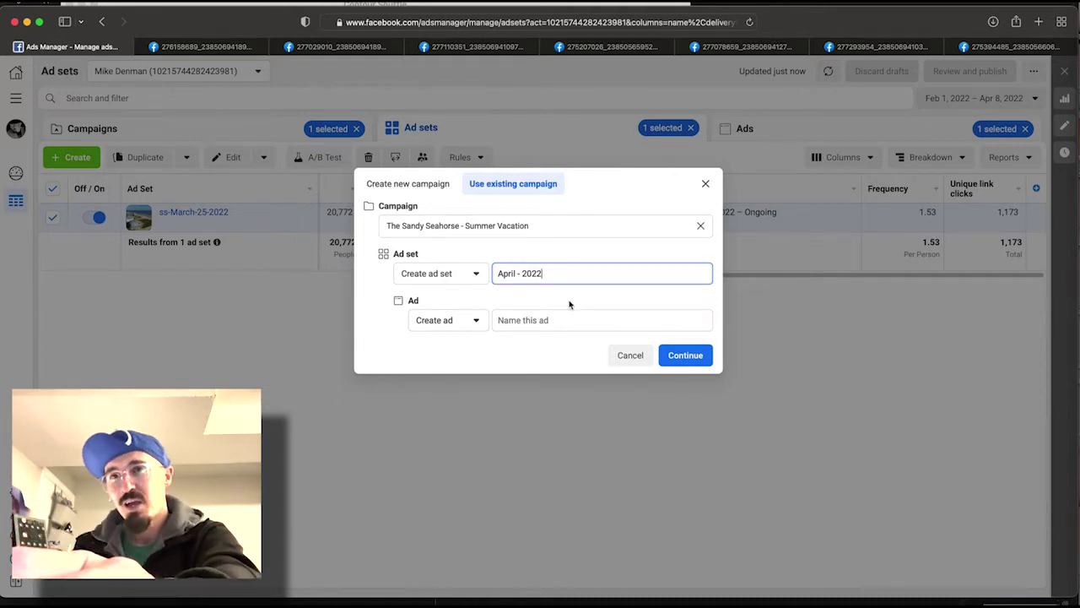
left_click(533, 322)
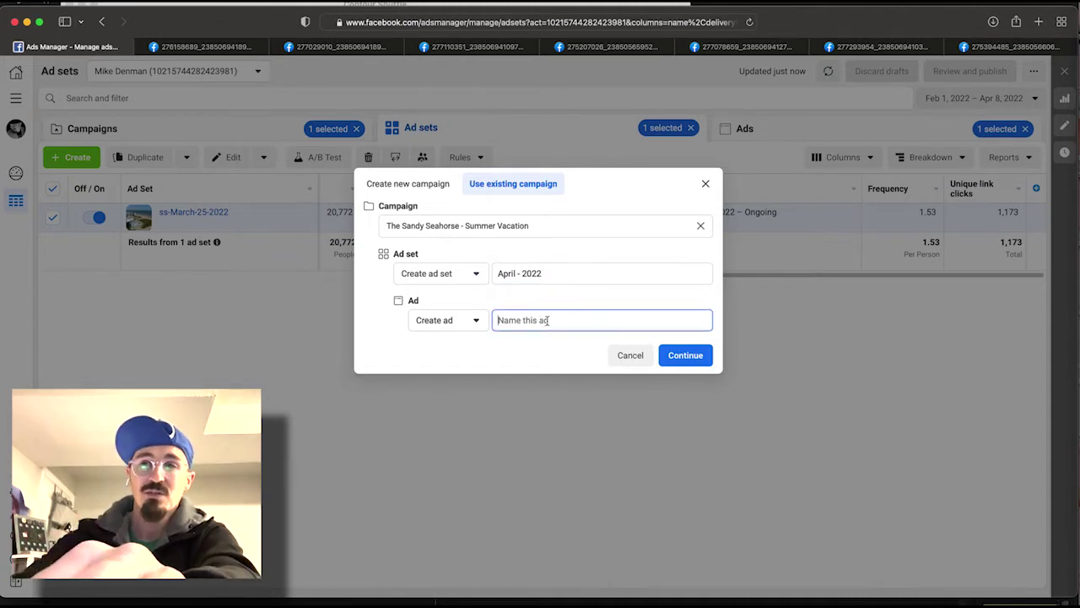
type("All")
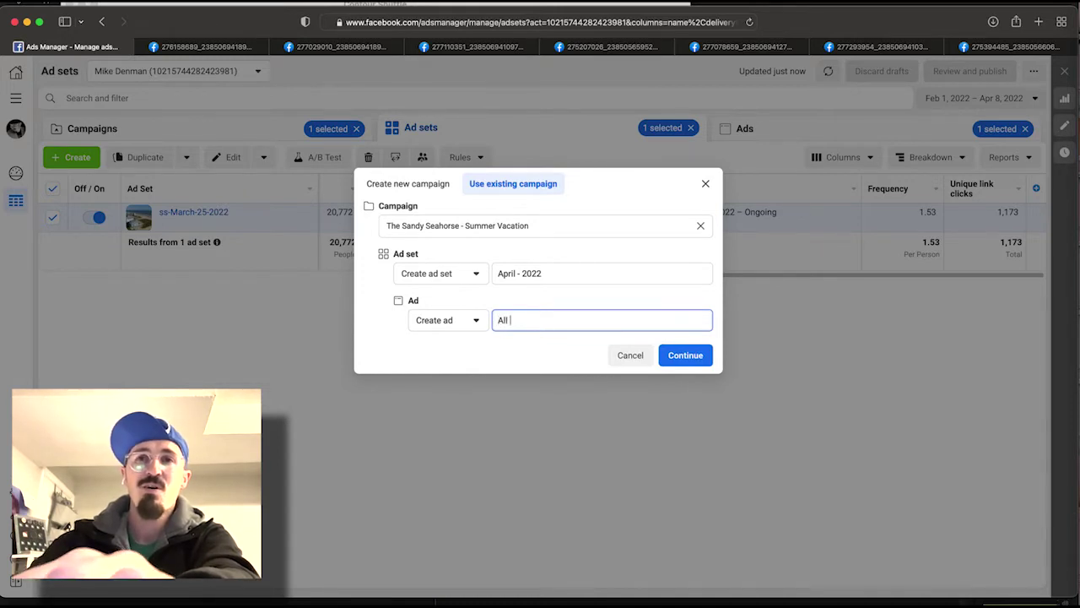
type(" of Texas Ads")
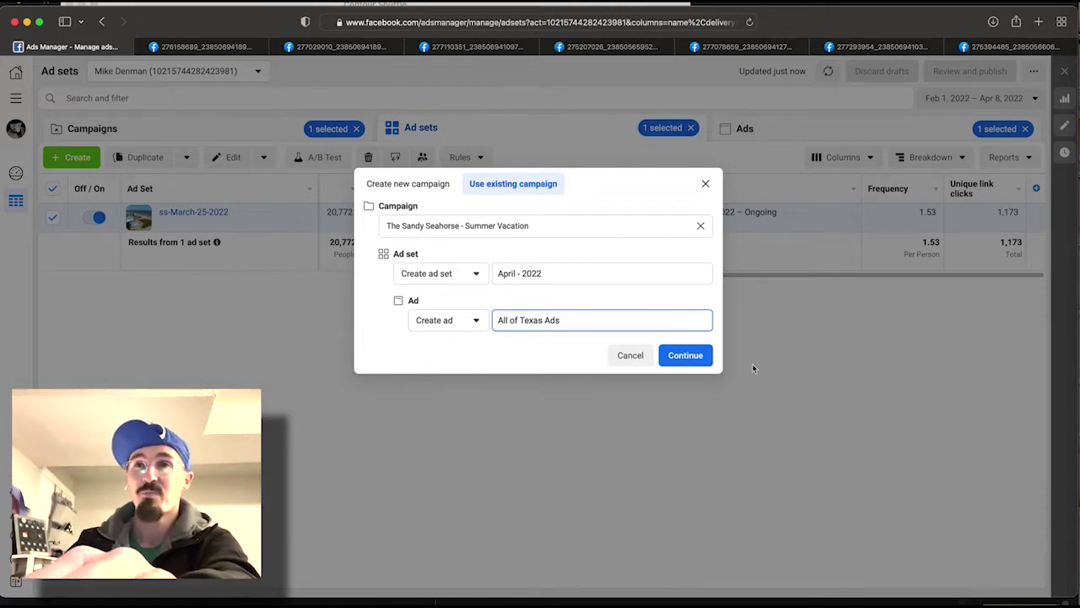
left_click(665, 356)
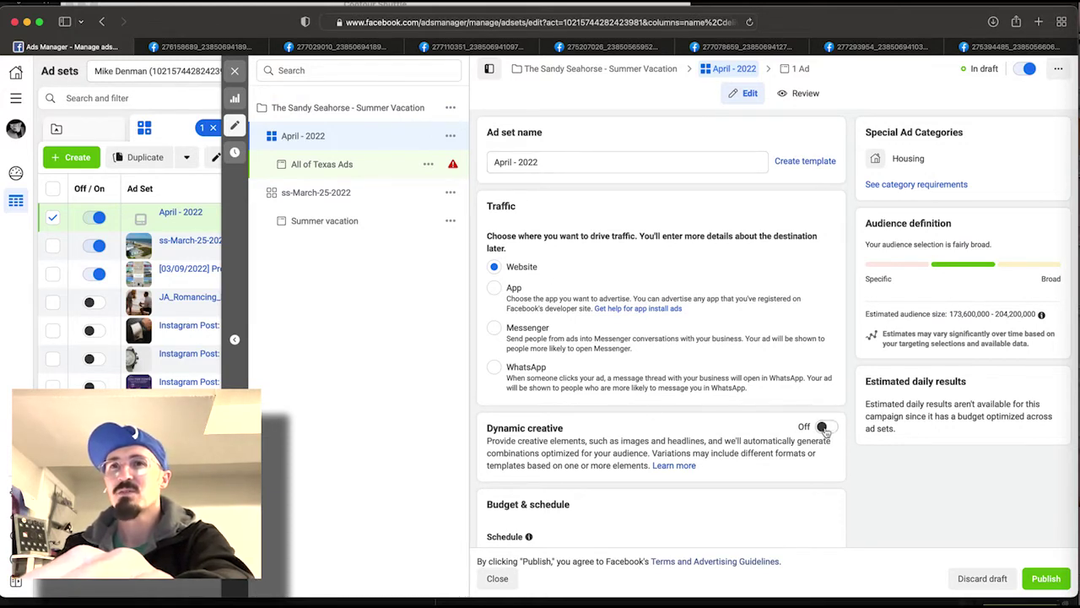
Turn on Dynamic creative for the April - 2022 ad set
left_click_drag(485, 426, 762, 472)
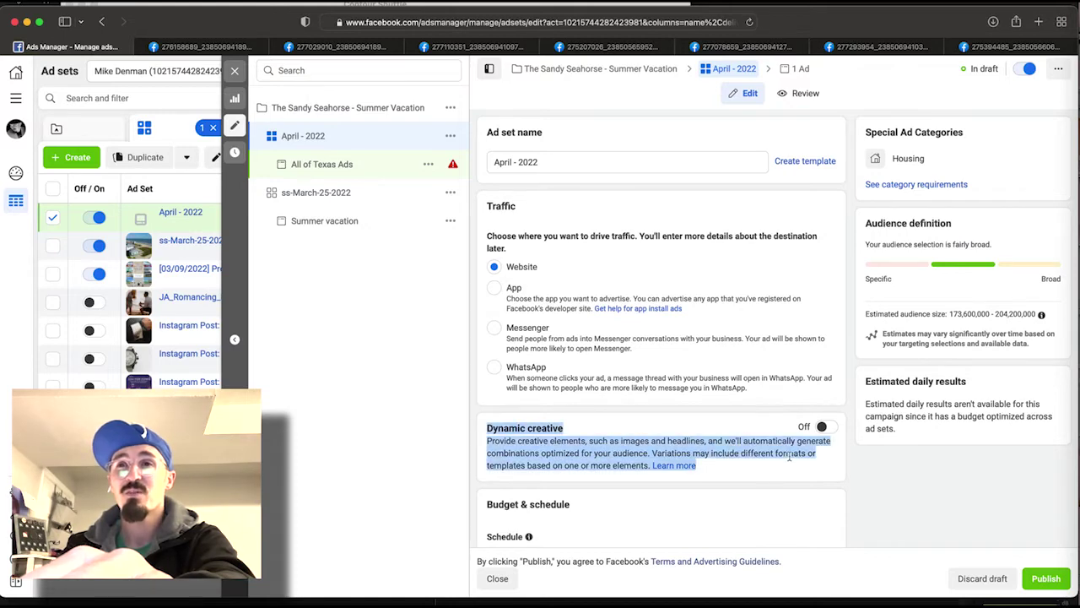
left_click(790, 455)
left_click(821, 426)
left_click(669, 339)
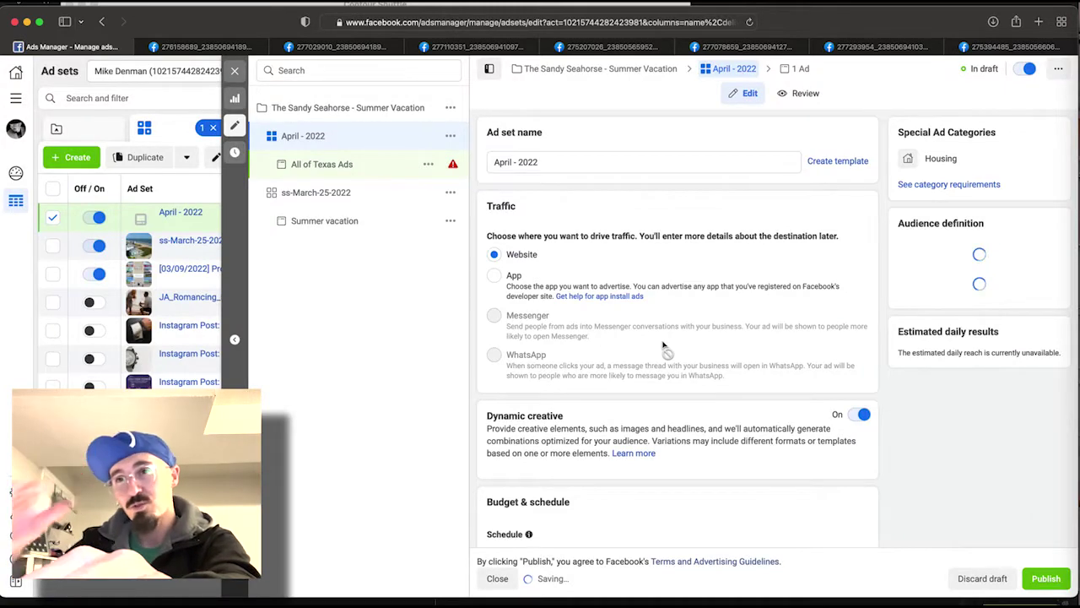
Review the April - 2022 ad set's budget and schedule, audience, location, age and gender settings
scroll(663, 345, "down", 5)
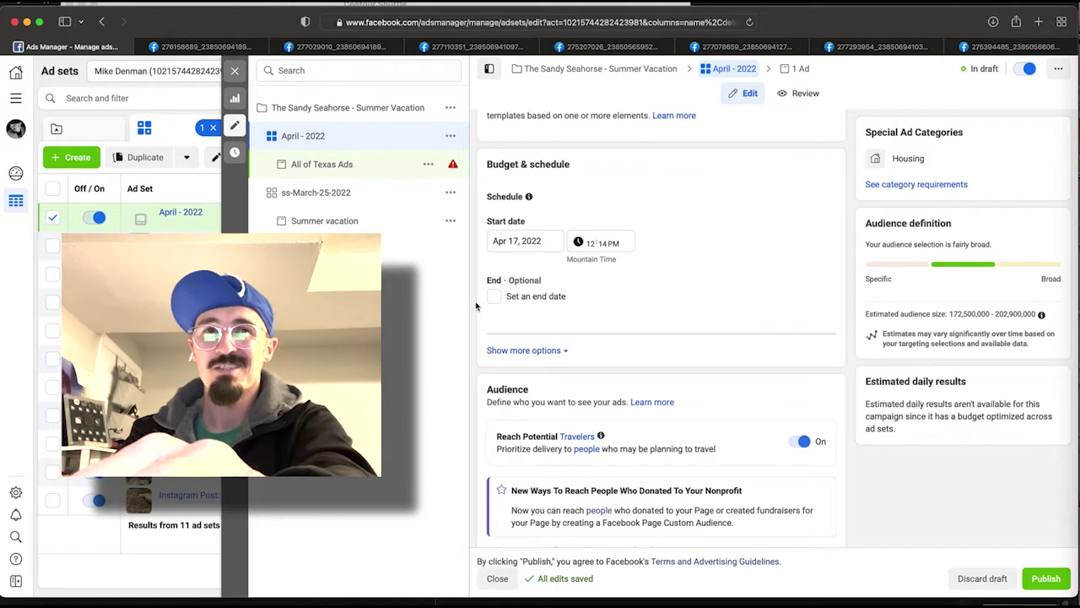
scroll(498, 371, "down", 2)
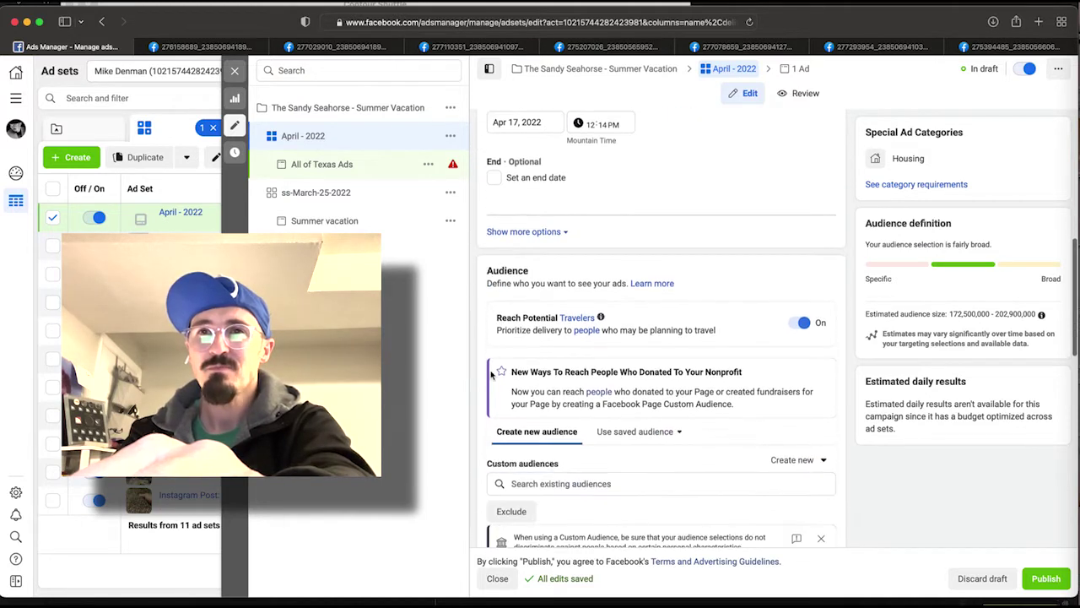
scroll(490, 376, "down", 1)
scroll(477, 377, "down", 1)
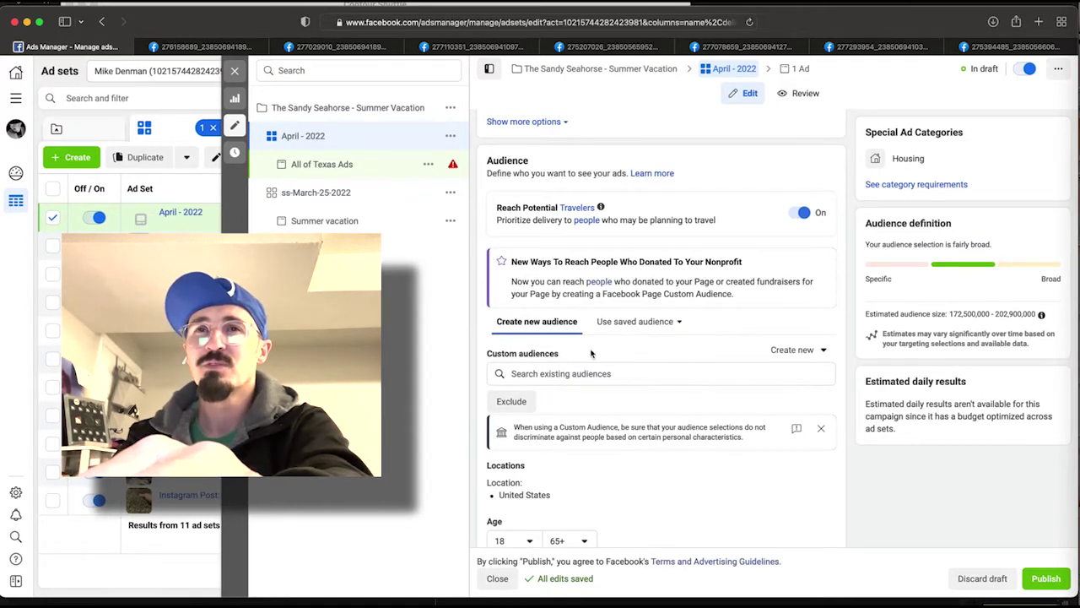
scroll(610, 490, "down", 1)
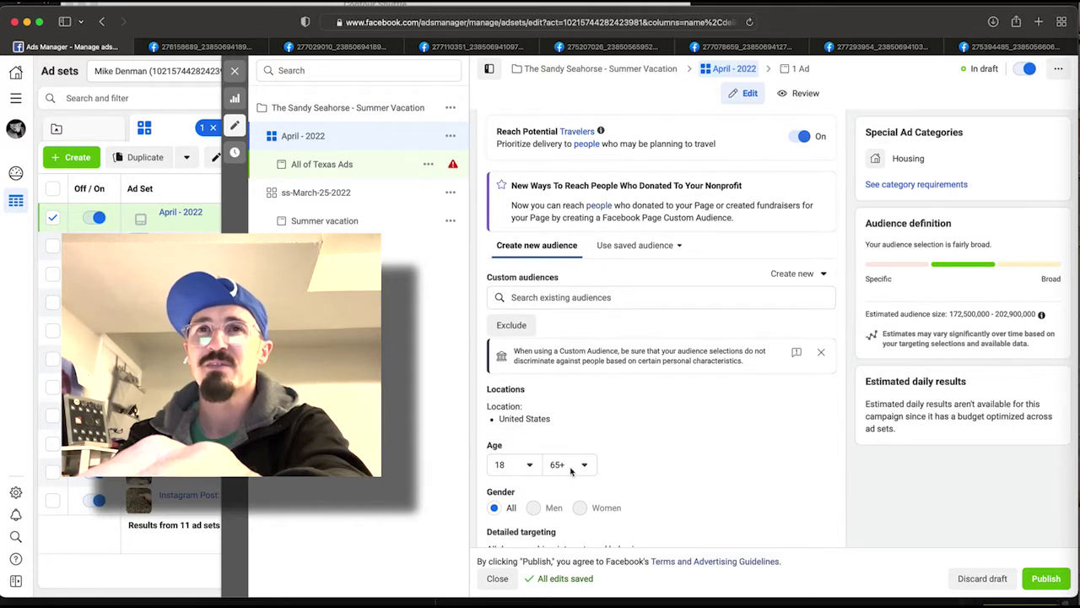
scroll(704, 395, "down", 10)
scroll(679, 385, "up", 3)
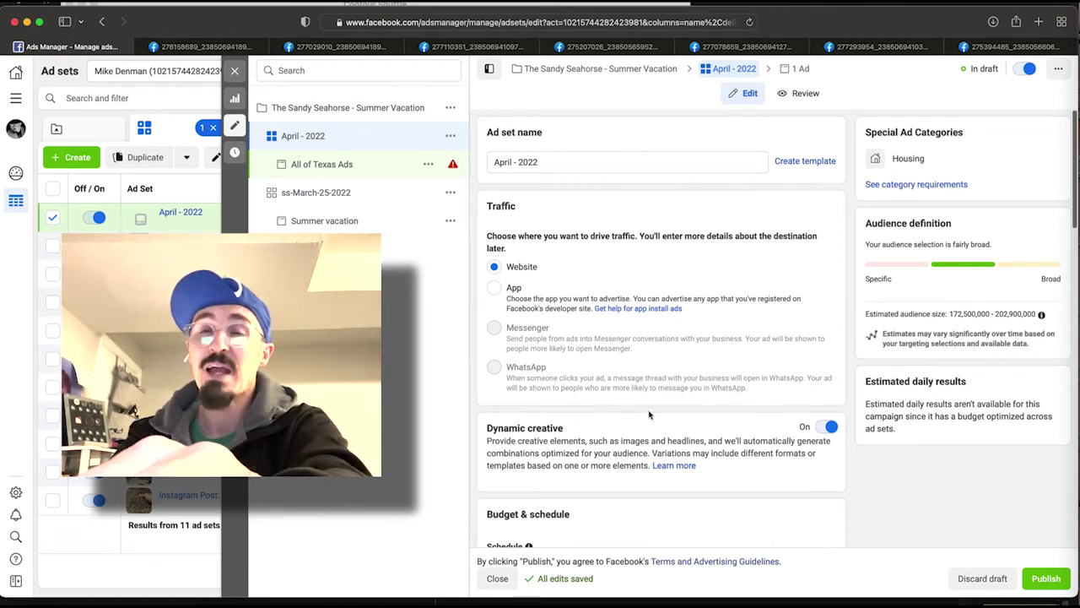
scroll(656, 405, "down", 6)
scroll(654, 417, "down", 5)
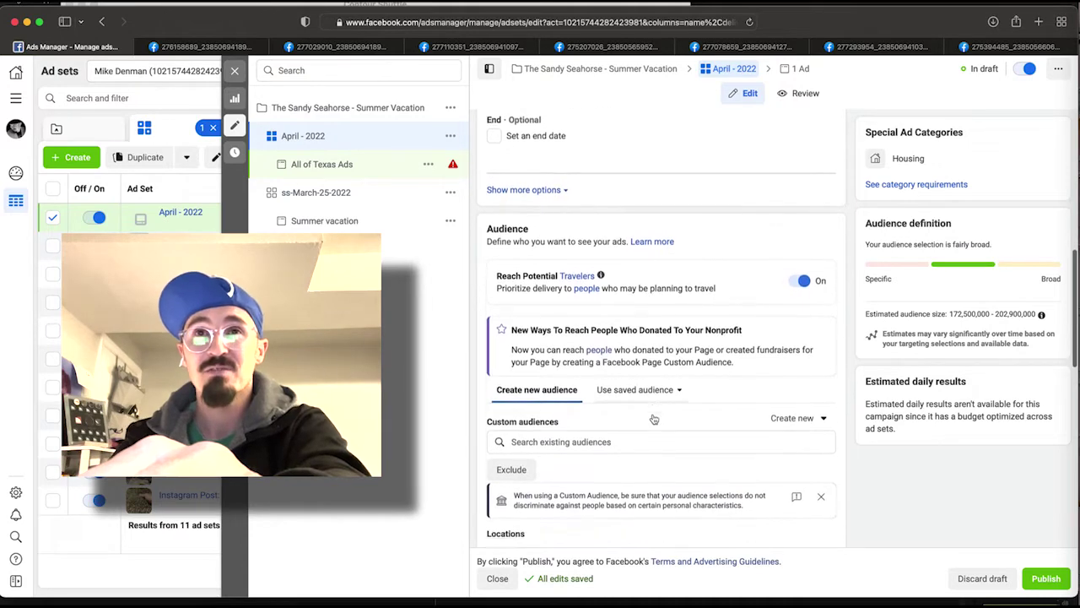
scroll(665, 417, "up", 3)
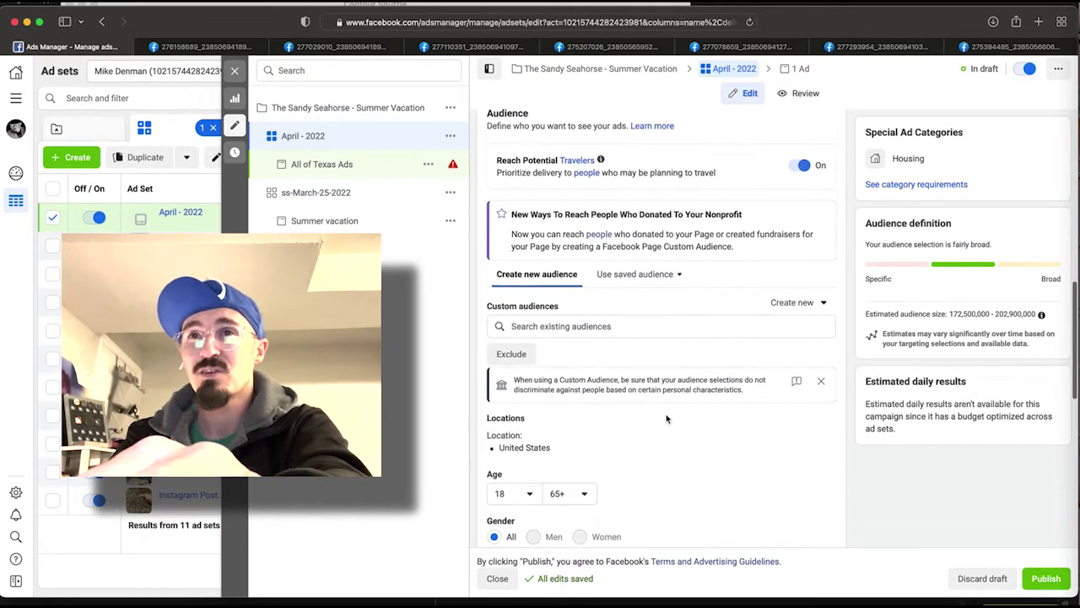
scroll(667, 415, "down", 3)
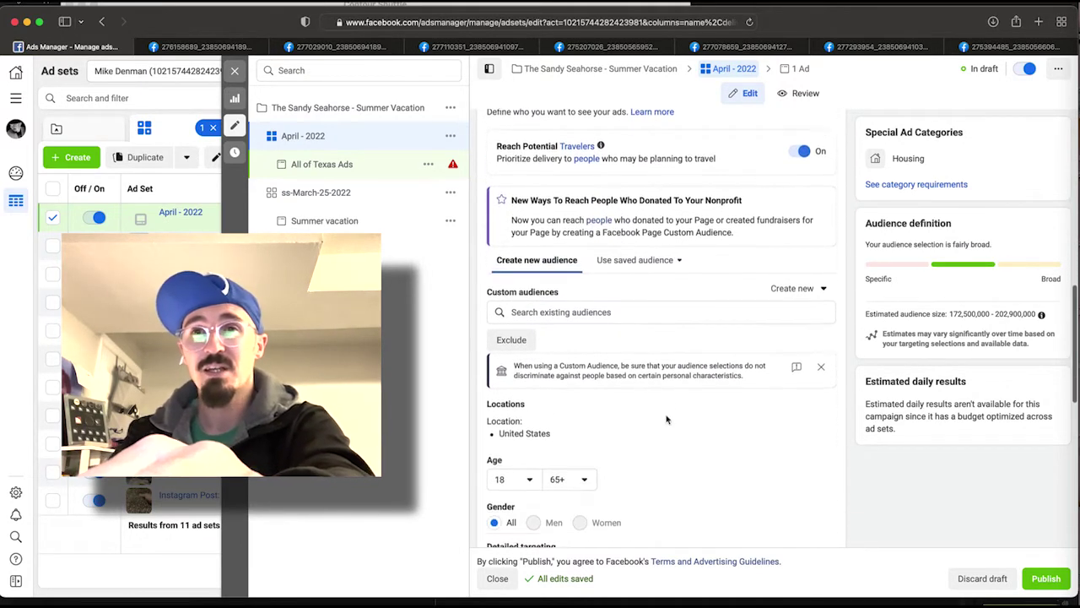
scroll(786, 387, "down", 2)
scroll(790, 391, "up", 3)
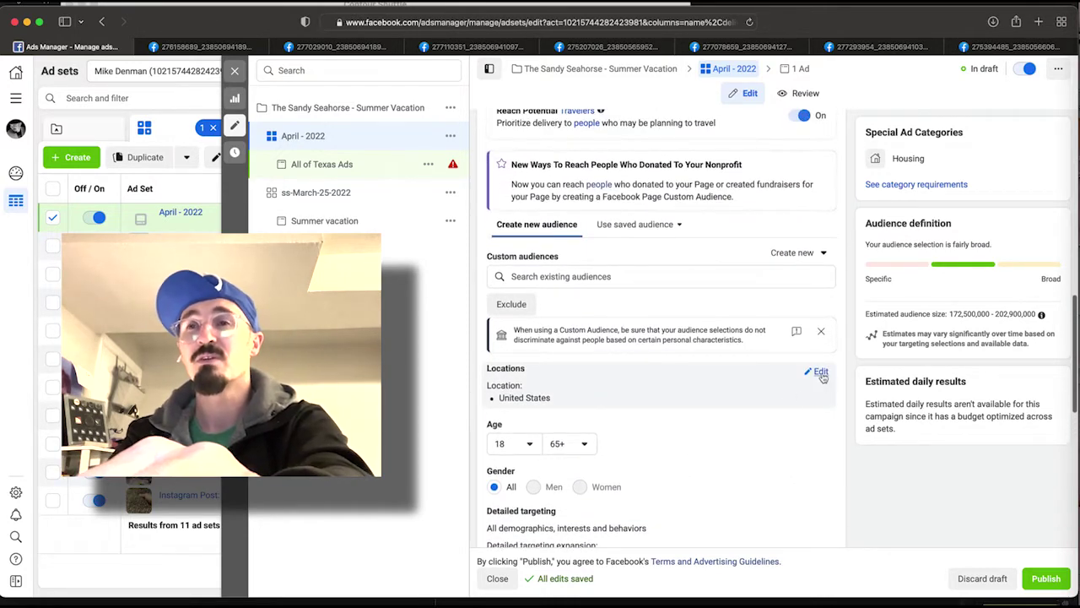
Change the April - 2022 ad set's audience location from the whole country to the state of Texas, United States
left_click(819, 373)
scroll(591, 456, "down", 1)
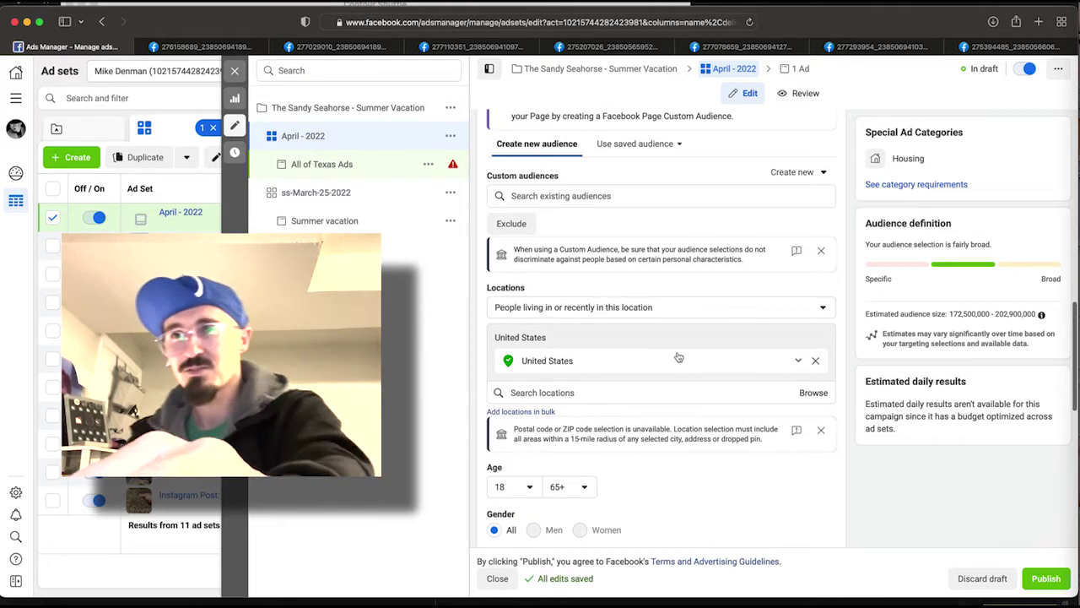
scroll(678, 357, "down", 1)
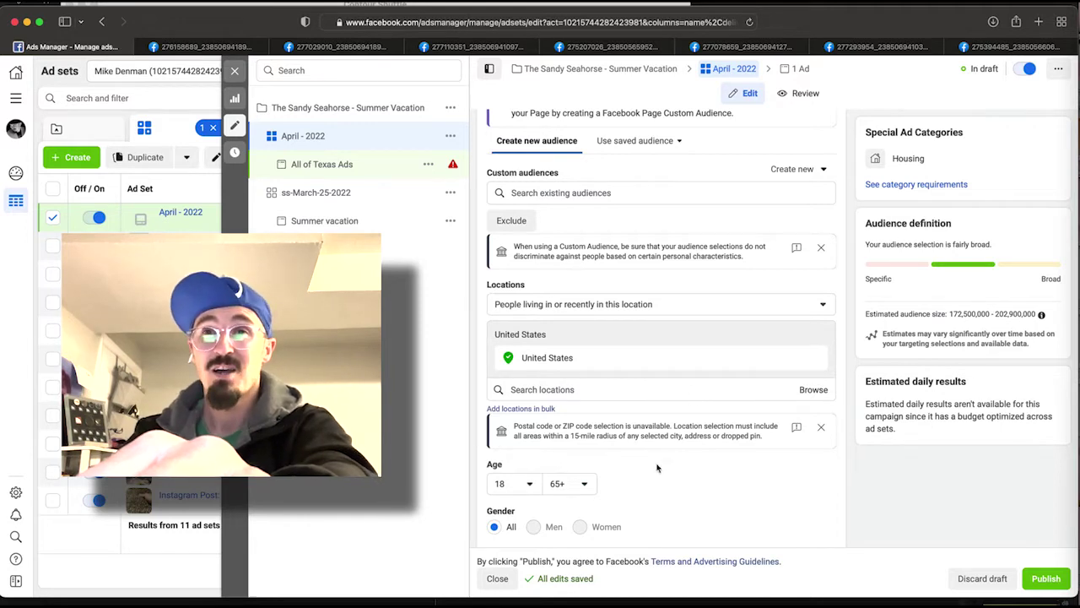
left_click(631, 389)
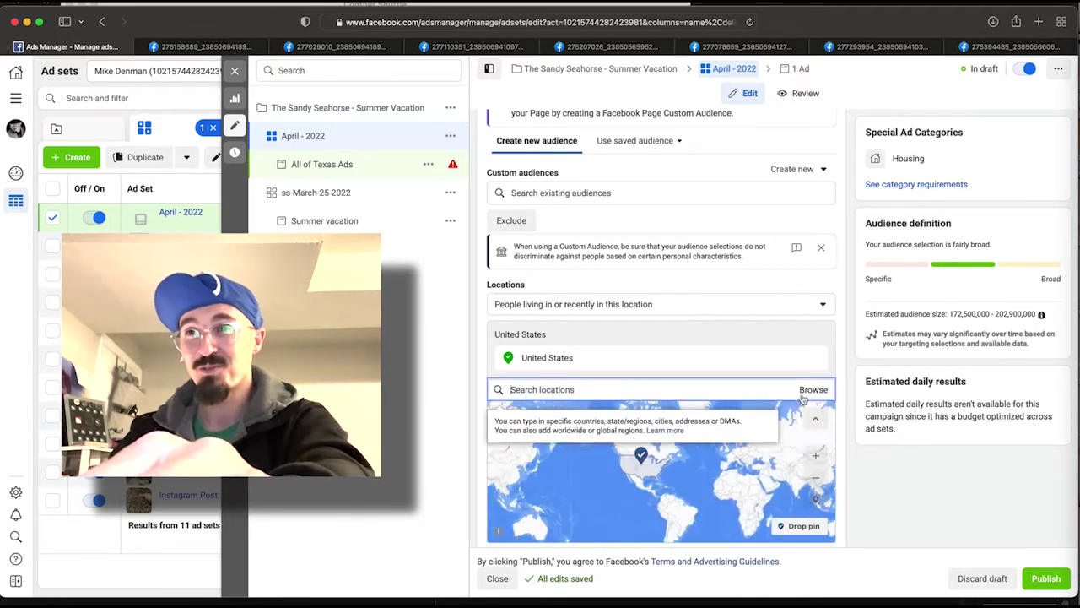
type("Te")
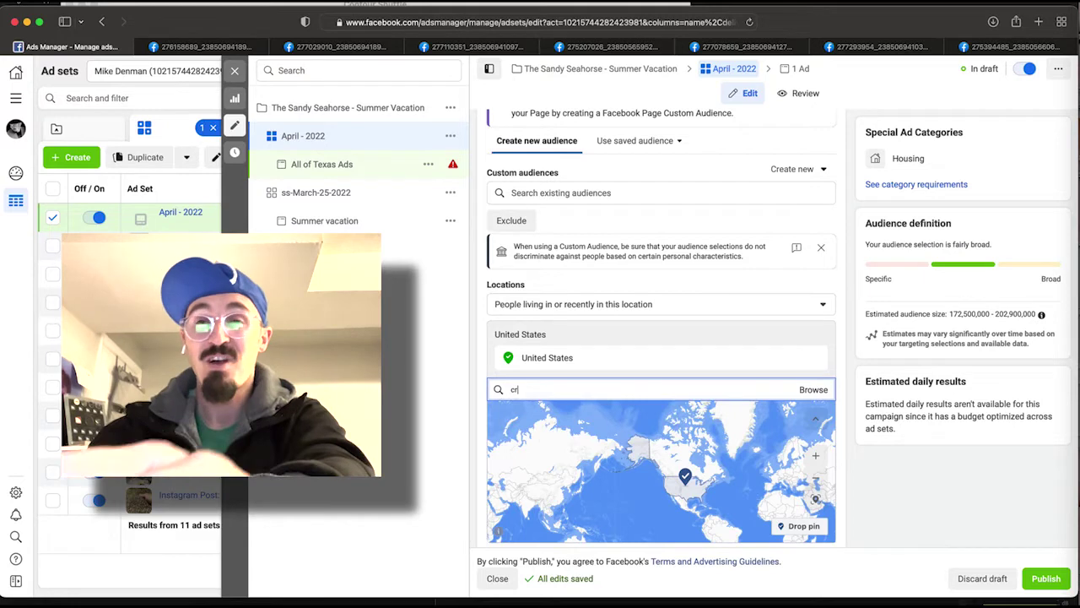
key("BackSpace")
key("BackSpace")
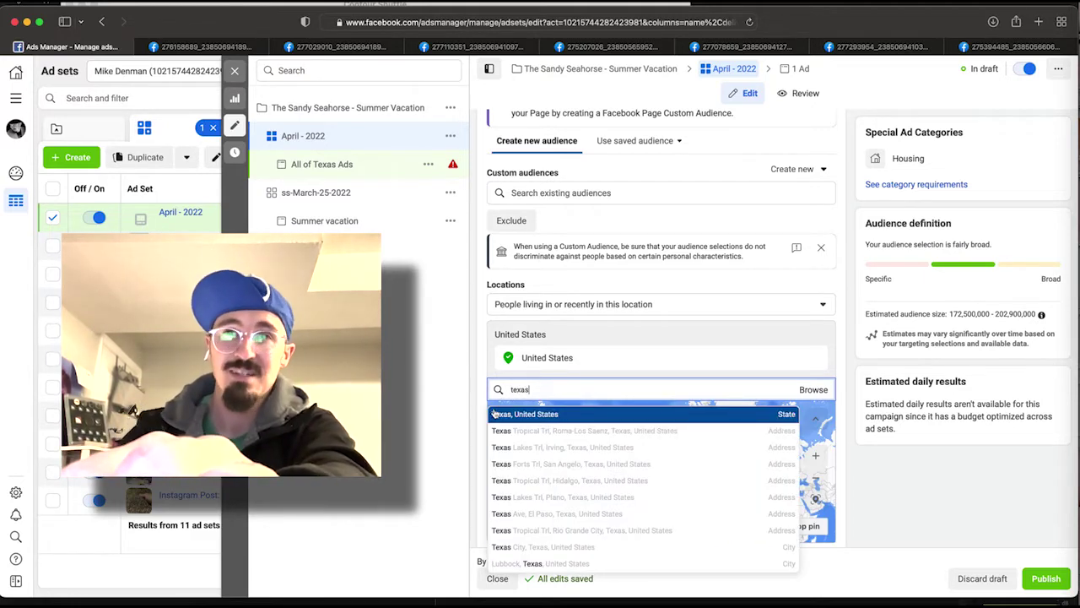
left_click(541, 414)
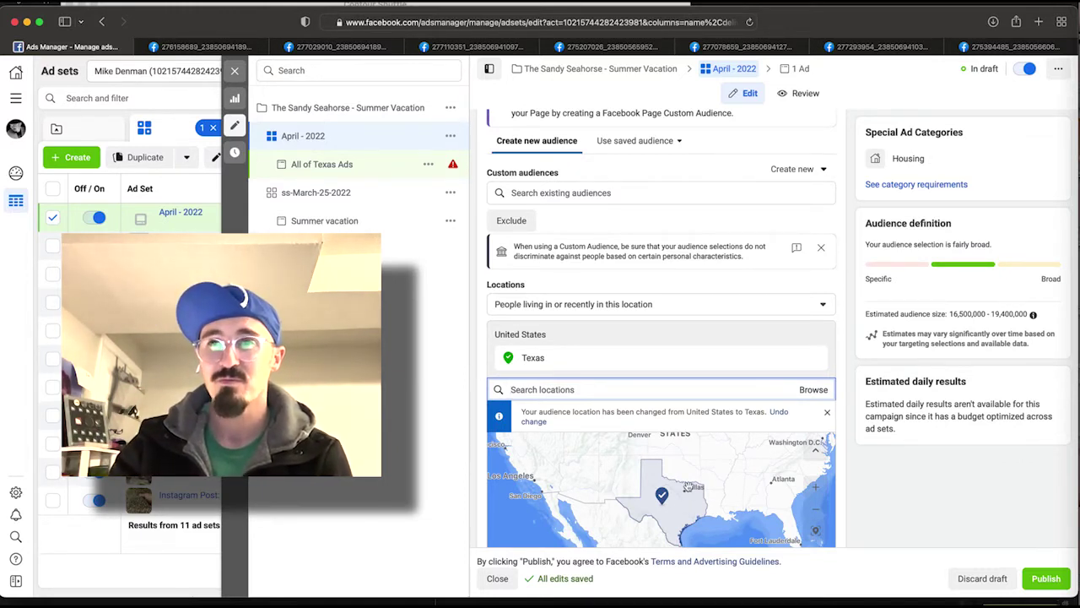
Examine the targeted Texas area on the location map, including the region around Dallas and Fort Worth
scroll(692, 502, "down", 3)
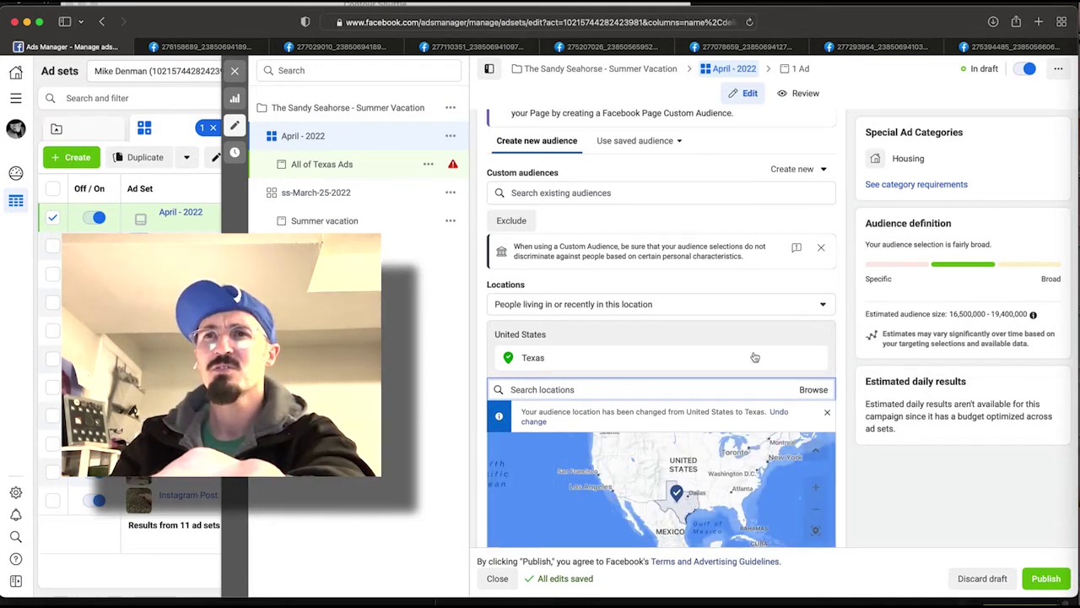
scroll(693, 494, "up", 2)
scroll(692, 493, "down", 2)
scroll(692, 493, "up", 3)
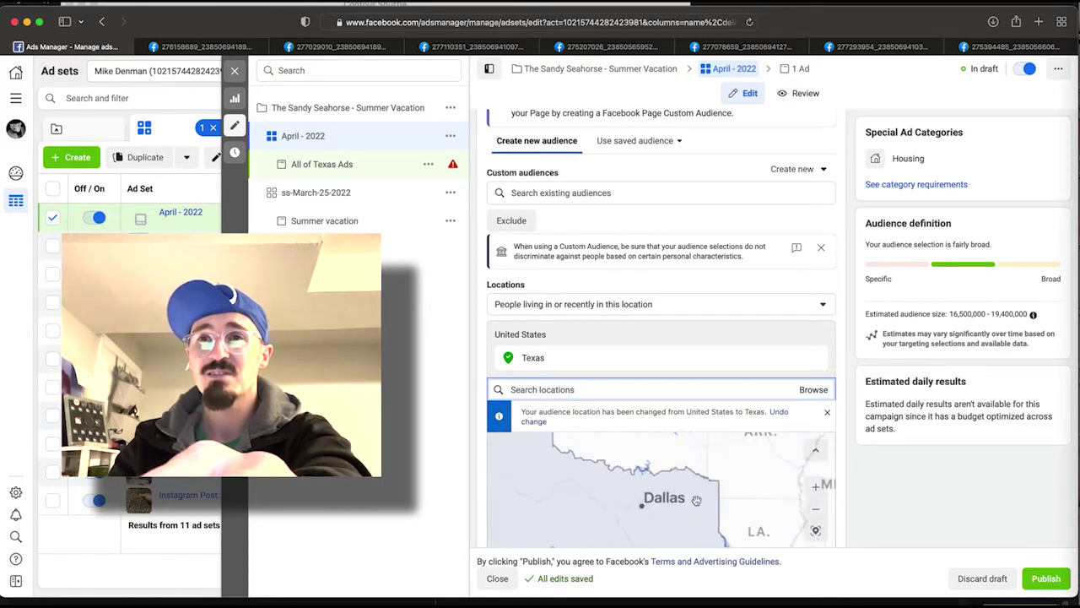
scroll(726, 473, "down", 2)
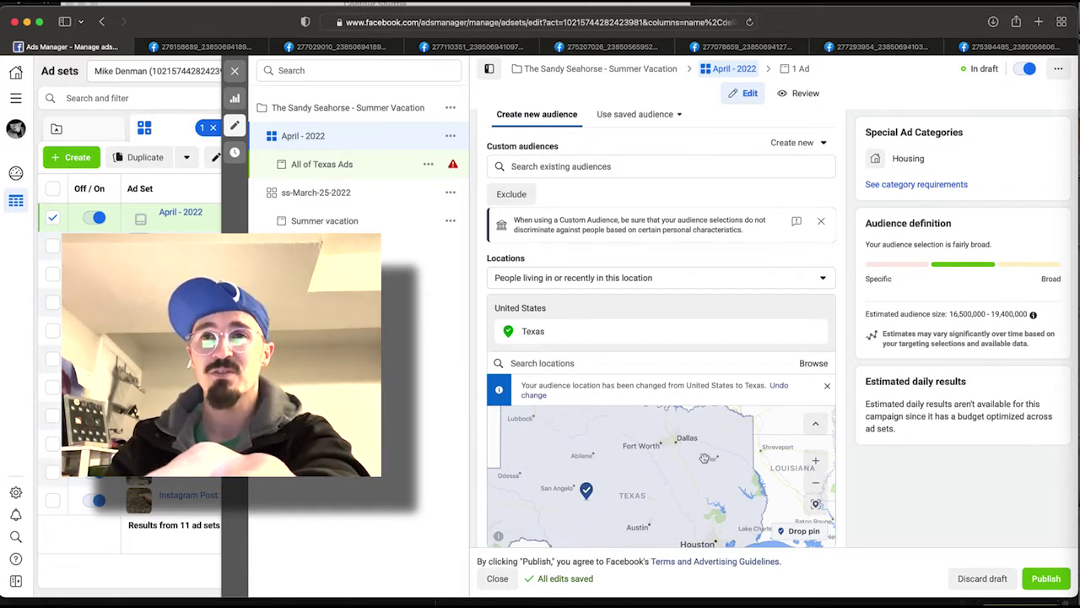
left_click_drag(652, 455, 692, 499)
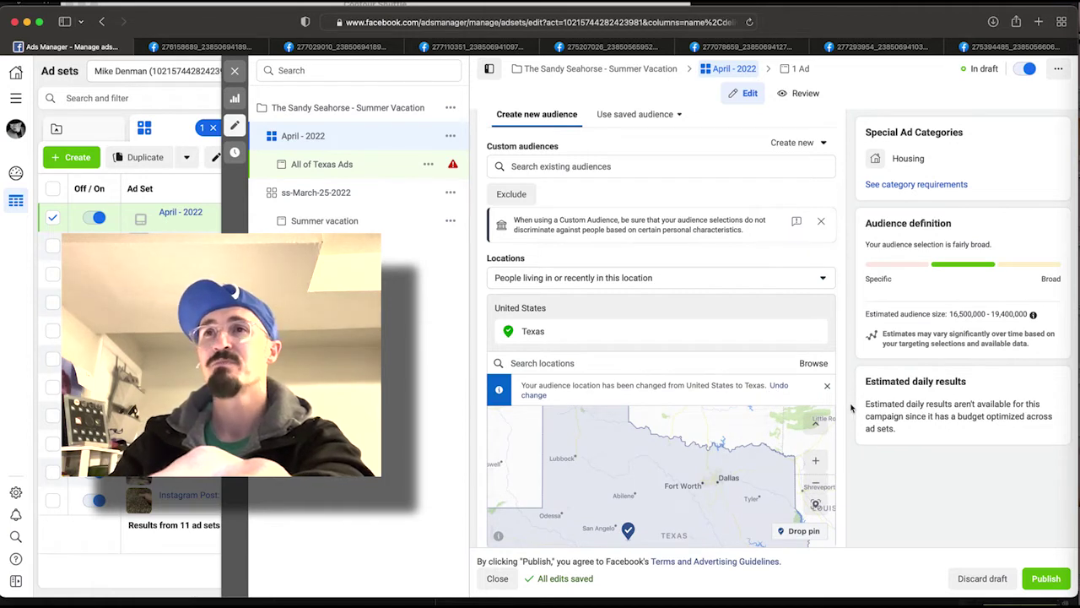
Open detailed targeting for editing and add the Business travel interest from the browsable interests list
scroll(557, 381, "down", 5)
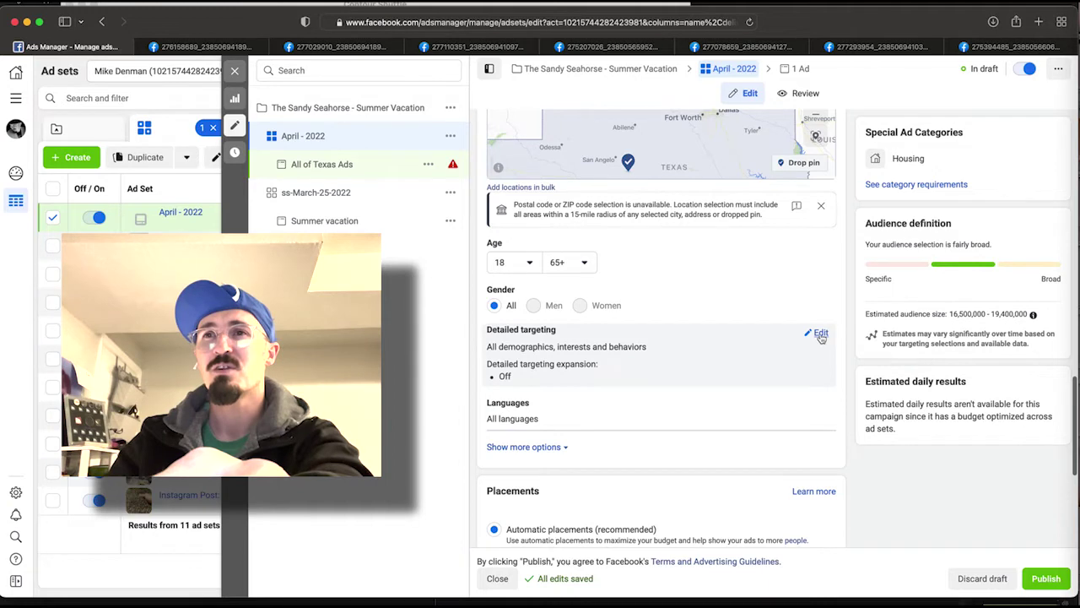
left_click(817, 333)
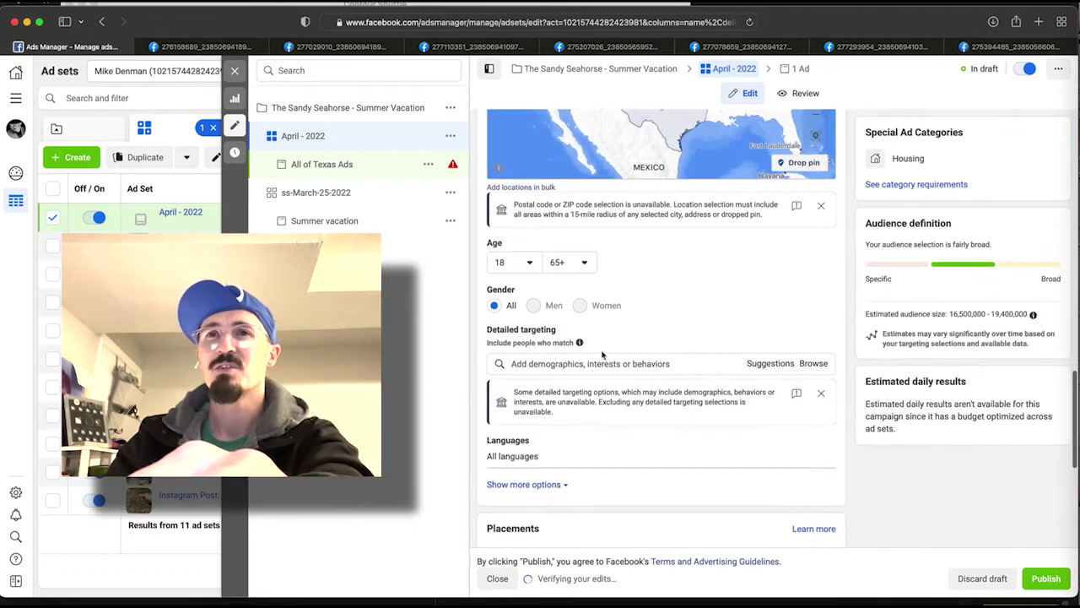
left_click(545, 364)
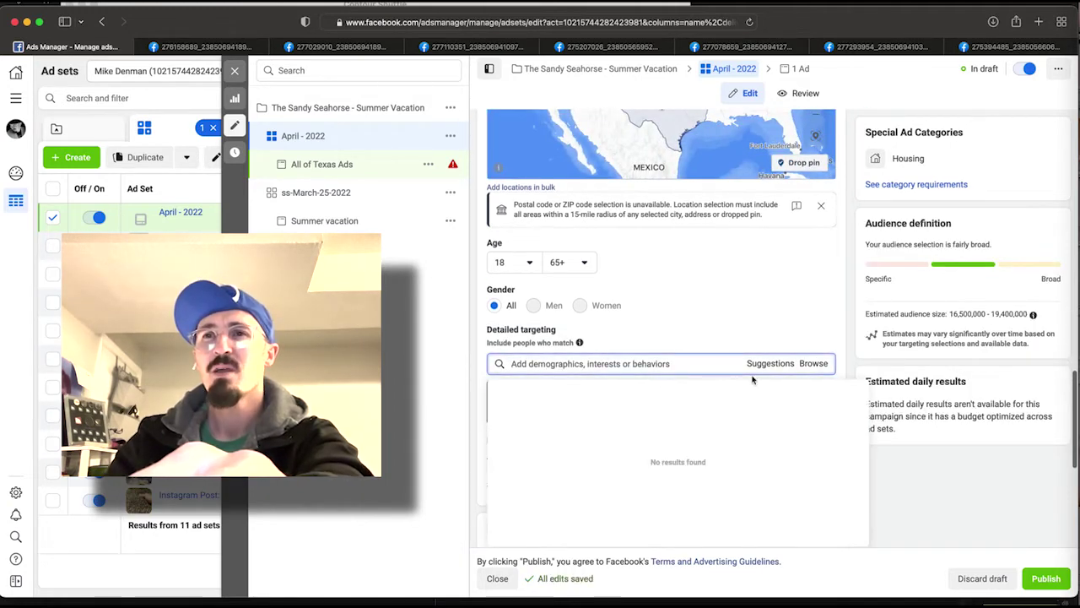
left_click(812, 364)
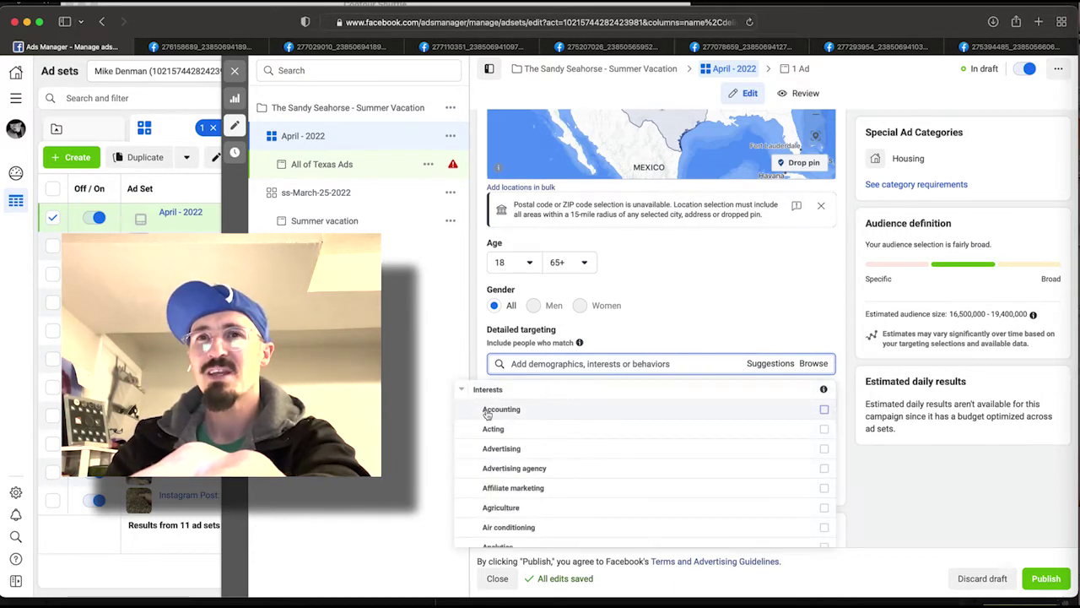
mouse_move(494, 437)
scroll(496, 485, "down", 2)
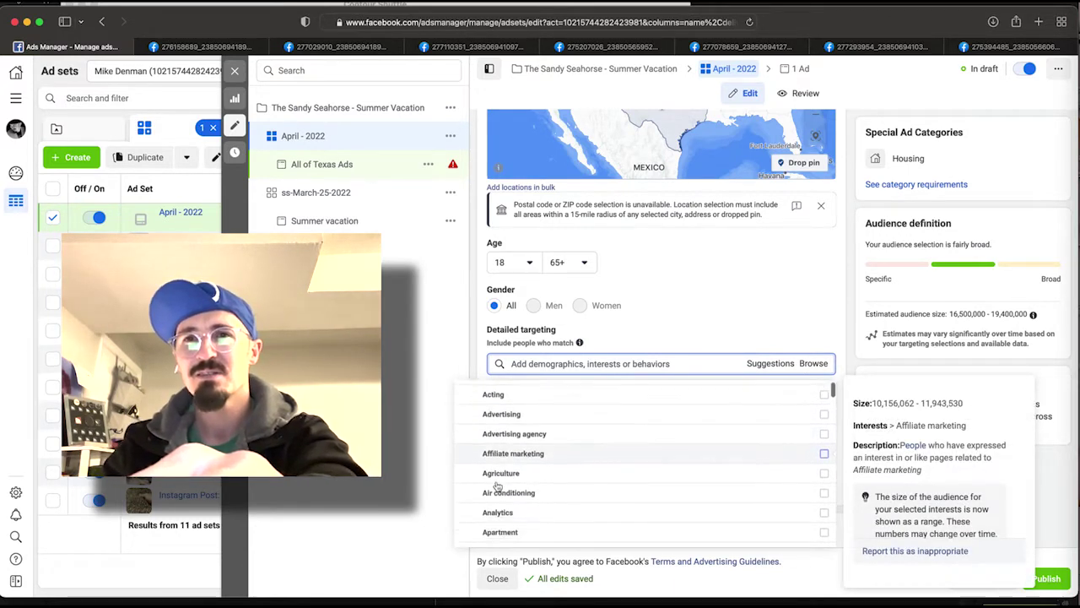
scroll(498, 486, "down", 3)
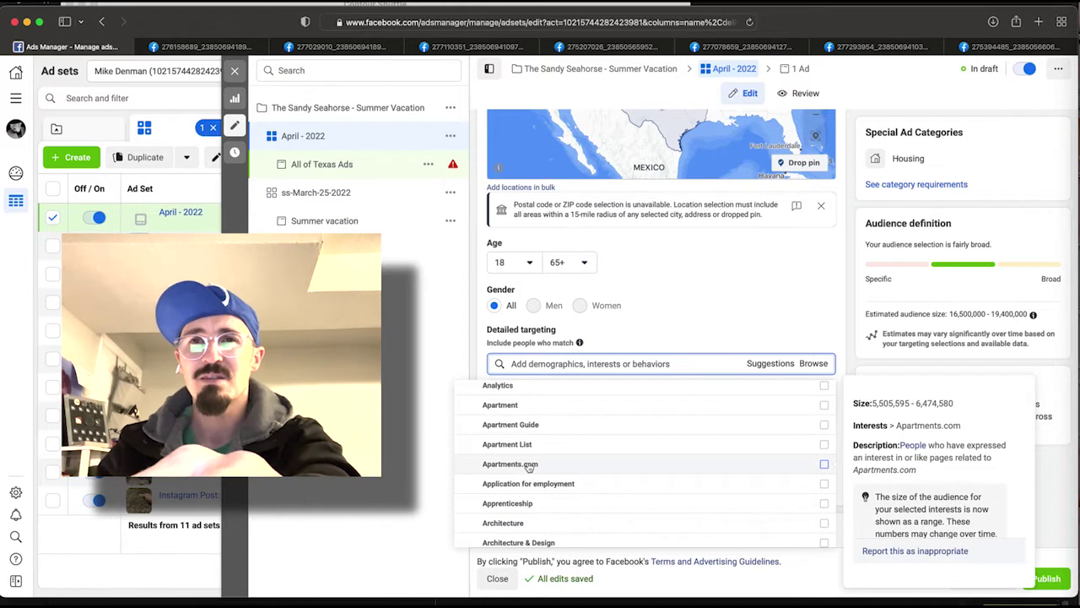
scroll(533, 465, "down", 3)
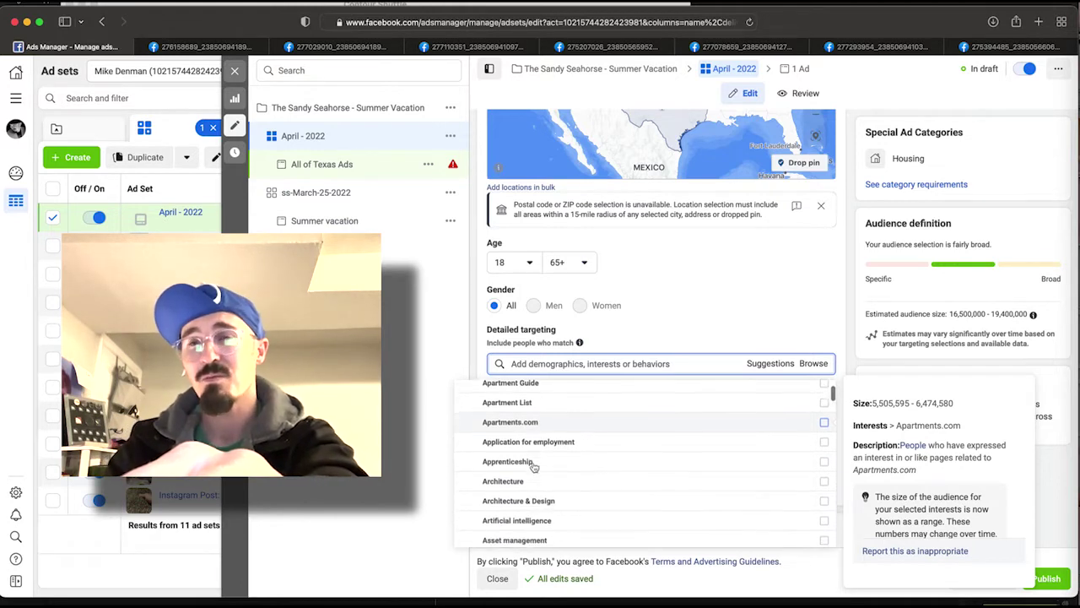
scroll(537, 463, "down", 3)
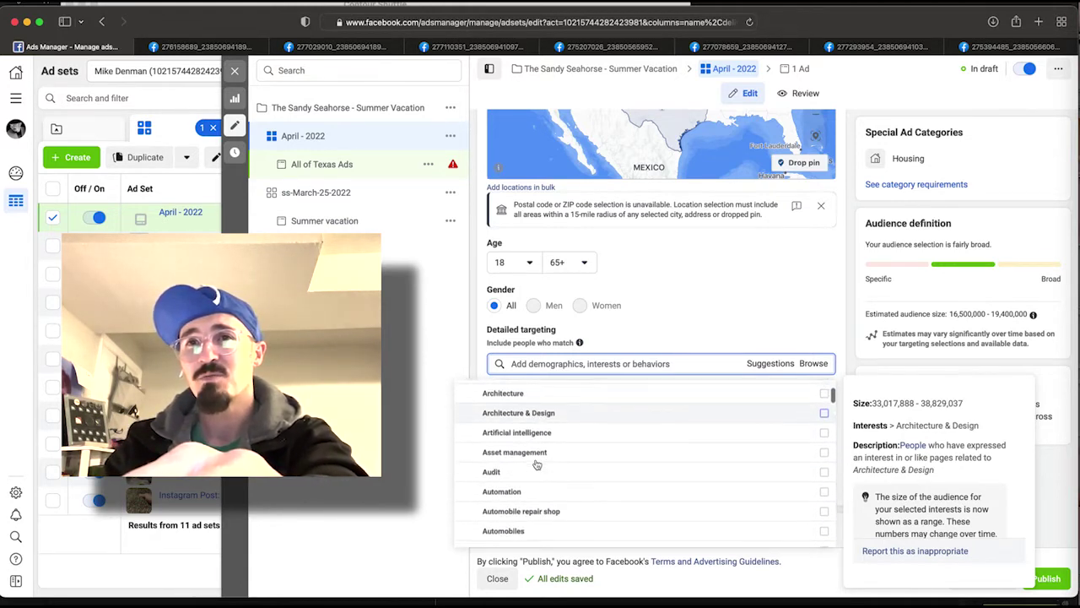
scroll(537, 464, "down", 2)
scroll(540, 463, "down", 2)
scroll(542, 464, "down", 2)
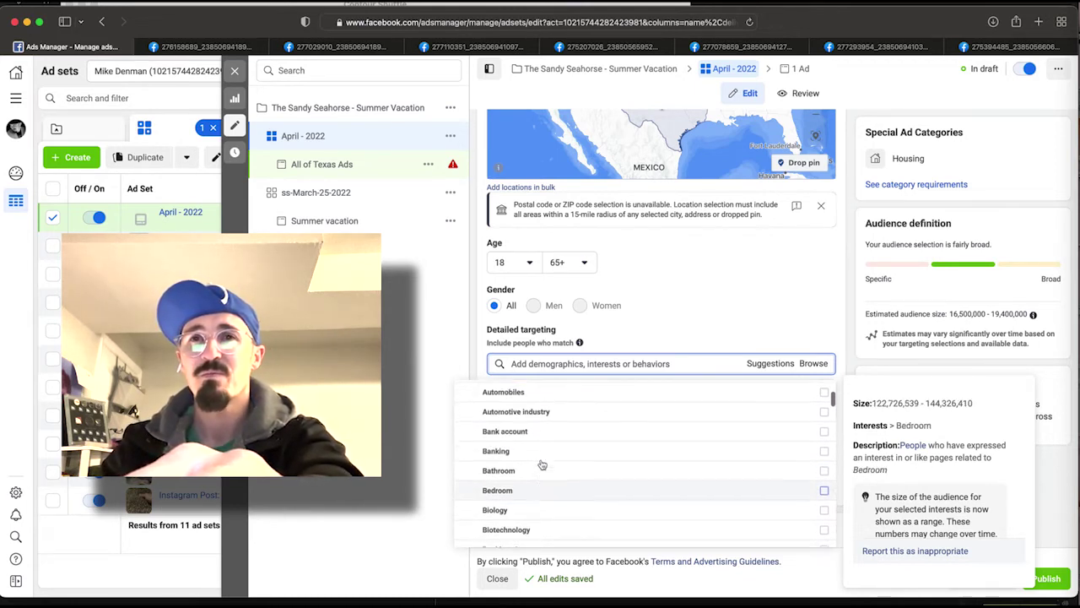
scroll(540, 466, "up", 3)
scroll(542, 463, "up", 1)
scroll(542, 463, "down", 5)
scroll(541, 464, "down", 1)
scroll(543, 464, "down", 3)
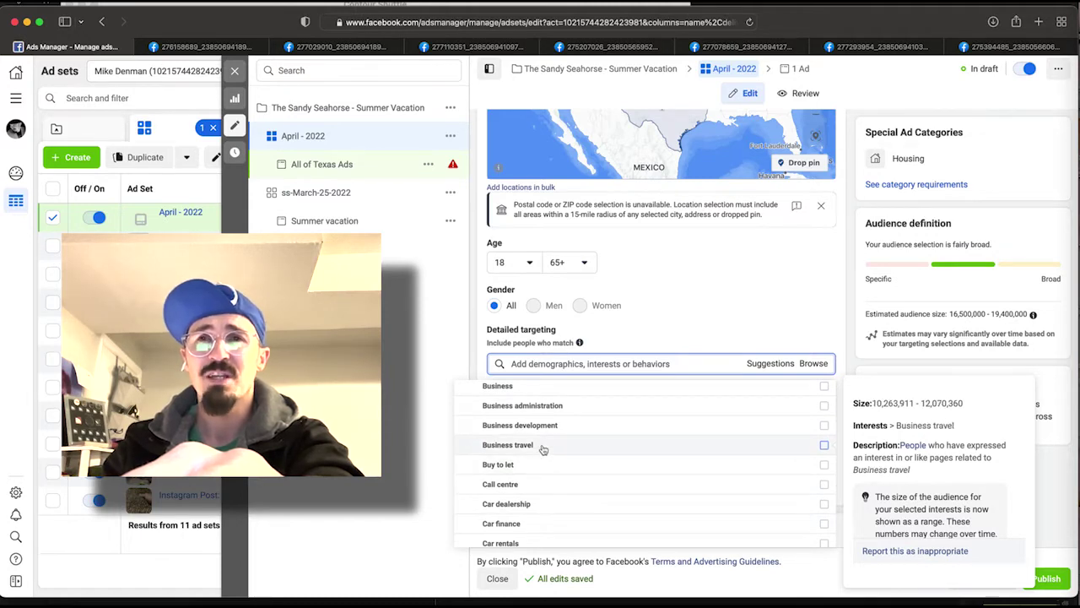
left_click(542, 449)
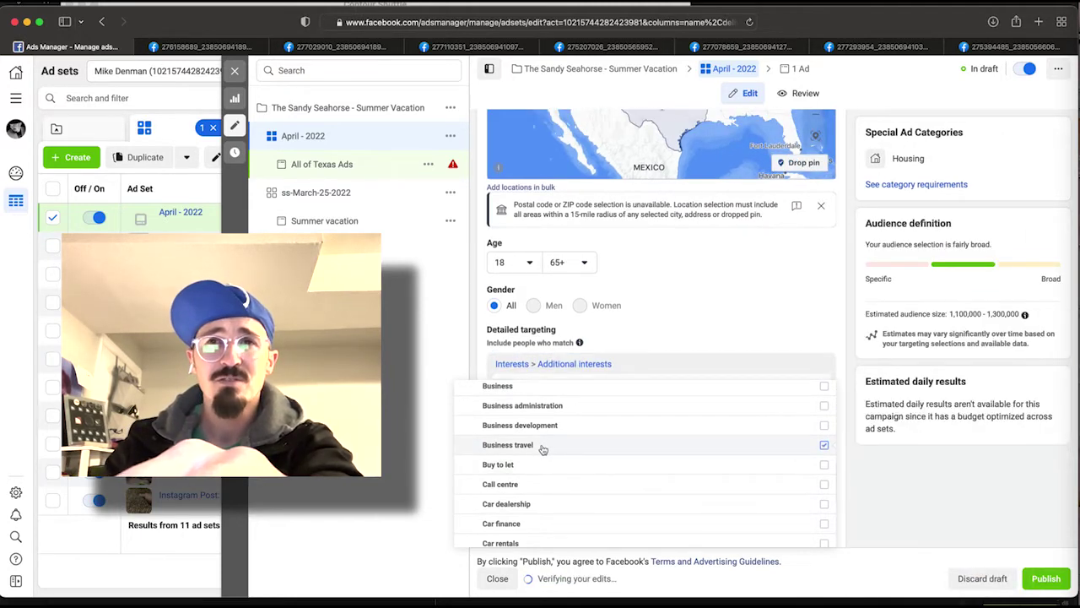
Add the Cottage interest to the ad set's detailed targeting
scroll(541, 483, "down", 1)
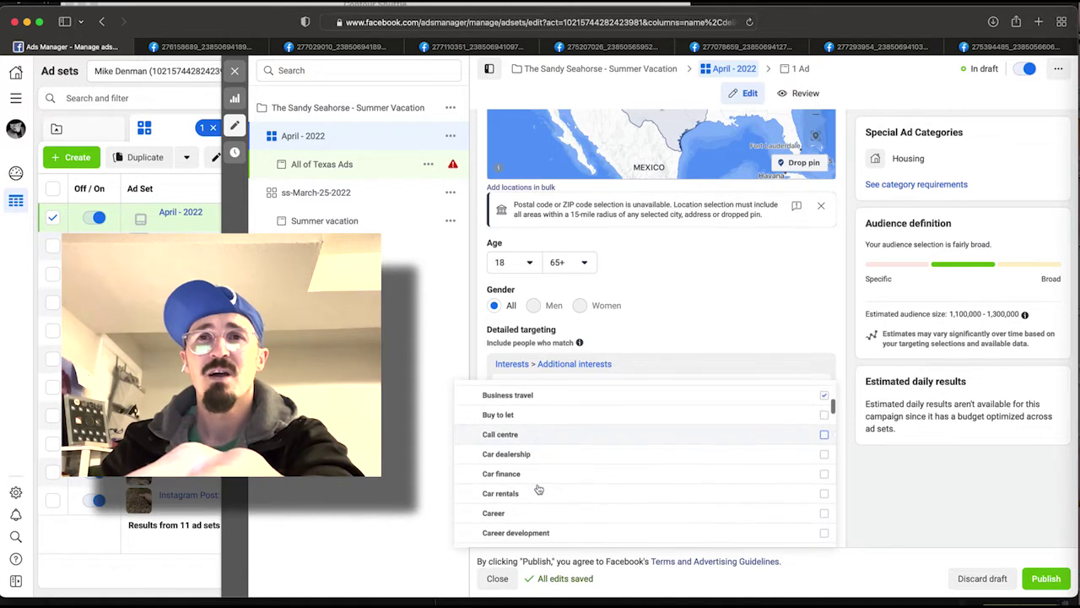
scroll(544, 490, "down", 3)
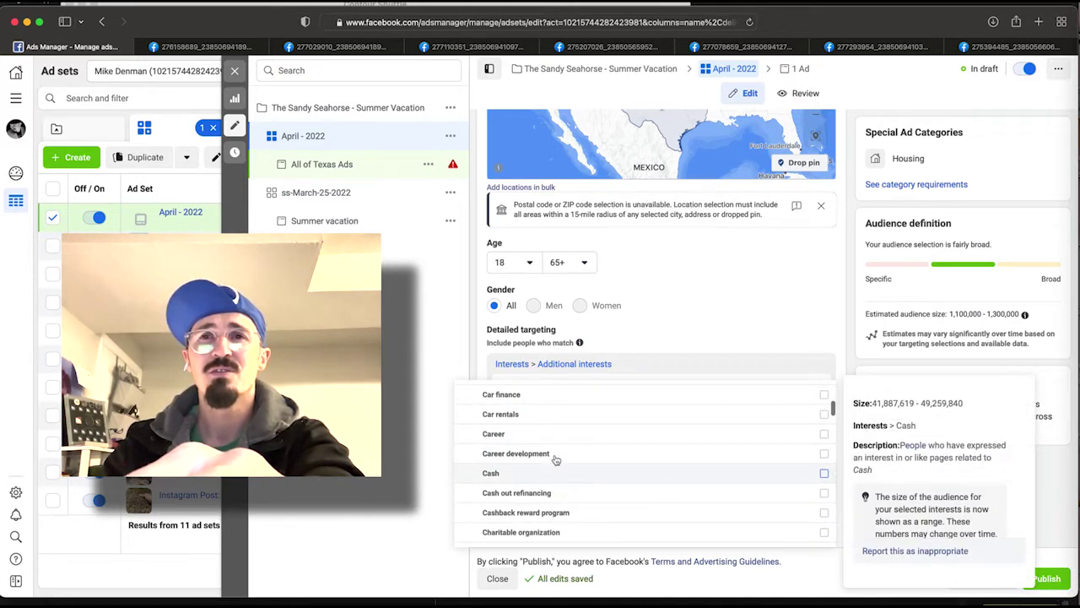
scroll(576, 505, "down", 5)
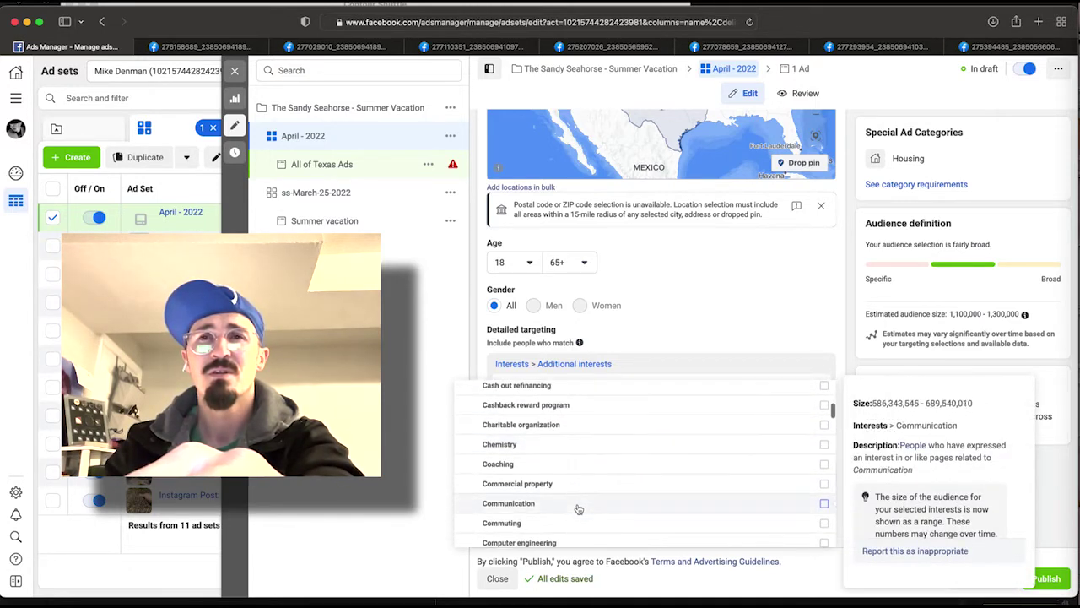
scroll(573, 496, "down", 8)
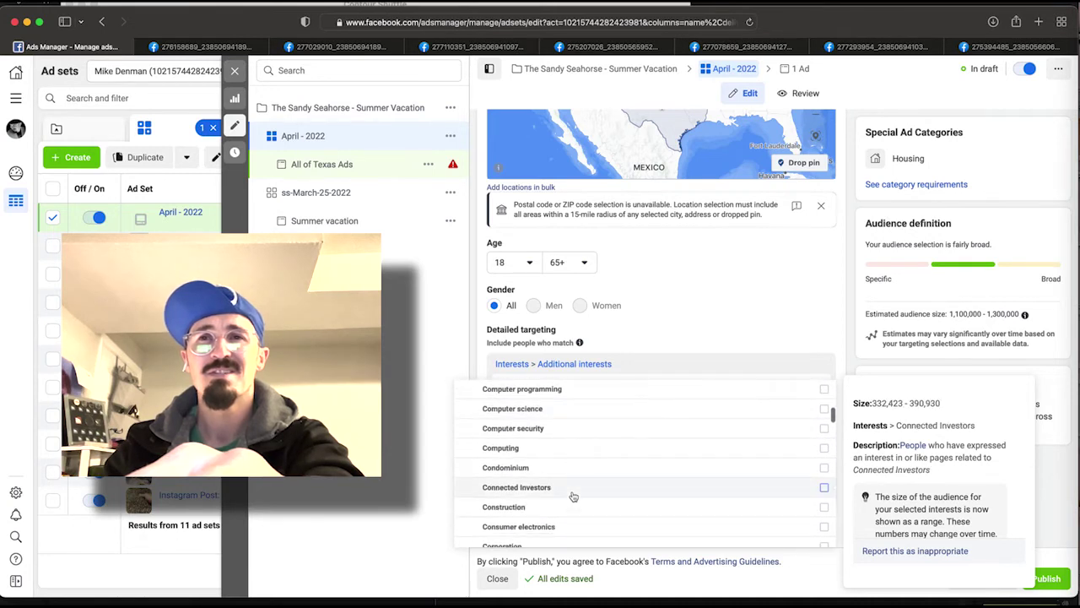
scroll(572, 496, "down", 3)
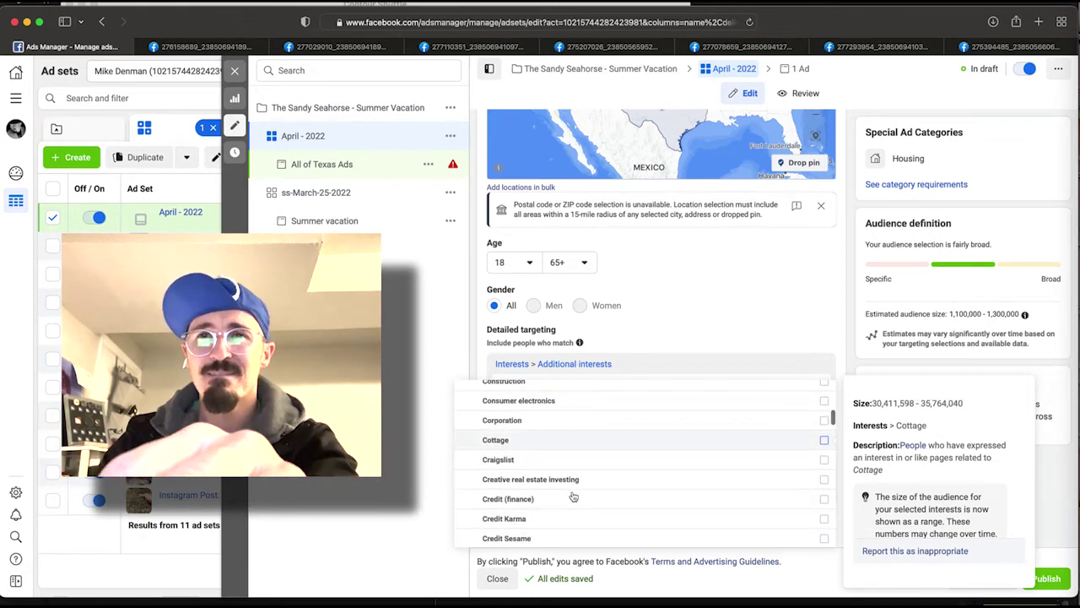
left_click(549, 438)
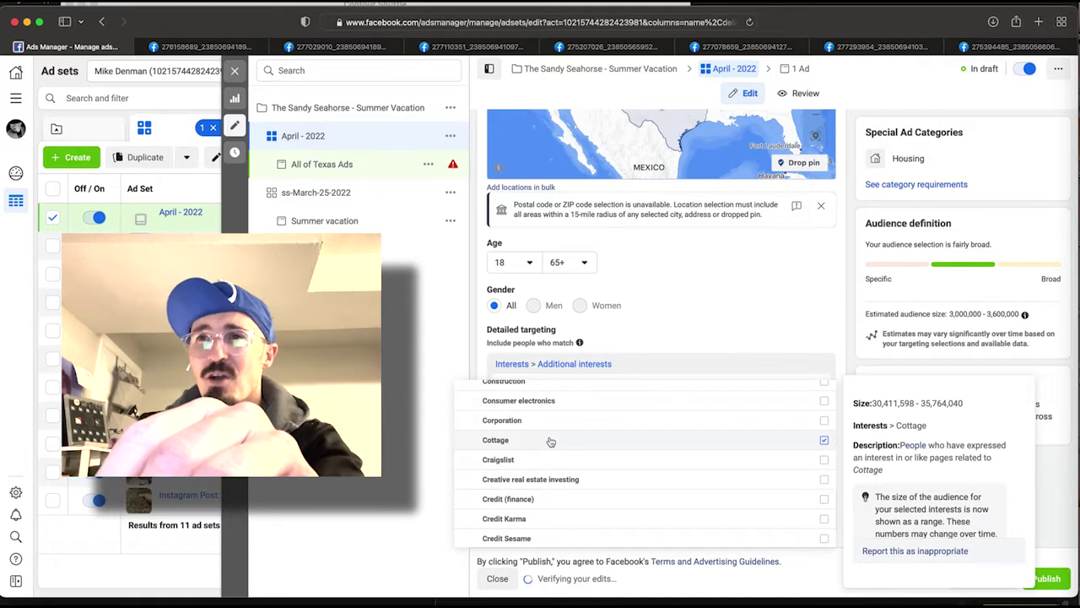
Add the Entrepreneurship interest to the ad set's detailed targeting
scroll(578, 487, "down", 3)
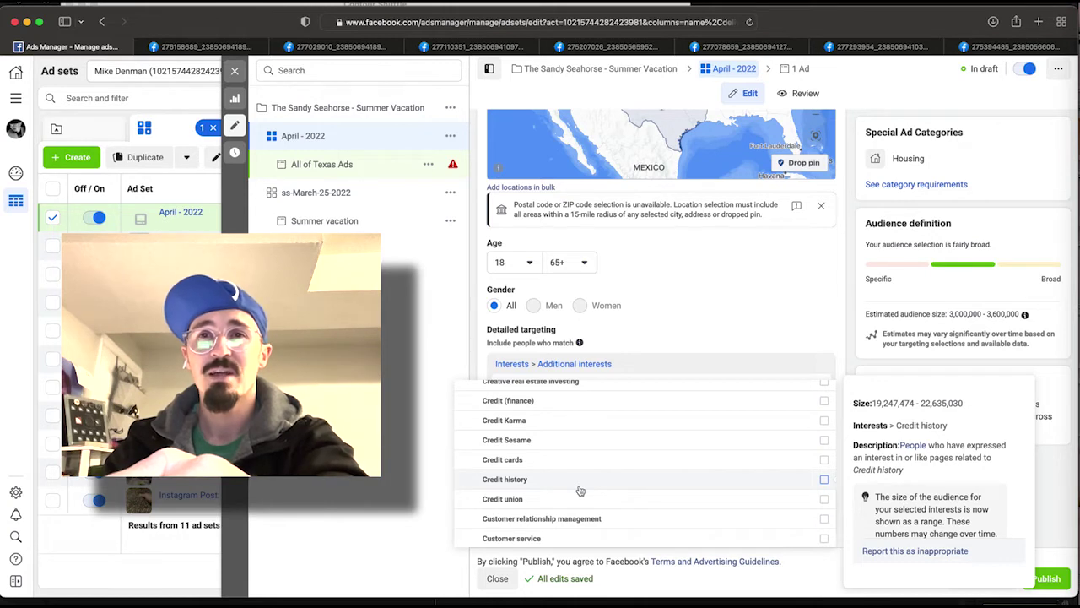
scroll(580, 490, "down", 3)
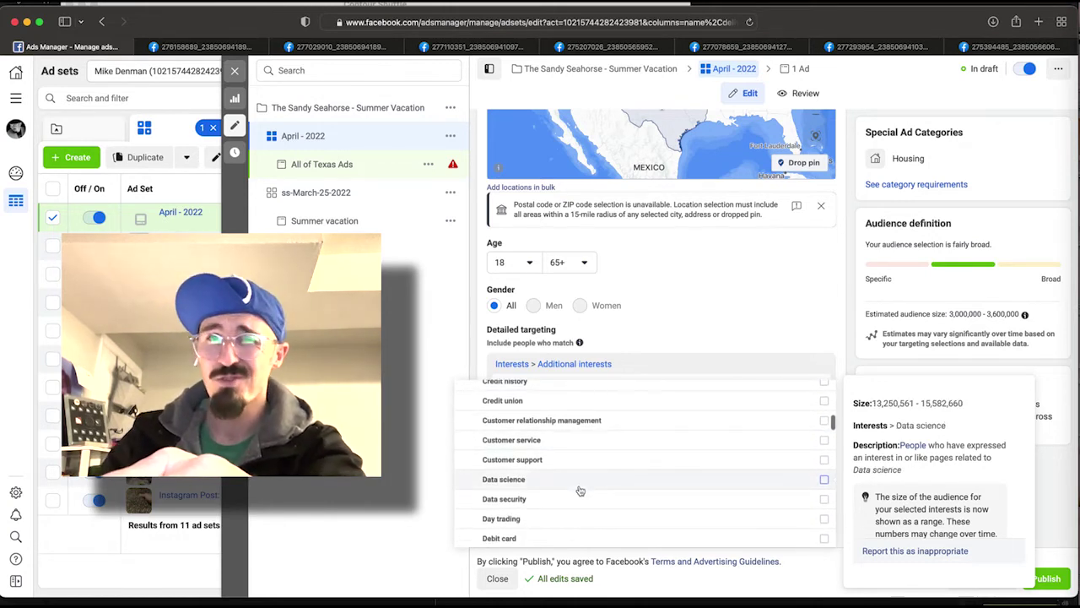
scroll(580, 490, "down", 5)
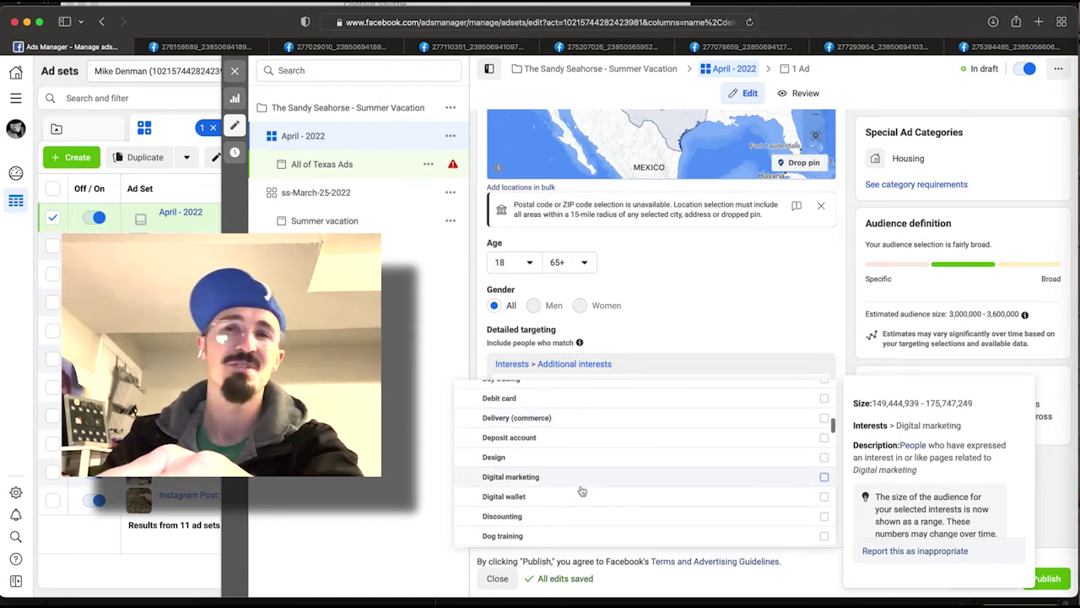
scroll(581, 490, "down", 5)
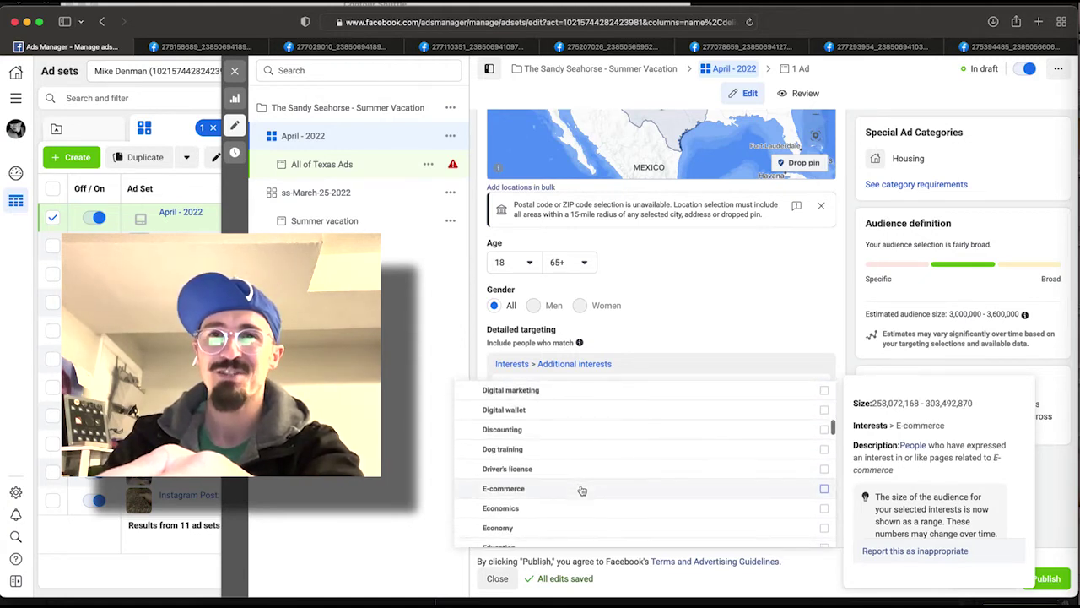
scroll(581, 490, "down", 3)
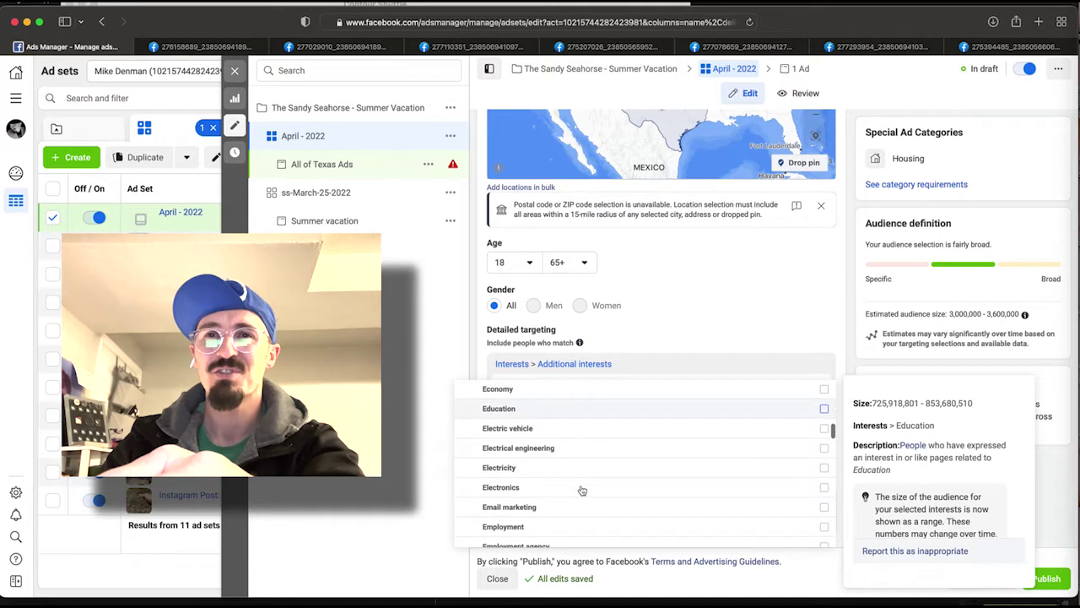
scroll(582, 491, "down", 2)
scroll(581, 490, "down", 4)
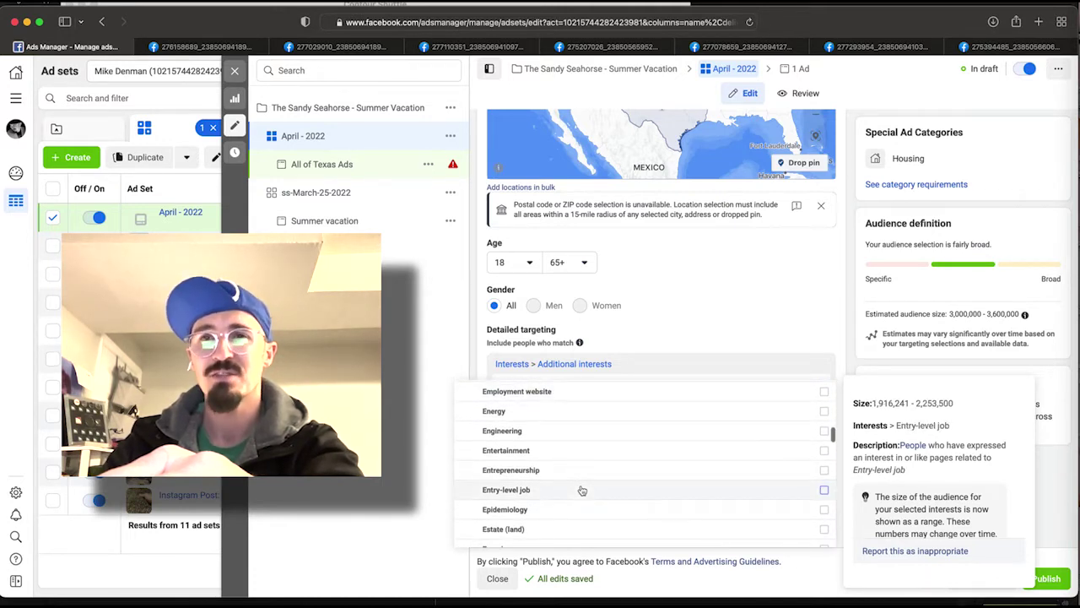
scroll(581, 490, "down", 1)
left_click(566, 442)
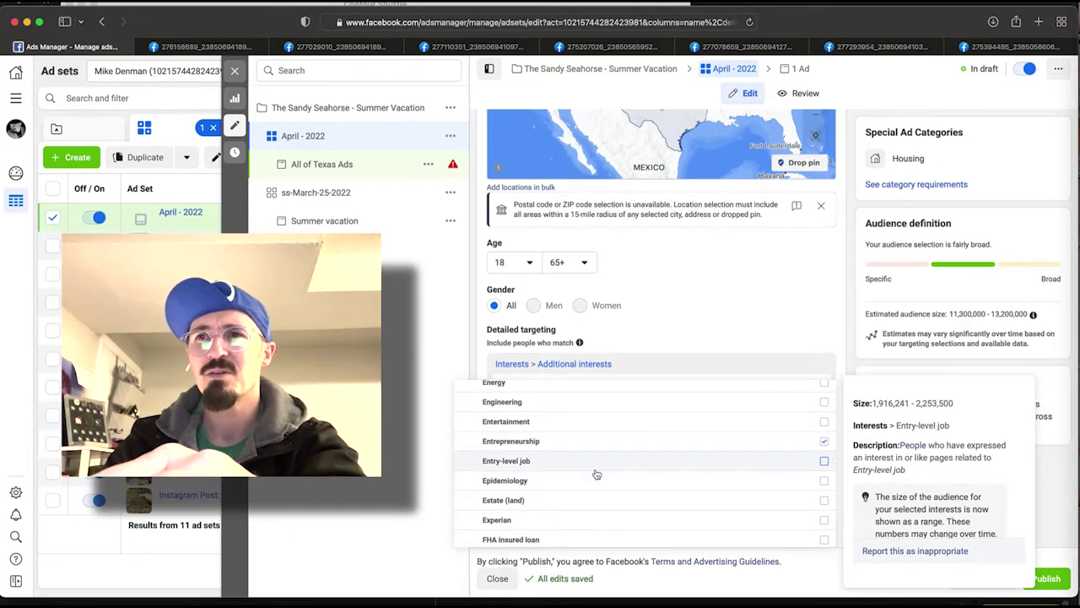
scroll(593, 470, "down", 2)
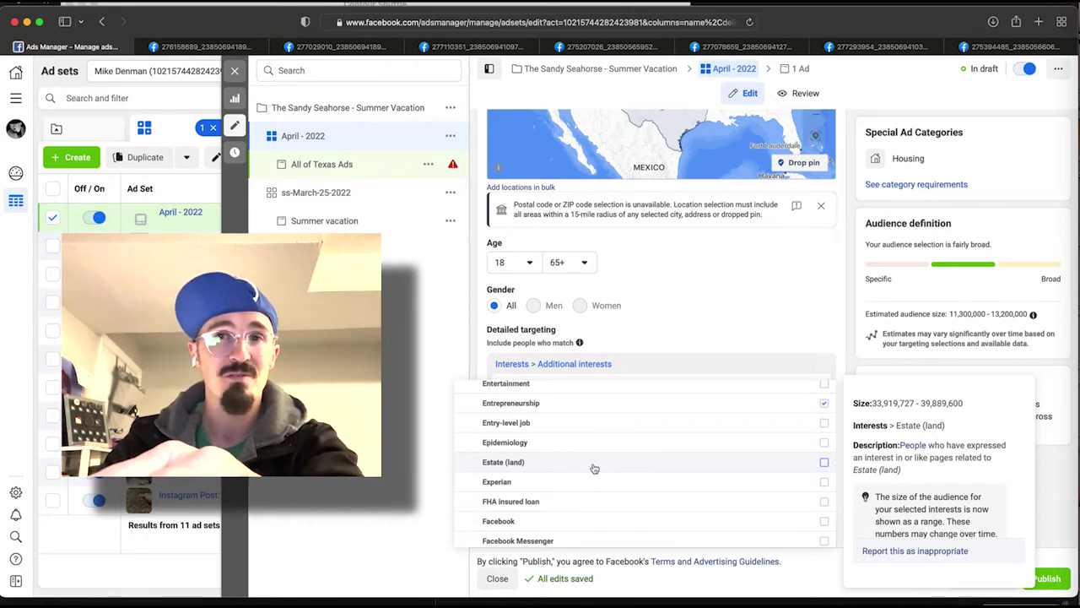
Add the Financial plan interest to the ad set's detailed targeting
scroll(594, 469, "down", 3)
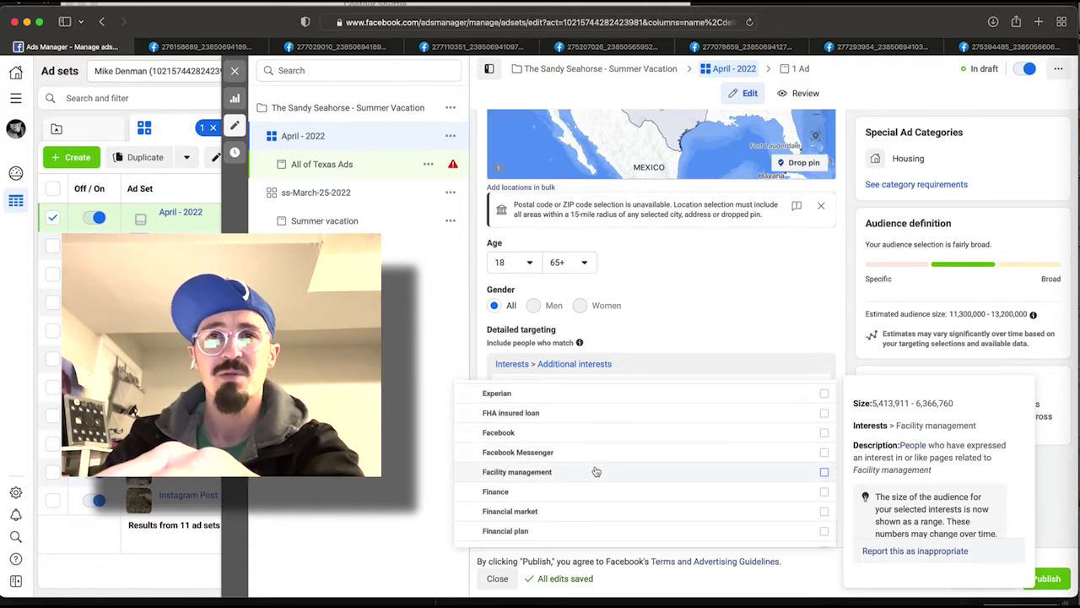
scroll(595, 471, "down", 2)
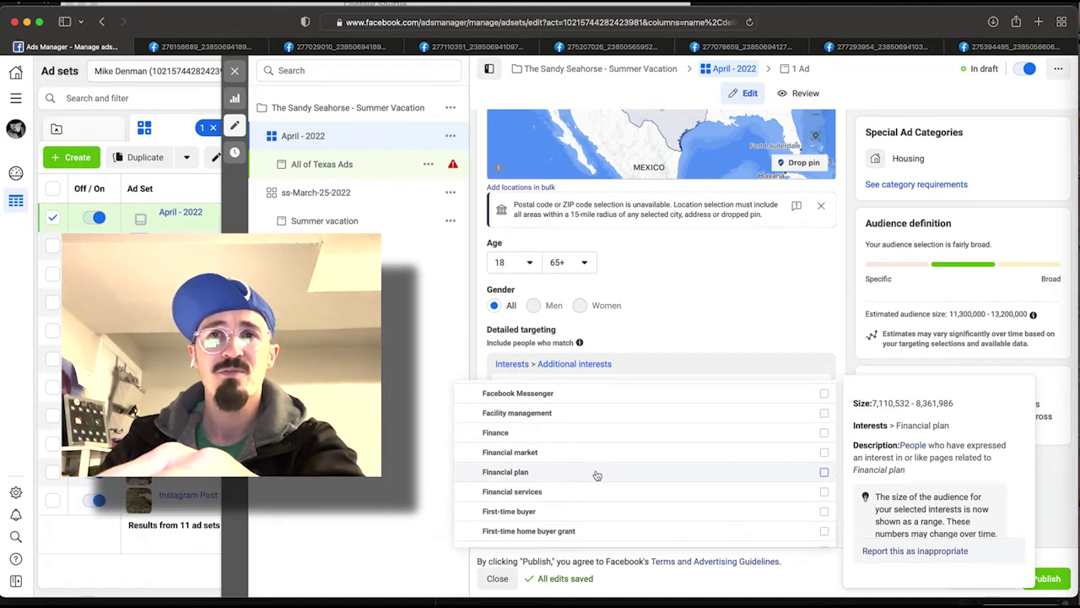
left_click(596, 475)
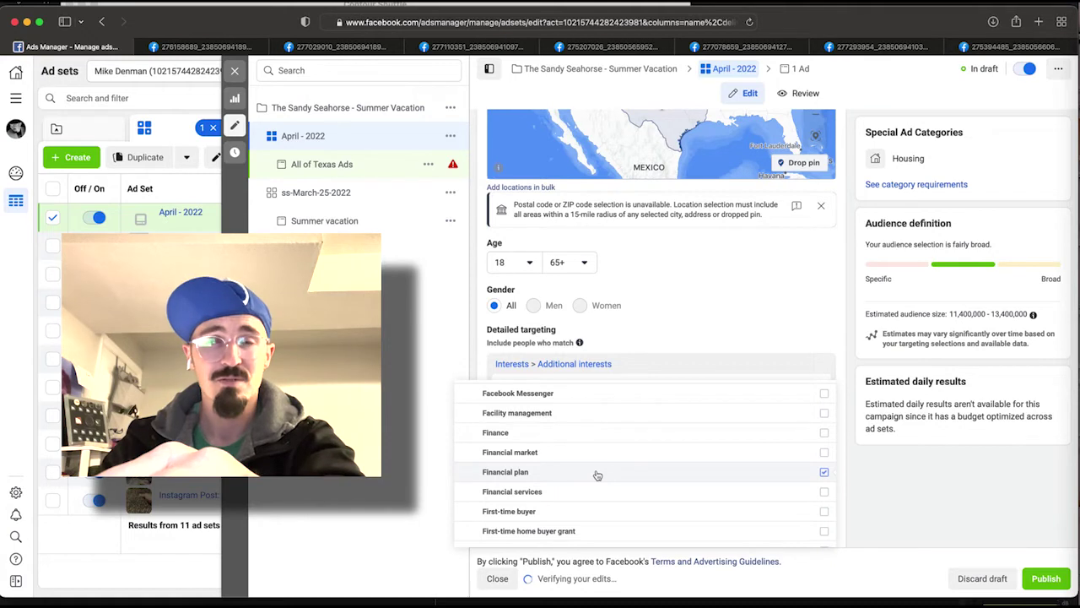
Add the Holiday cottage interest to the ad set's detailed targeting
mouse_move(591, 476)
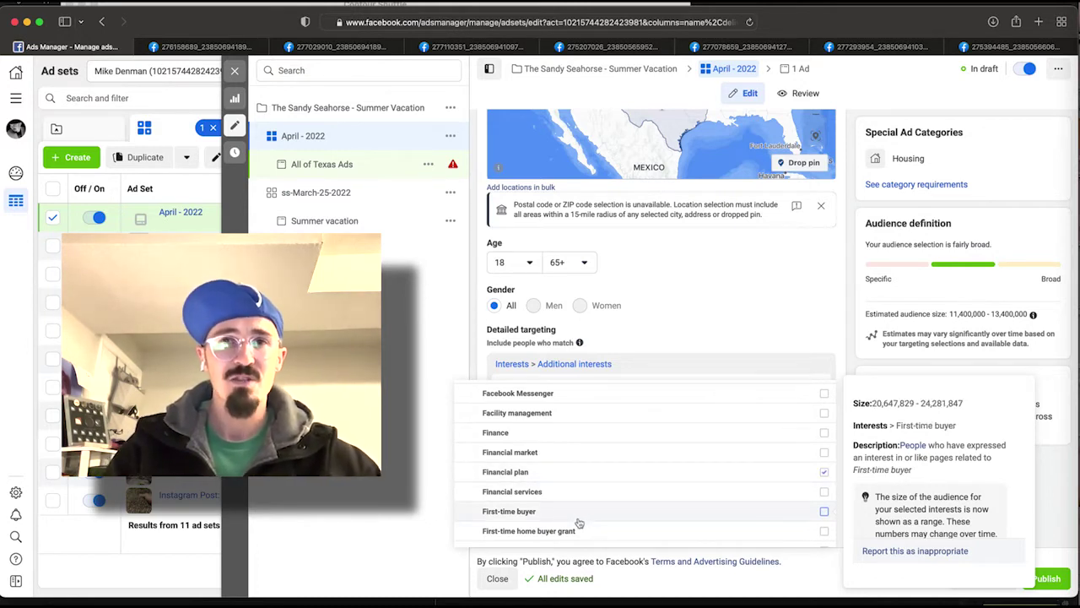
scroll(580, 515, "down", 2)
scroll(582, 510, "down", 2)
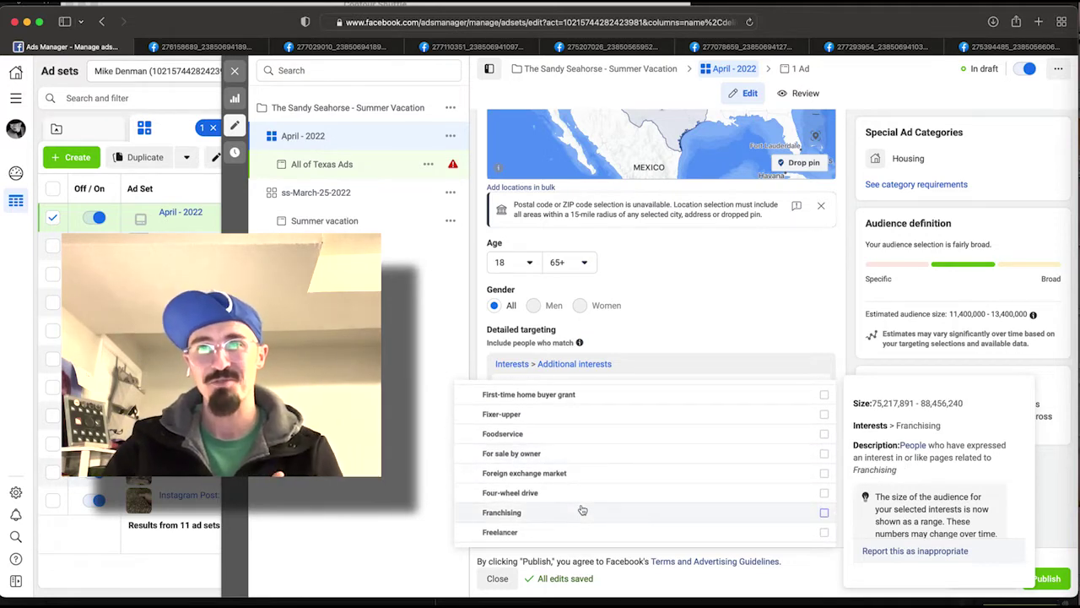
scroll(582, 509, "down", 3)
scroll(582, 510, "down", 2)
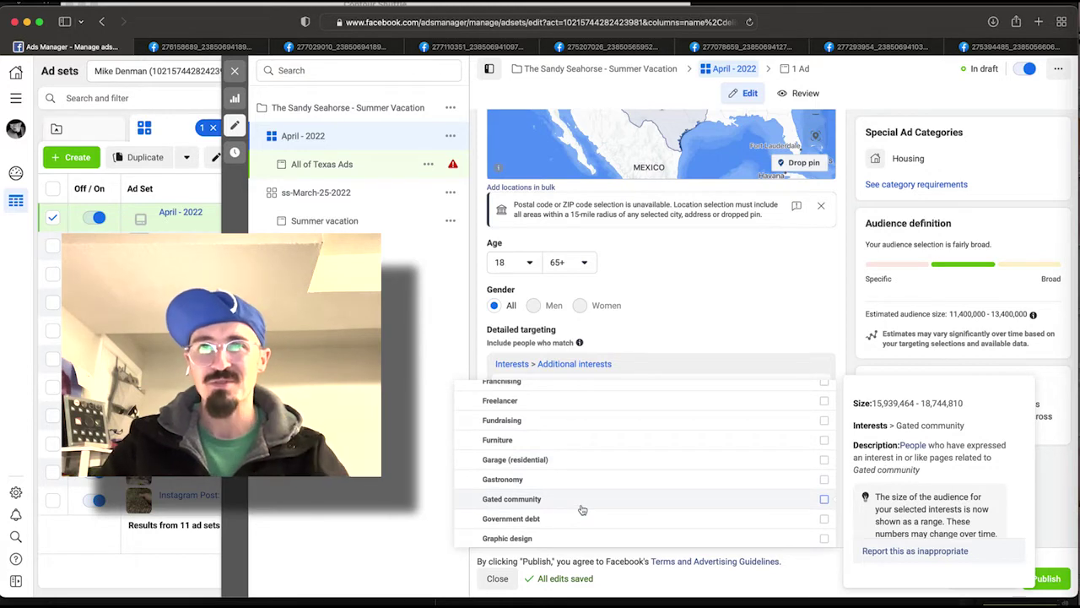
scroll(582, 509, "down", 3)
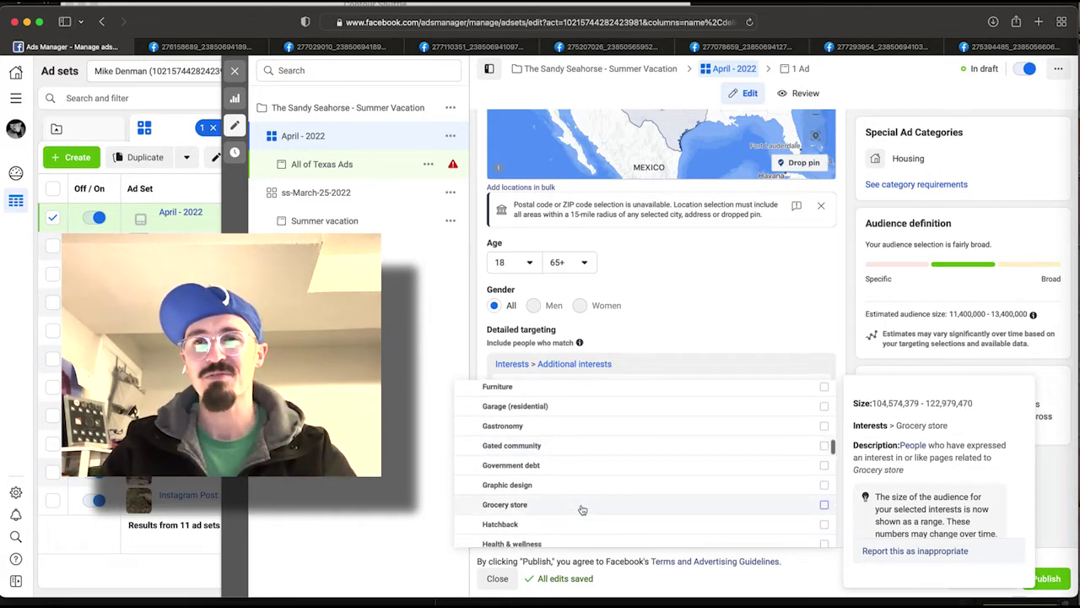
scroll(582, 510, "down", 1)
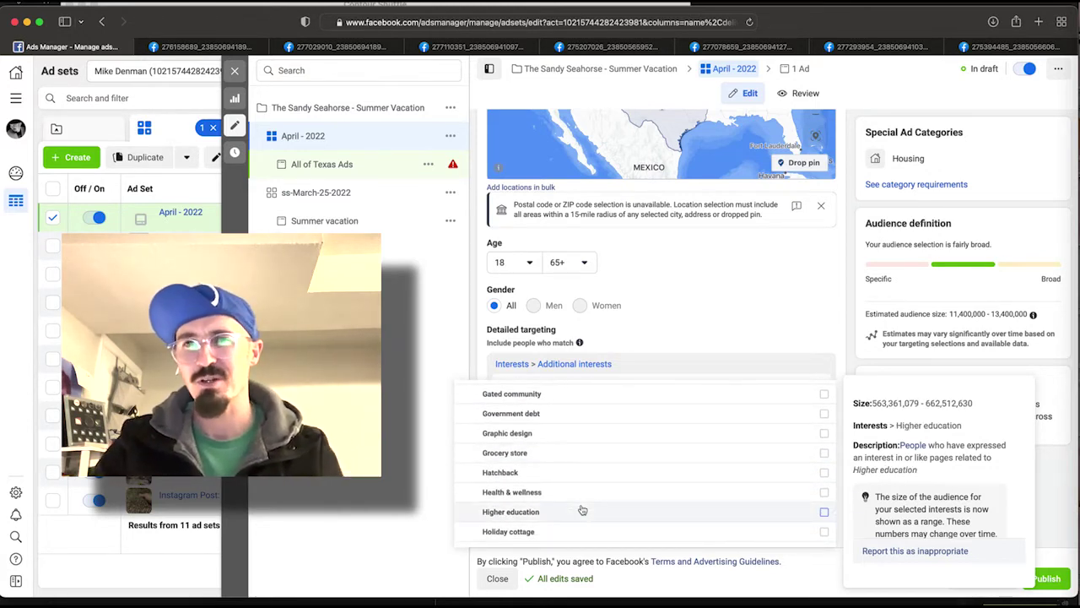
scroll(583, 510, "down", 1)
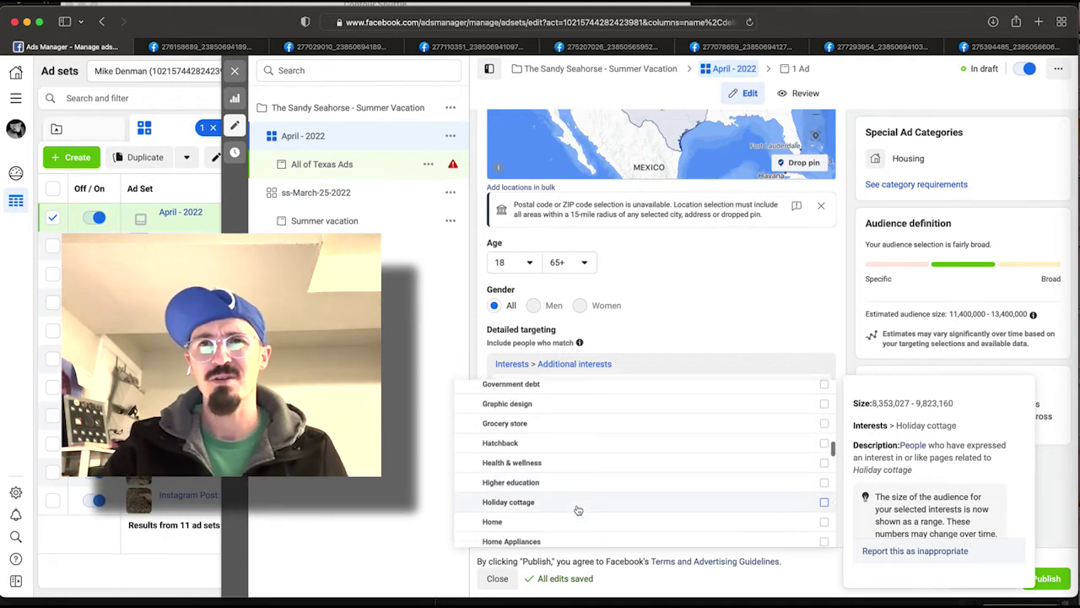
left_click(574, 507)
Add the Investment strategy and Investment interests to the ad set's detailed targeting
scroll(574, 506, "down", 3)
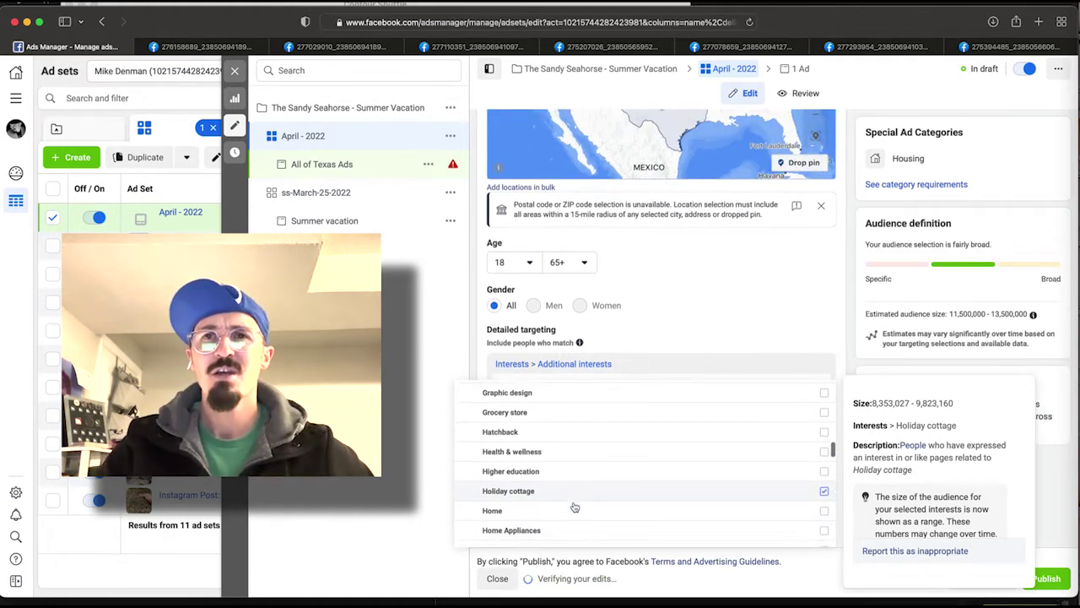
scroll(574, 506, "down", 1)
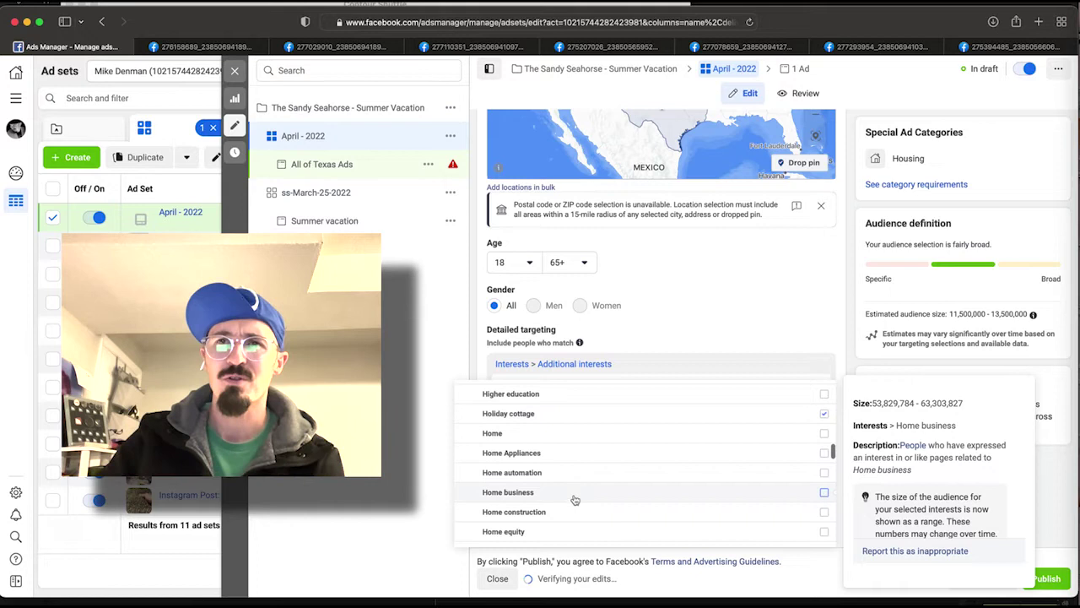
scroll(571, 494, "down", 4)
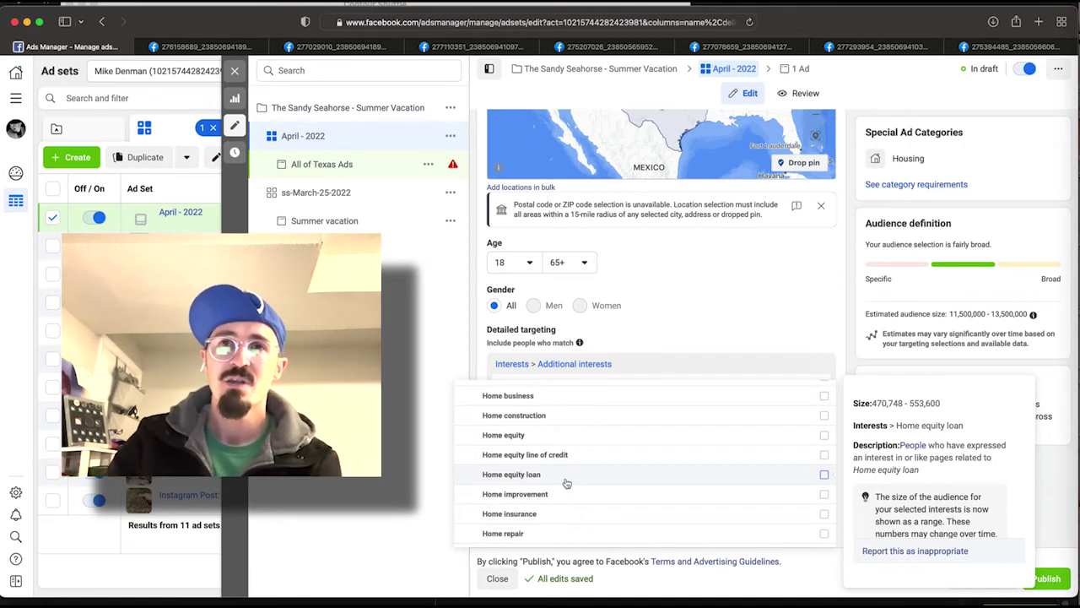
scroll(566, 483, "down", 3)
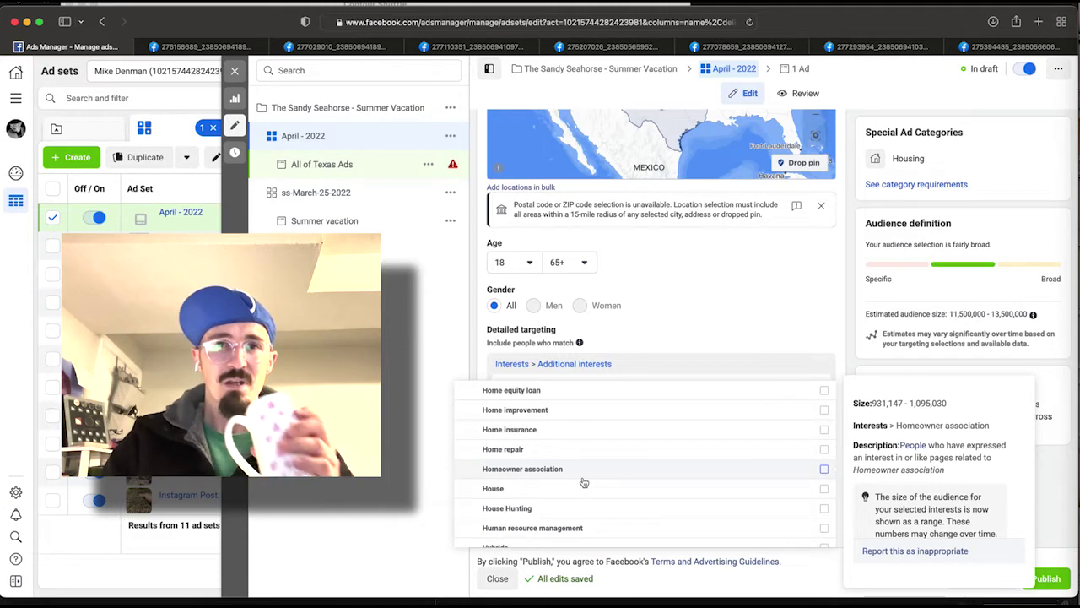
scroll(582, 479, "down", 2)
scroll(573, 473, "down", 3)
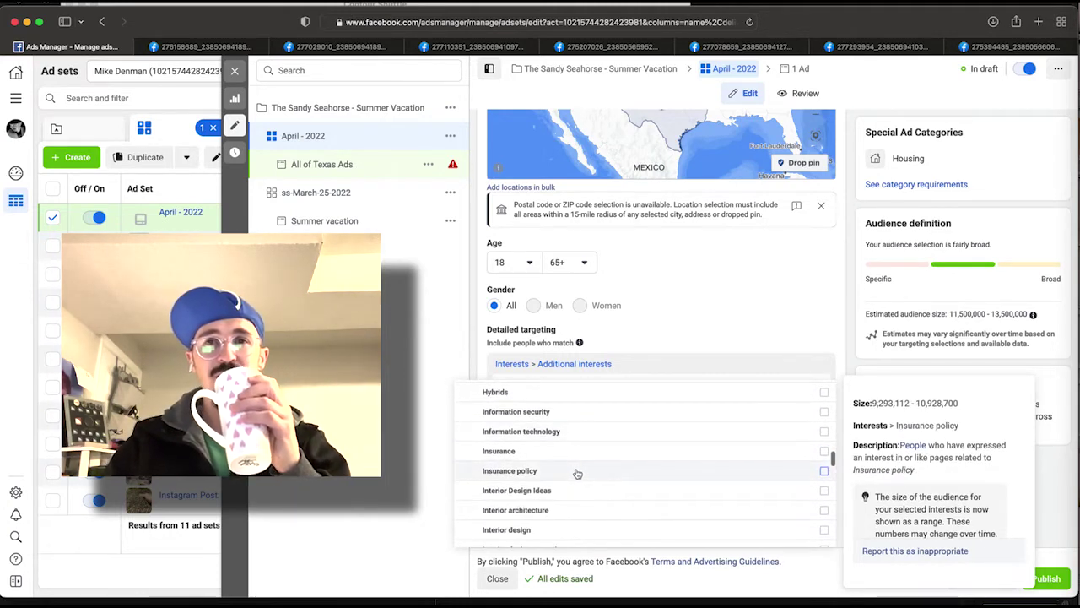
scroll(578, 472, "down", 3)
scroll(581, 471, "down", 1)
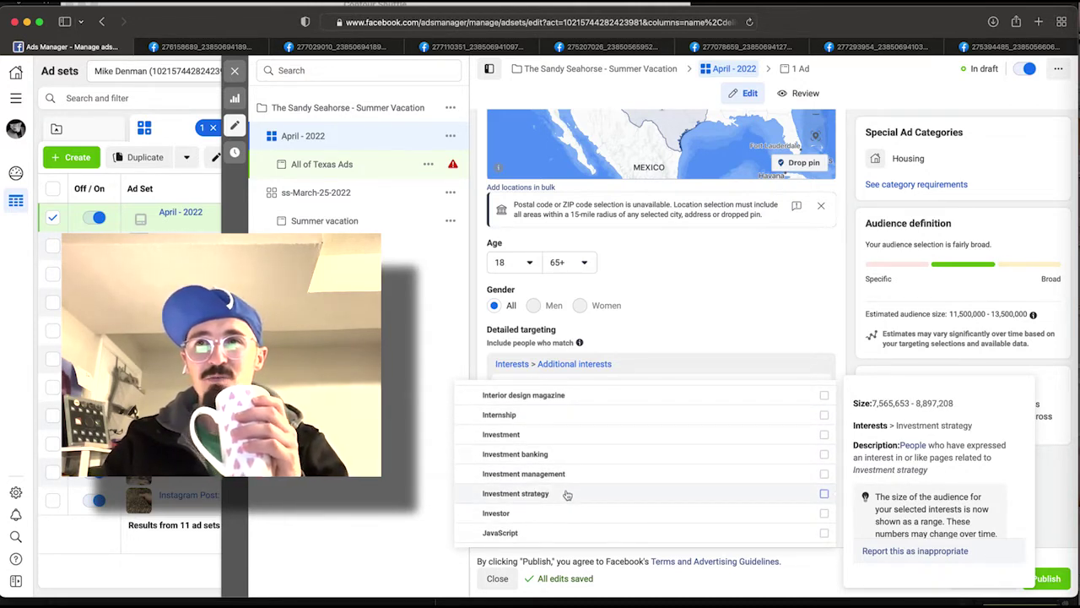
left_click(567, 495)
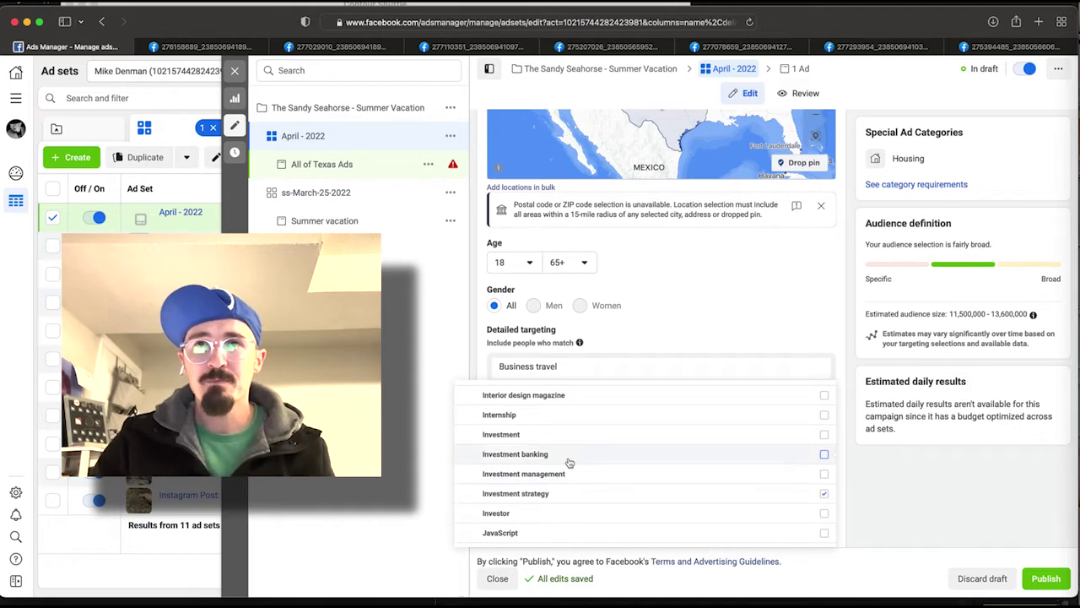
scroll(574, 477, "down", 1)
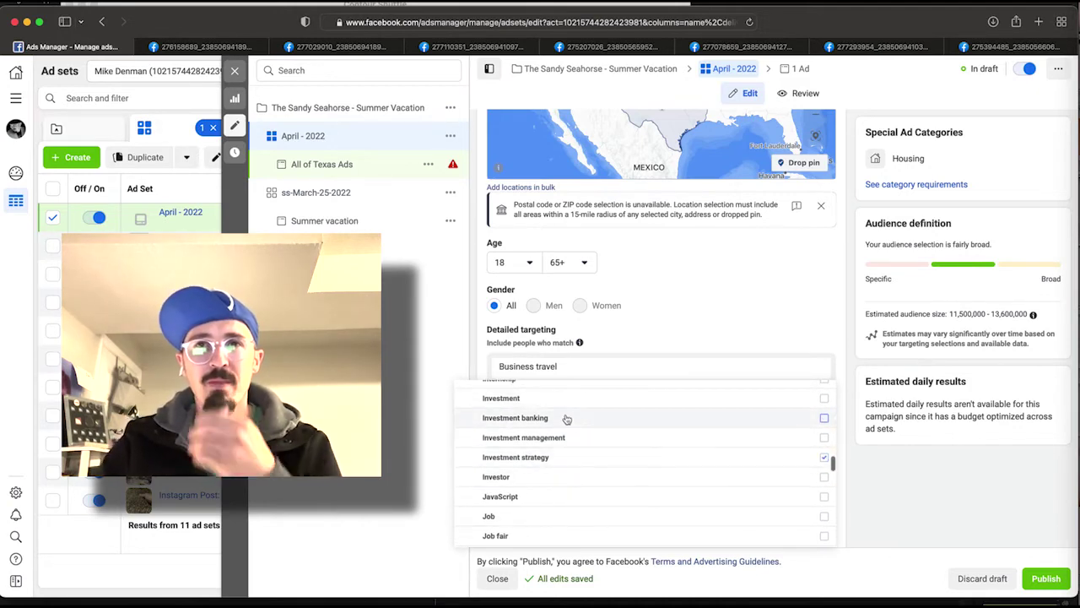
left_click(561, 401)
Review the available interests from Investment management through the real estate entries for further relevant targeting options
scroll(574, 473, "down", 3)
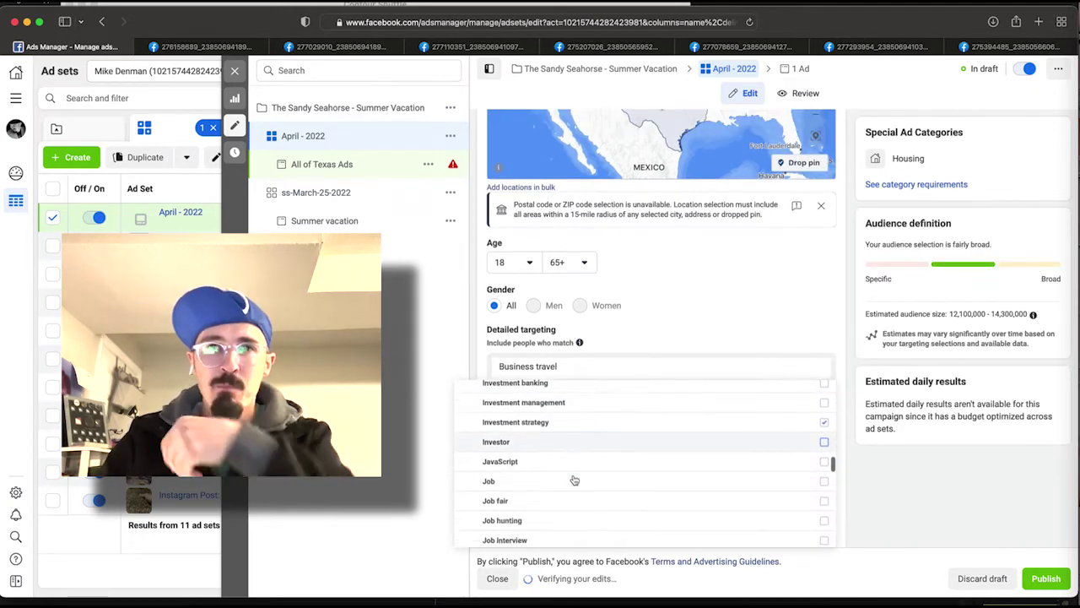
scroll(573, 480, "down", 2)
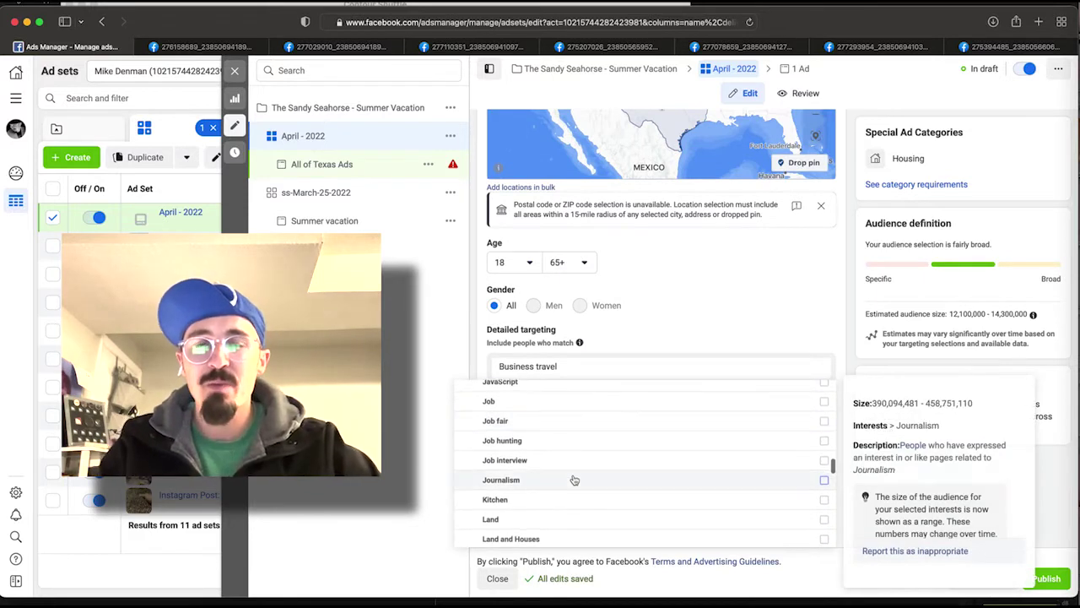
scroll(576, 484, "down", 1)
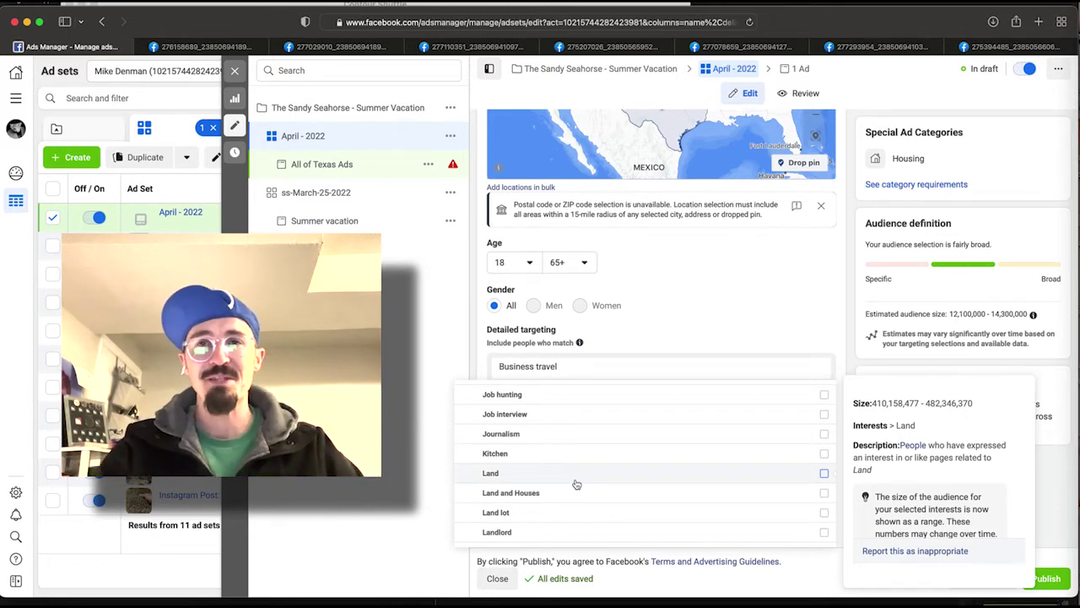
scroll(574, 484, "down", 2)
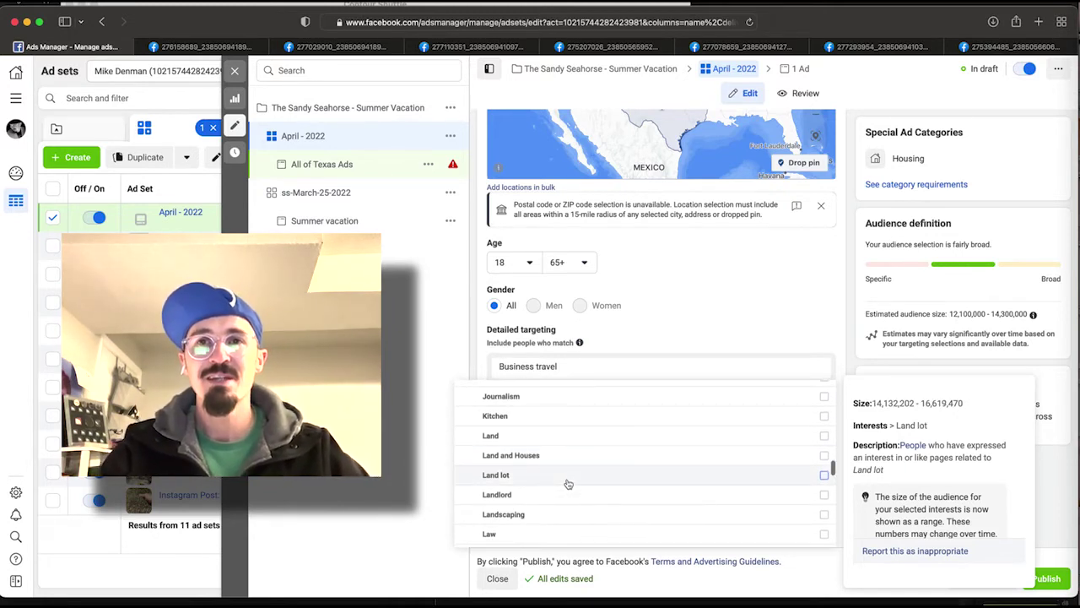
scroll(568, 483, "down", 4)
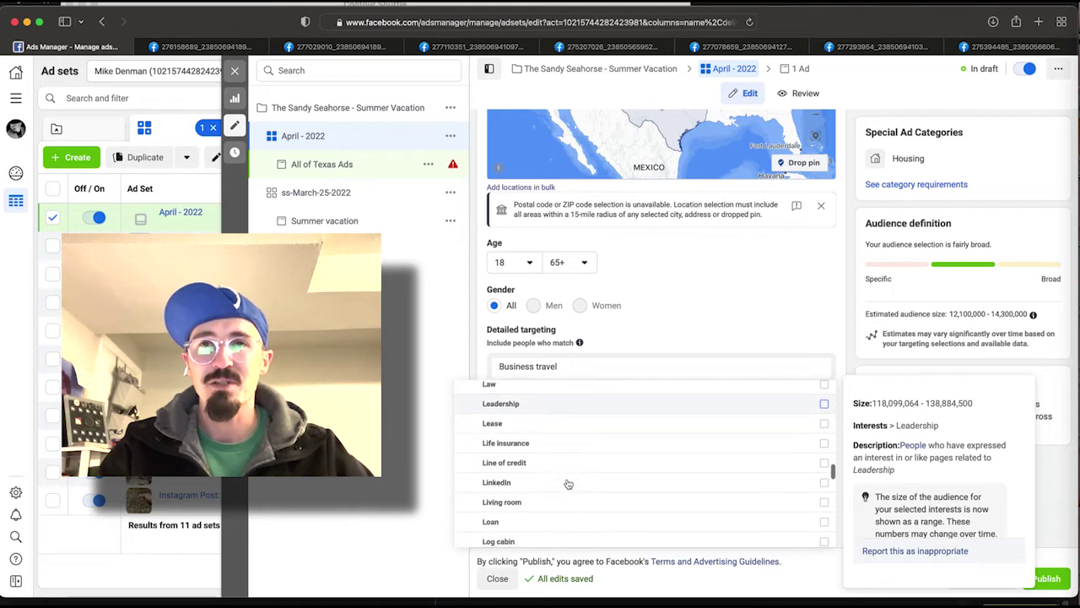
scroll(568, 483, "down", 3)
scroll(568, 483, "down", 4)
scroll(568, 483, "down", 2)
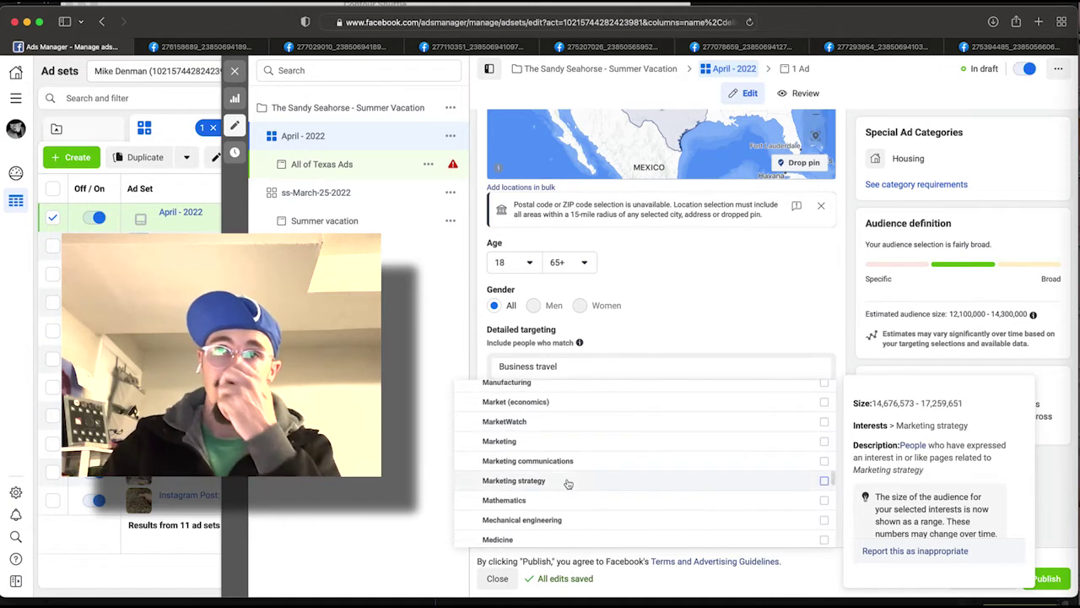
scroll(568, 483, "down", 3)
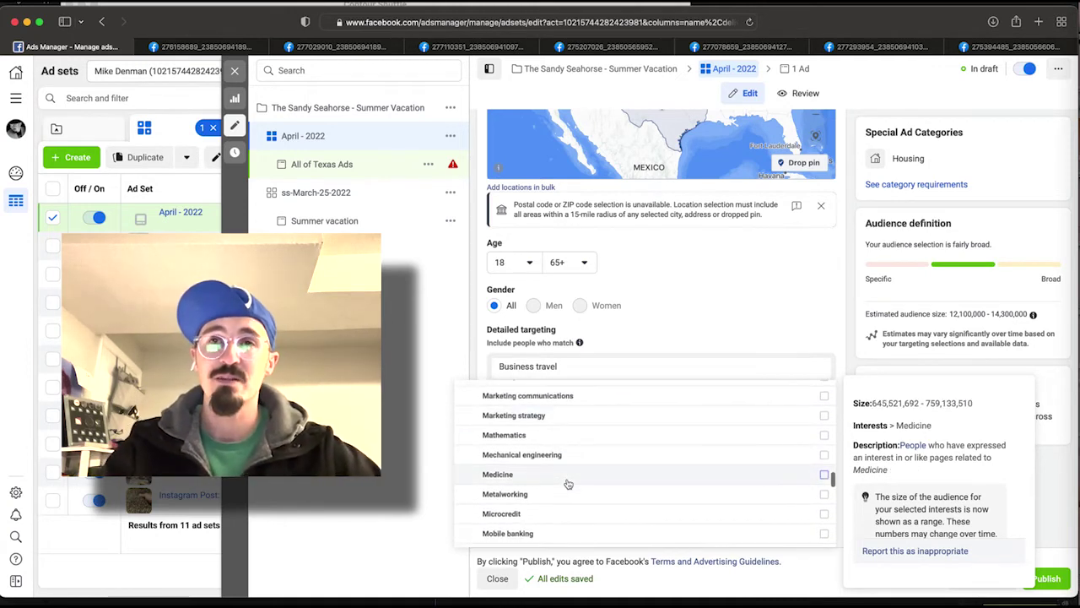
scroll(568, 483, "down", 3)
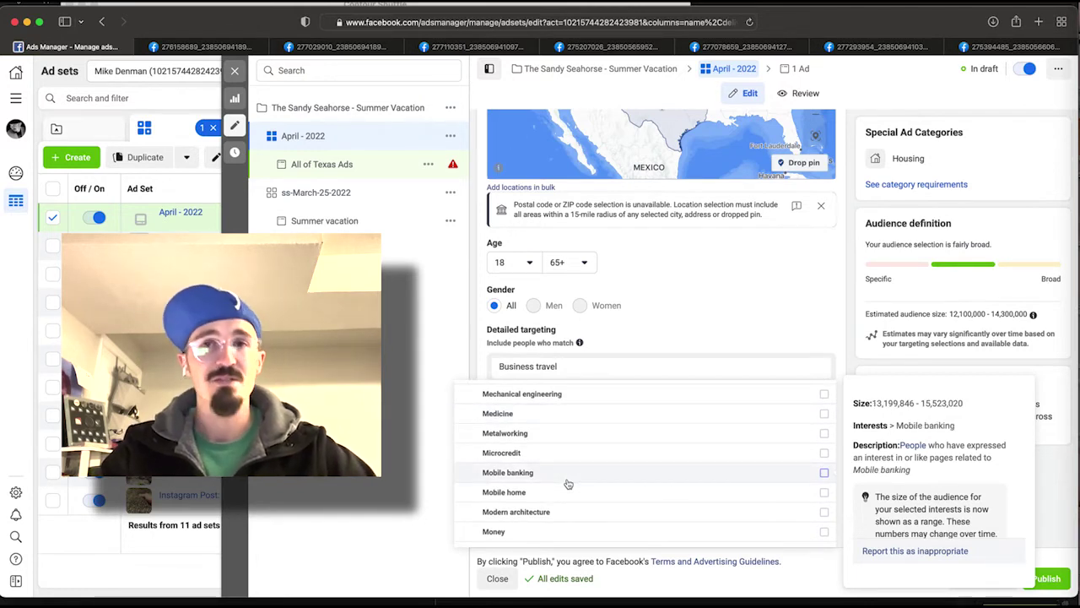
scroll(568, 483, "down", 3)
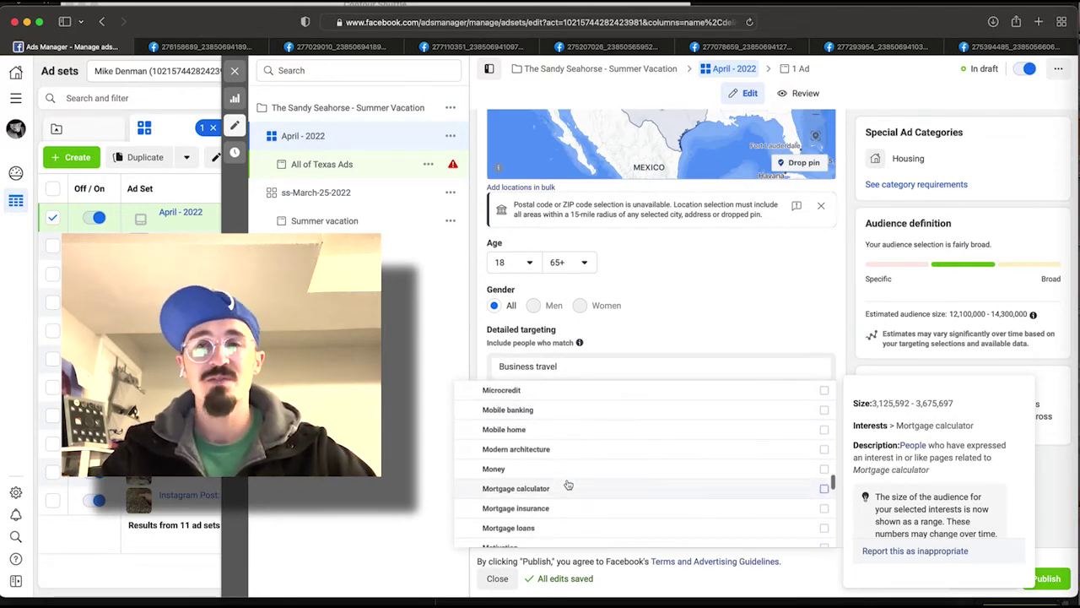
scroll(568, 484, "down", 3)
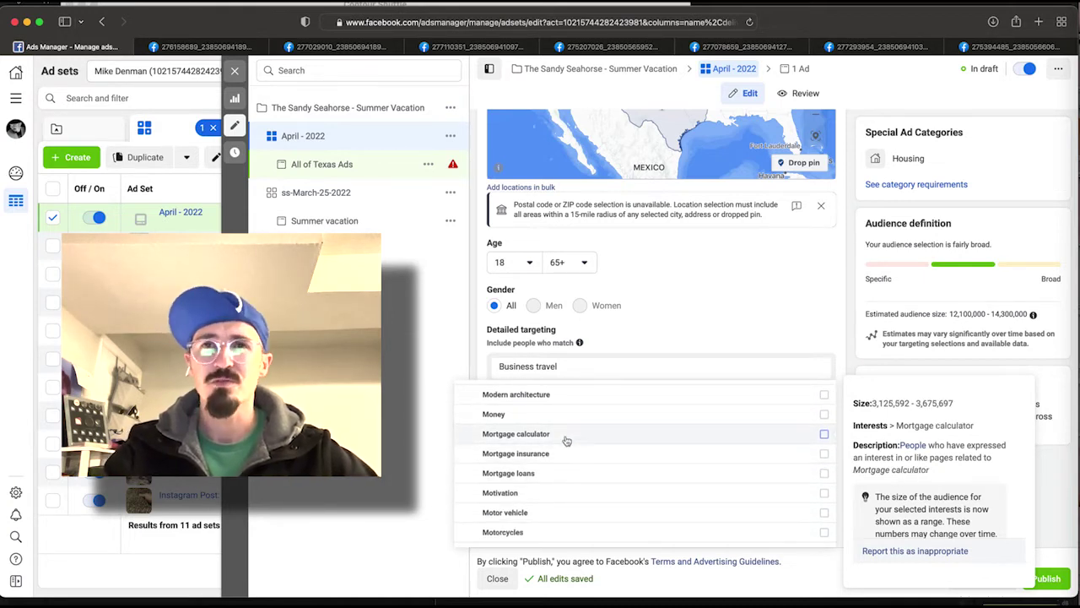
scroll(562, 494, "down", 2)
scroll(566, 493, "down", 5)
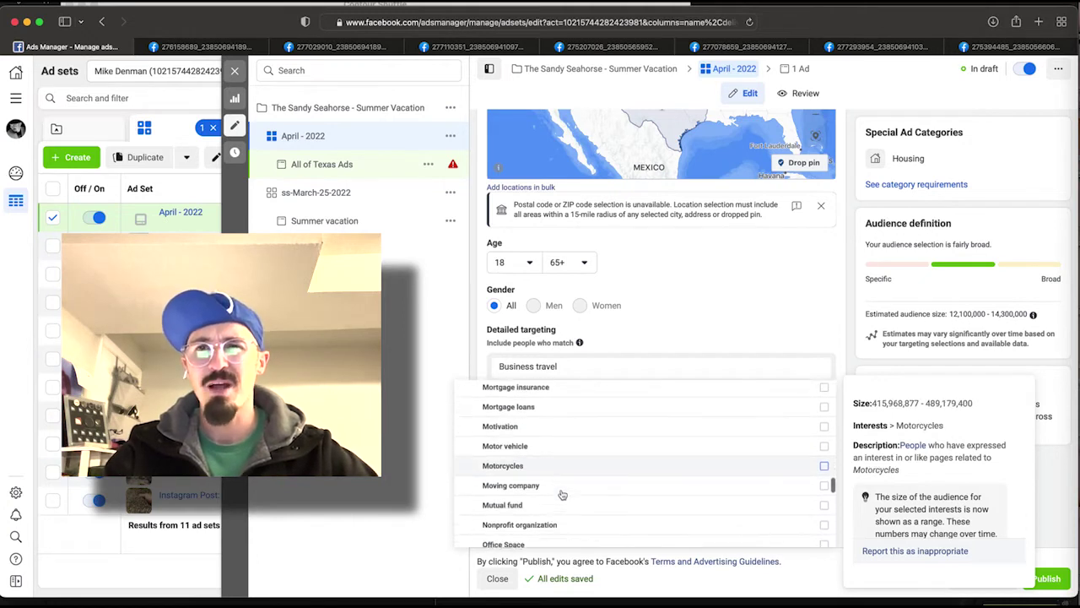
scroll(567, 493, "down", 3)
scroll(567, 492, "down", 6)
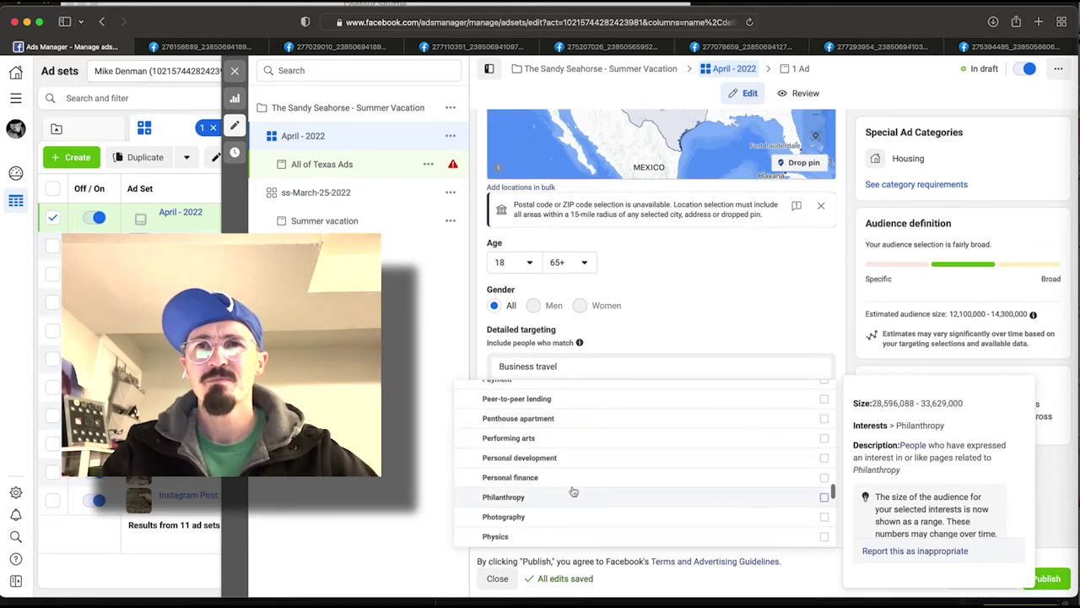
scroll(567, 481, "down", 1)
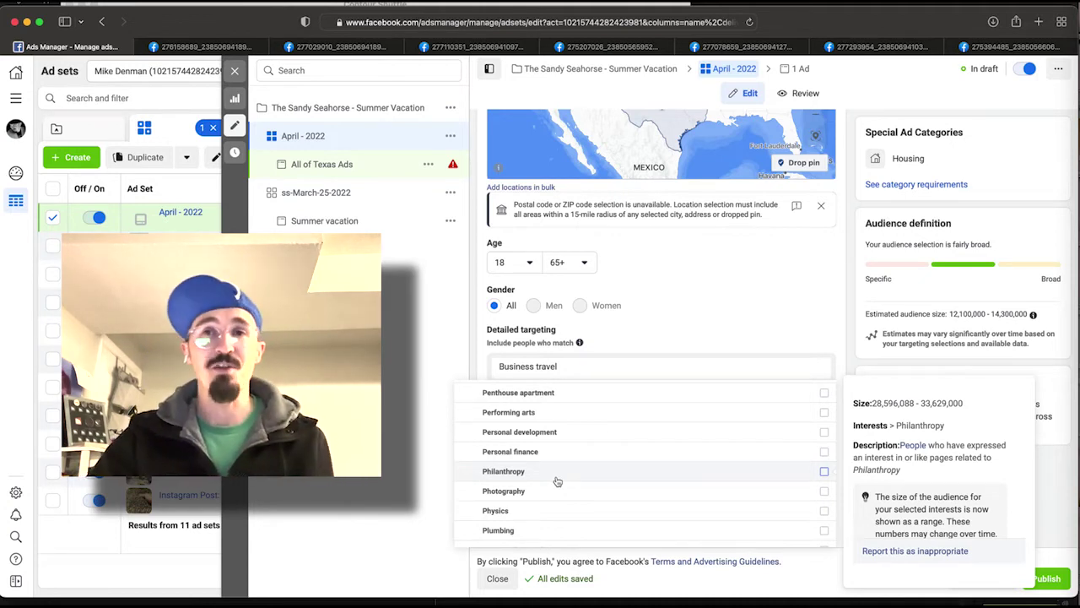
scroll(557, 481, "down", 2)
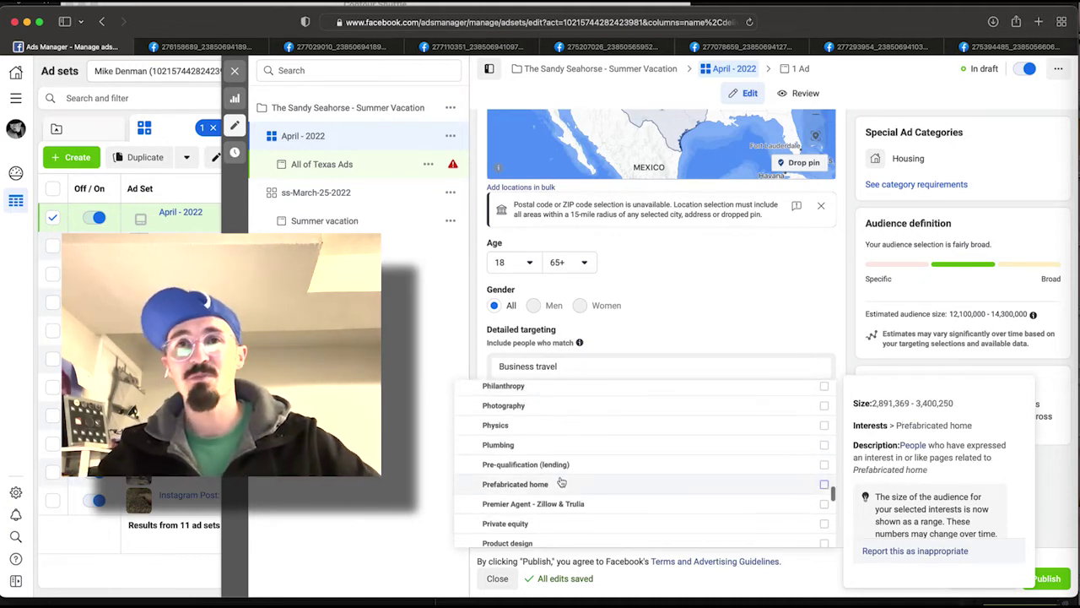
scroll(561, 480, "down", 2)
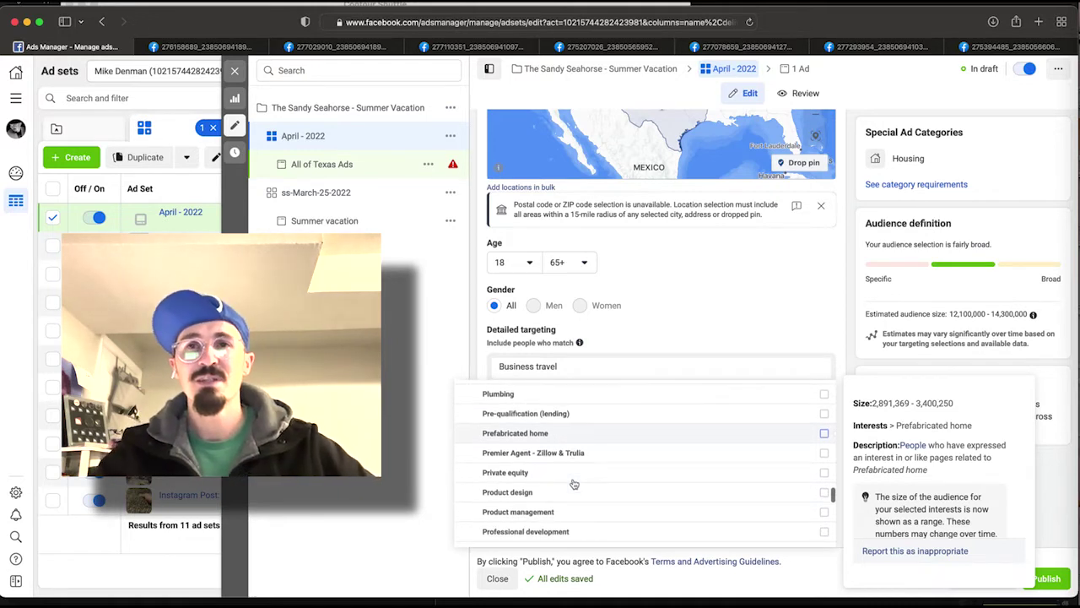
scroll(561, 476, "down", 2)
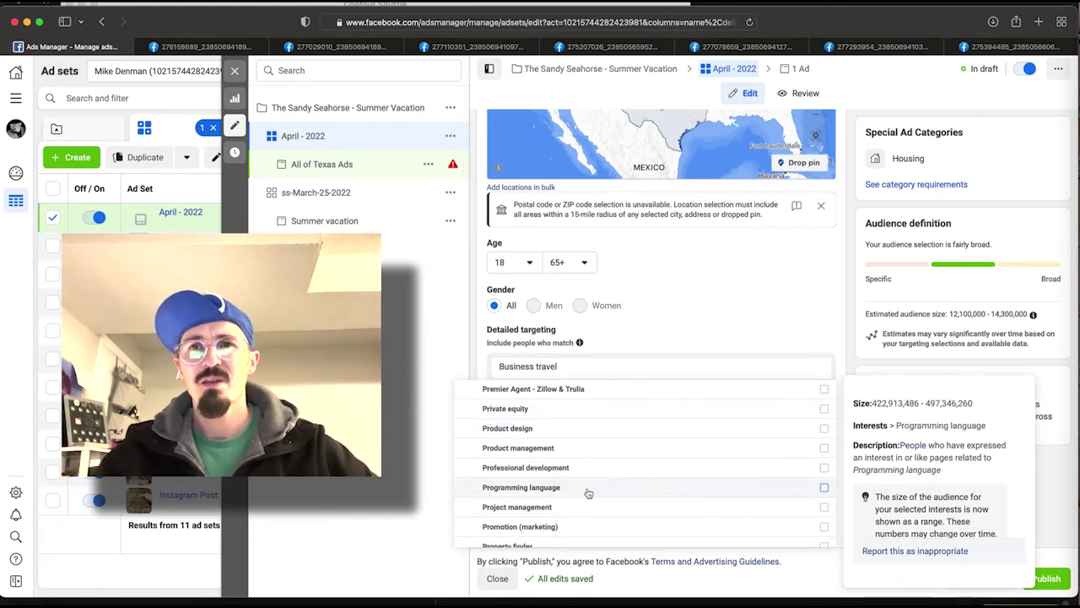
scroll(586, 473, "down", 3)
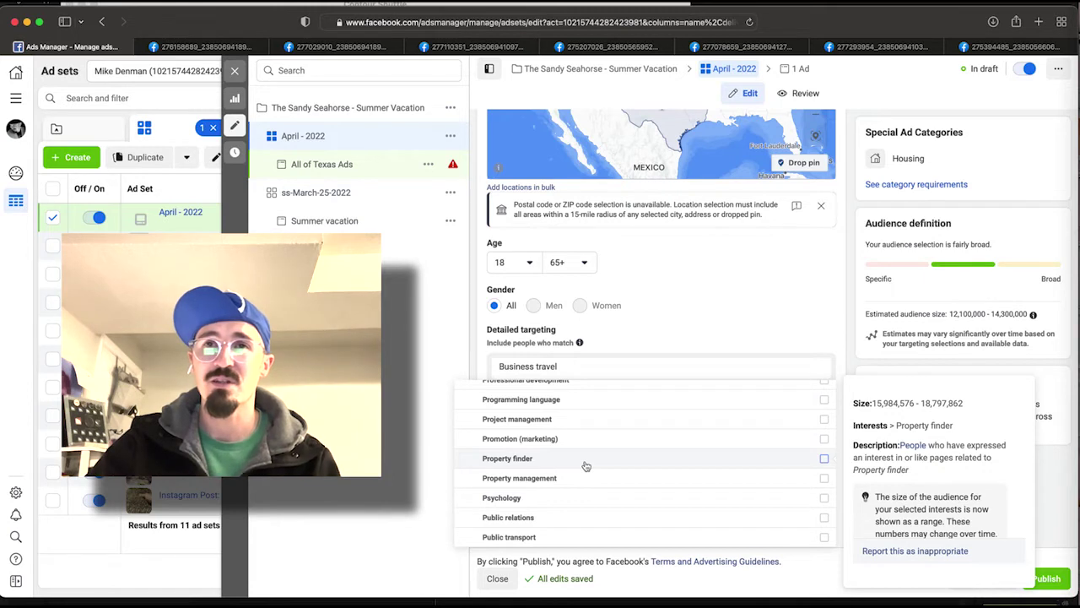
scroll(586, 486, "down", 2)
scroll(587, 486, "down", 3)
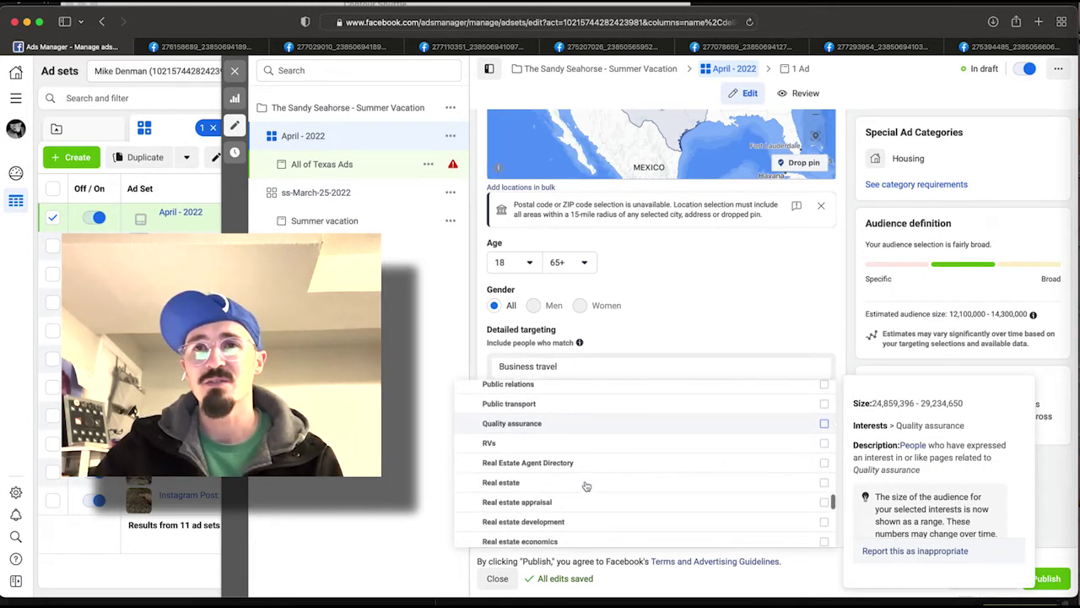
Add the Reverse mortgage interest to the ad set's detailed targeting
scroll(582, 481, "down", 2)
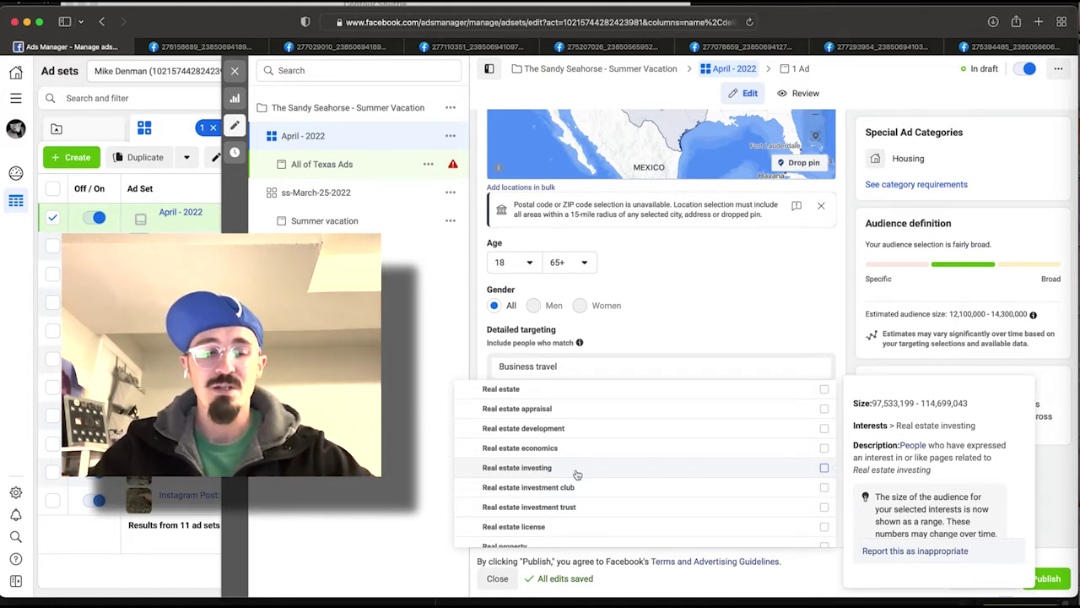
scroll(576, 474, "down", 3)
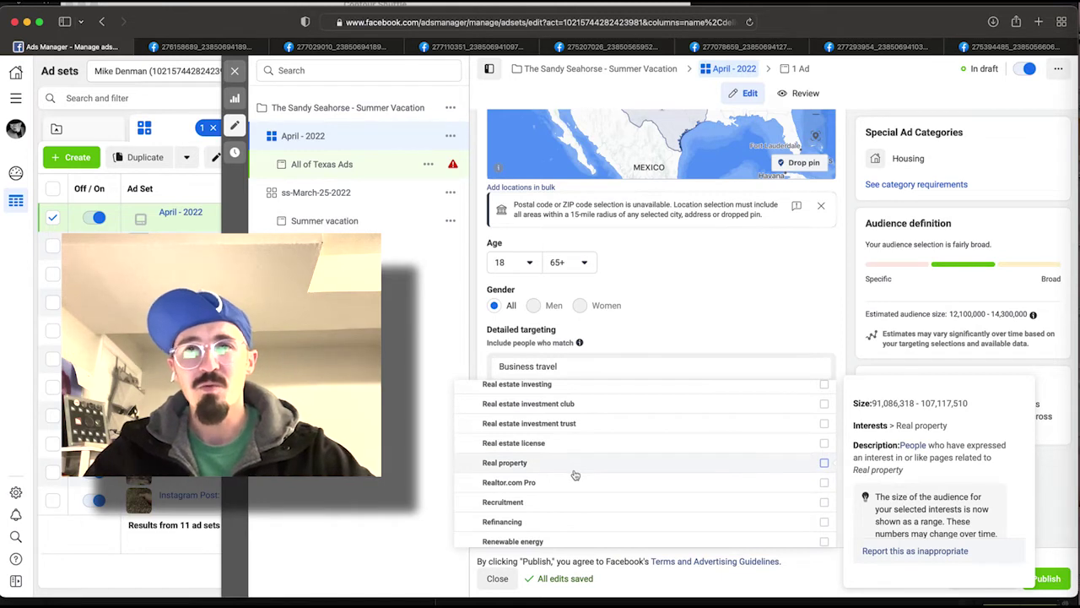
scroll(574, 475, "down", 4)
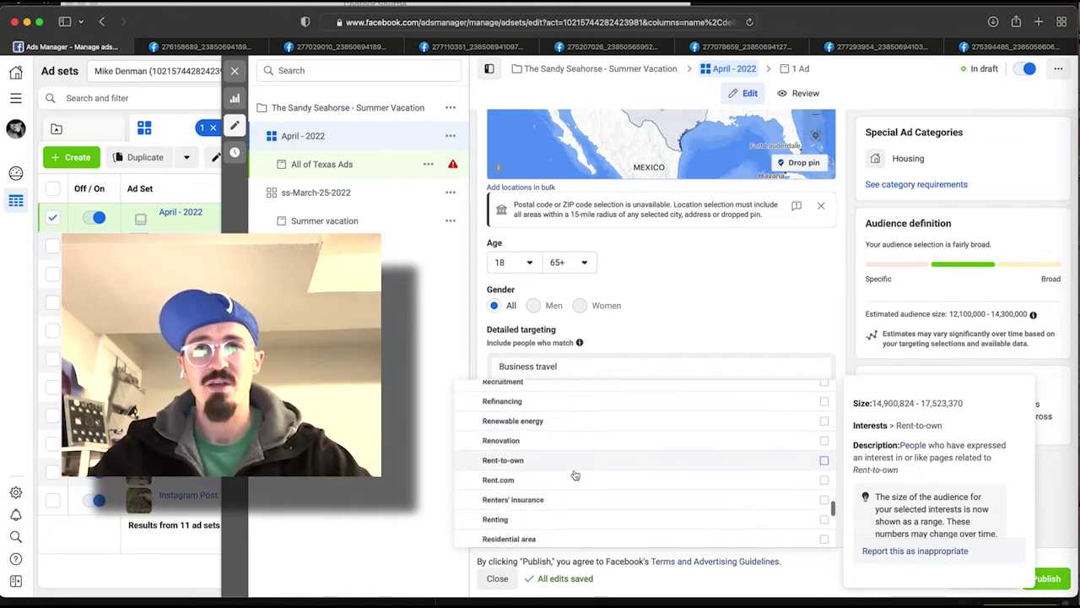
scroll(575, 475, "down", 2)
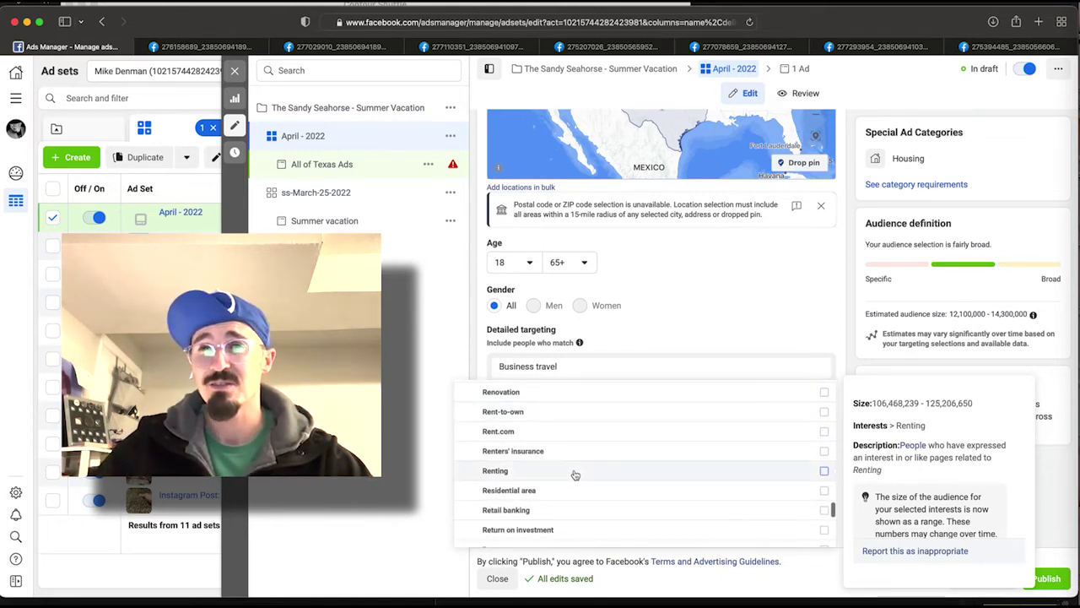
scroll(575, 475, "down", 3)
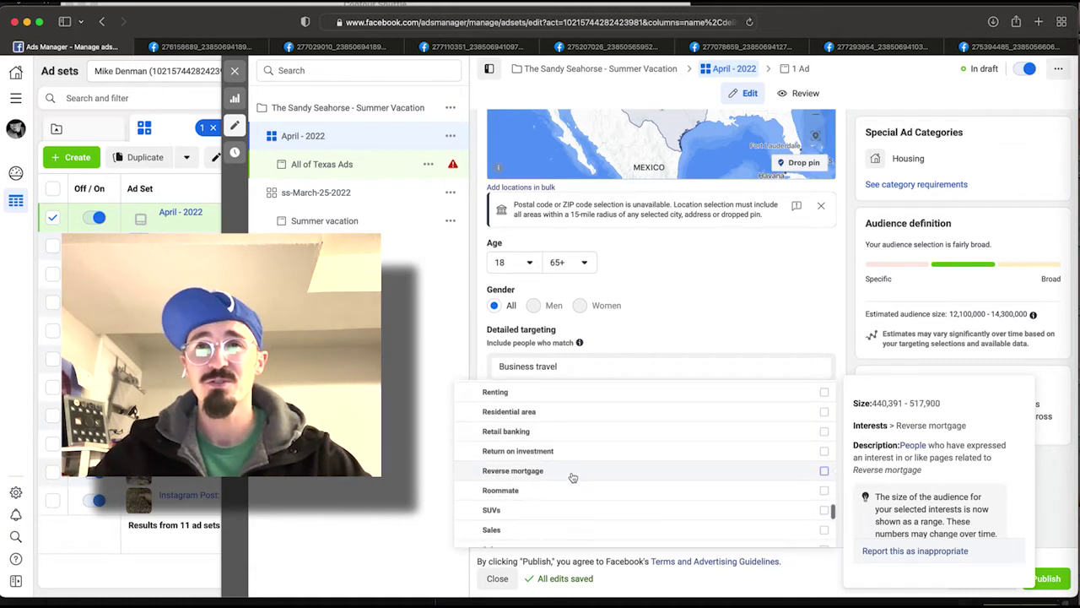
scroll(572, 478, "down", 1)
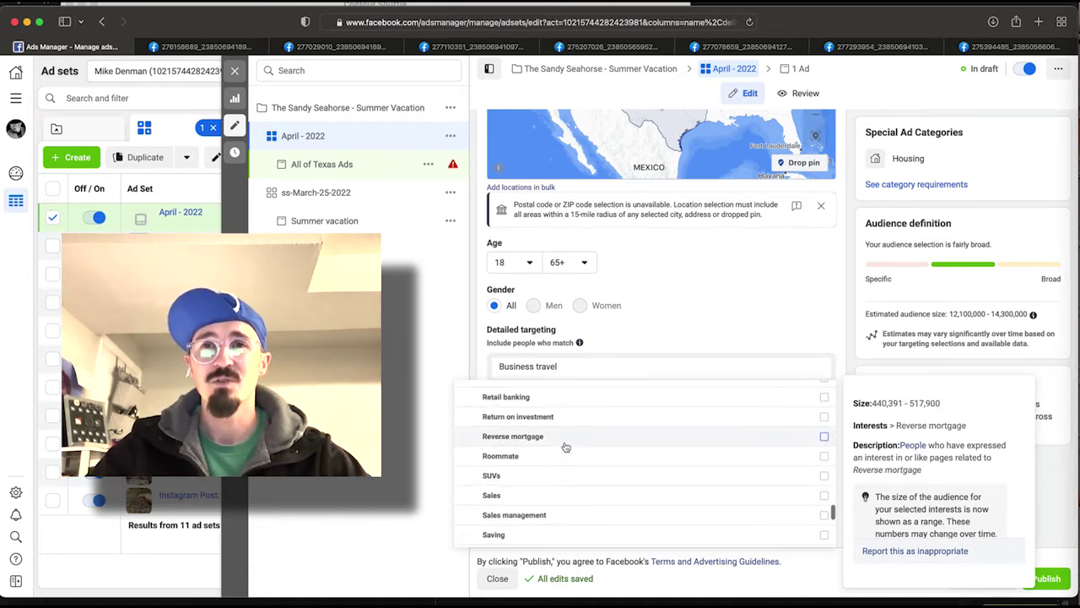
left_click(565, 435)
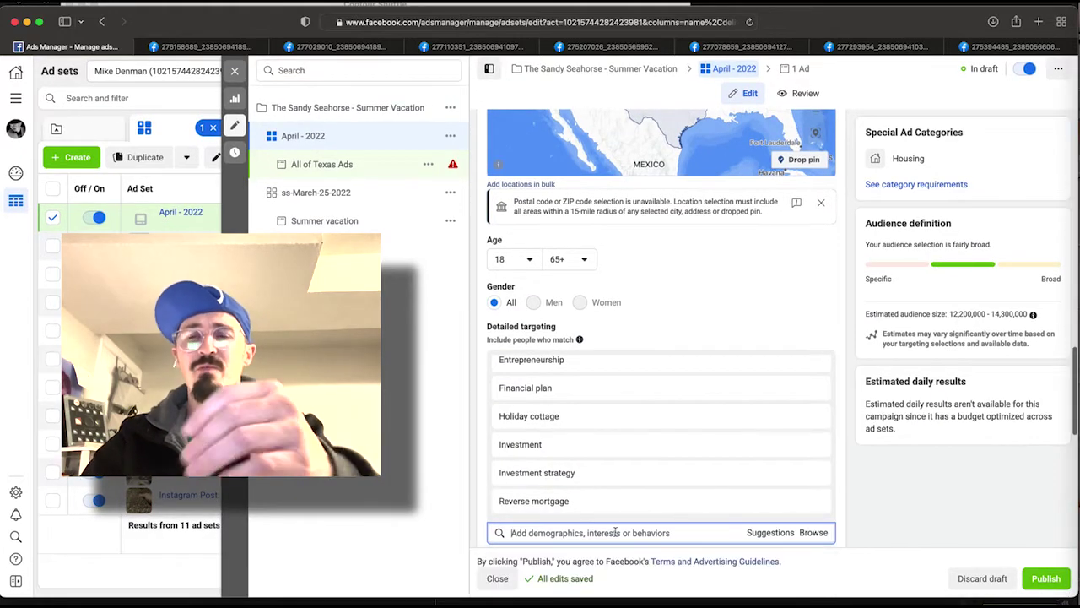
Search the detailed targeting options for "vacation" and for "rental", and clear the search
type("vacation")
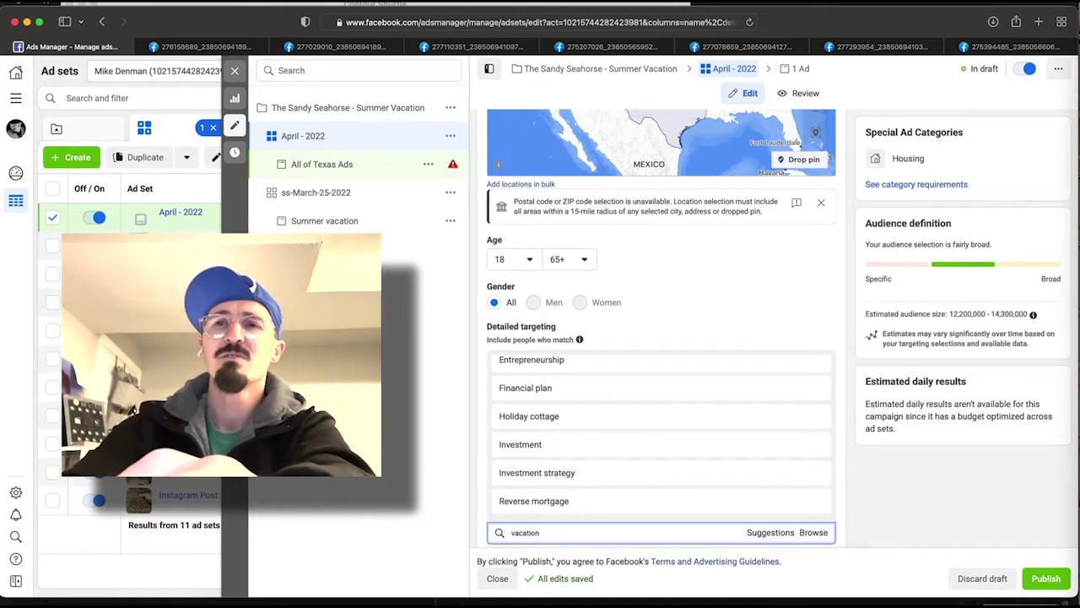
key("BackSpace")
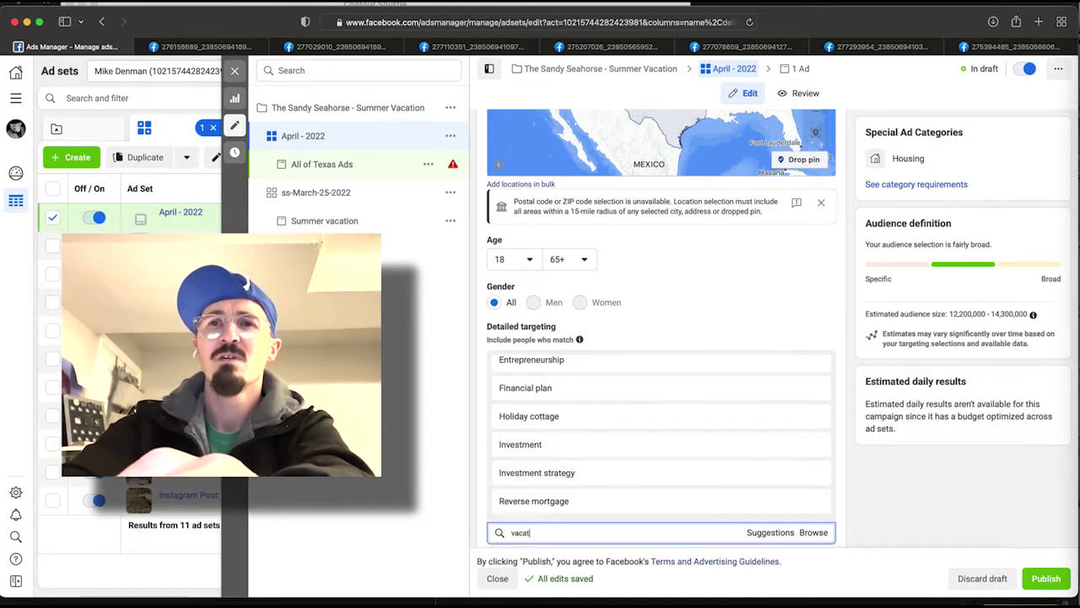
key("BackSpace")
key("BackSpace")
type("rental")
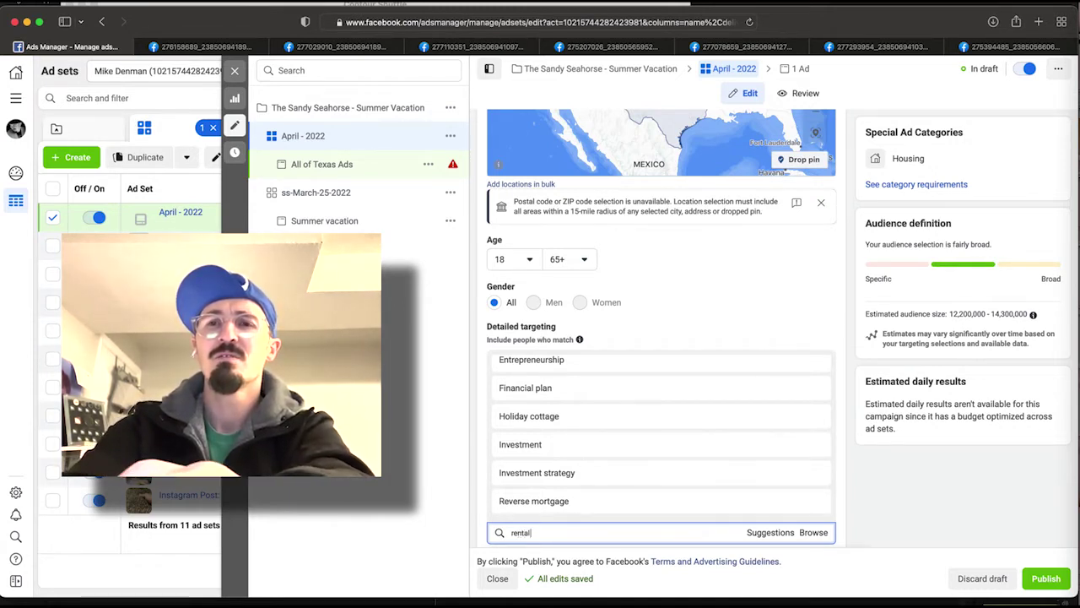
key("BackSpace")
key("BackSpace")
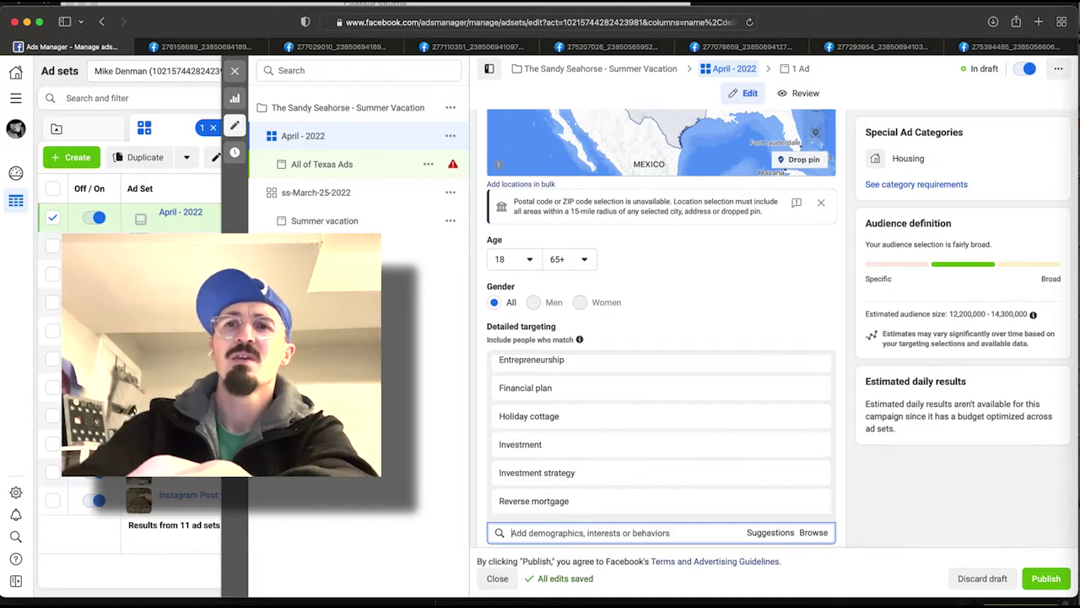
Browse the interests and add Vacation rental to the ad set's detailed targeting
scroll(810, 354, "down", 3)
left_click(813, 356)
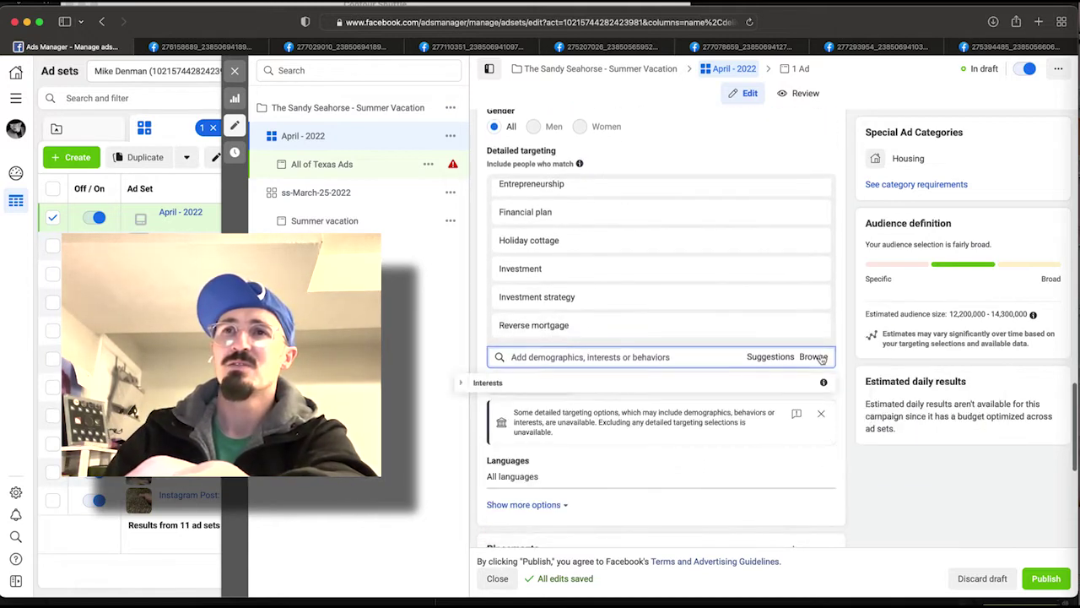
left_click(504, 384)
scroll(524, 480, "down", 10)
scroll(524, 481, "down", 20)
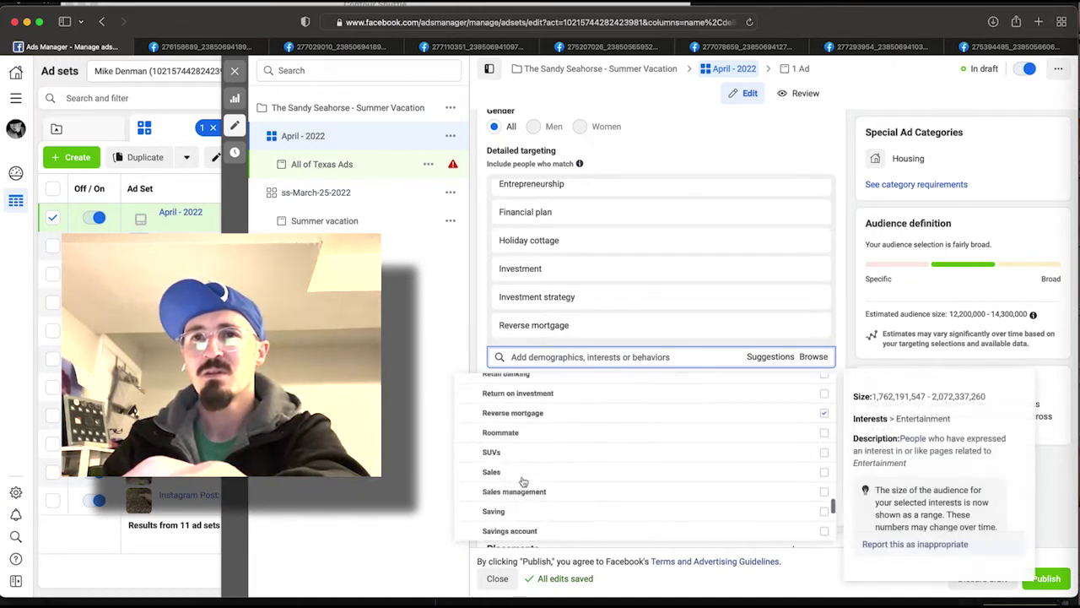
scroll(523, 481, "down", 15)
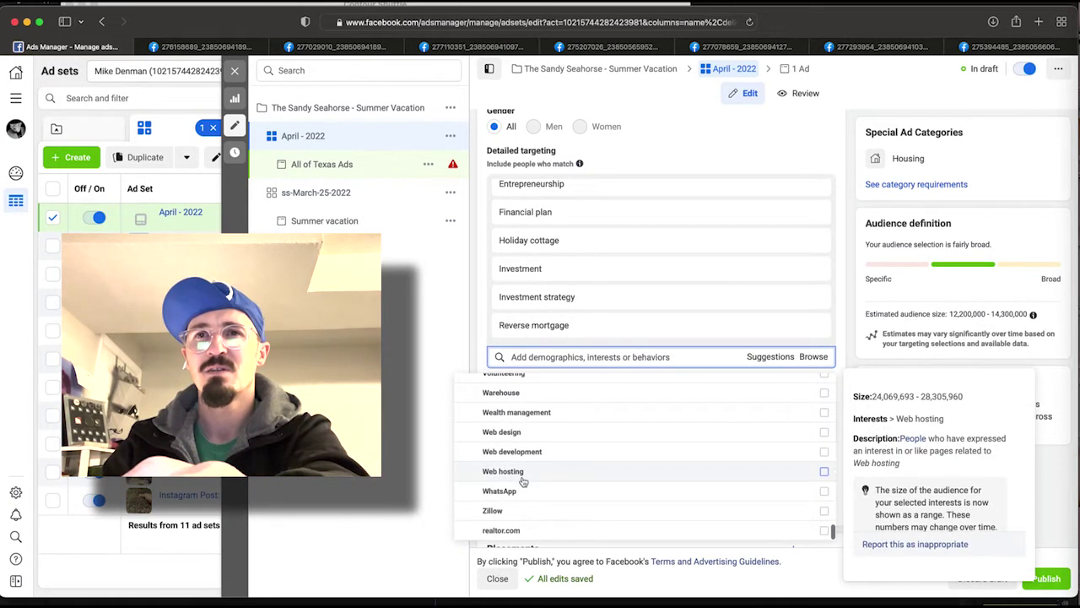
scroll(523, 481, "up", 5)
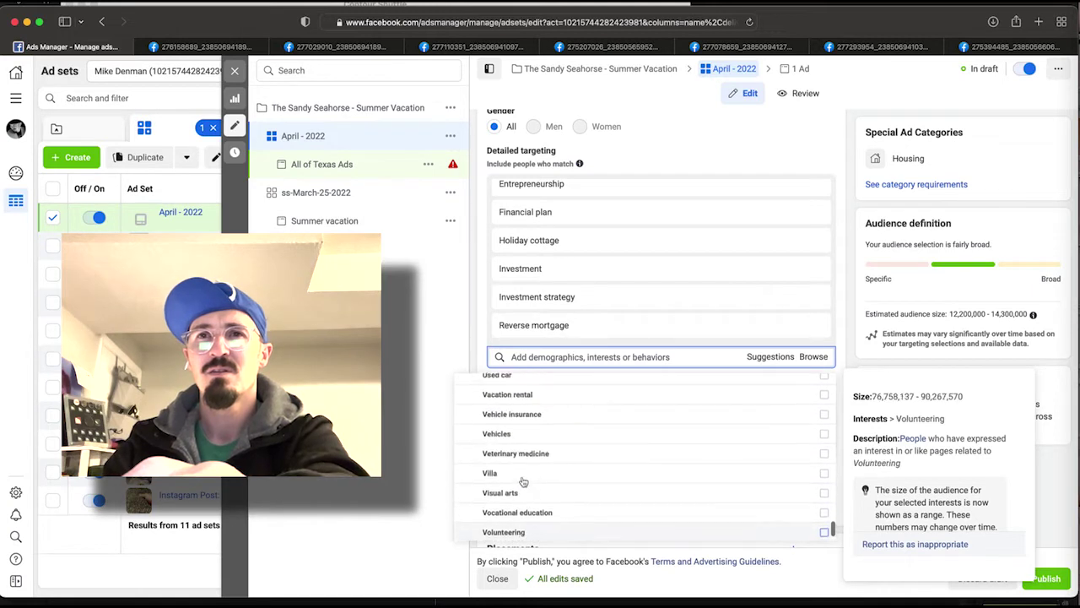
left_click(516, 424)
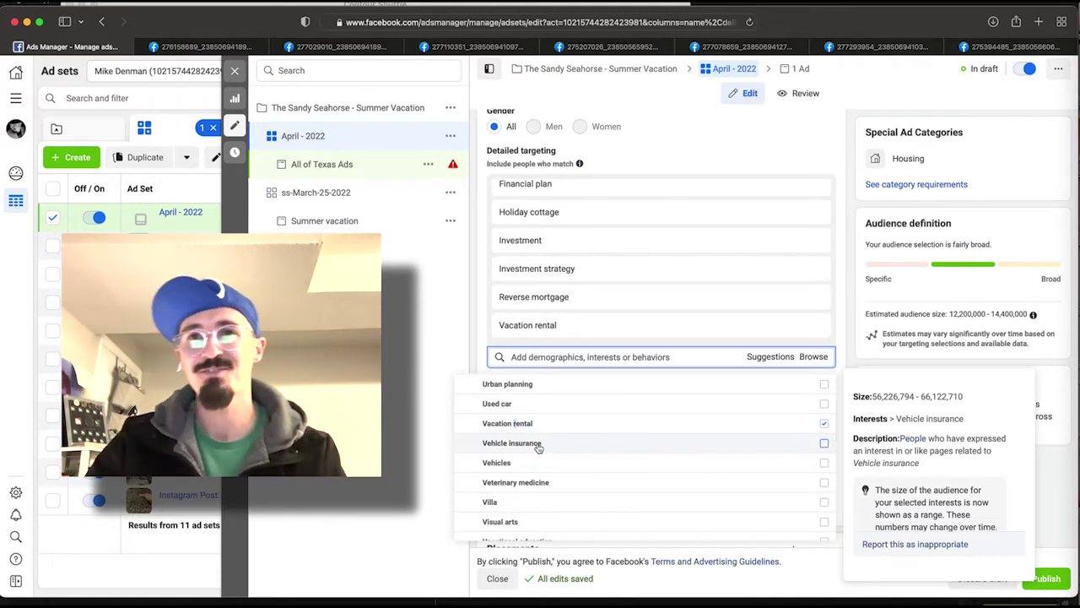
Review the available interests from Vehicle insurance back to the renting entries for further relevant targeting options, and close the list
scroll(540, 450, "up", 2)
scroll(543, 448, "up", 4)
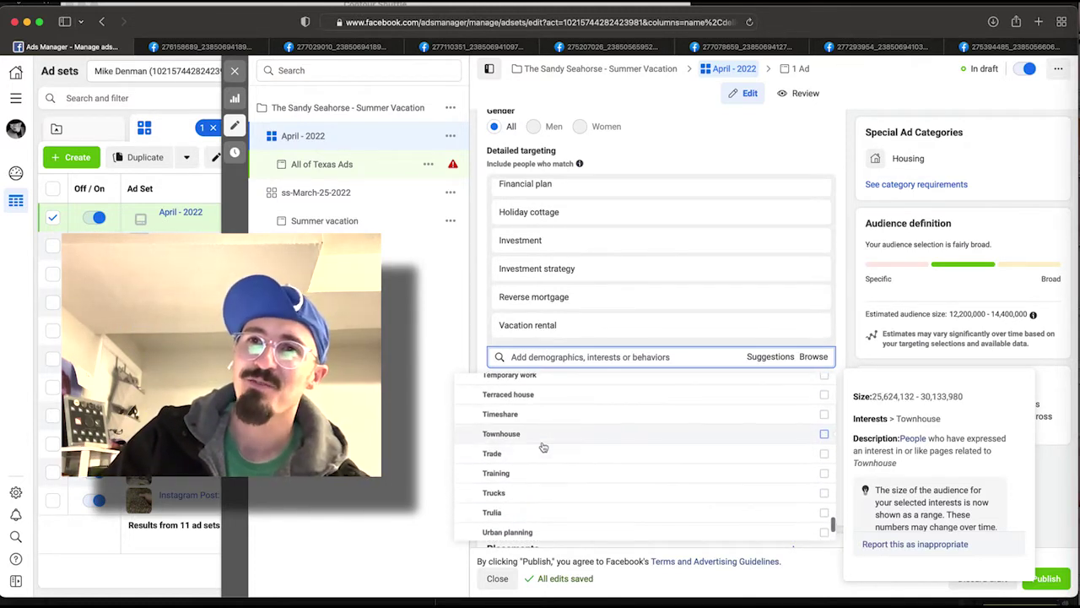
scroll(536, 448, "up", 1)
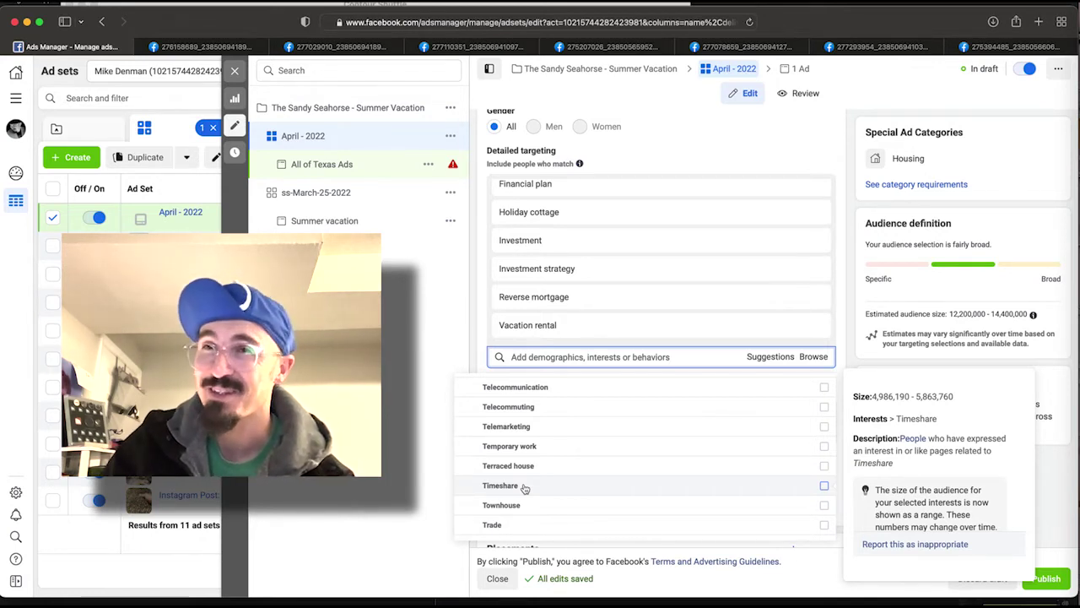
scroll(524, 487, "up", 3)
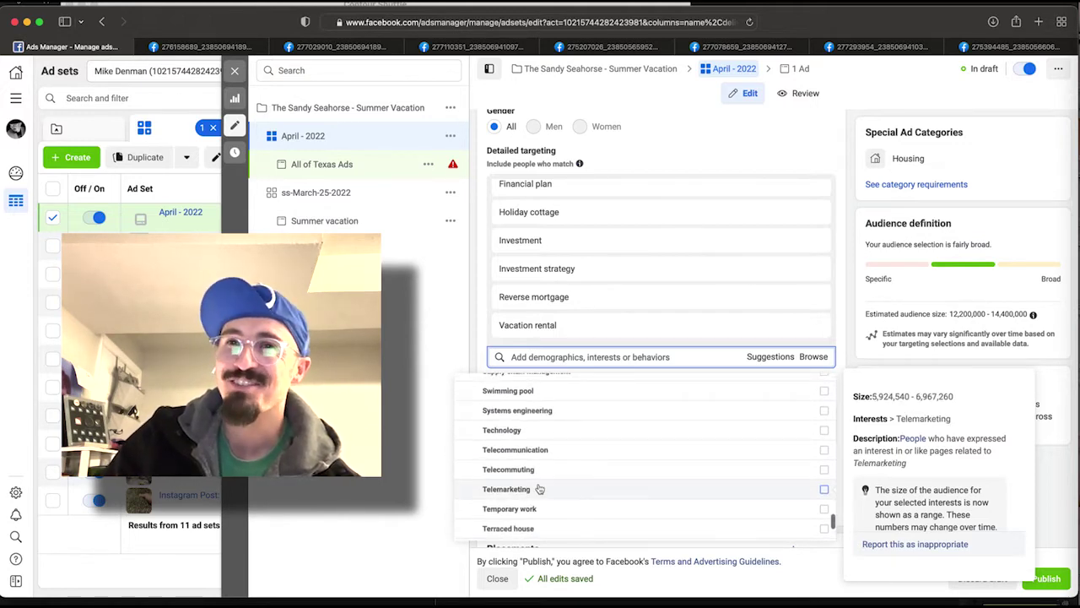
scroll(539, 489, "up", 4)
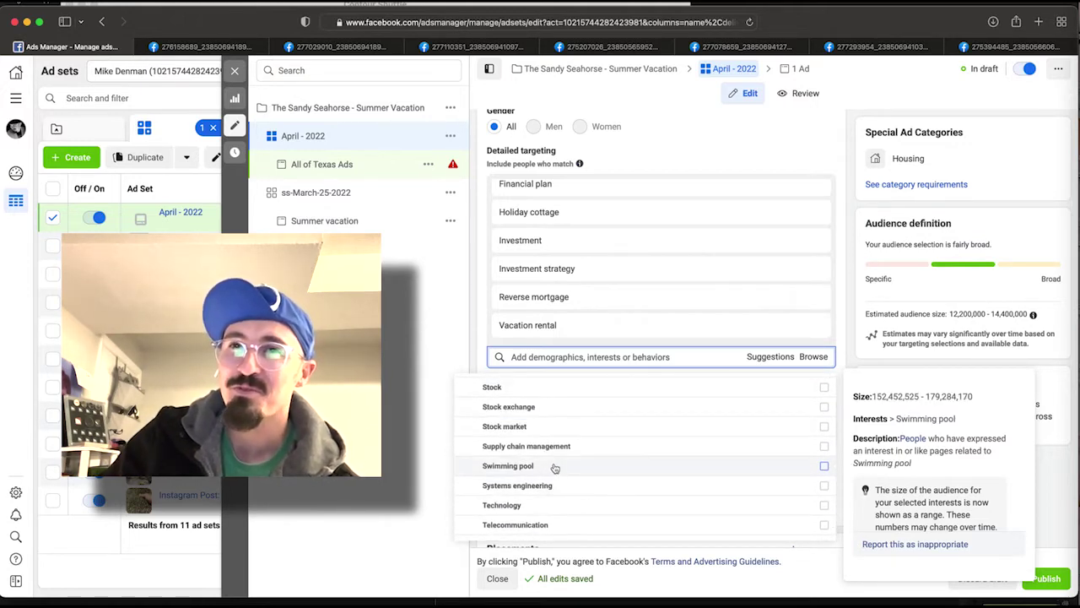
scroll(555, 468, "up", 7)
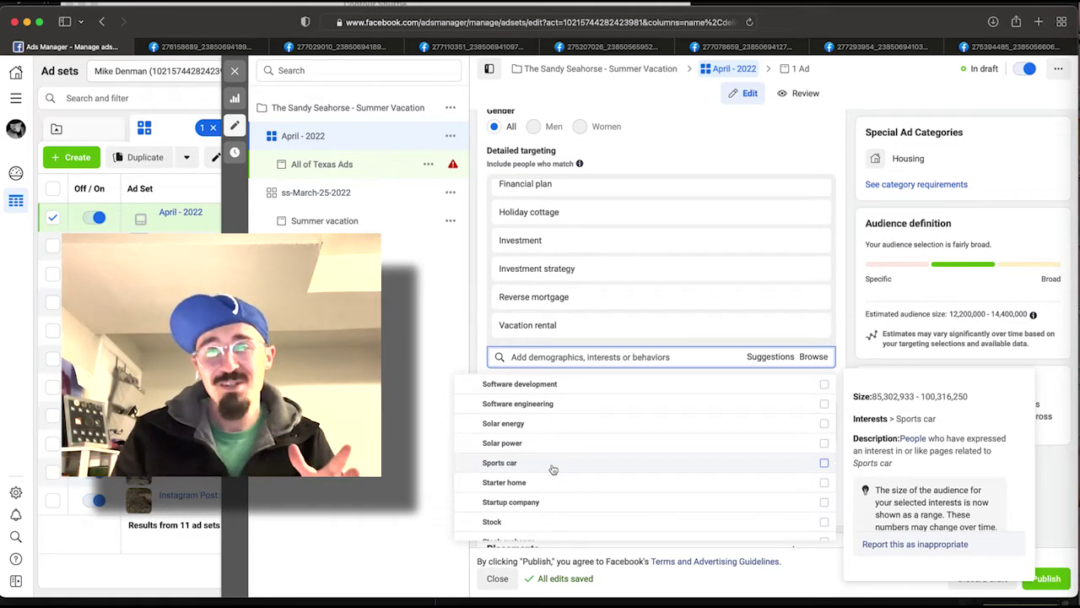
scroll(550, 469, "up", 10)
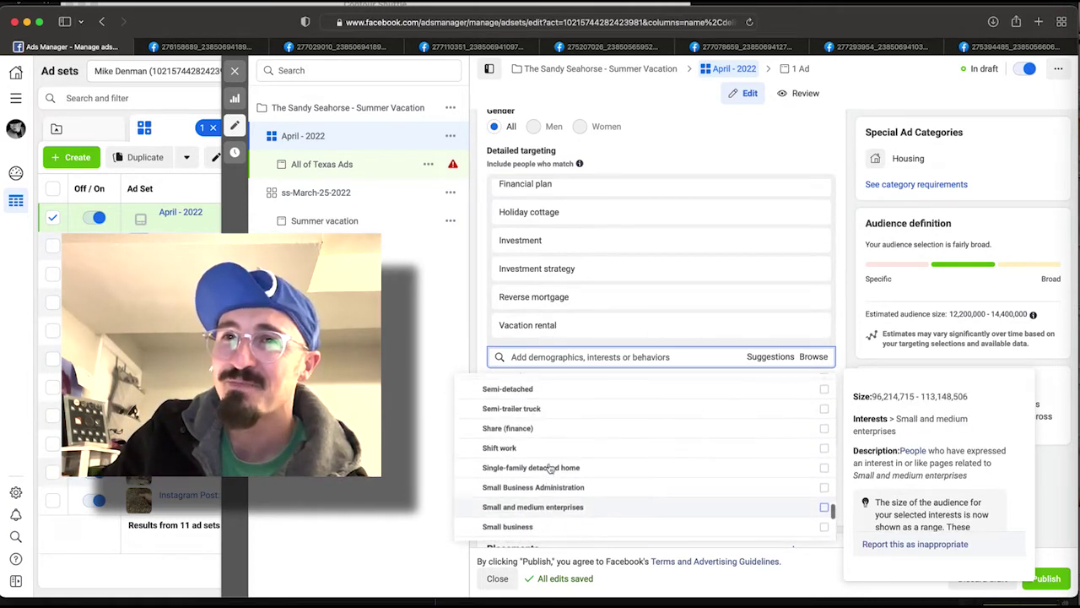
scroll(551, 469, "up", 5)
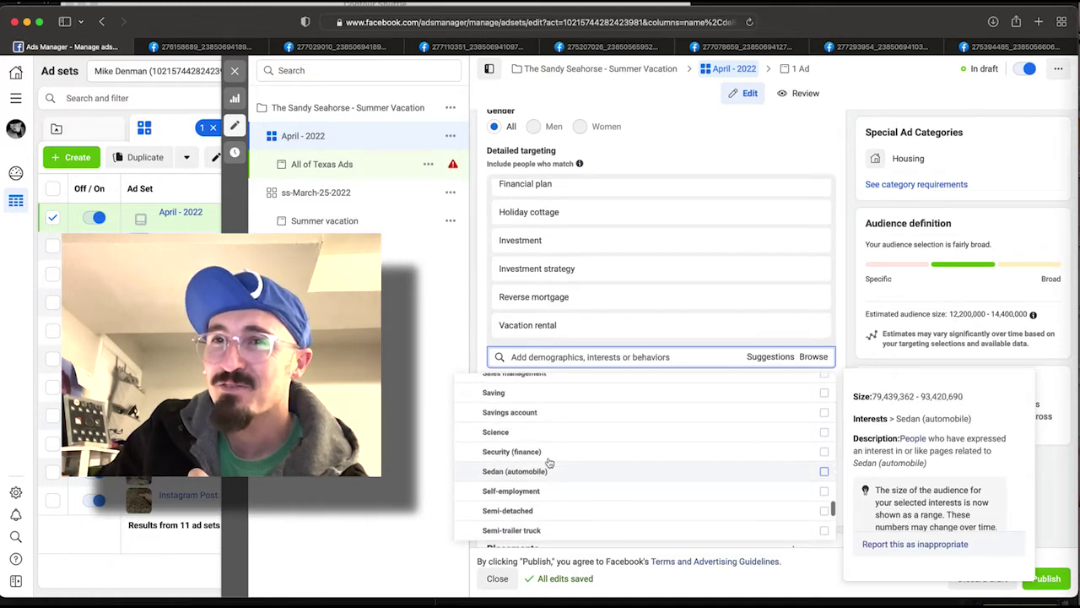
scroll(549, 464, "up", 3)
scroll(548, 461, "up", 5)
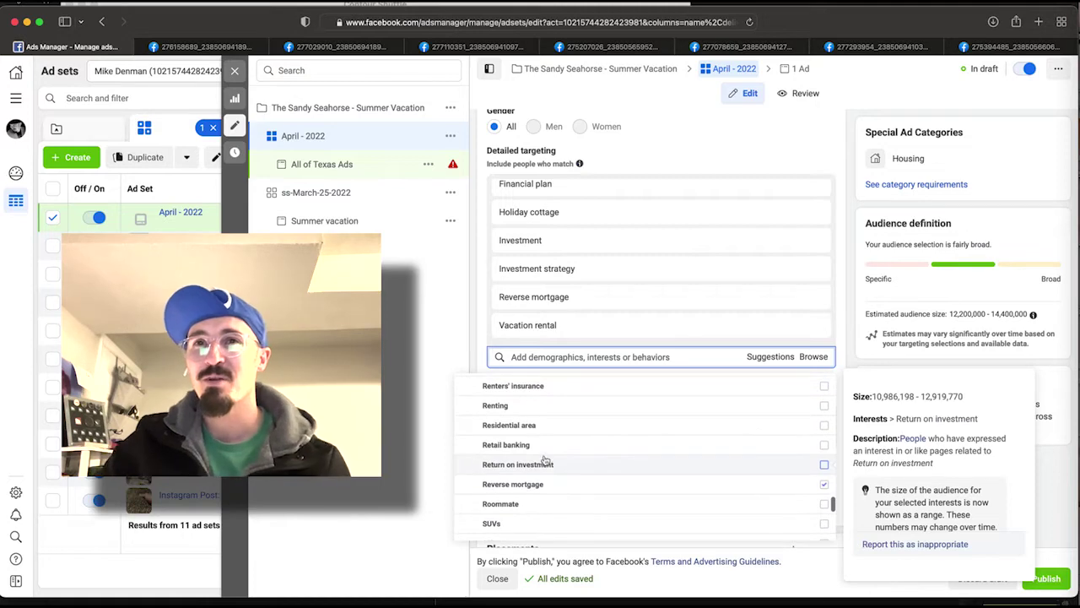
scroll(547, 462, "up", 1)
left_click(478, 340)
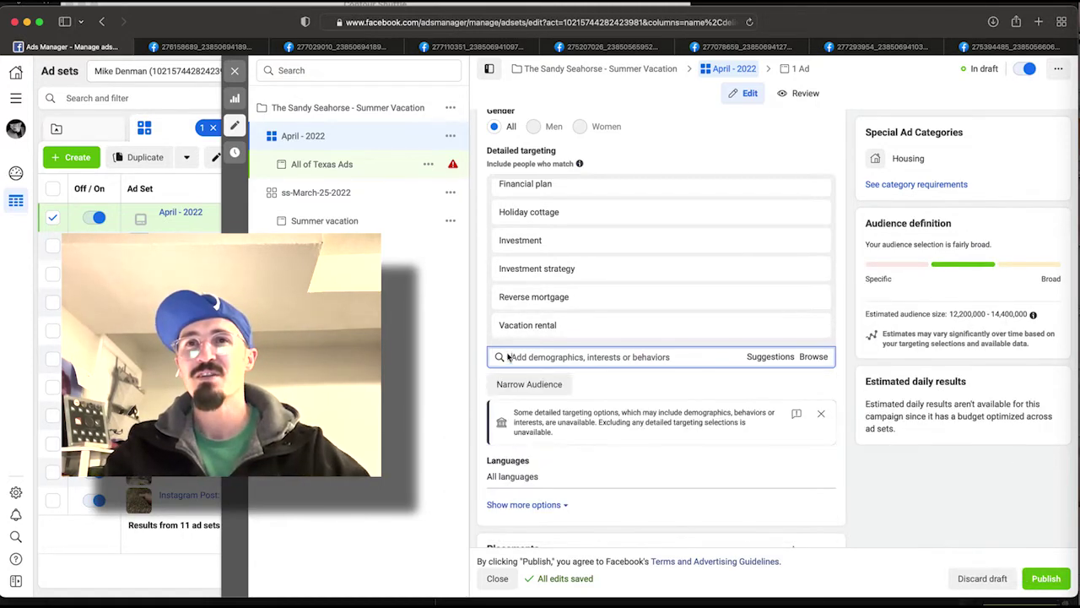
Review the interests chosen in the ad set's detailed targeting and examine the estimated audience size
scroll(650, 329, "up", 4)
scroll(658, 316, "up", 4)
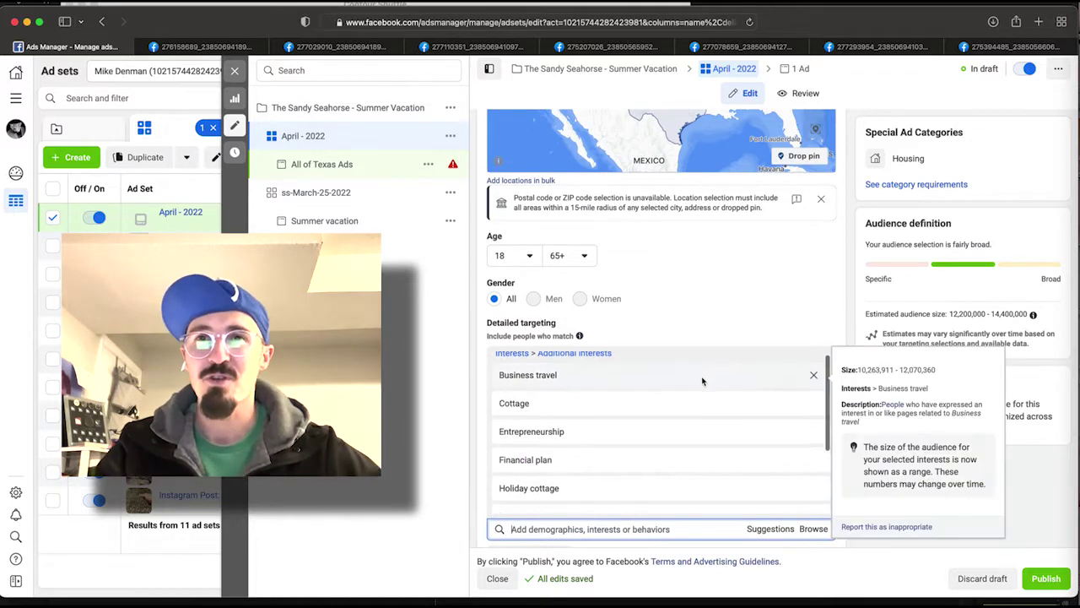
scroll(709, 380, "down", 3)
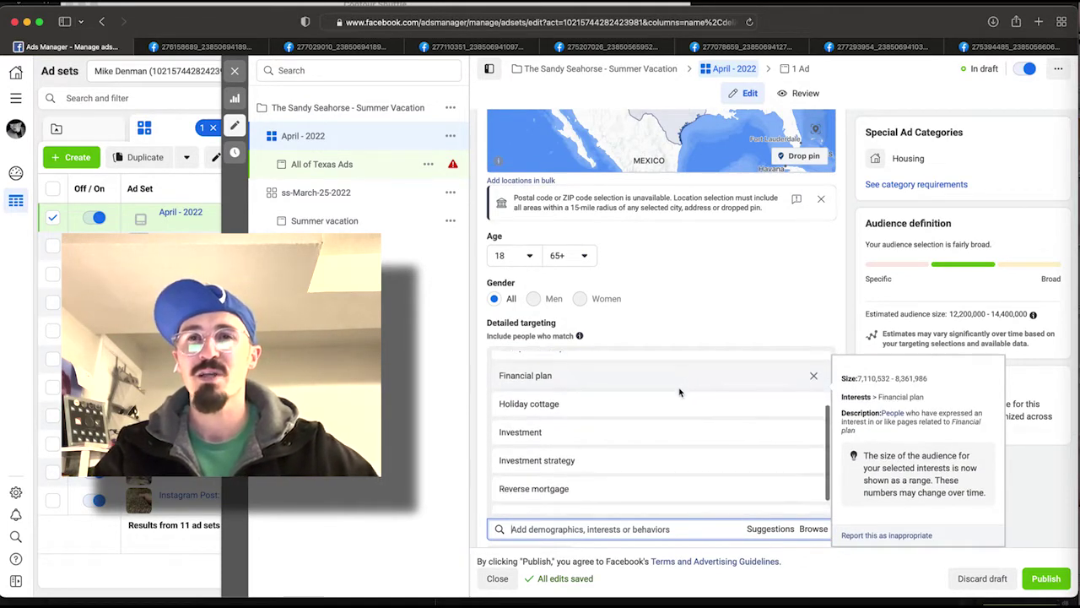
scroll(679, 388, "down", 1)
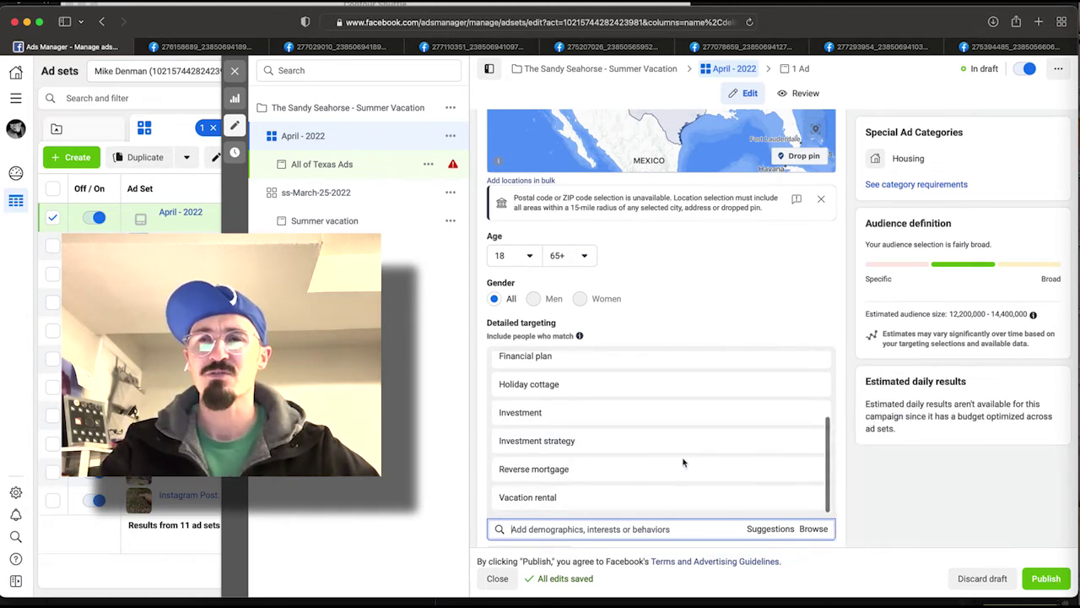
scroll(684, 299, "down", 2)
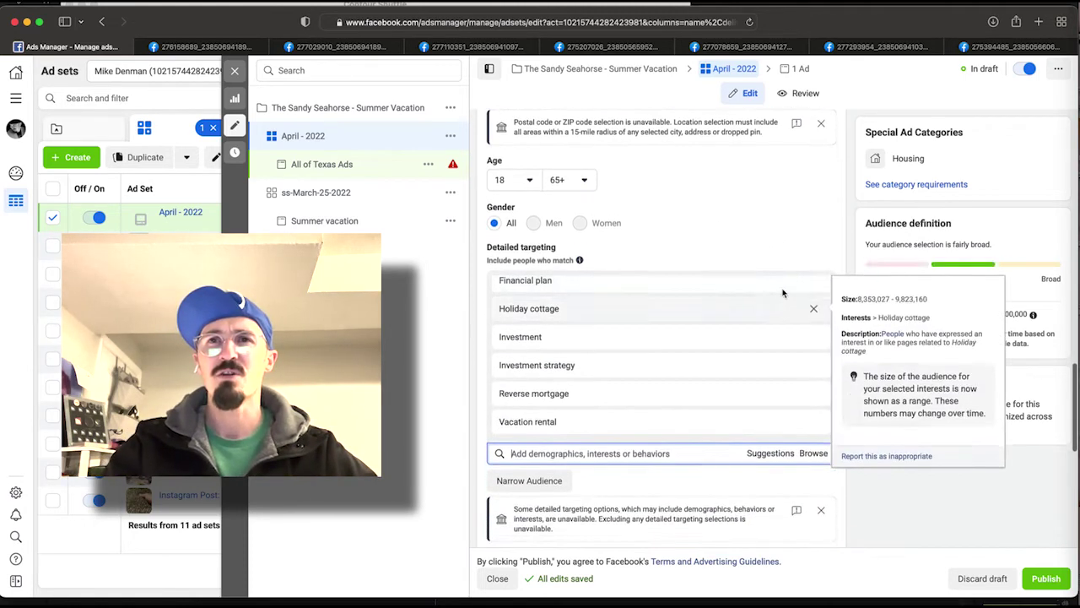
scroll(699, 484, "down", 2)
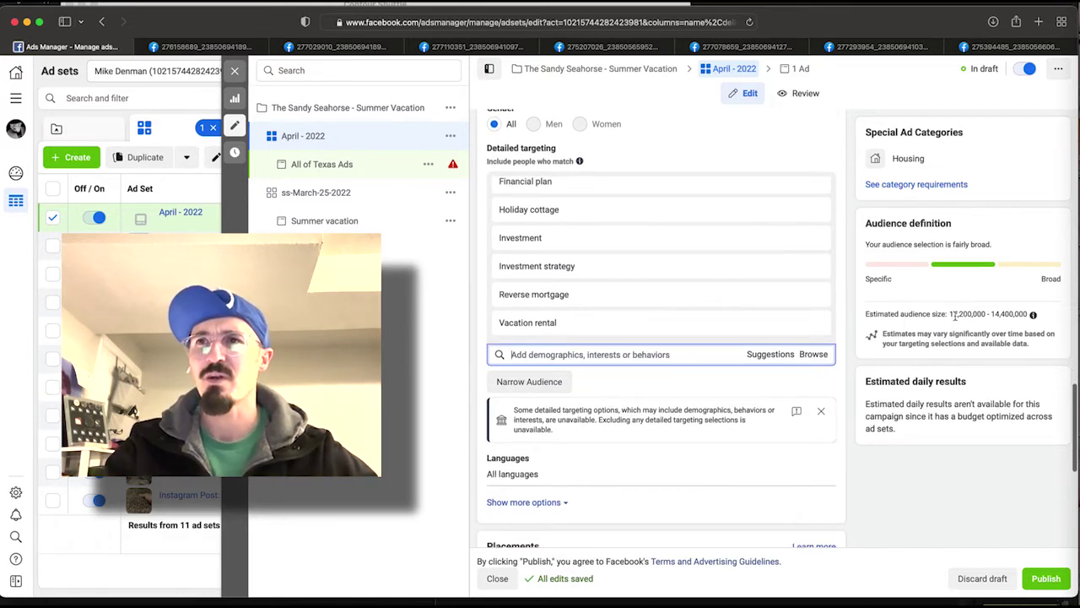
left_click_drag(952, 314, 1018, 313)
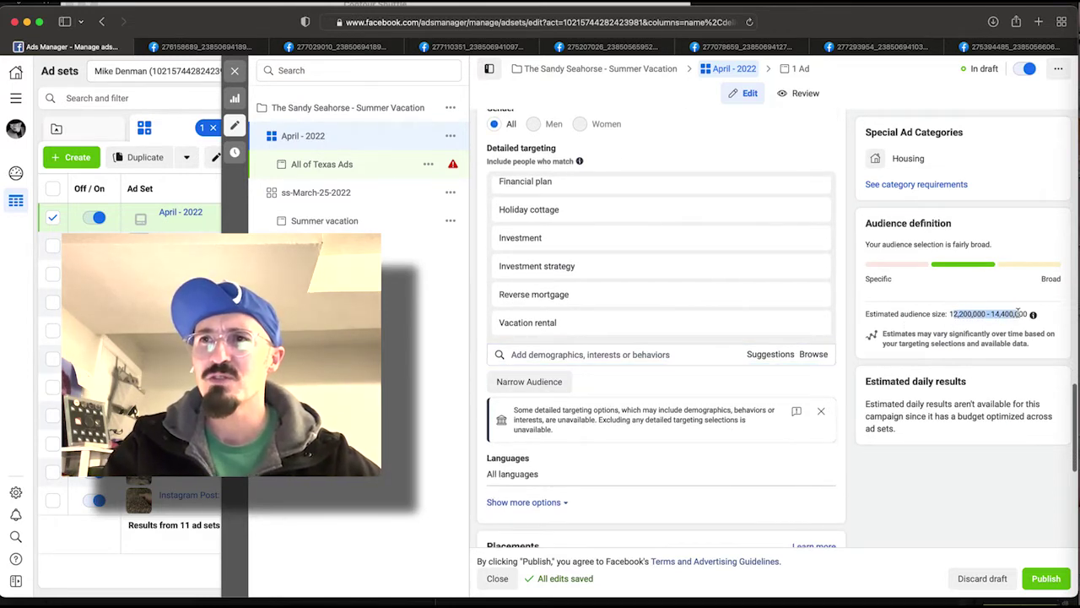
left_click(941, 332)
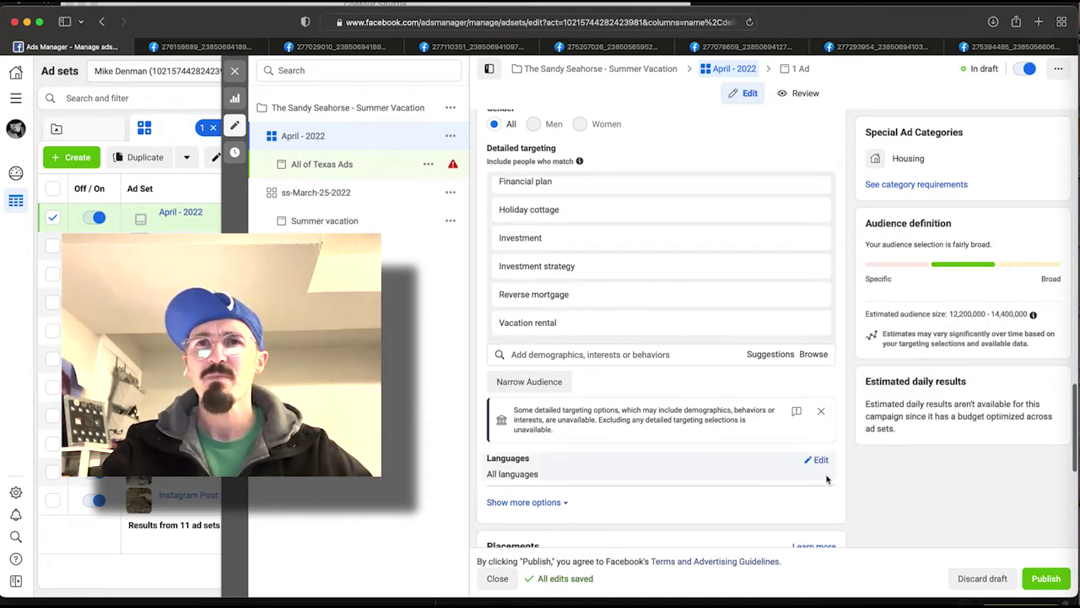
Check the ad set's placements and delivery optimization settings, and open the All of Texas Ads ad for editing
scroll(810, 506, "down", 5)
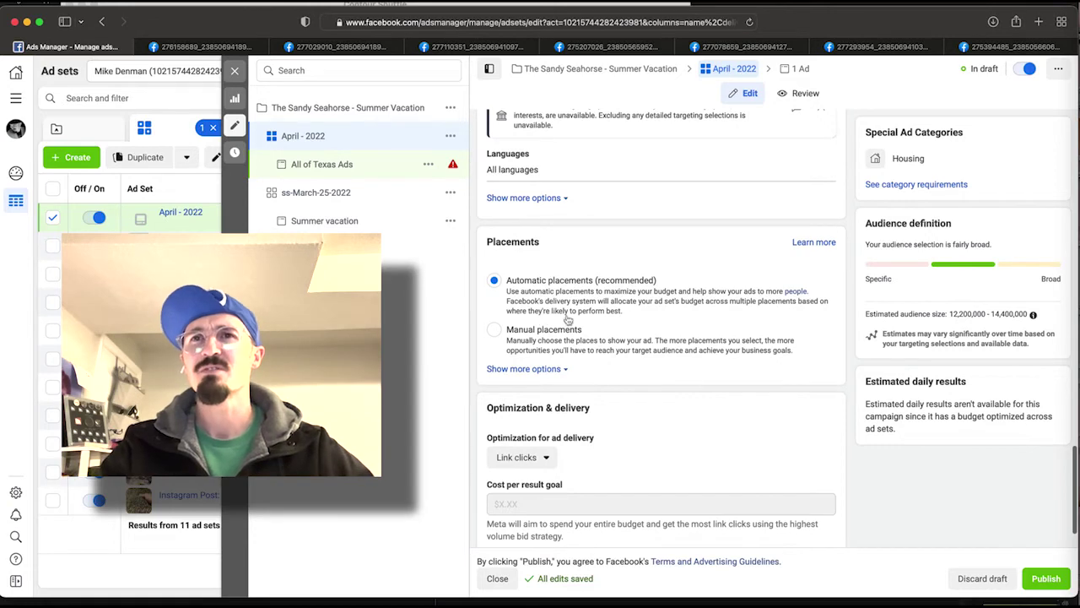
scroll(606, 452, "down", 1)
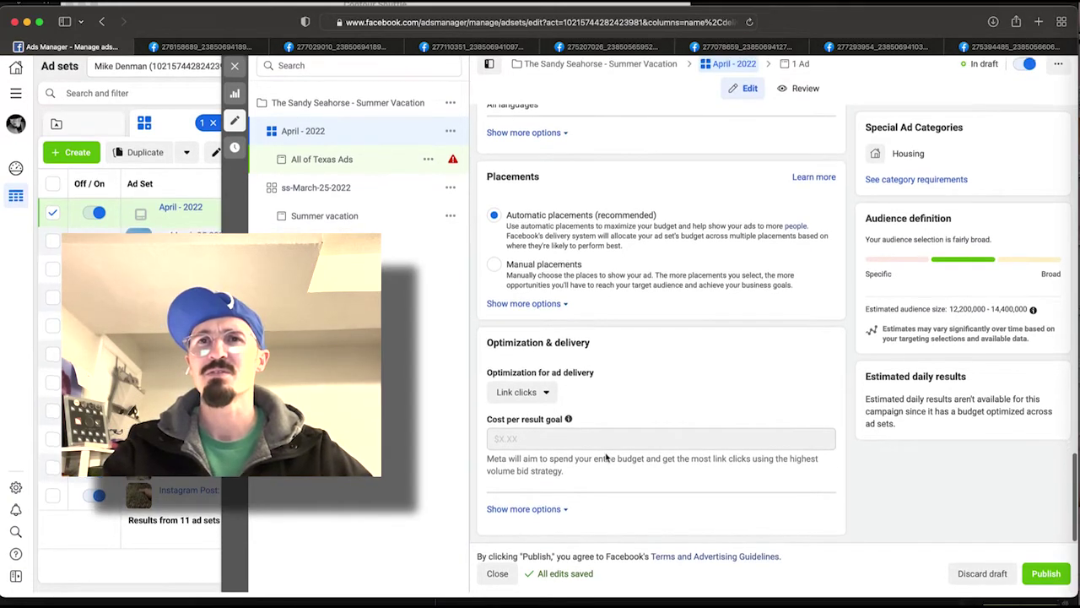
scroll(831, 428, "up", 5)
scroll(831, 428, "up", 8)
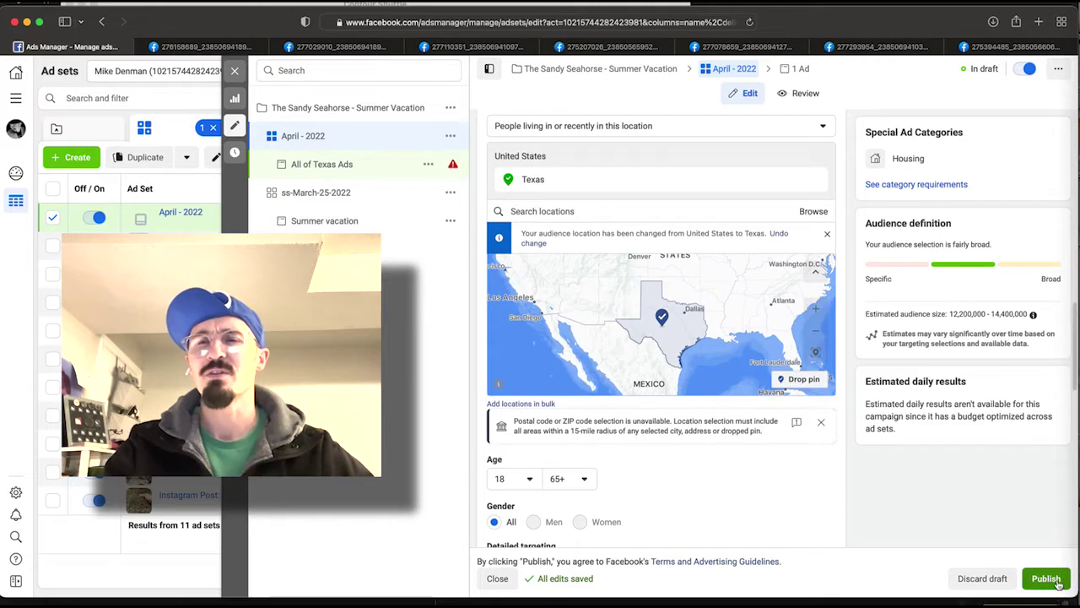
mouse_move(363, 168)
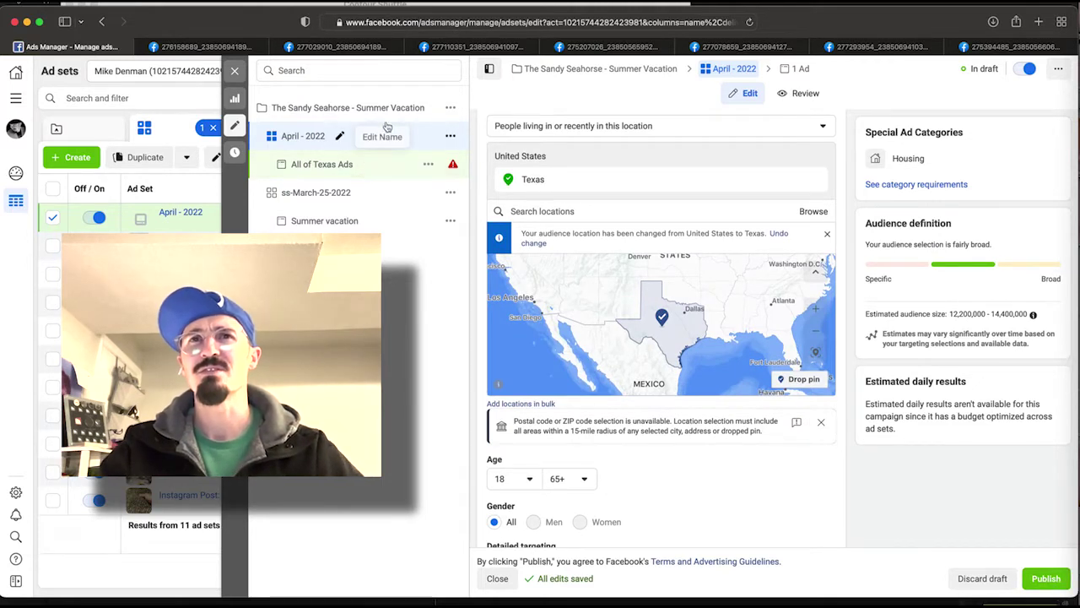
left_click(392, 168)
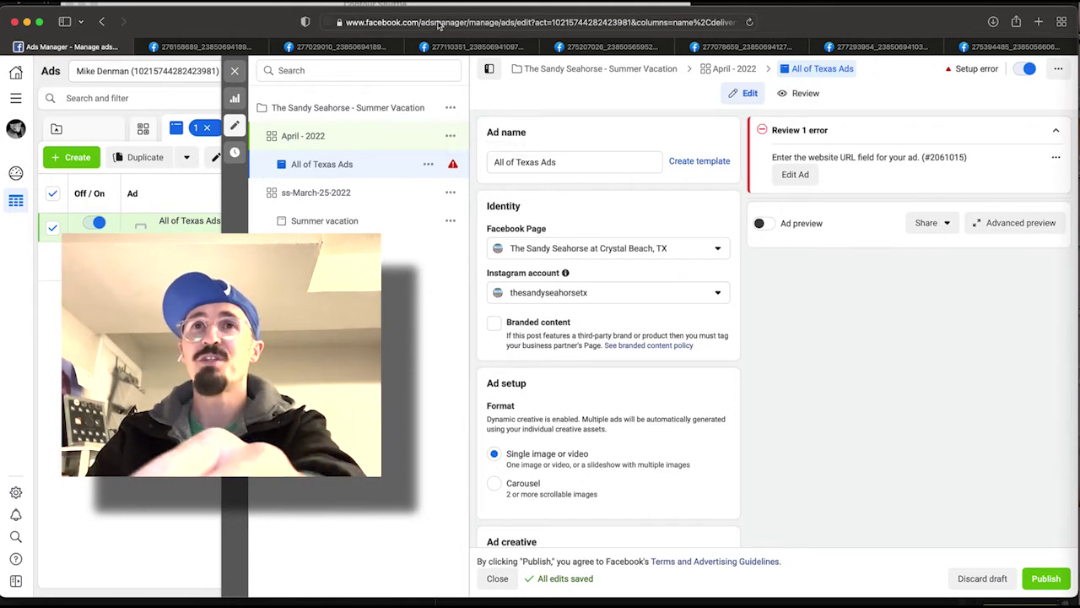
Open airbnb.com in a new browser tab
key("super+t")
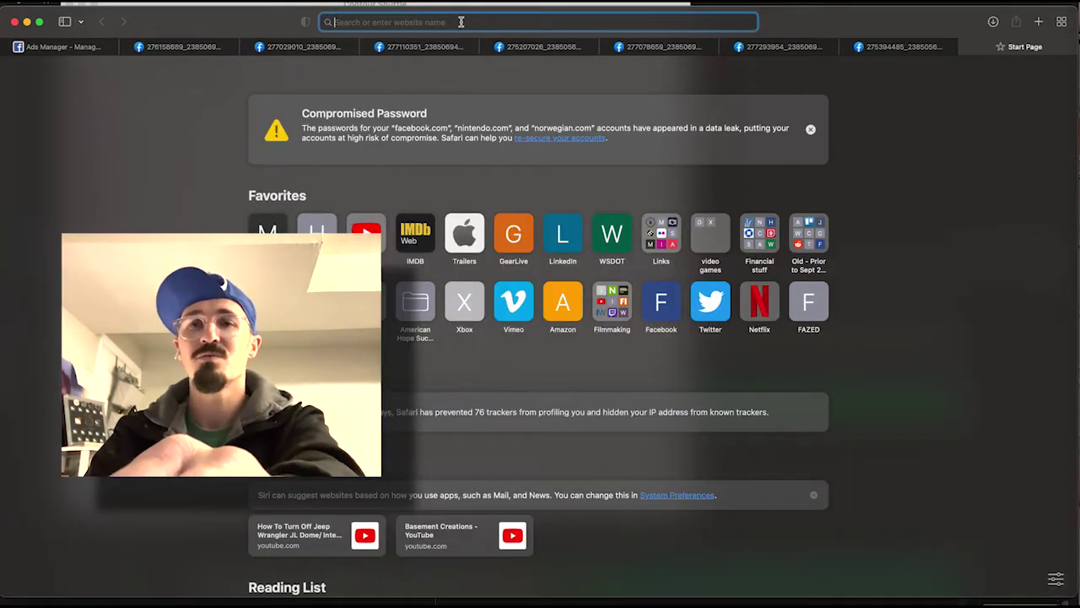
type("airbnb.com")
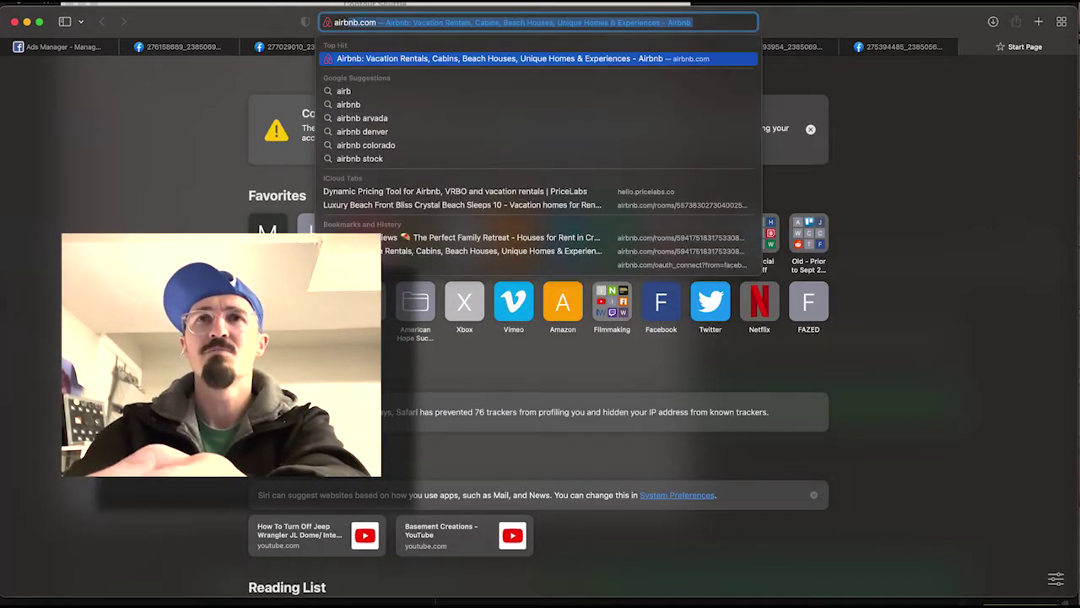
key("Return")
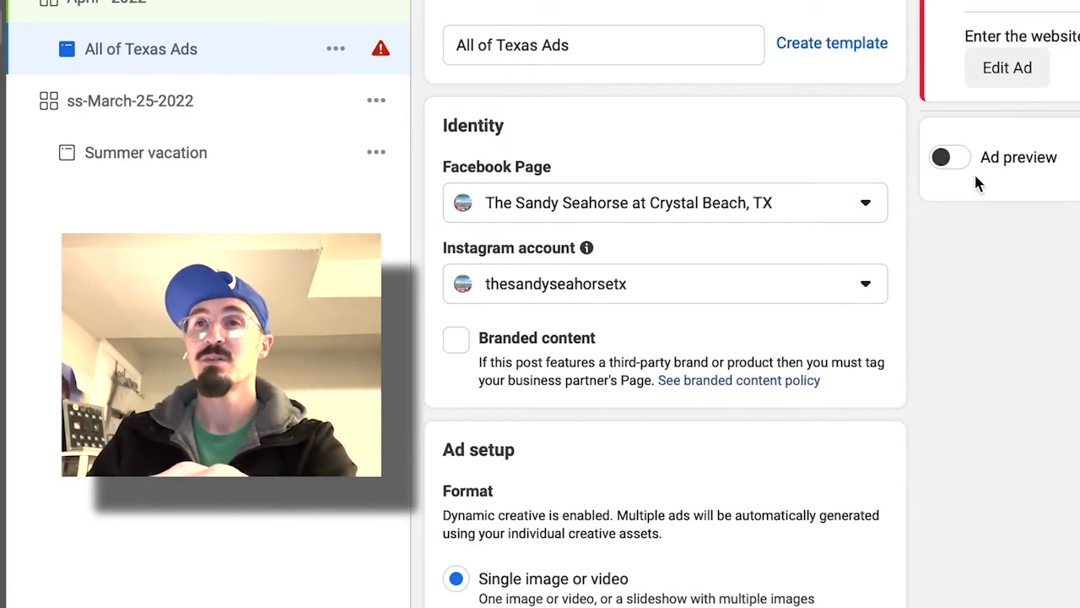
scroll(757, 443, "down", 6)
scroll(789, 456, "down", 9)
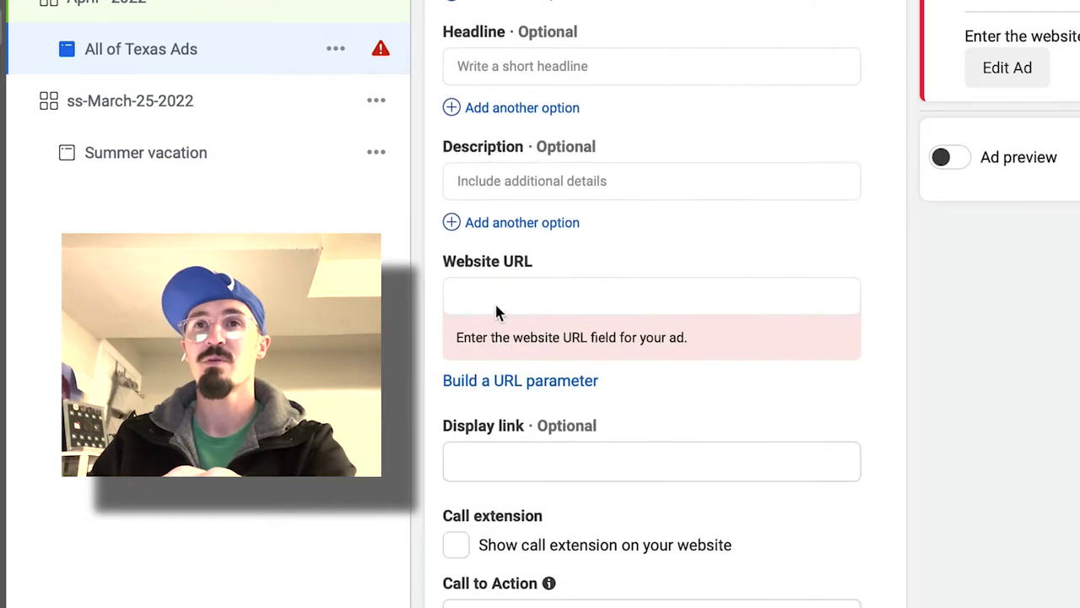
left_click(487, 301)
type("https://airbnb.com/h/thesandyseahorse")
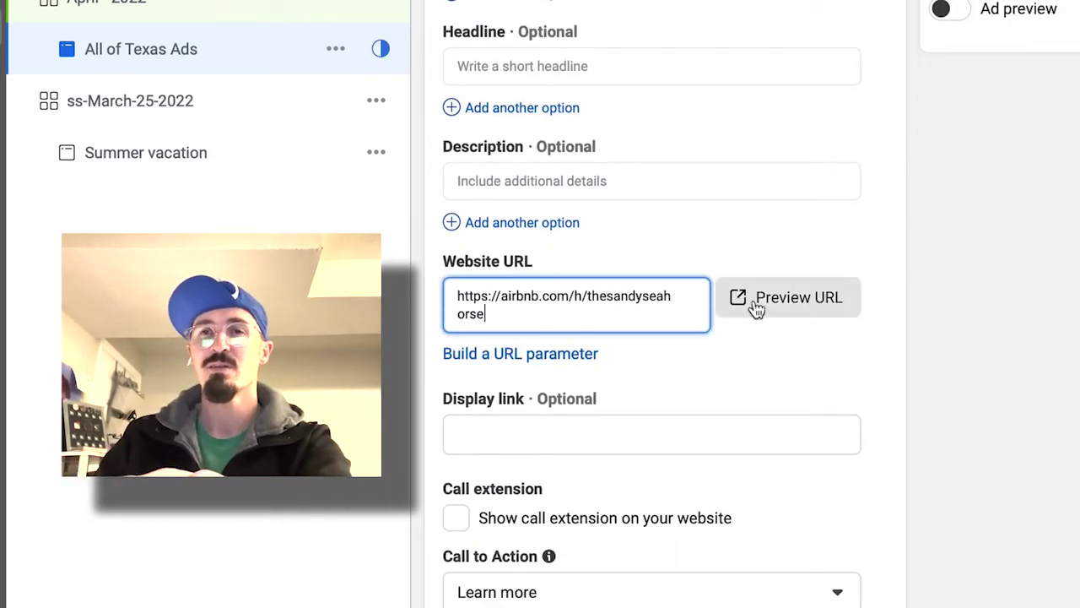
Start selecting images for the ad and pick the 1440 × 957 deck photo and the 1440 × 1439 house exterior from the account images
scroll(684, 240, "up", 4)
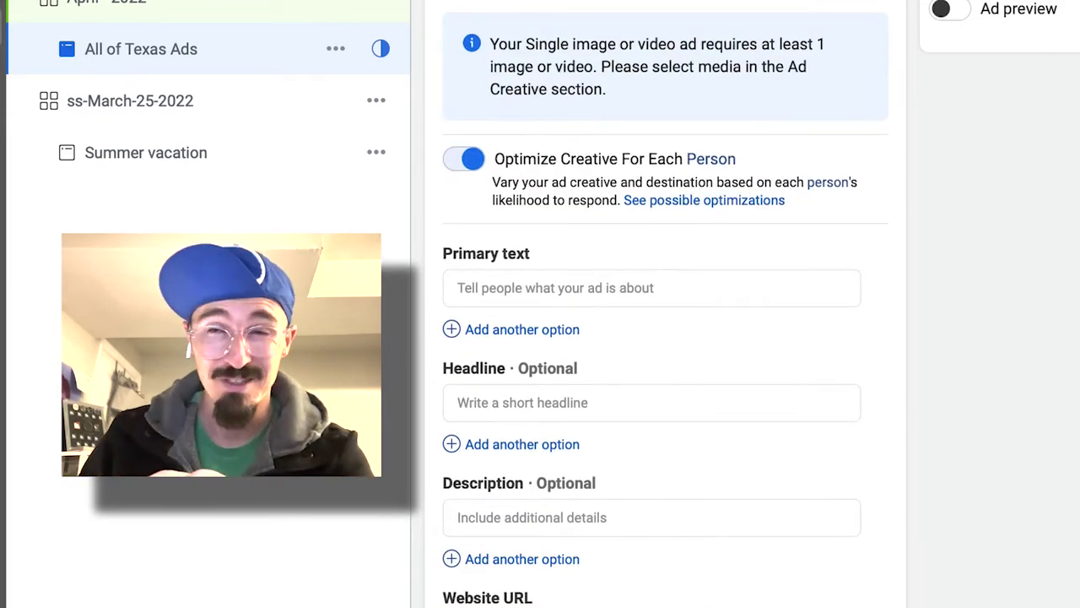
scroll(548, 294, "up", 7)
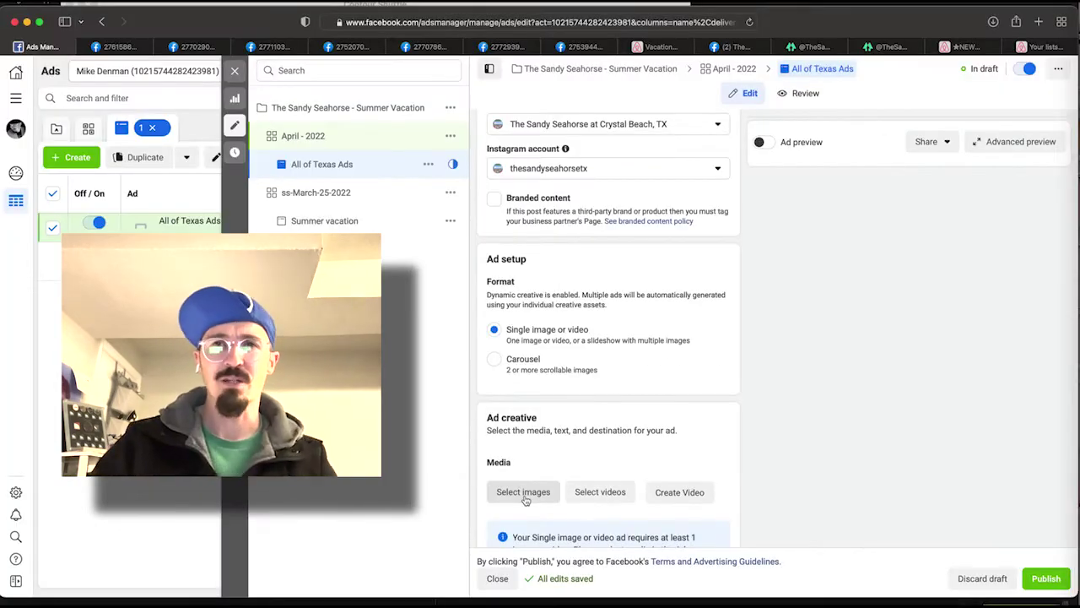
left_click(523, 500)
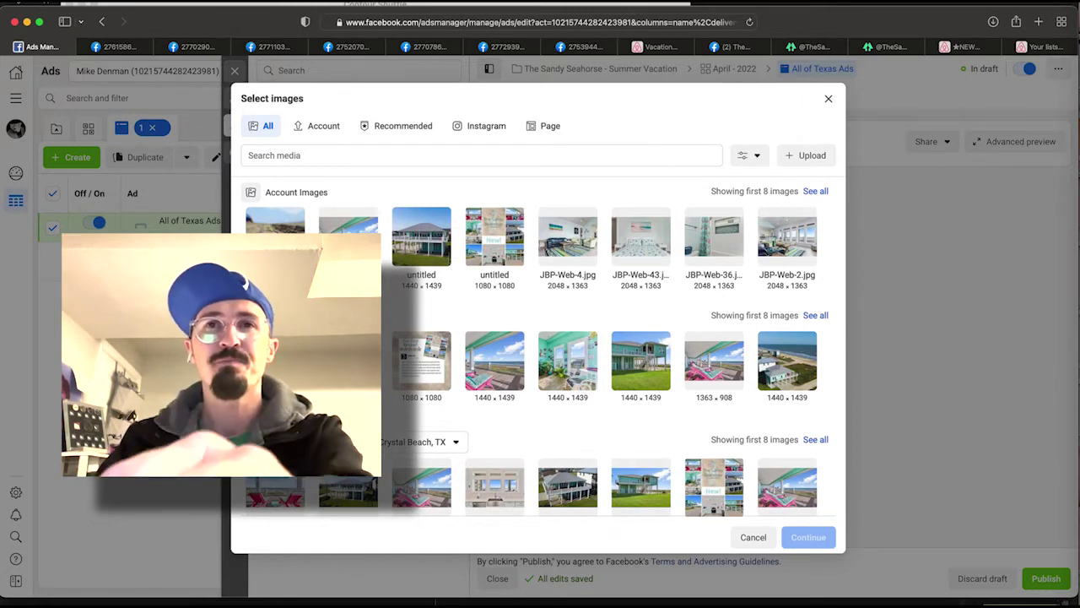
left_click(349, 238)
left_click(422, 244)
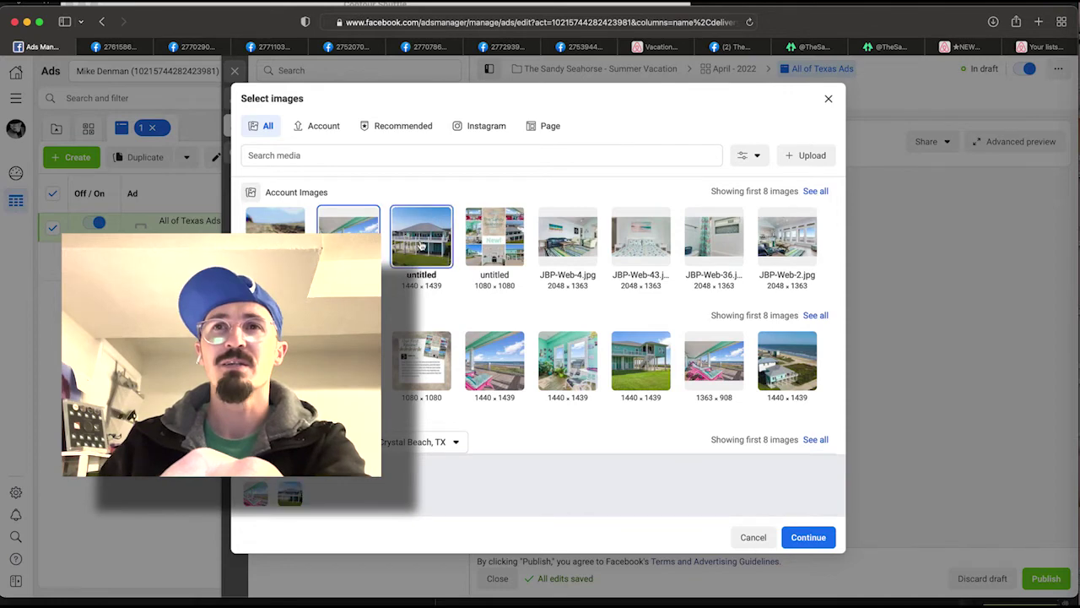
Add the house exterior photo from the Instagram images to the selection, and show all of the account images
scroll(557, 257, "down", 2)
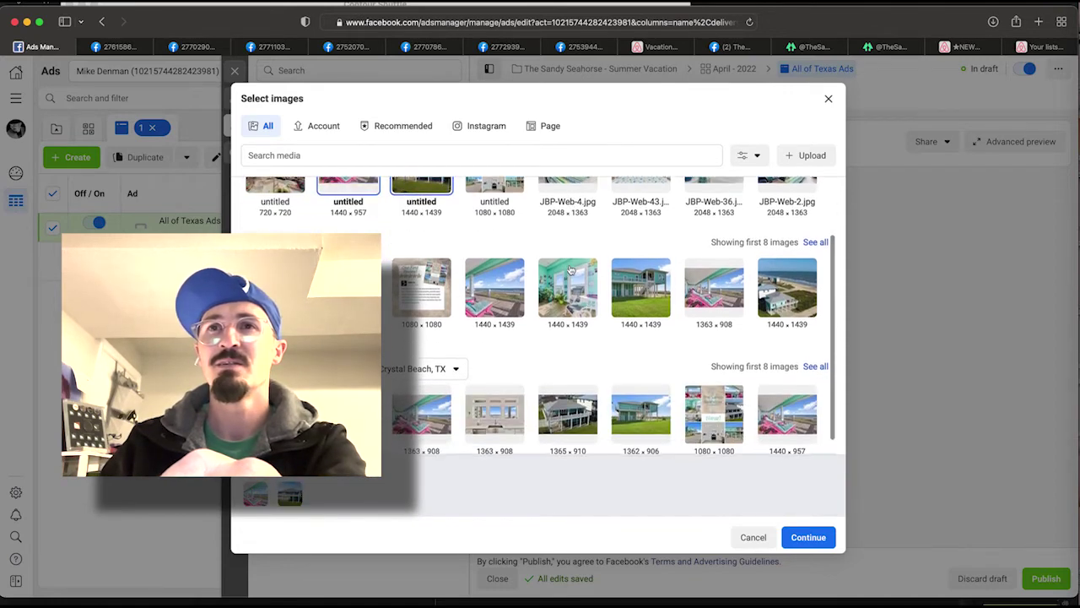
scroll(509, 285, "up", 1)
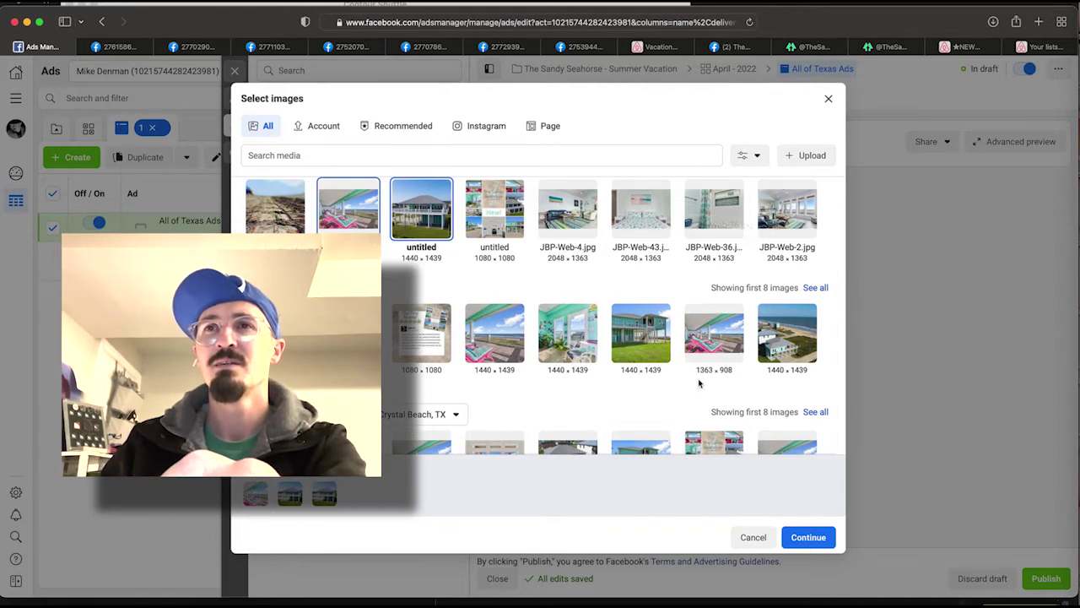
scroll(700, 380, "down", 2)
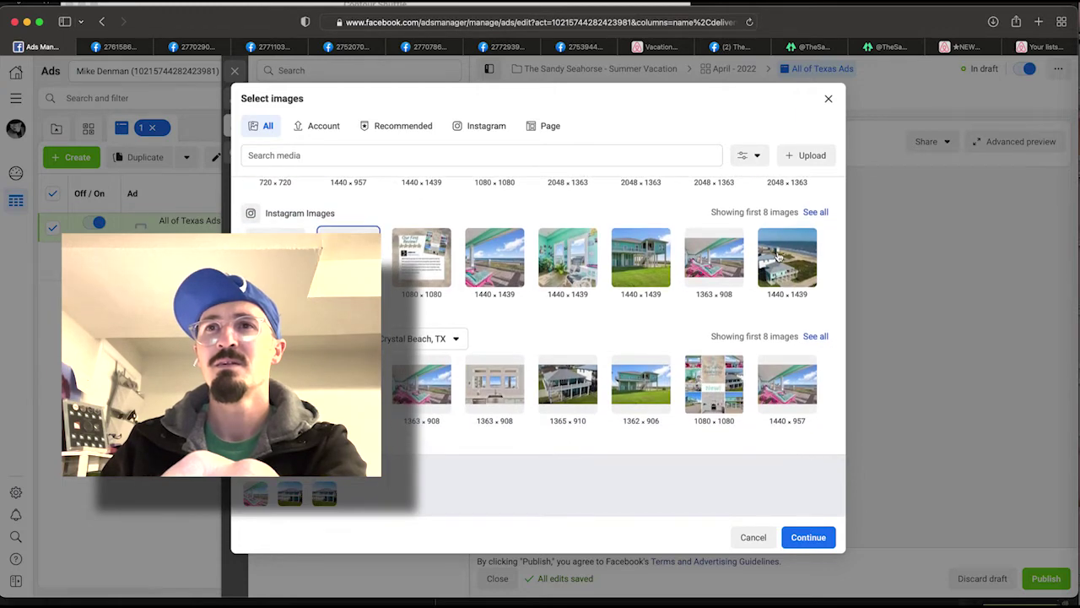
scroll(795, 233, "up", 2)
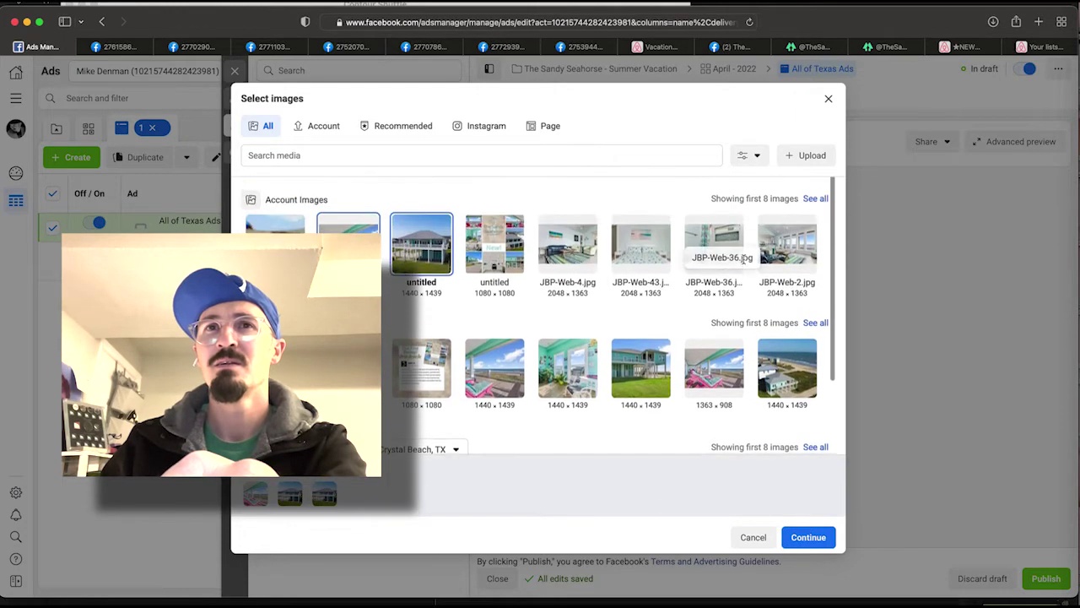
left_click(814, 195)
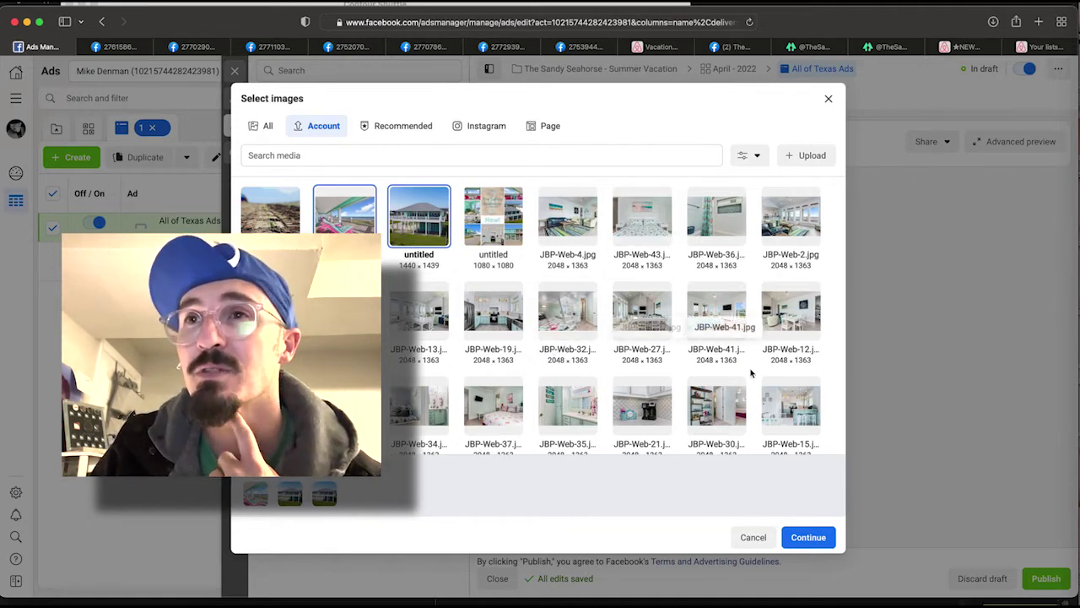
Add the JBP-print-14 house exterior, the 1440 × 1439 aerial beach view and the 1080 × 717 red deck chairs photo to the selection
scroll(642, 354, "down", 2)
scroll(573, 335, "down", 2)
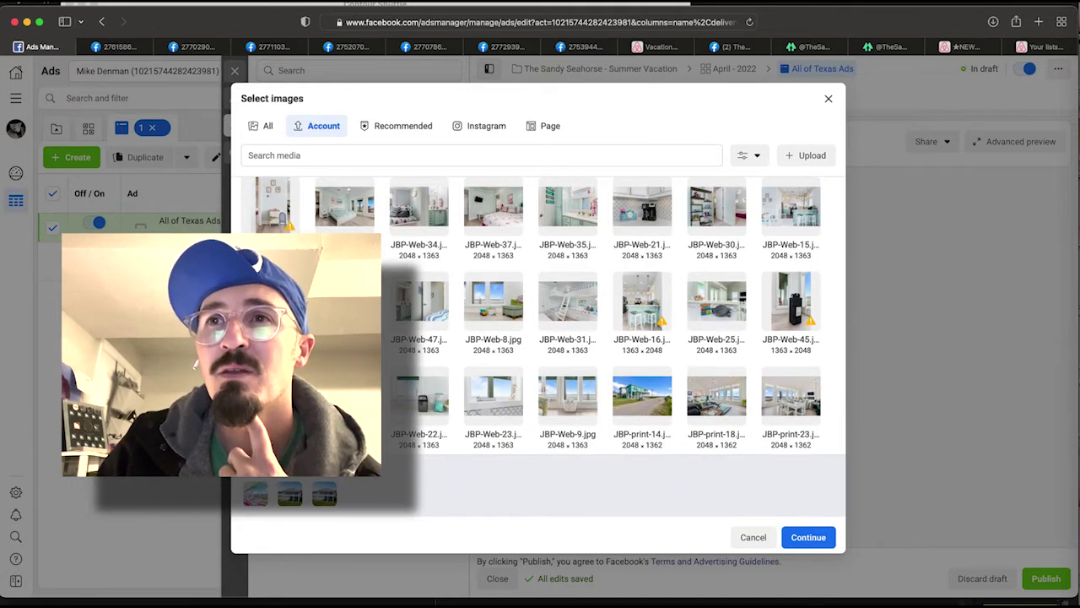
scroll(641, 397, "down", 1)
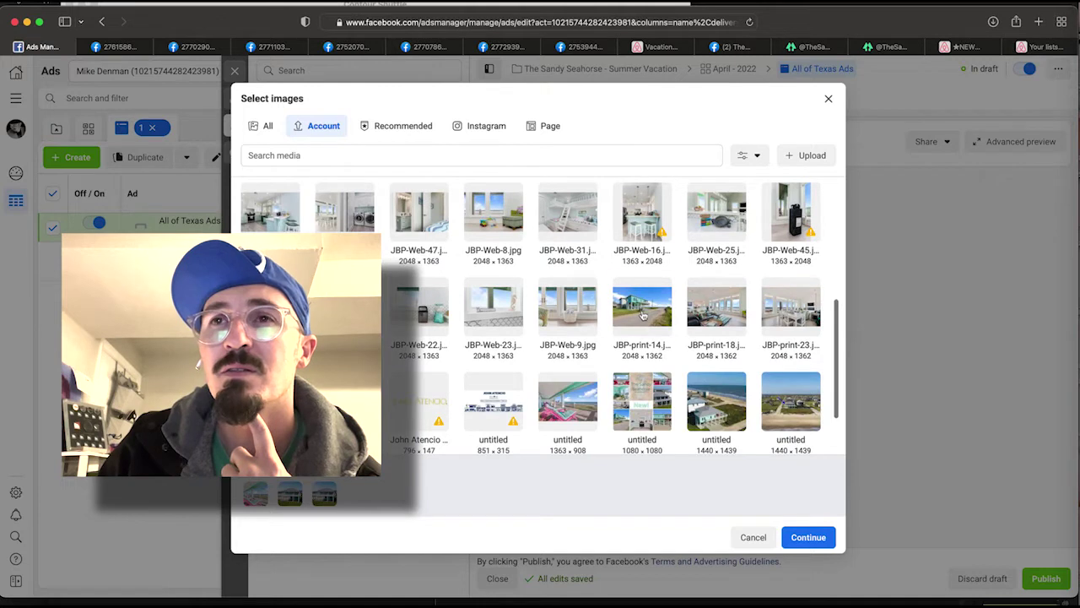
left_click(643, 315)
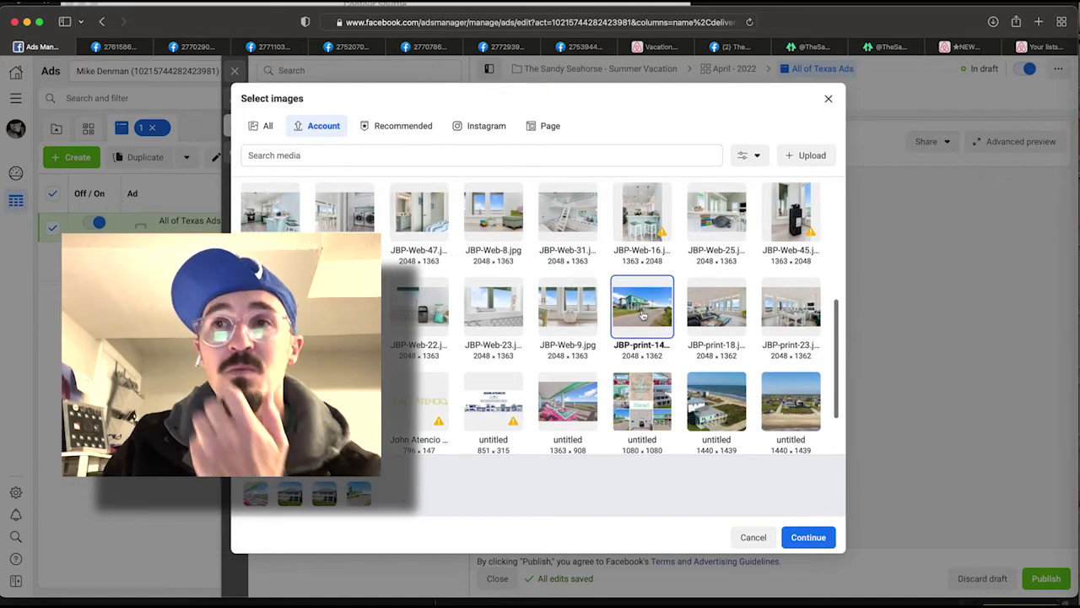
left_click(796, 405)
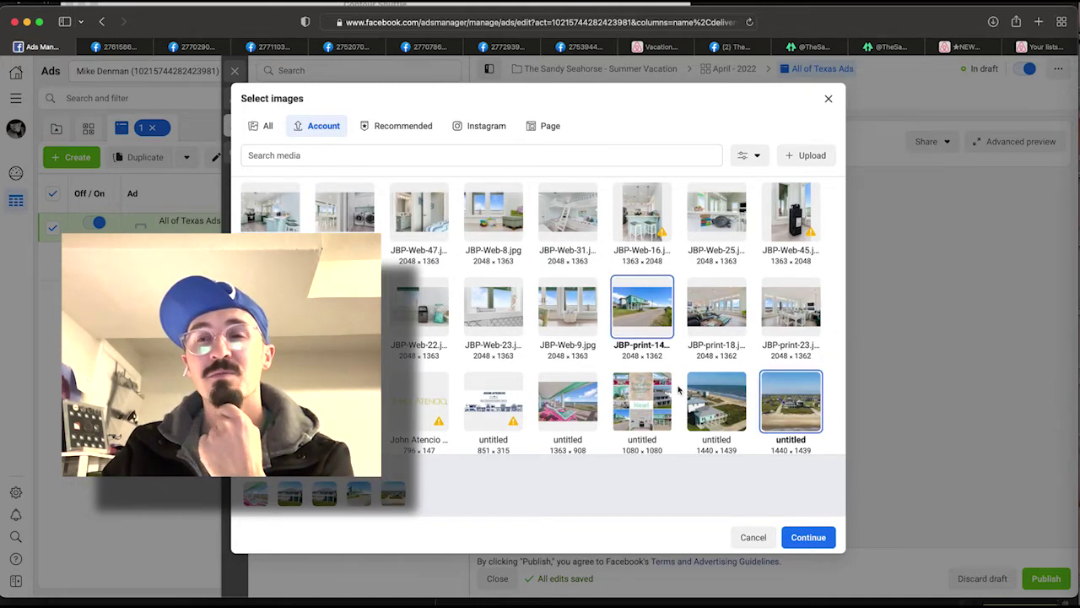
scroll(539, 316, "down", 2)
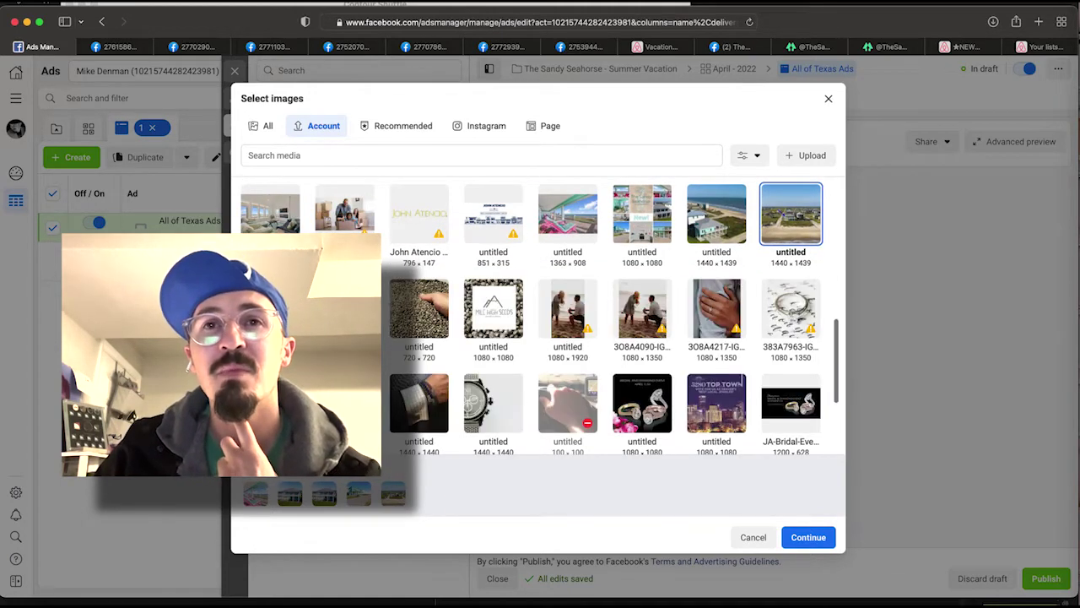
scroll(404, 316, "up", 5)
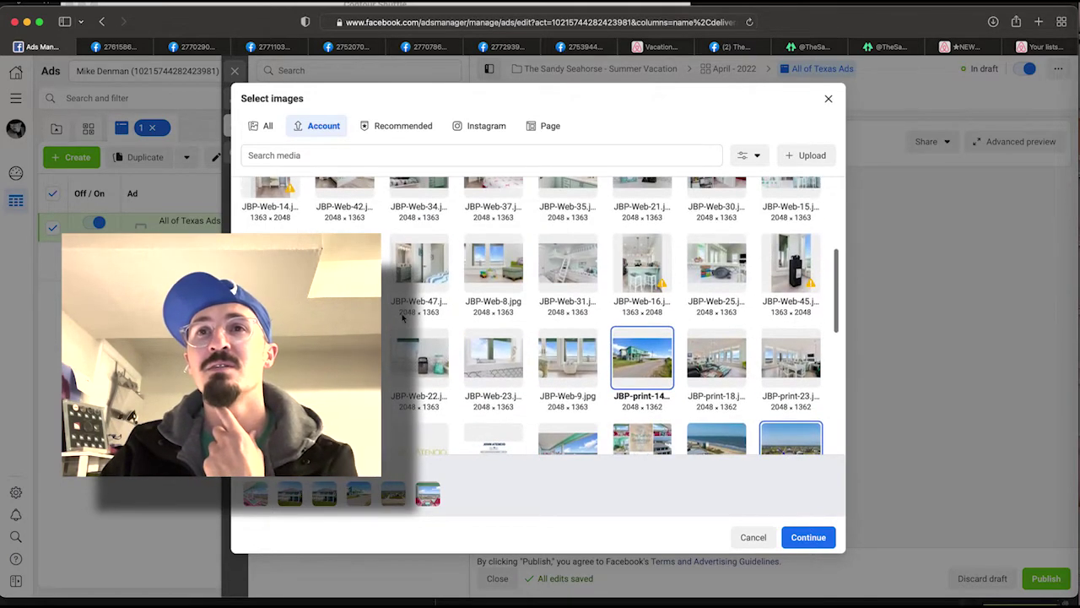
Add JBP-Web-31, the laundry photo, JBP-Web-25 and the bedroom photo, and confirm the image selection for the ad
left_click(568, 315)
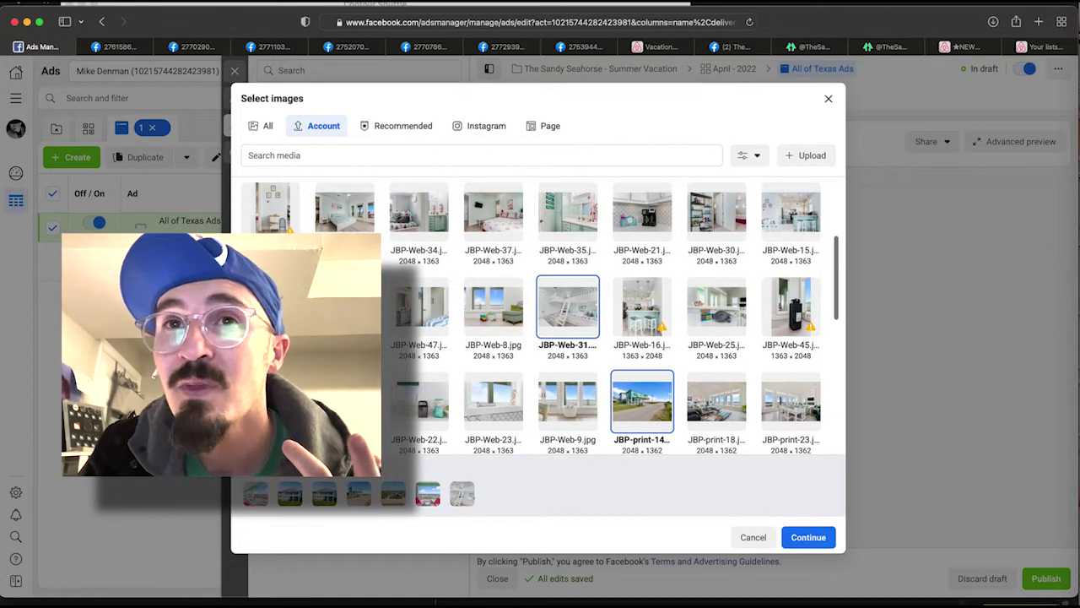
left_click(734, 315)
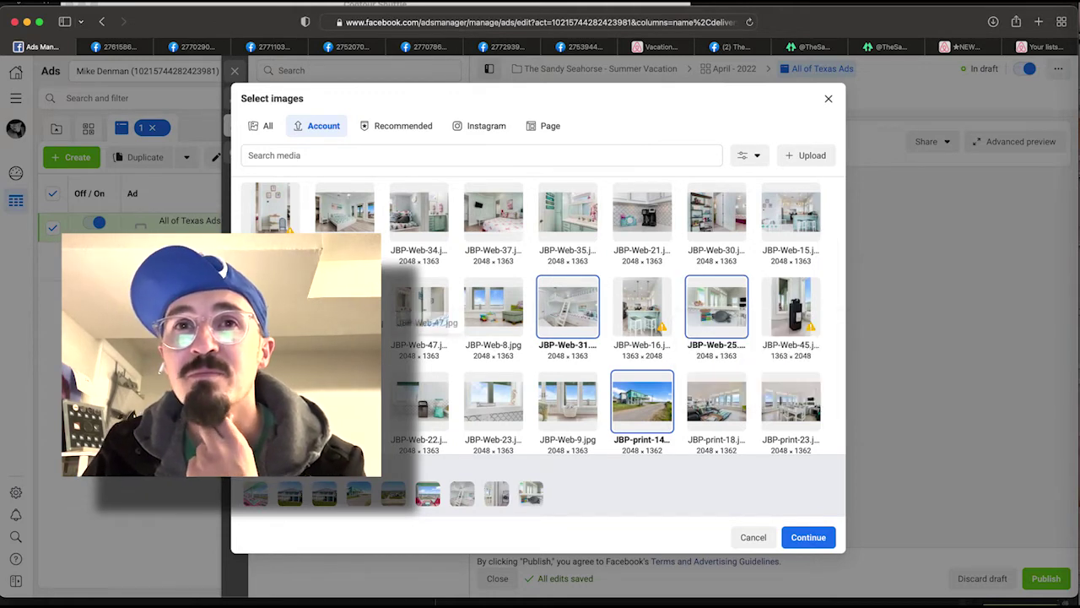
mouse_move(435, 424)
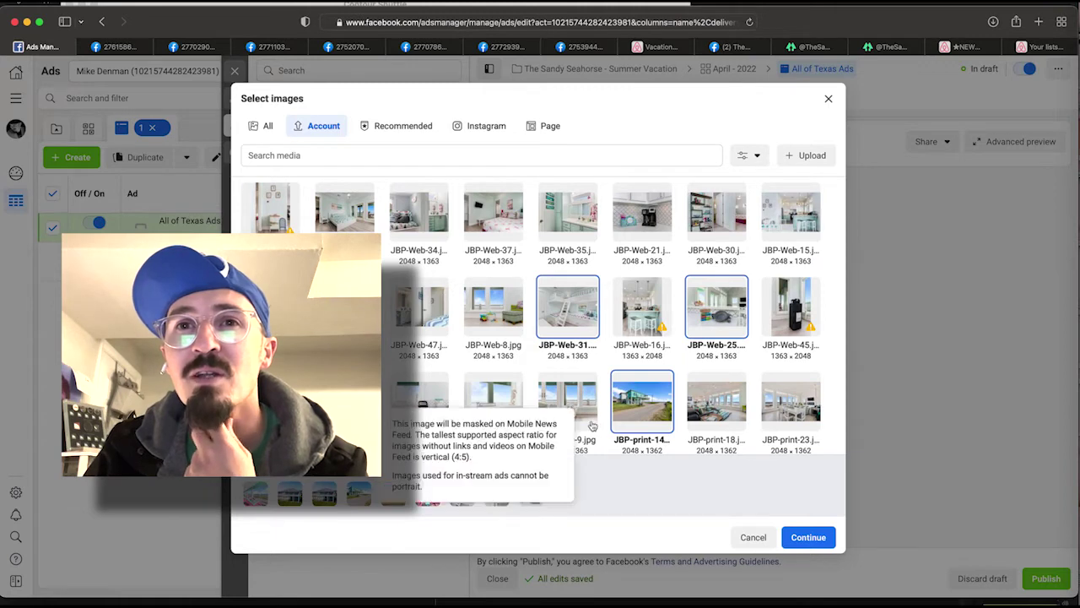
scroll(518, 425, "up", 2)
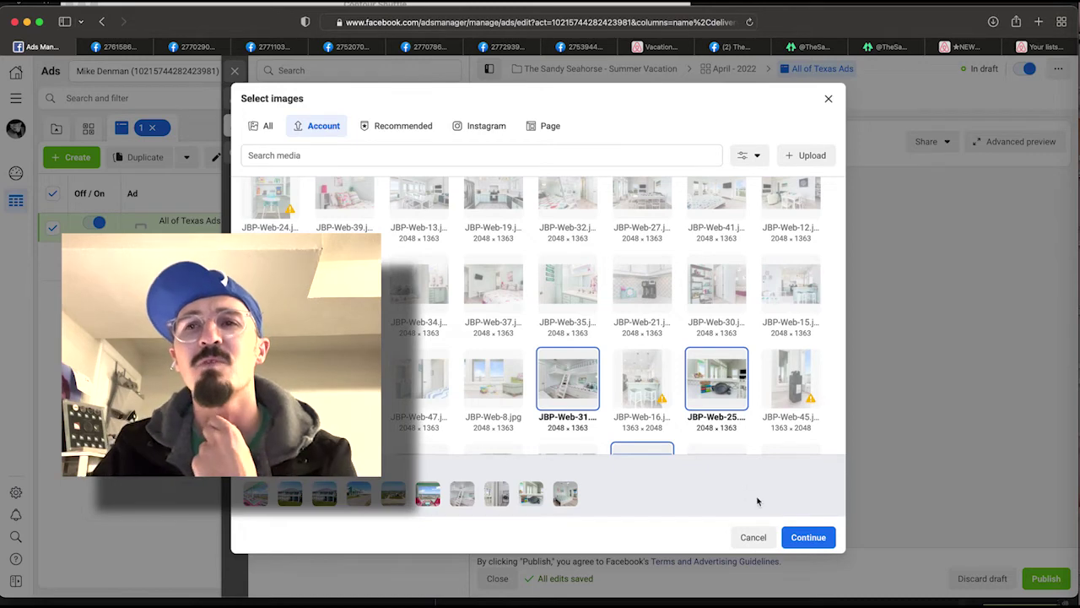
left_click(808, 537)
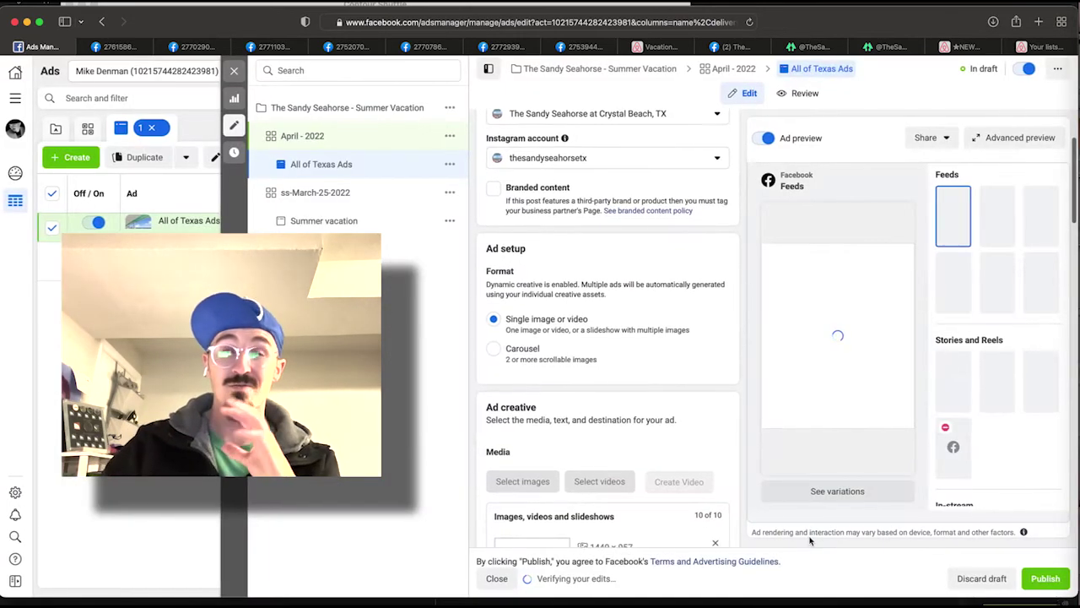
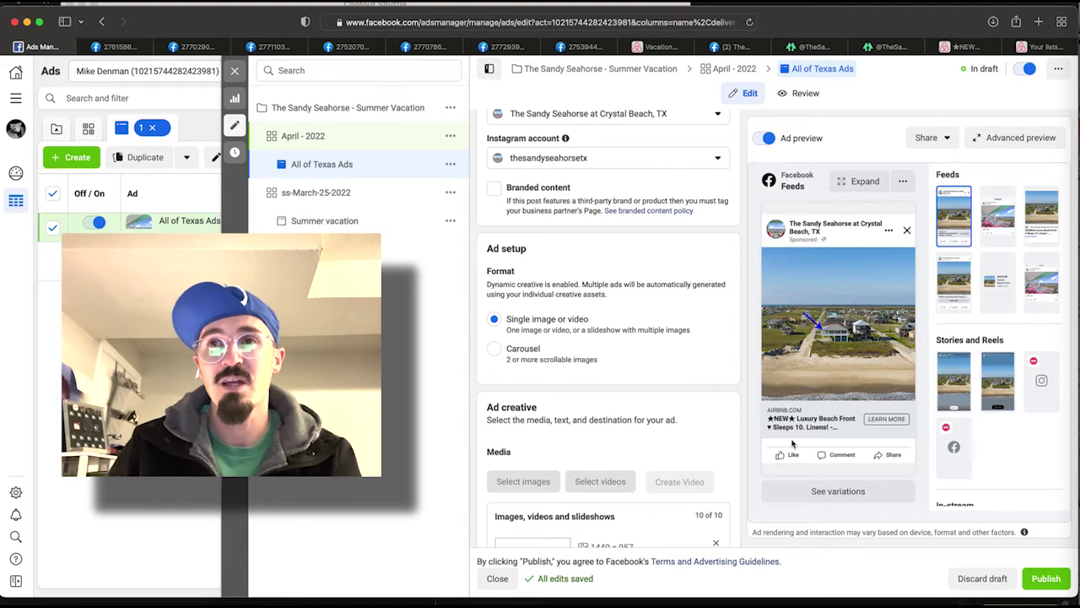
Copy the title "★NEW★Lux Fam-Friendly Beachfront♥Sleeps 10-Linens!" from the open Airbnb listing
left_click(960, 48)
scroll(446, 200, "up", 10)
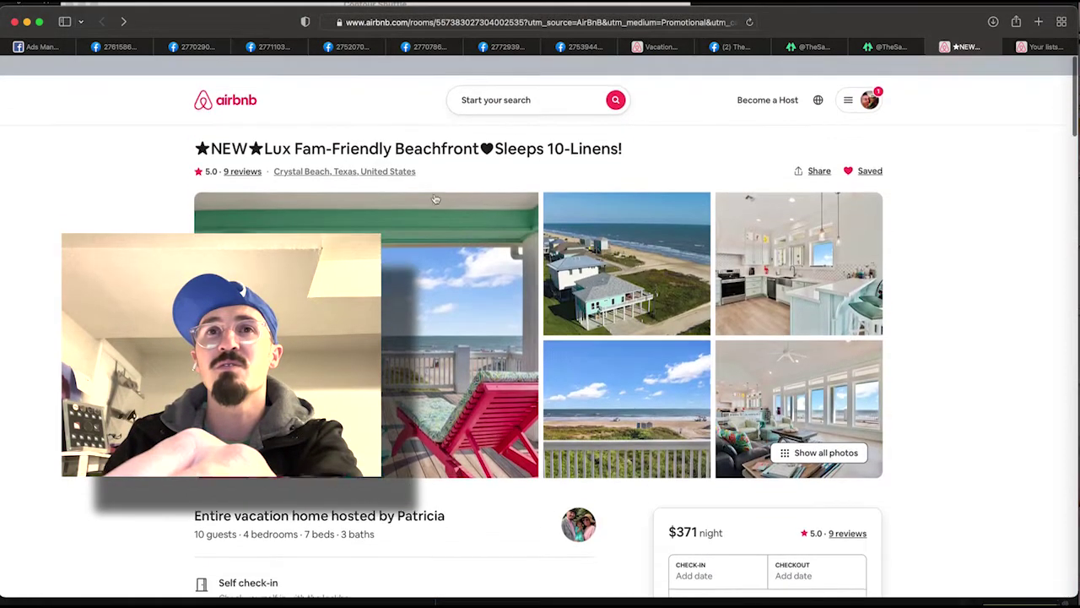
left_click_drag(650, 132, 196, 125)
key("super+c")
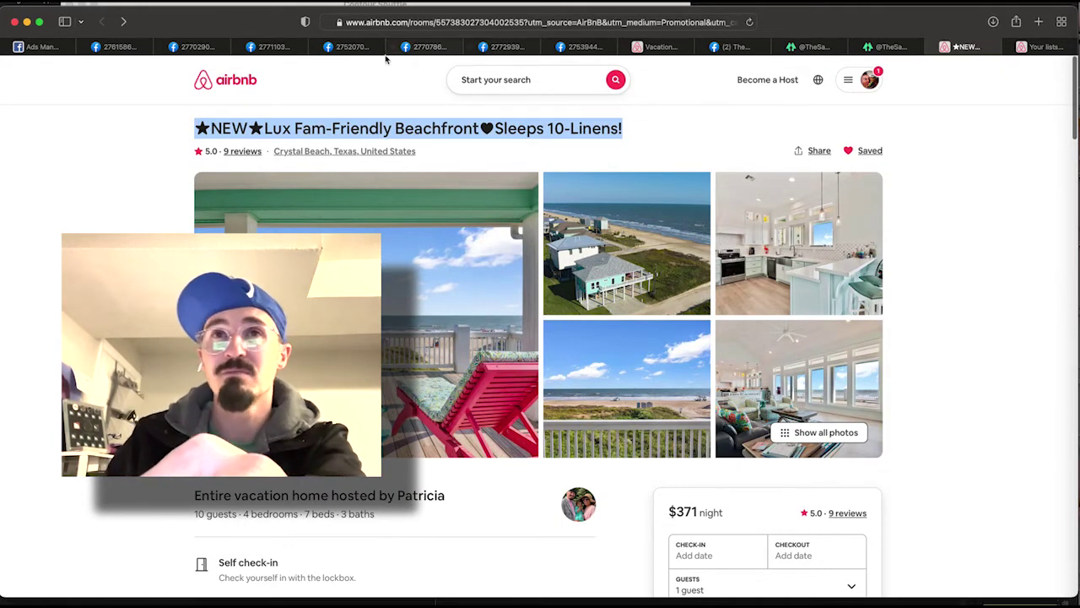
Return to the All of Texas Ads ad and paste the copied listing title as its primary text
left_click(51, 49)
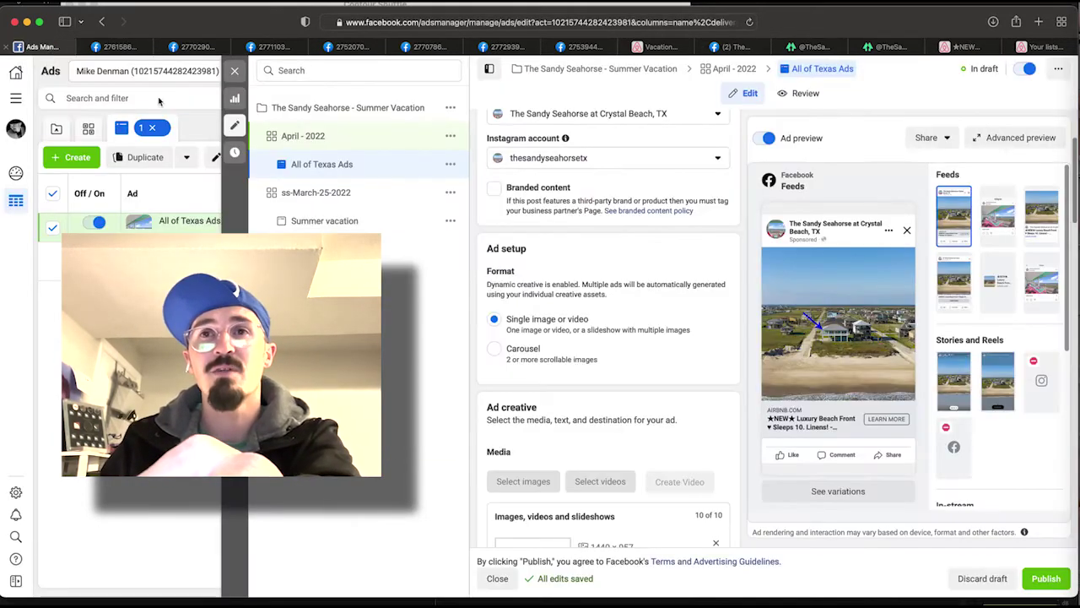
scroll(635, 375, "down", 5)
scroll(635, 375, "down", 10)
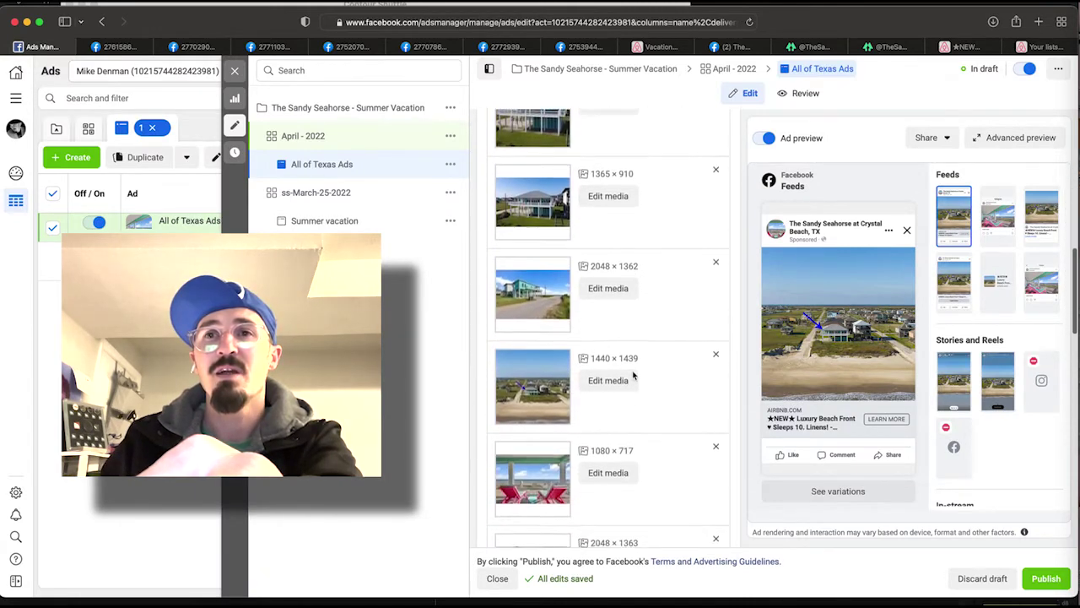
scroll(633, 376, "down", 5)
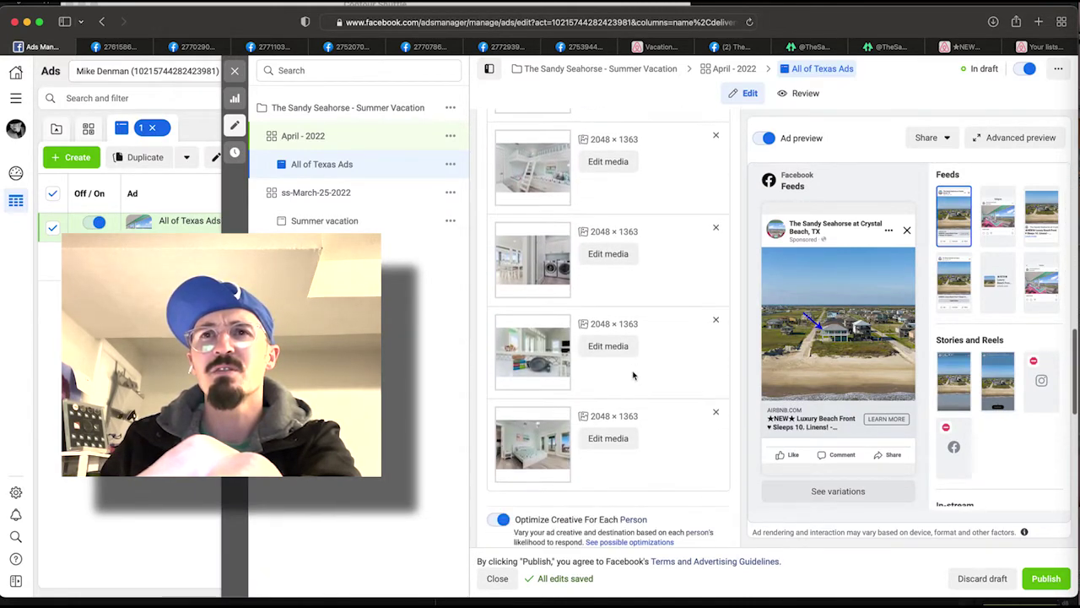
scroll(634, 376, "down", 1)
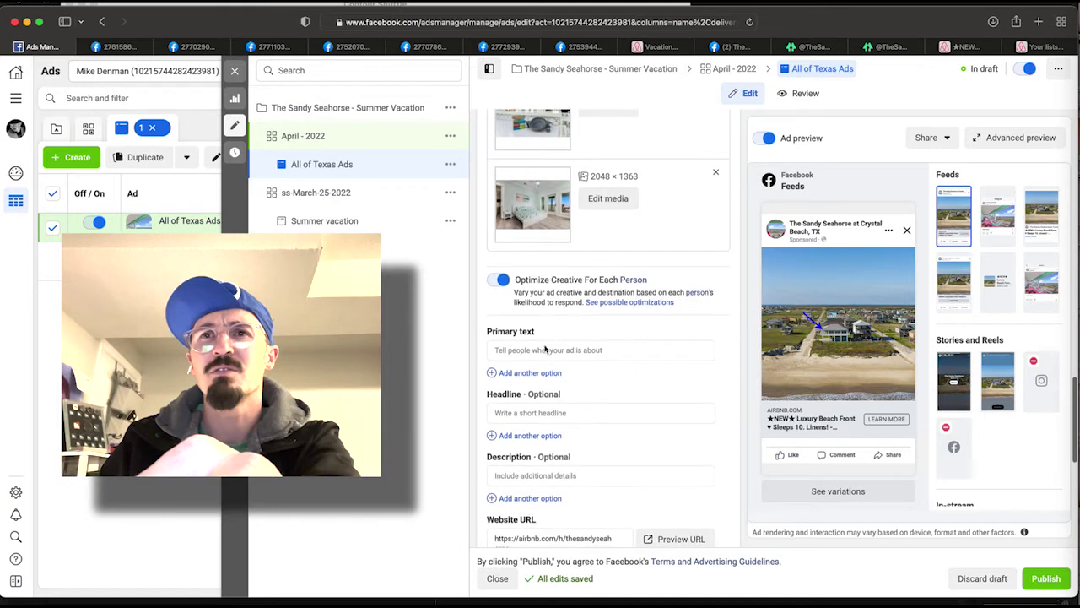
left_click(520, 348)
key("super+v")
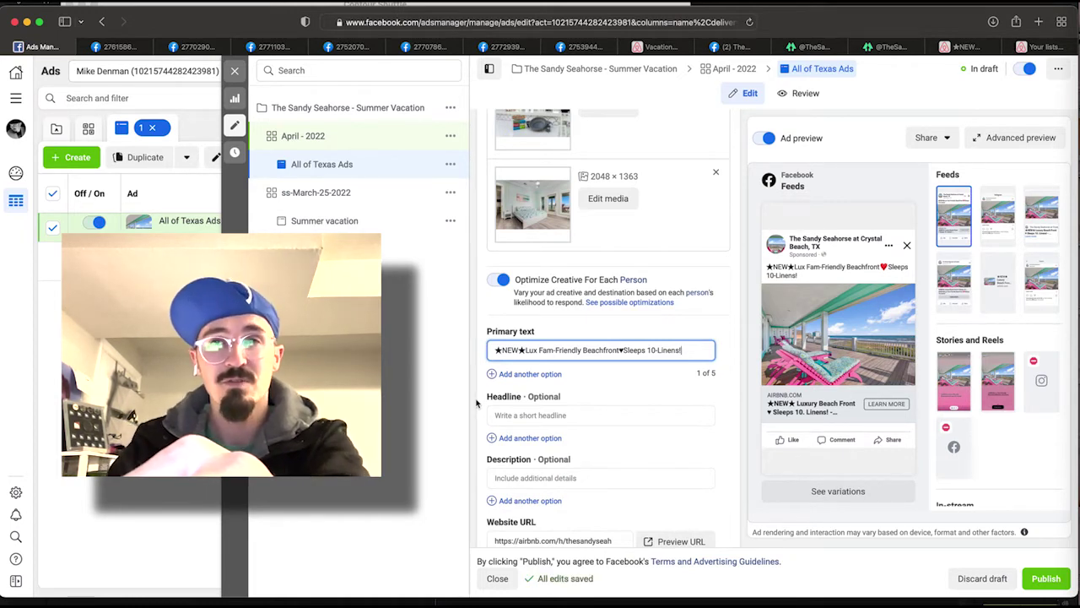
Use the same listing title, "★NEW★Lux Fam-Friendly Beachfront♥Sleeps 10-Linens!", for the ad's headline and description
scroll(479, 407, "down", 3)
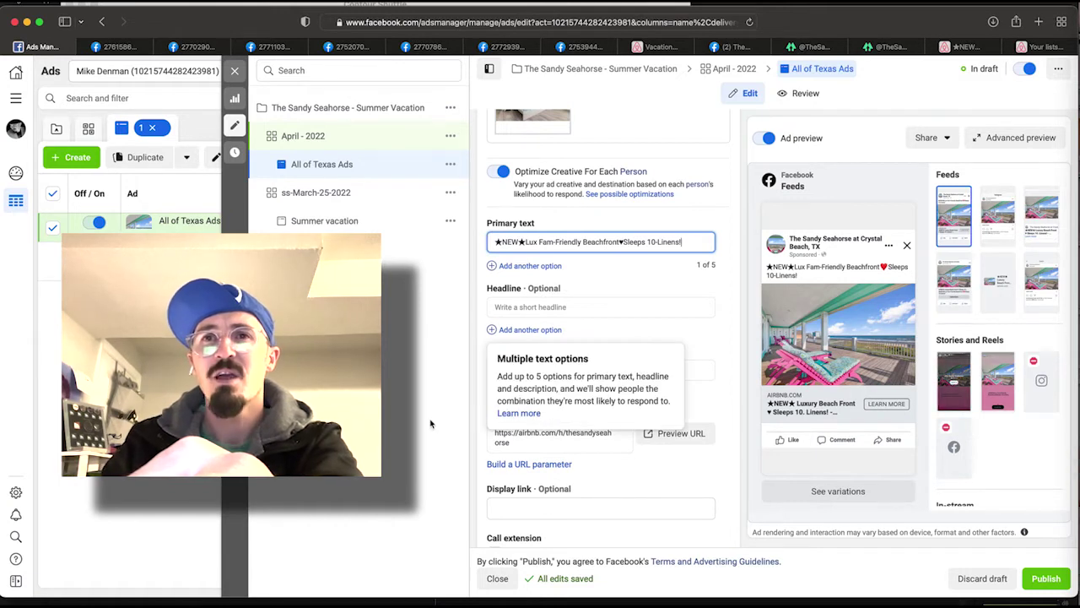
left_click(513, 308)
key("ctrl+v")
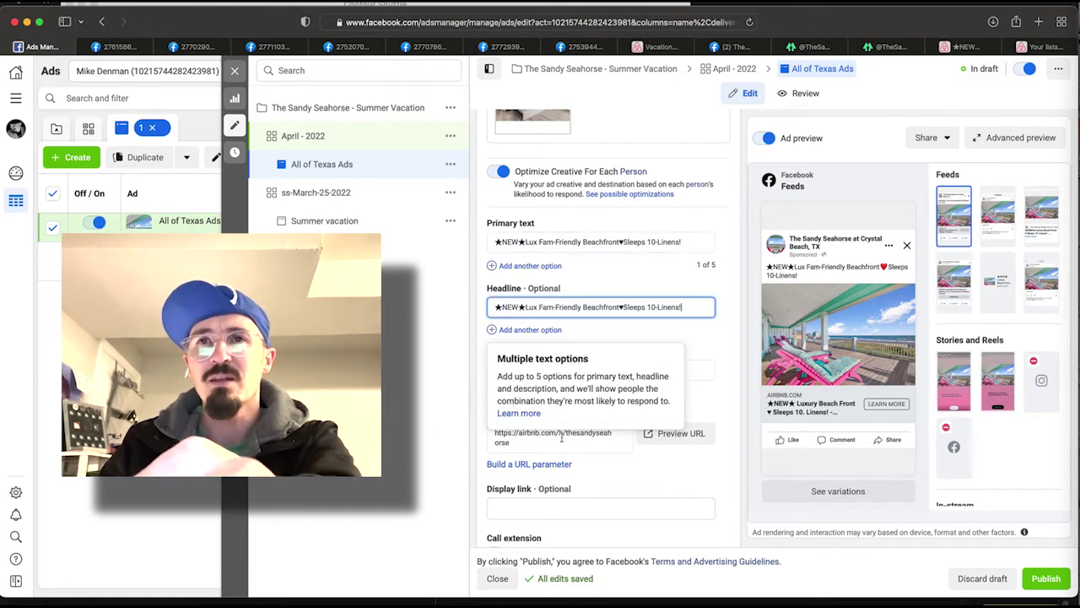
left_click(529, 374)
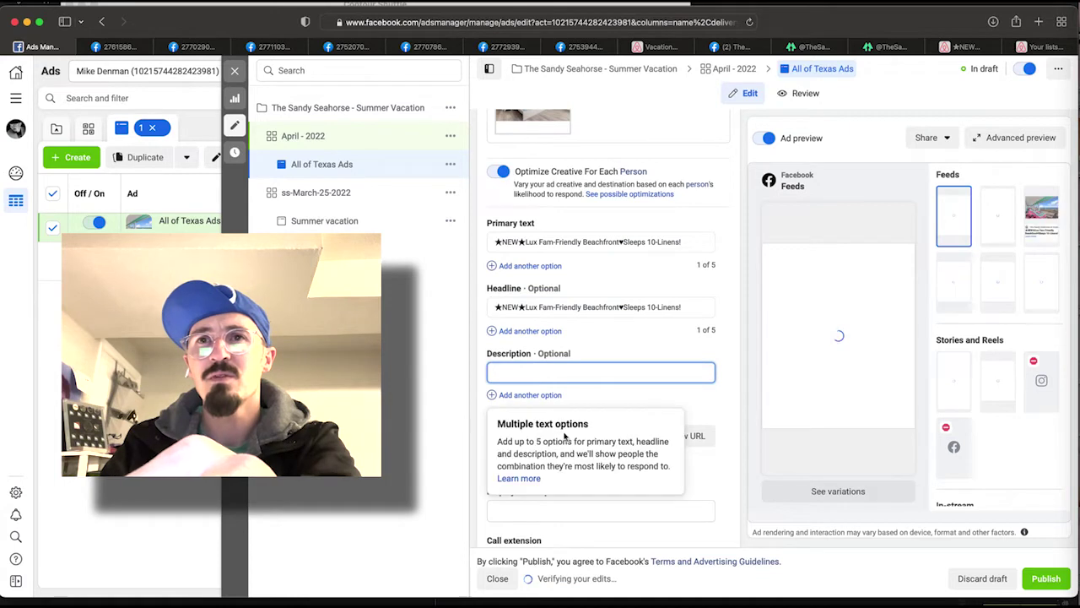
key("ctrl+v")
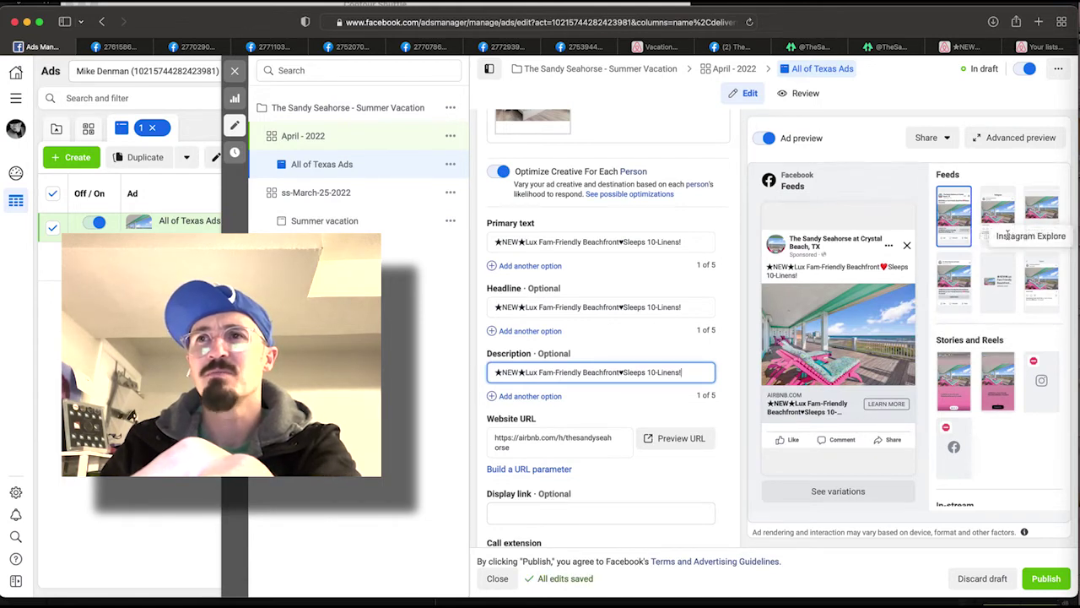
Preview the ad in the Facebook video feeds and right column placements, and return to the Facebook Feeds preview
left_click(955, 280)
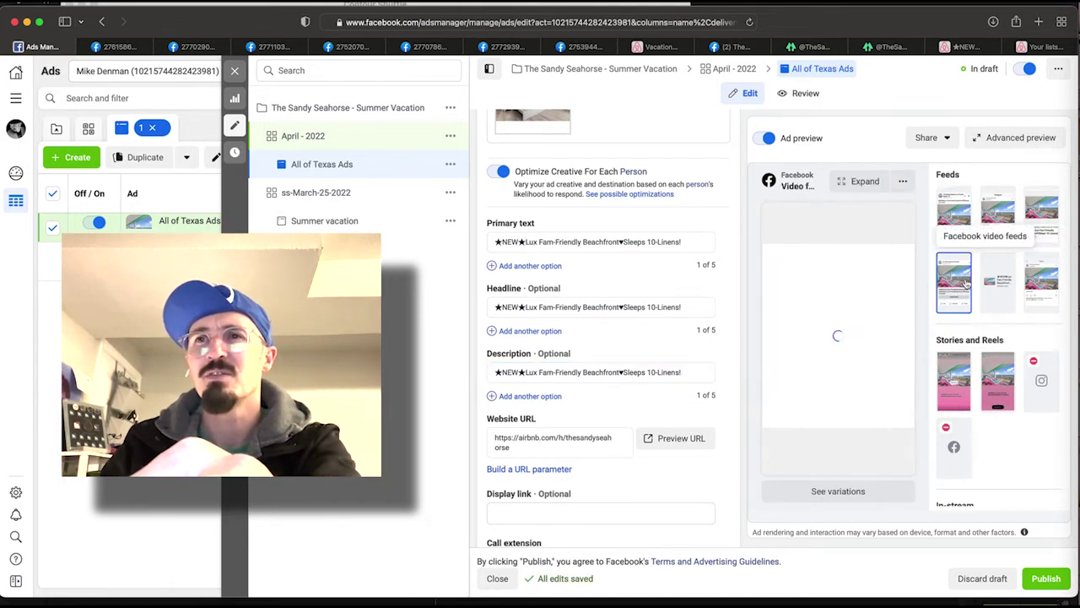
left_click(1009, 287)
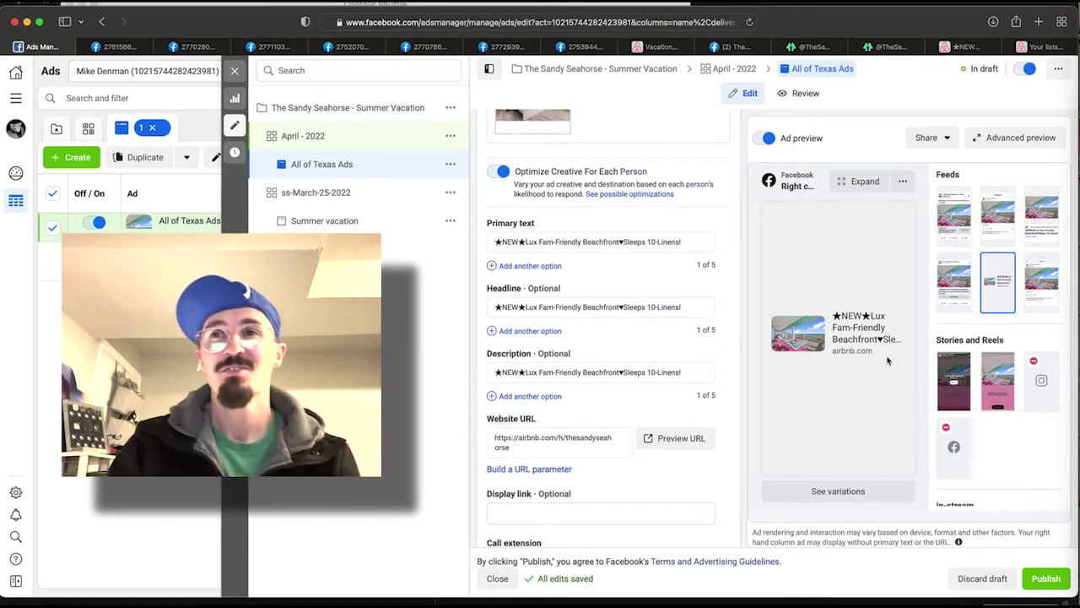
scroll(887, 360, "down", 1)
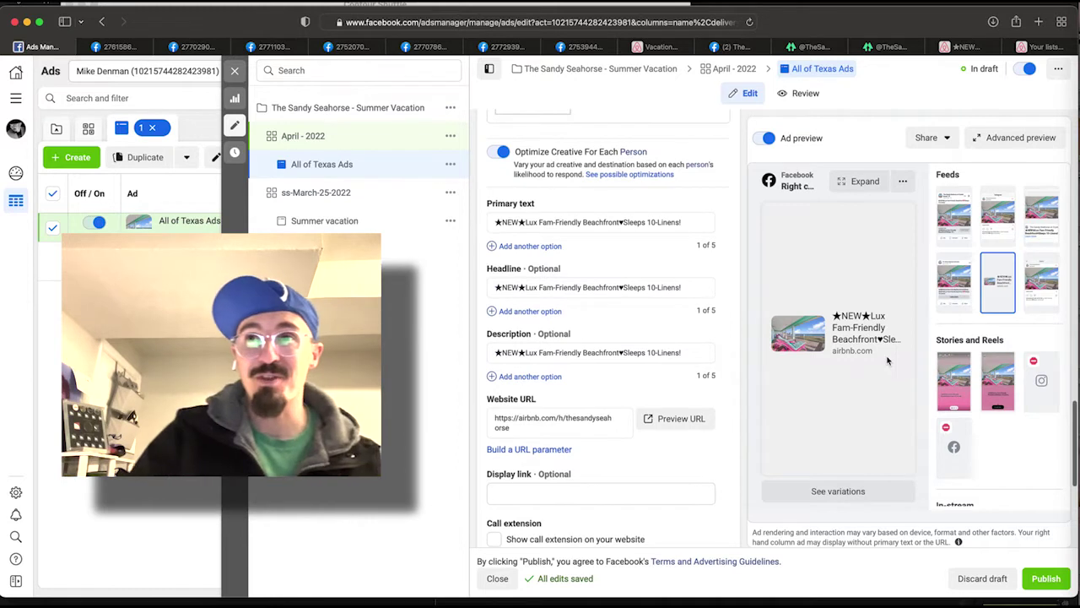
scroll(882, 352, "up", 2)
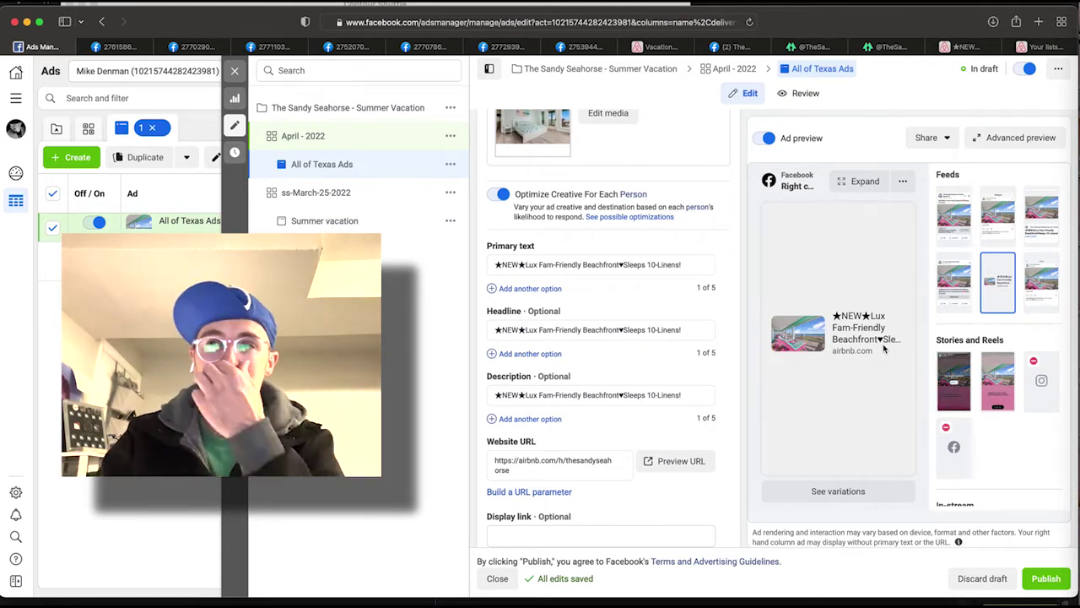
left_click(953, 216)
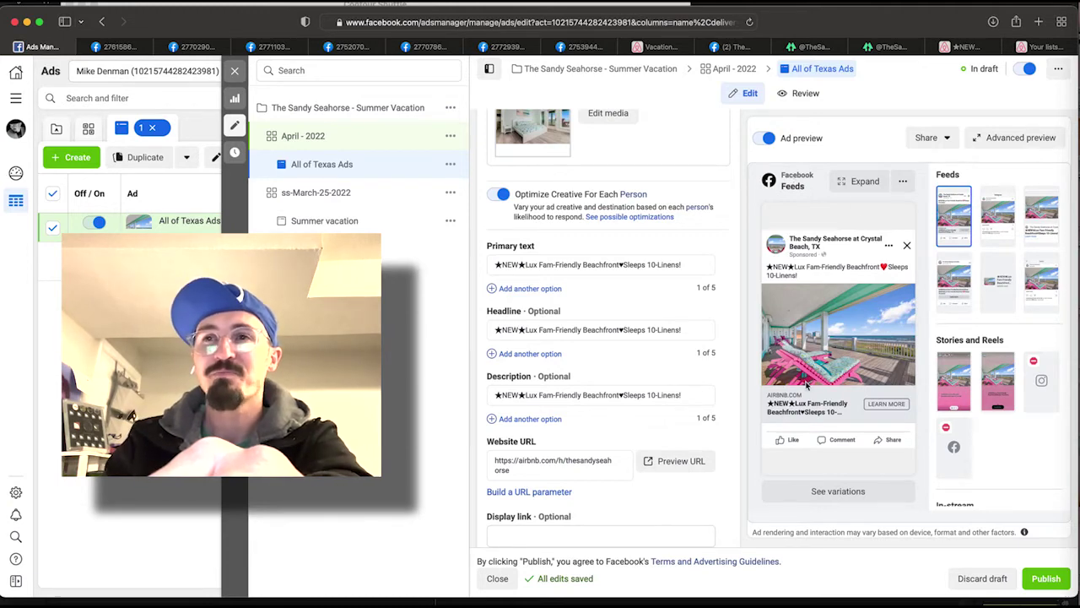
Add a second primary text option reading "Vacation in Crystal Beach!"
left_click(537, 288)
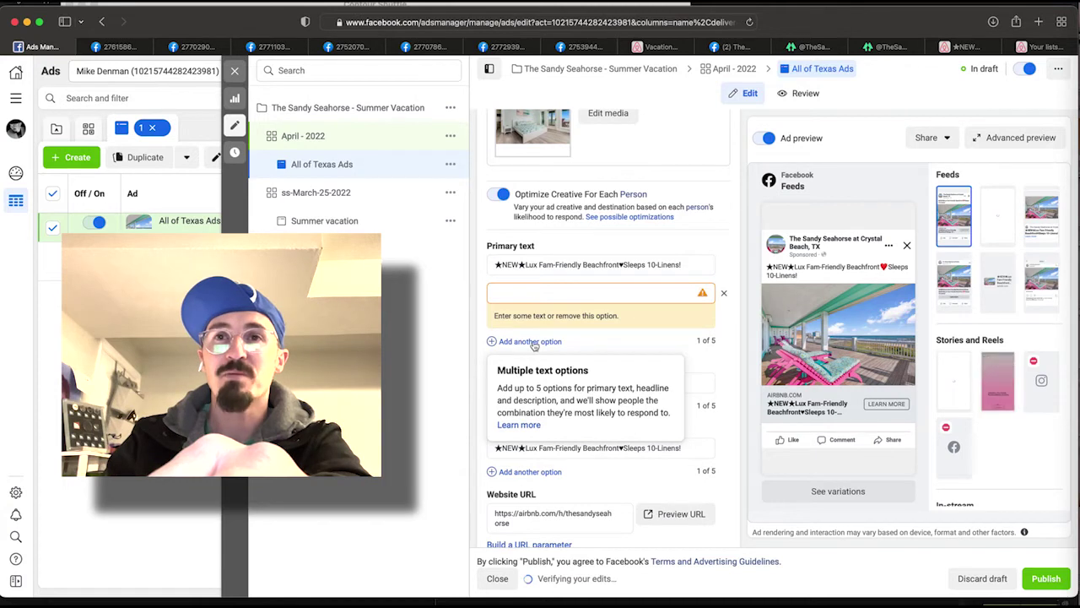
left_click(529, 292)
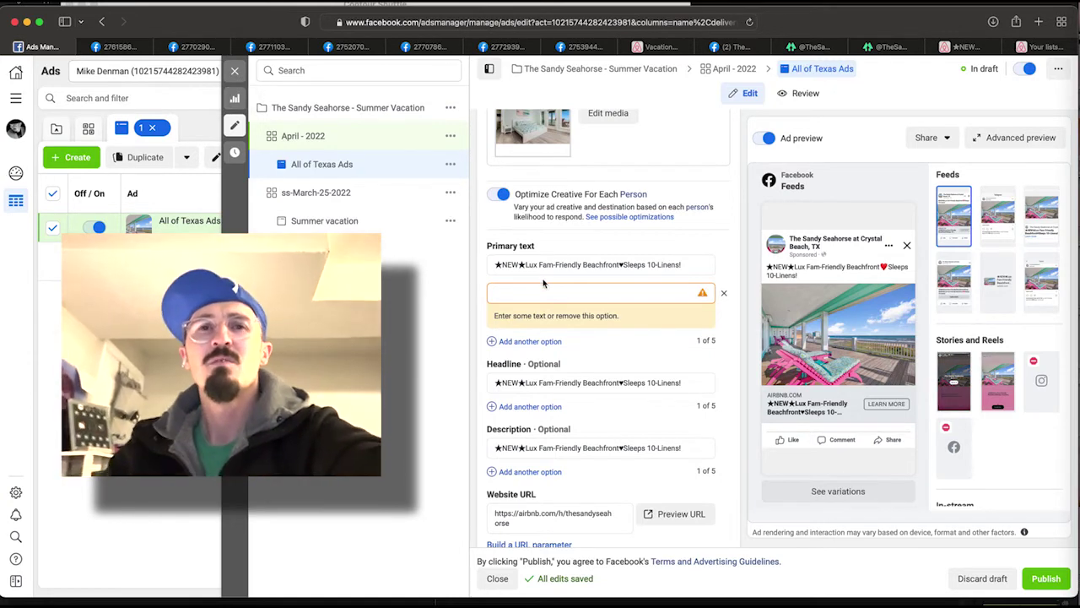
left_click(540, 291)
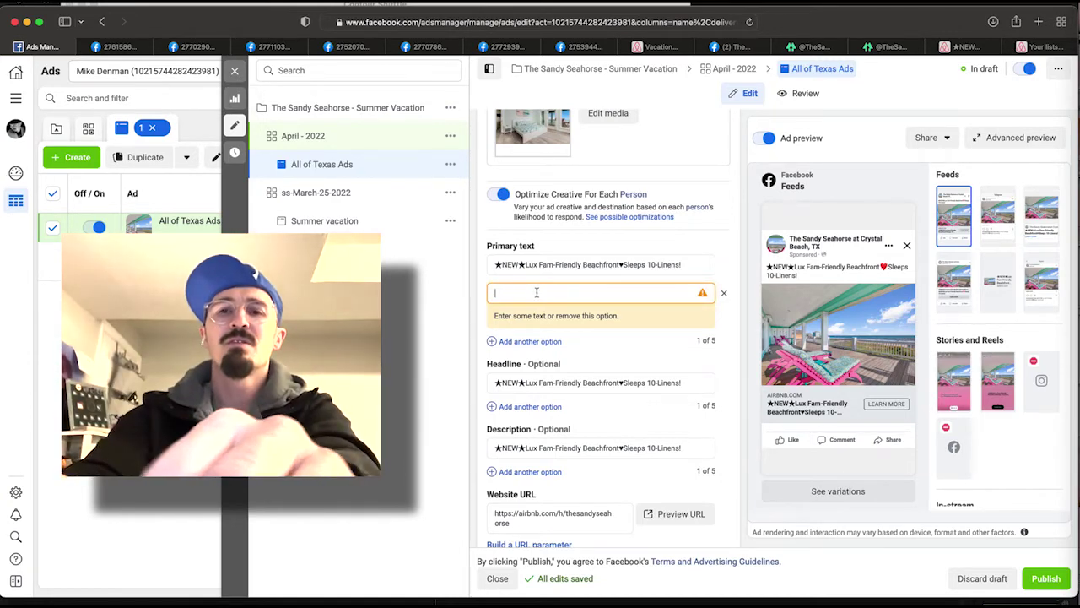
type("Vacation in  Crystal Beach!")
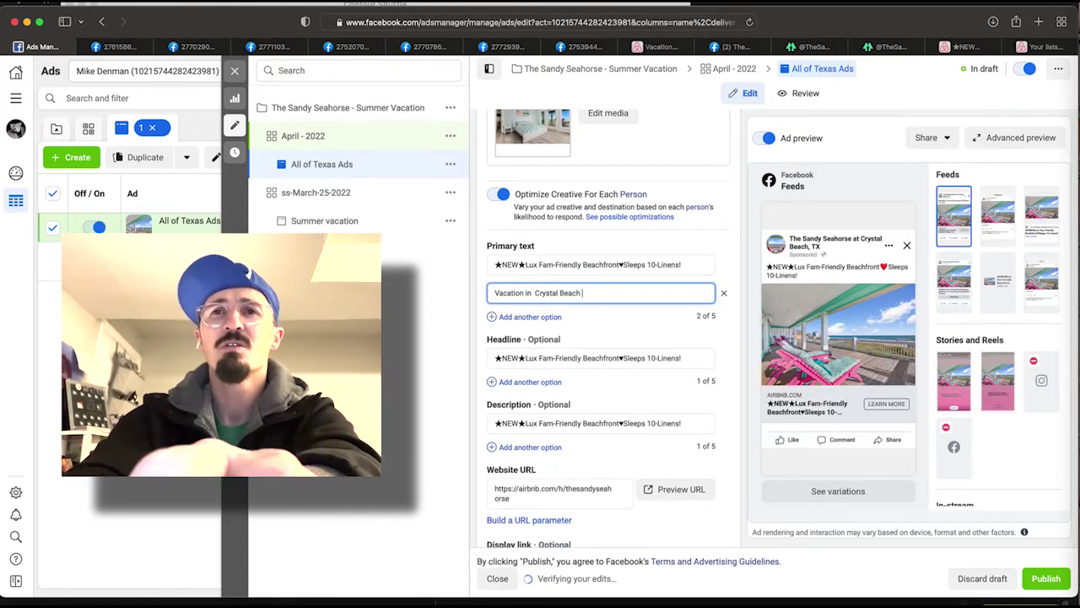
Add a third primary text option reading "Beach front Vacation Spot in Crystal Beach!"
left_click(516, 316)
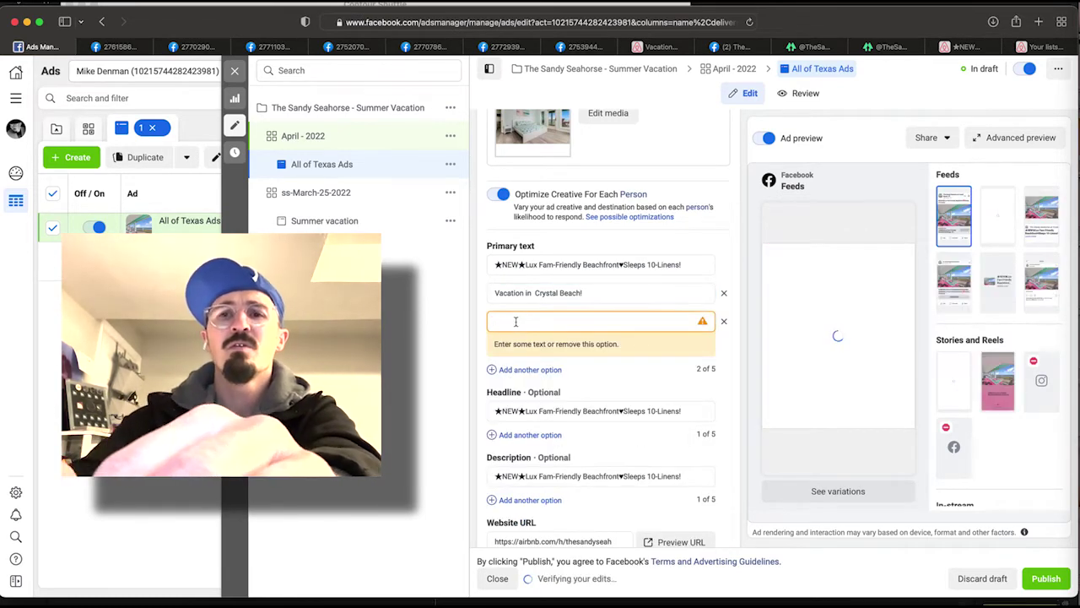
type("Beach")
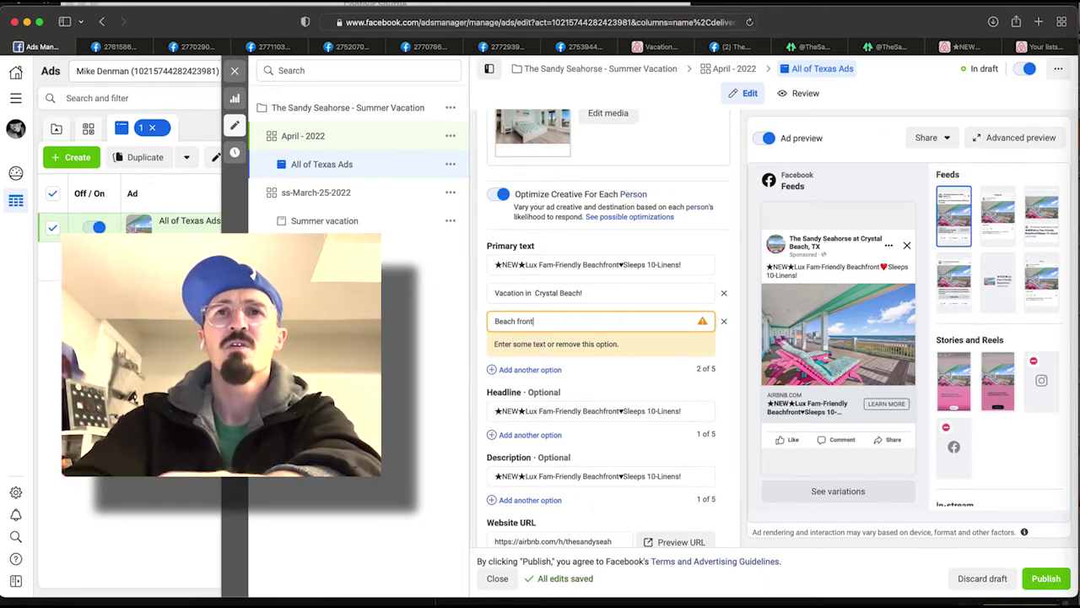
type("front Vacation Spot in Crs")
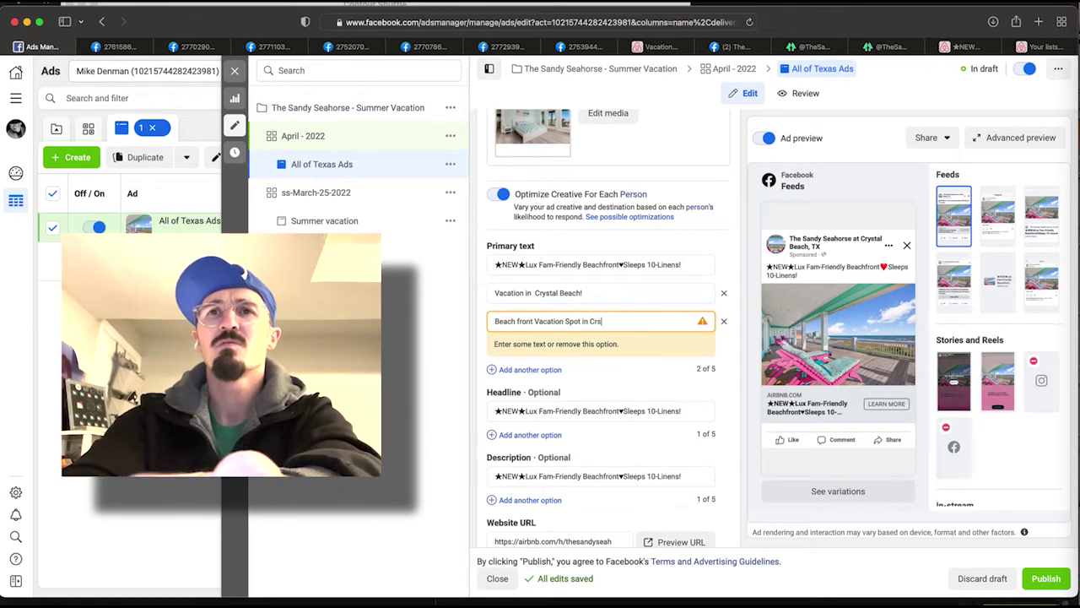
key("BackSpace")
type("ystal Beach!")
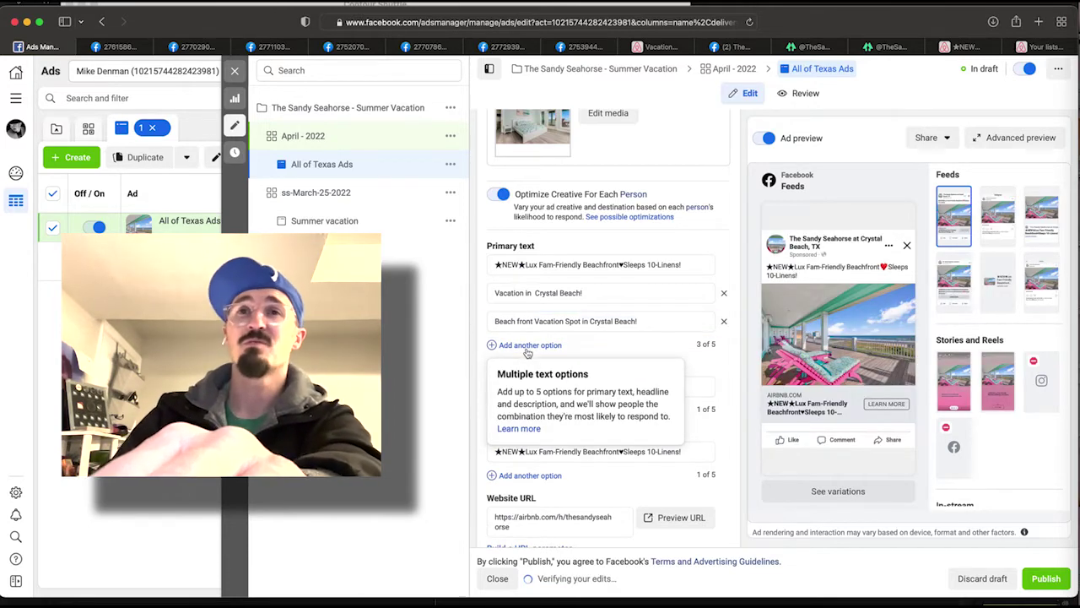
Add a fourth primary text option reading "Visit Crystal Beach!", correcting the misspelled "Crystal"
left_click(528, 346)
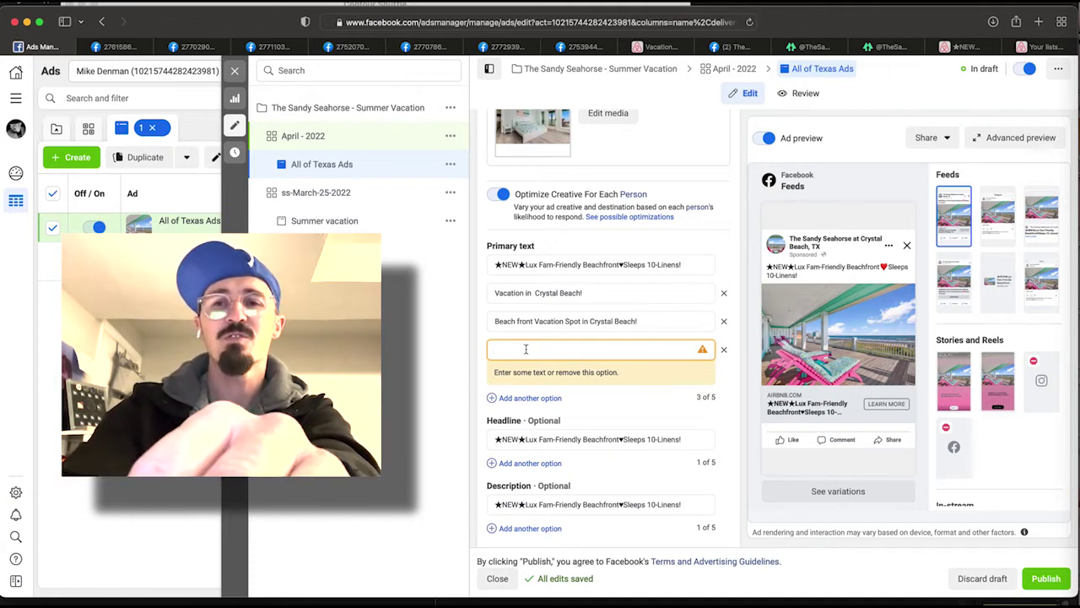
type("Visi")
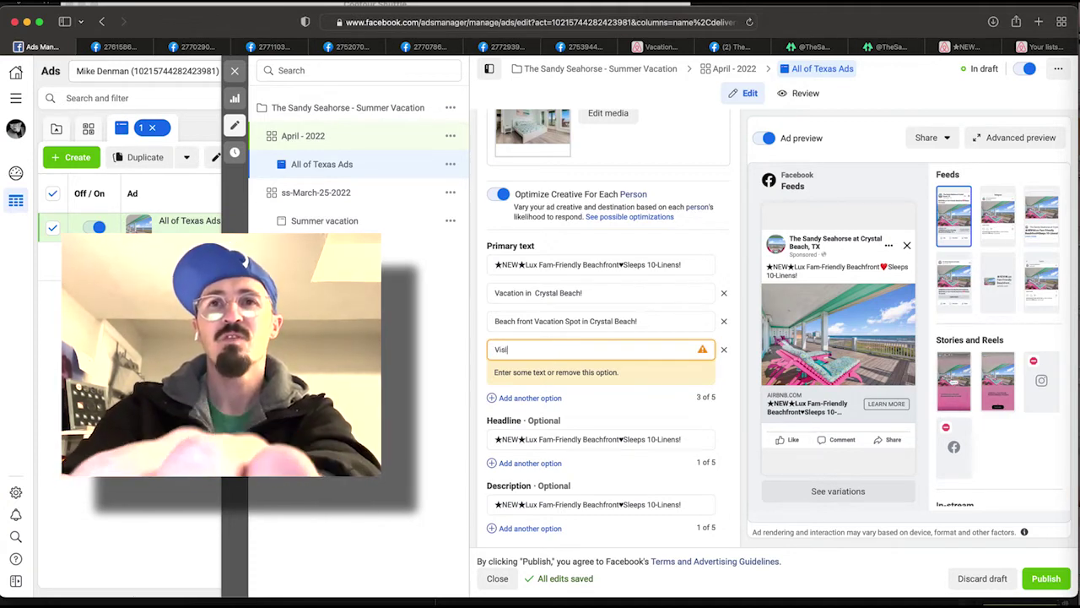
type("t Crsytal Beach")
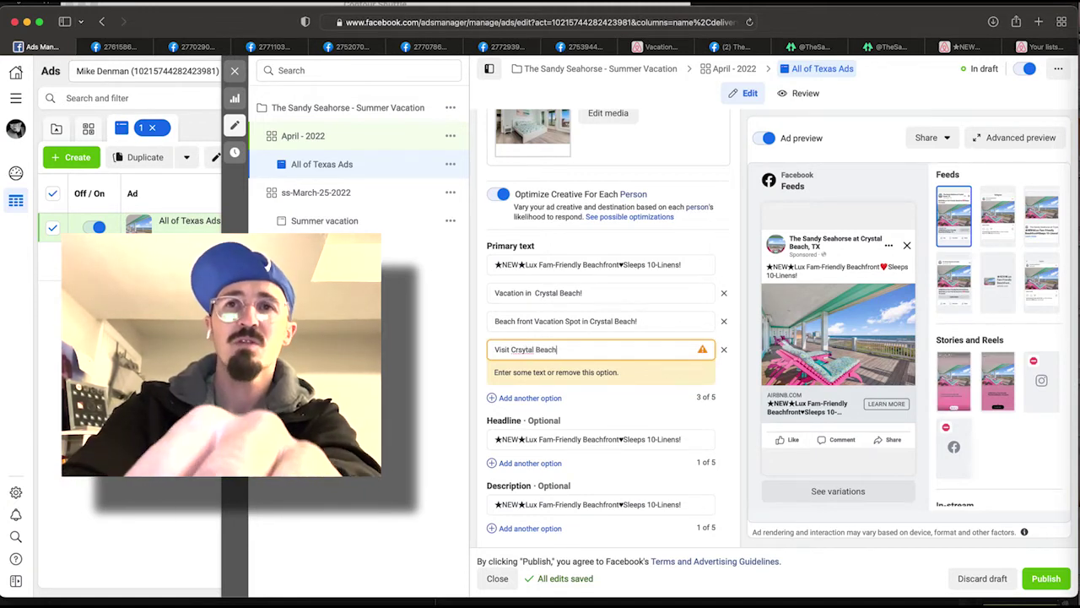
type("!")
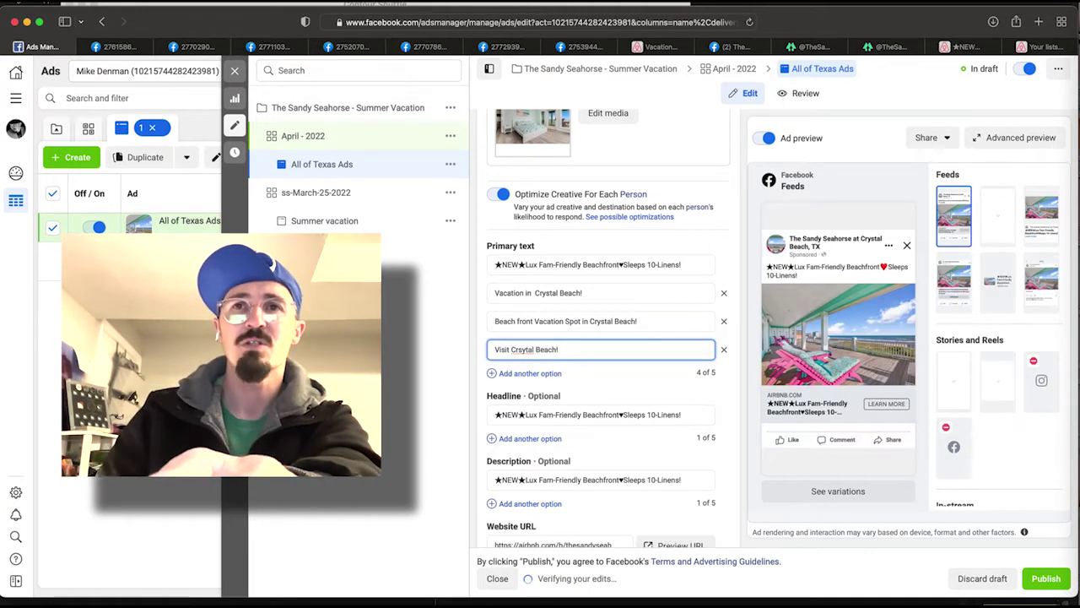
right_click(535, 347)
left_click(550, 351)
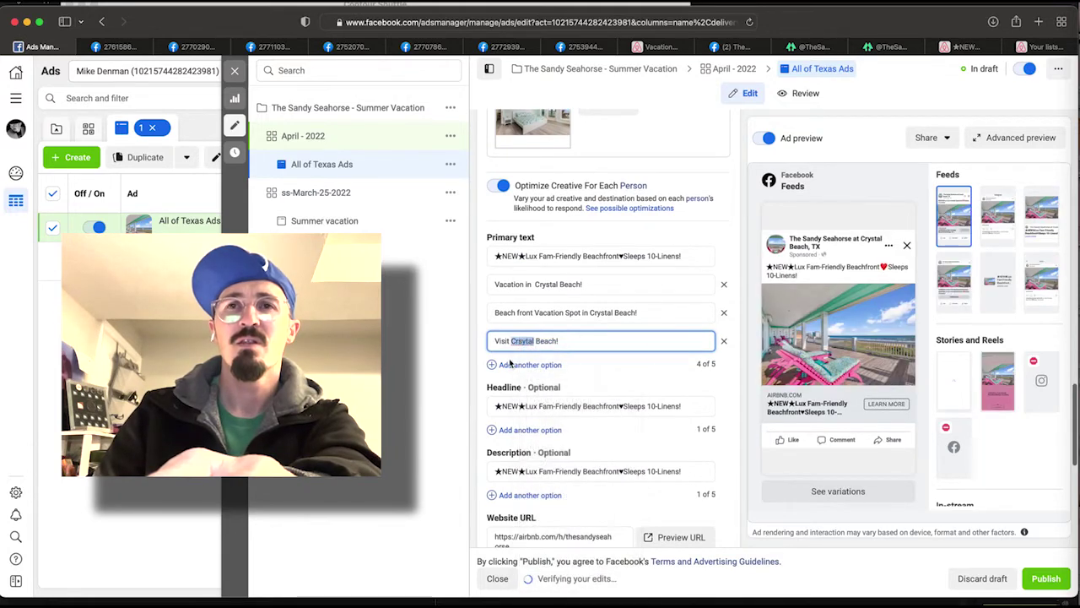
Add a fifth primary text option reading "Beach Front in Crystal Beach! Full view of the Gulf!"
left_click(523, 364)
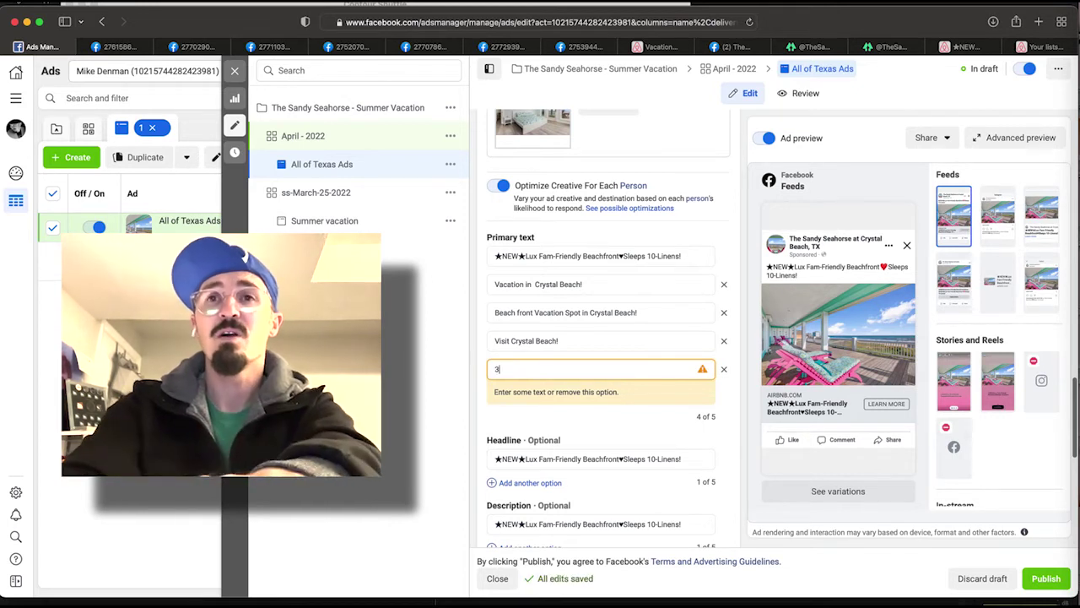
key("BackSpace")
key("BackSpace")
key("BackSpace")
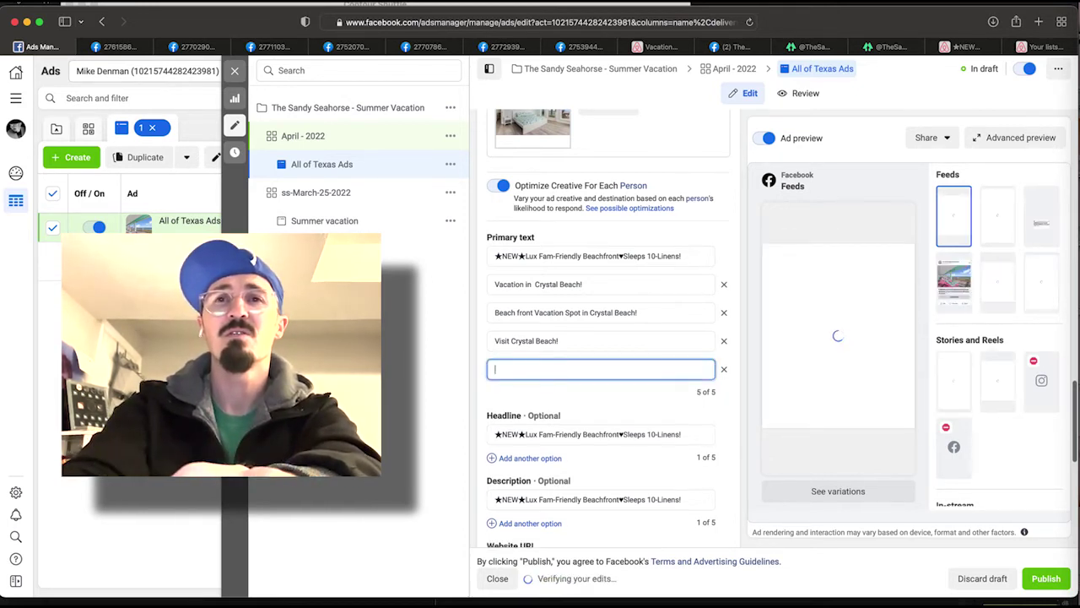
type("Full ")
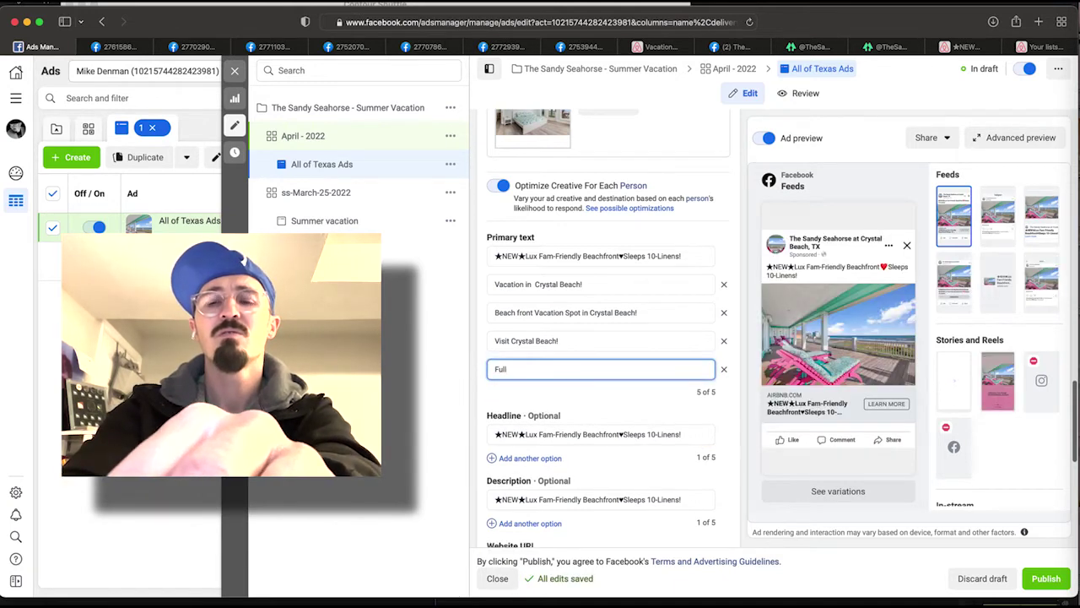
type("view of the Gulf!")
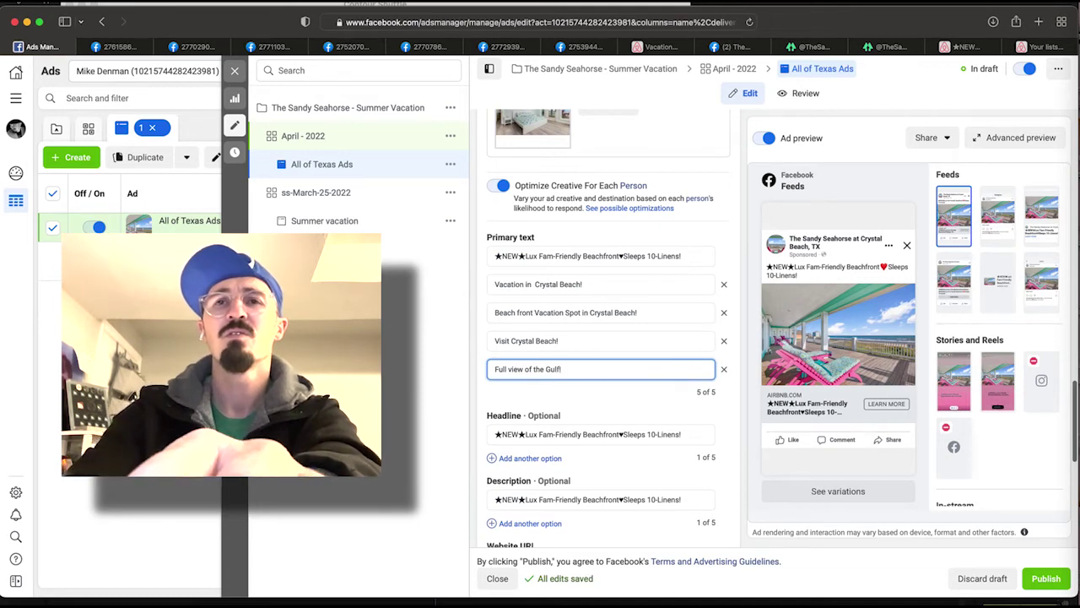
type("Beach Fr")
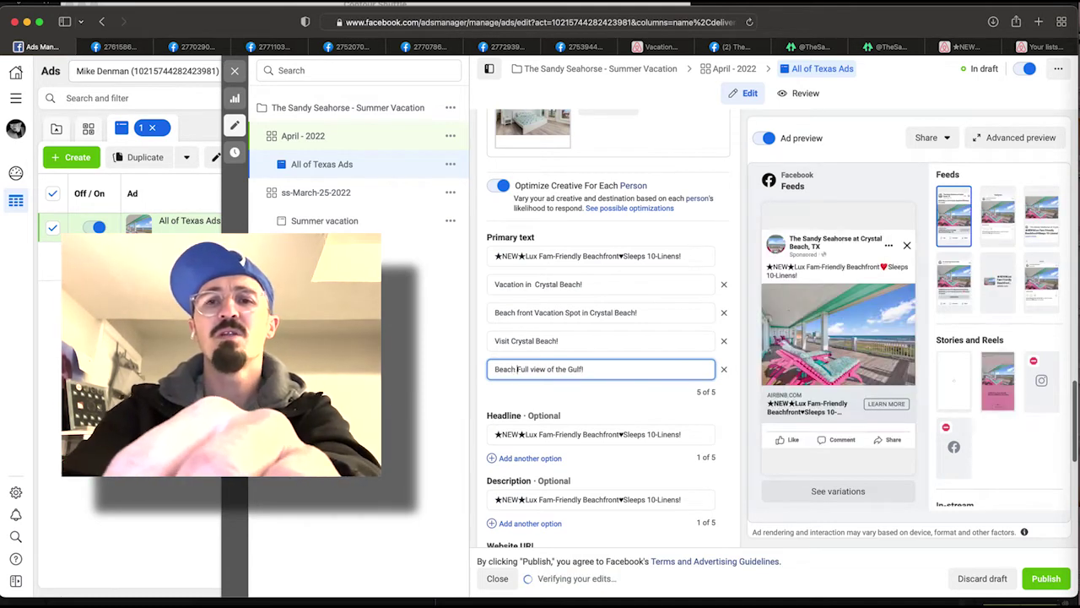
type("ont ")
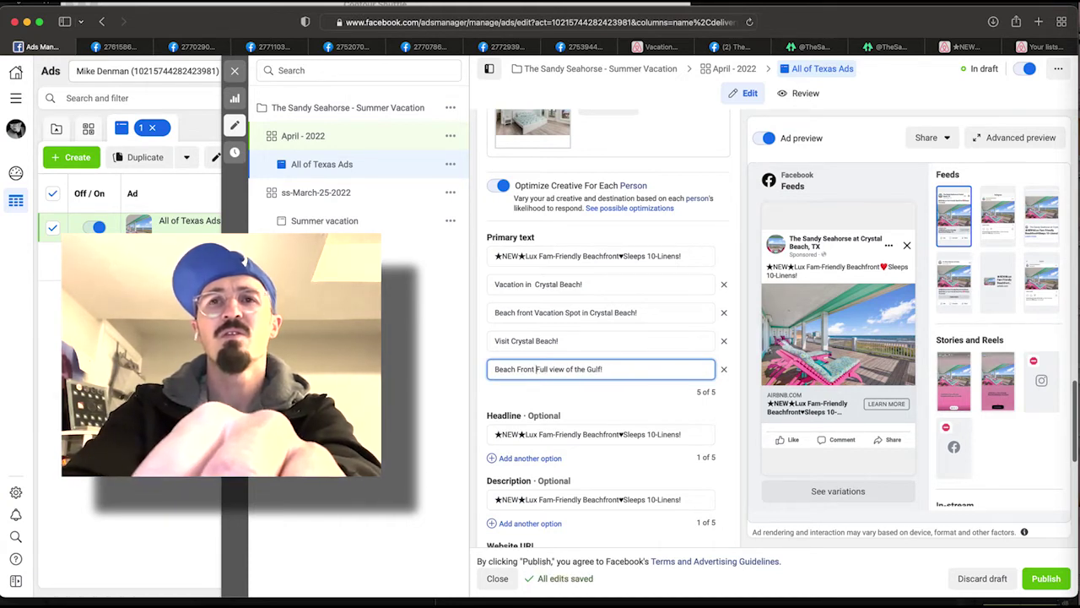
type("in C")
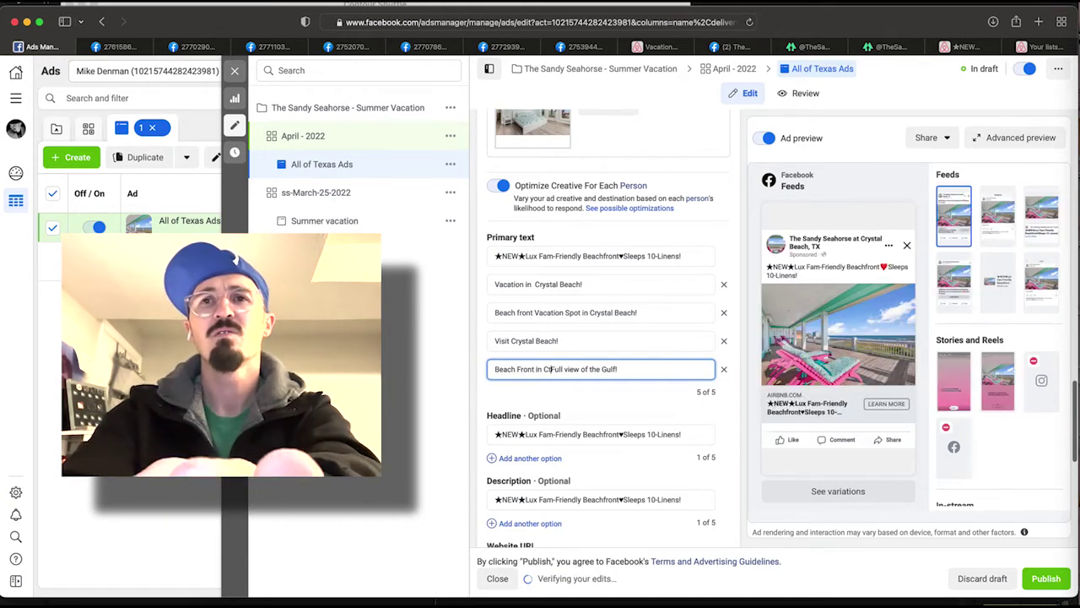
type("rystal Beac")
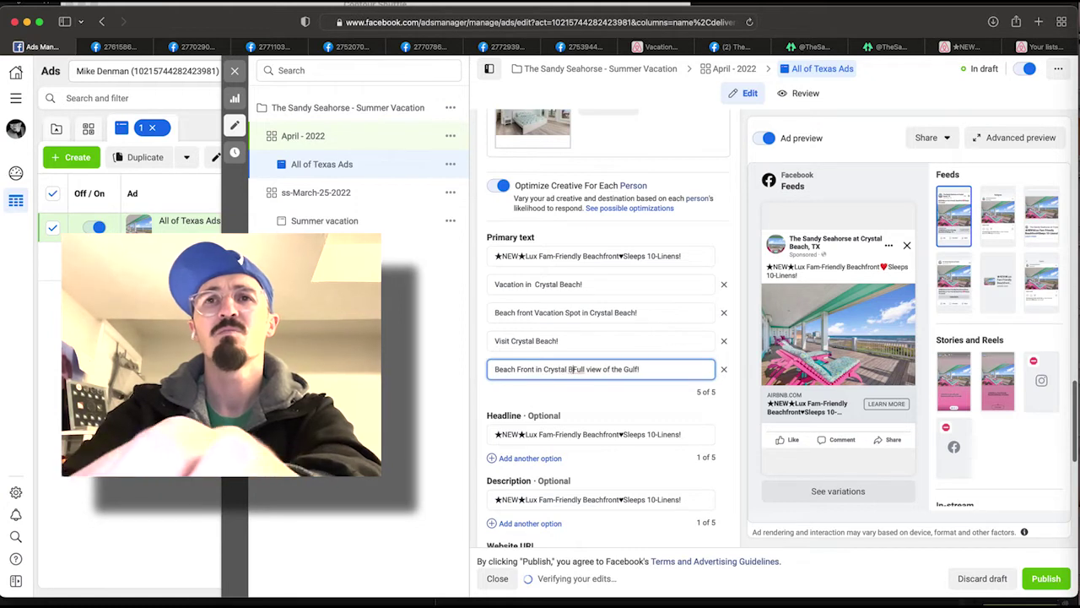
type("h!")
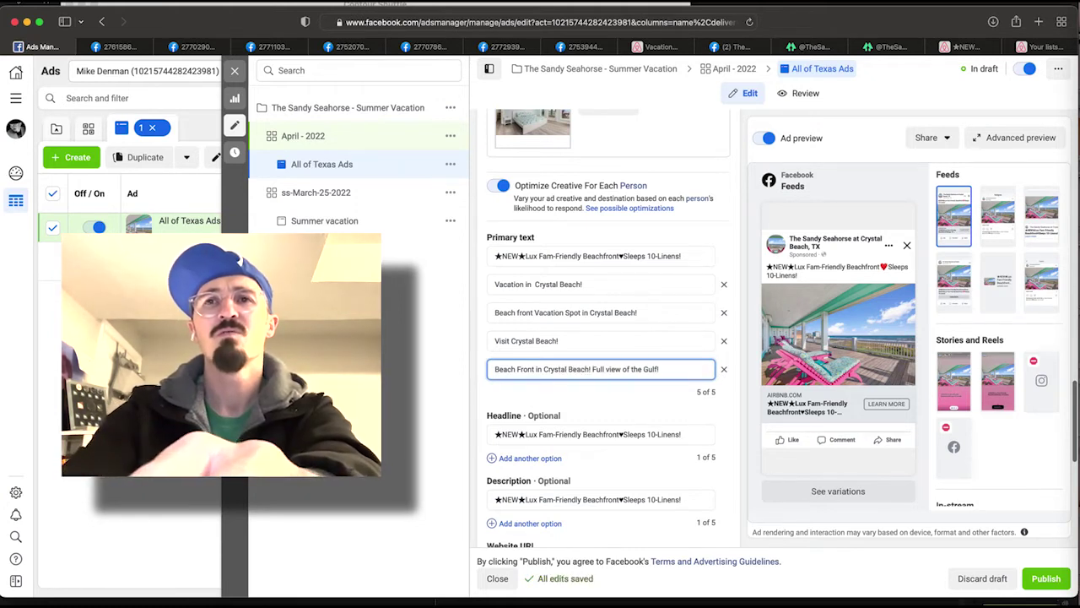
key("End")
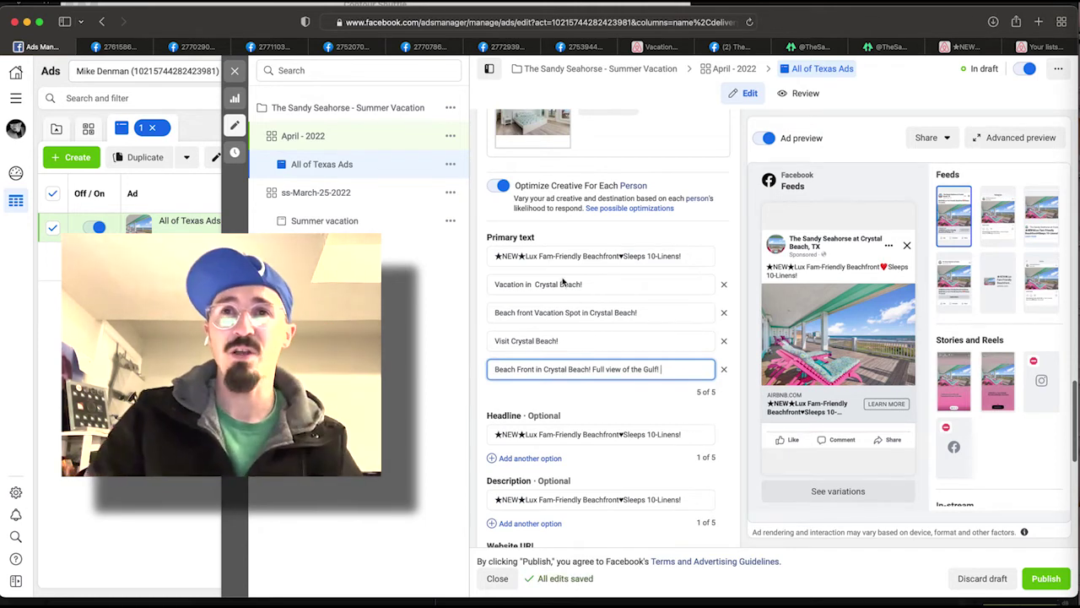
left_click(560, 260)
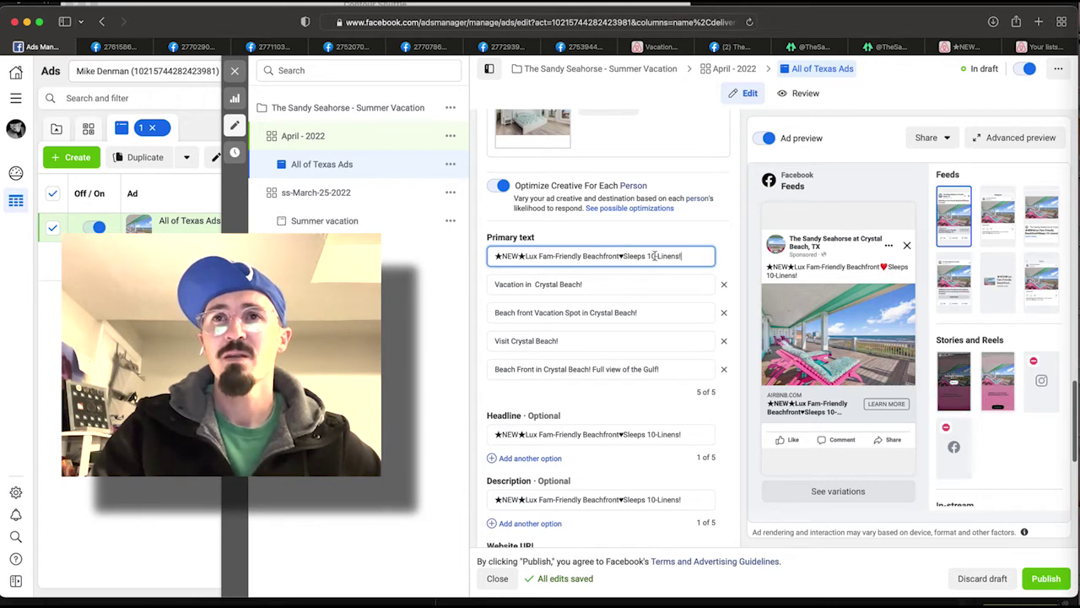
Add a second headline option reading "Vacation with your family!"
scroll(525, 422, "down", 2)
left_click(523, 383)
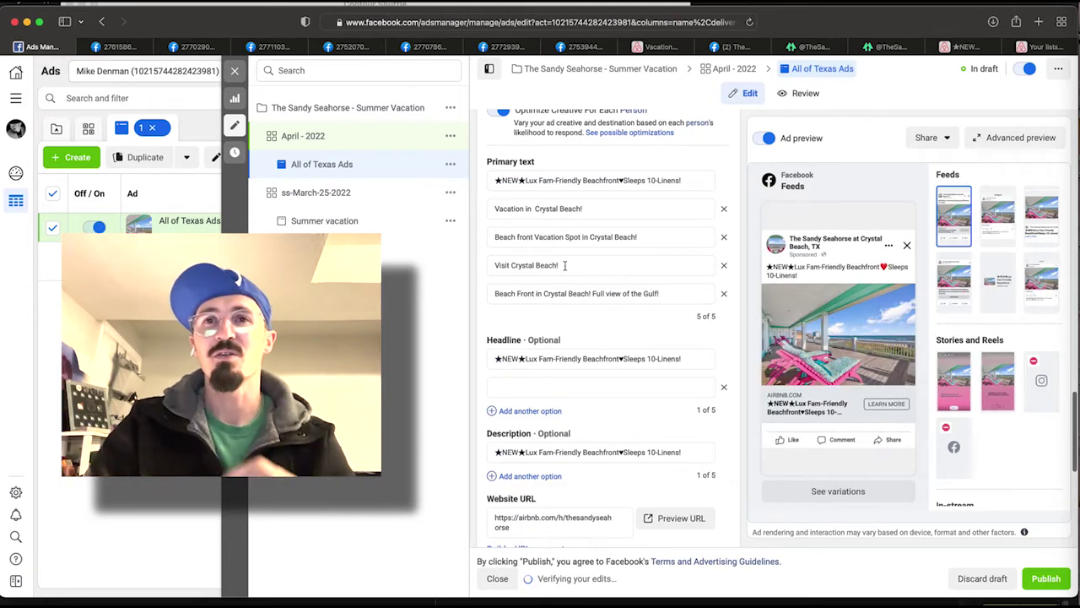
left_click(524, 385)
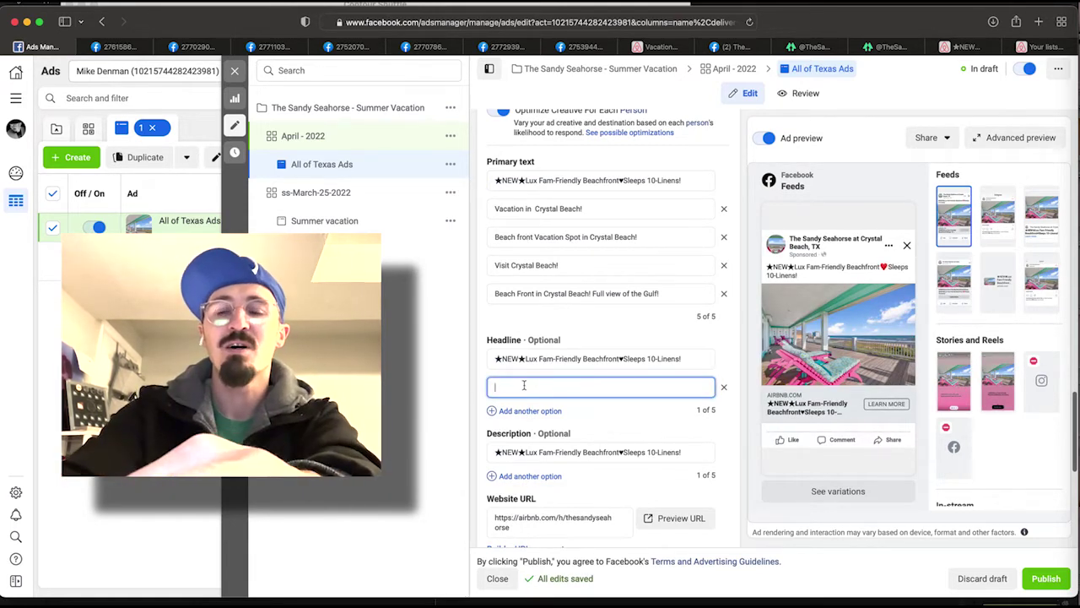
type("Vacation")
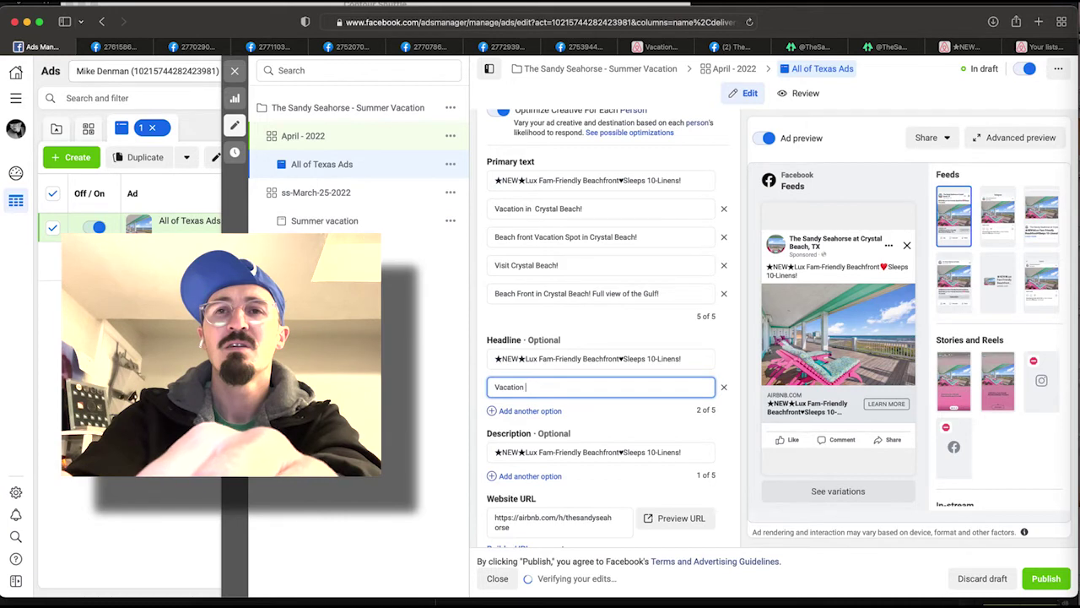
type(" with yo")
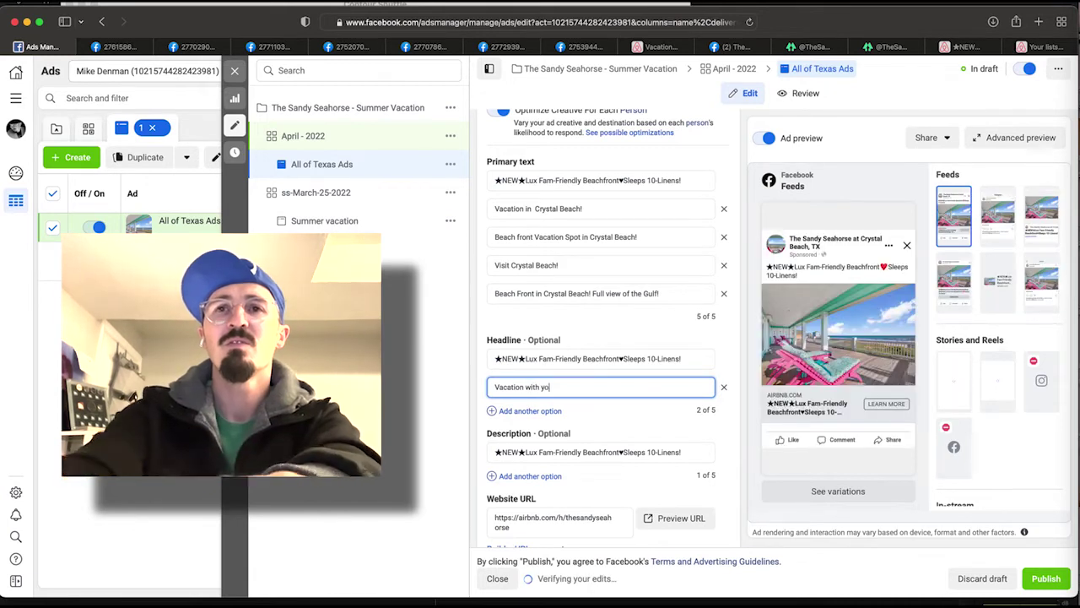
type("ur family!")
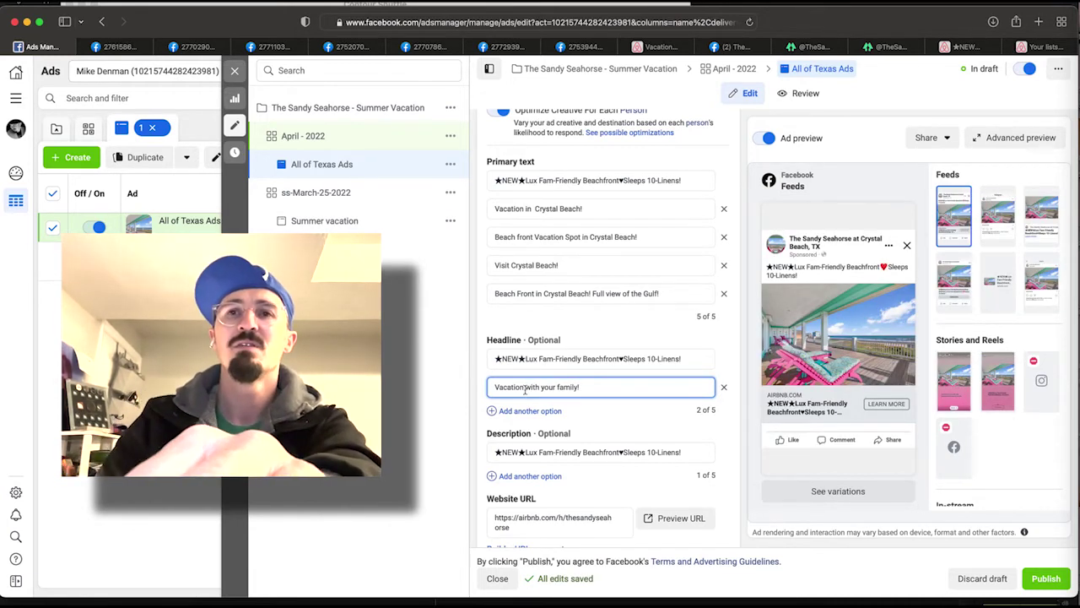
Add a third headline option reading "Bring the Family" and a fourth reading "Family Friendly!"
left_click(523, 411)
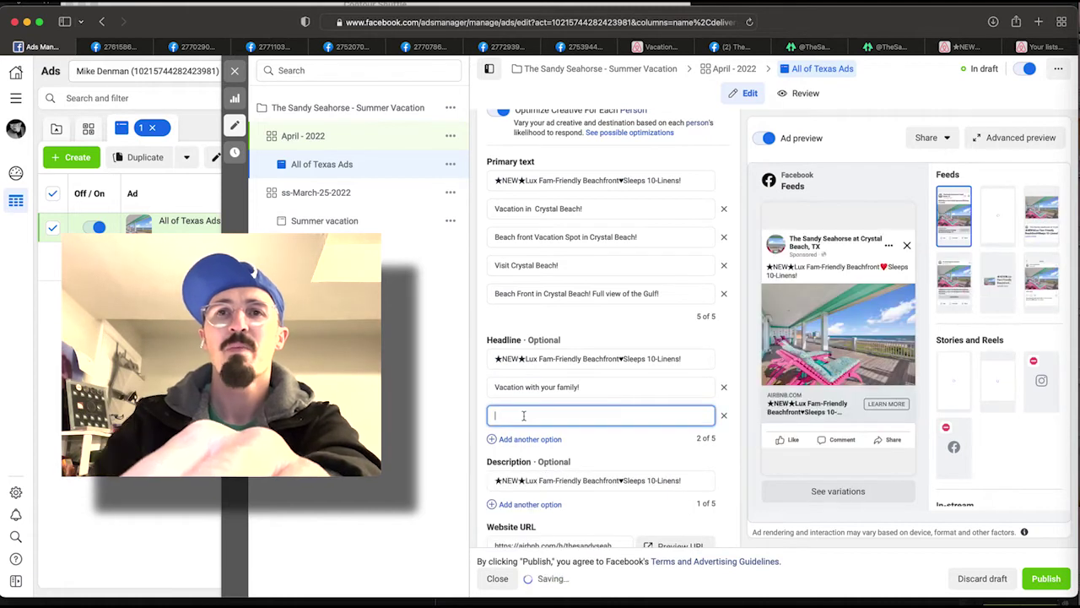
type("Bring the Family")
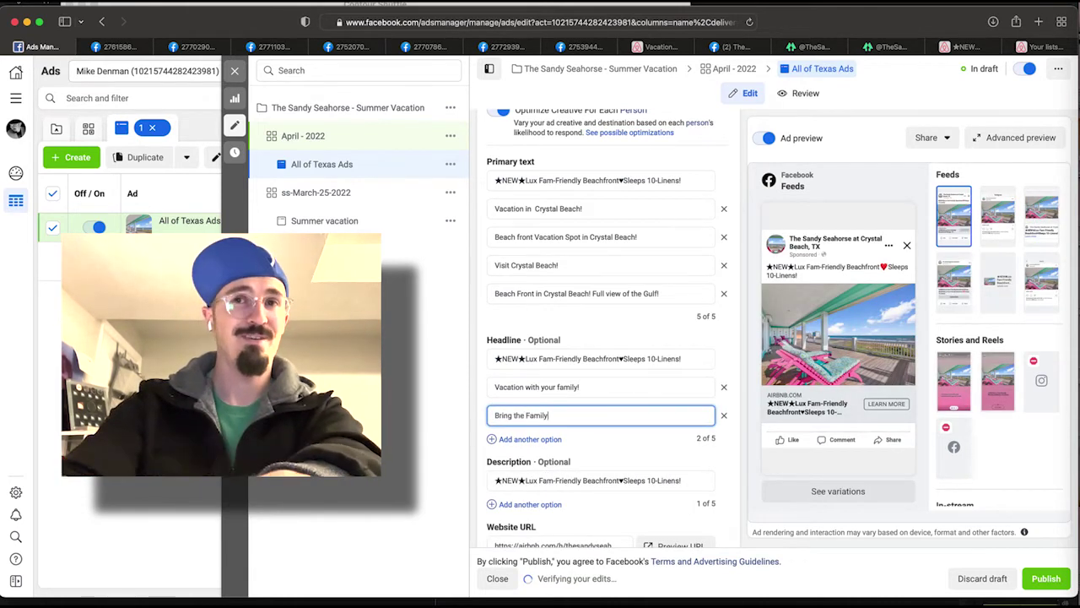
left_click(529, 438)
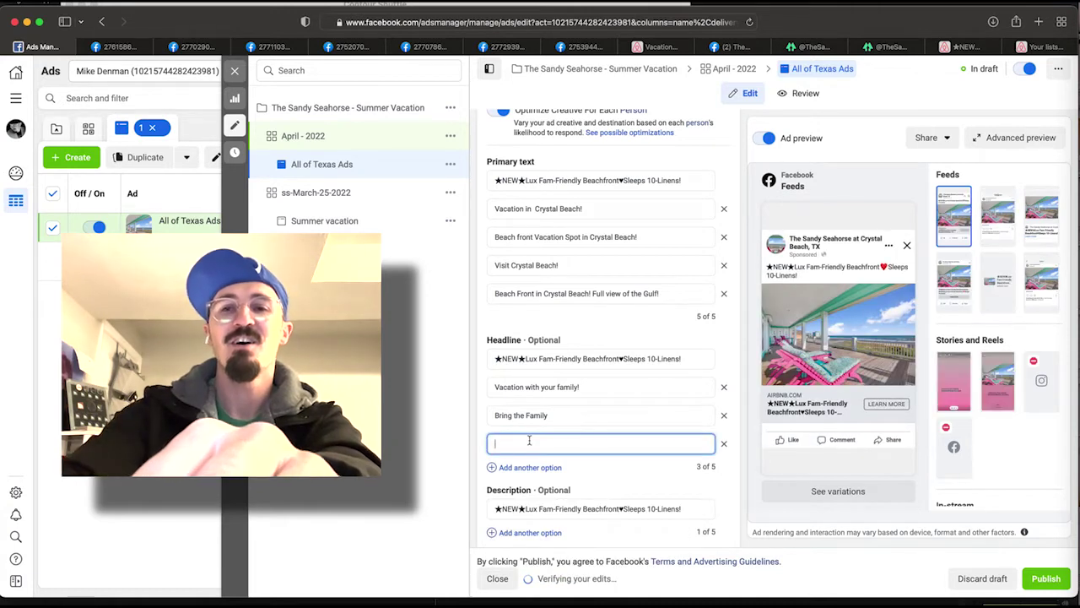
type("Family Friendly!")
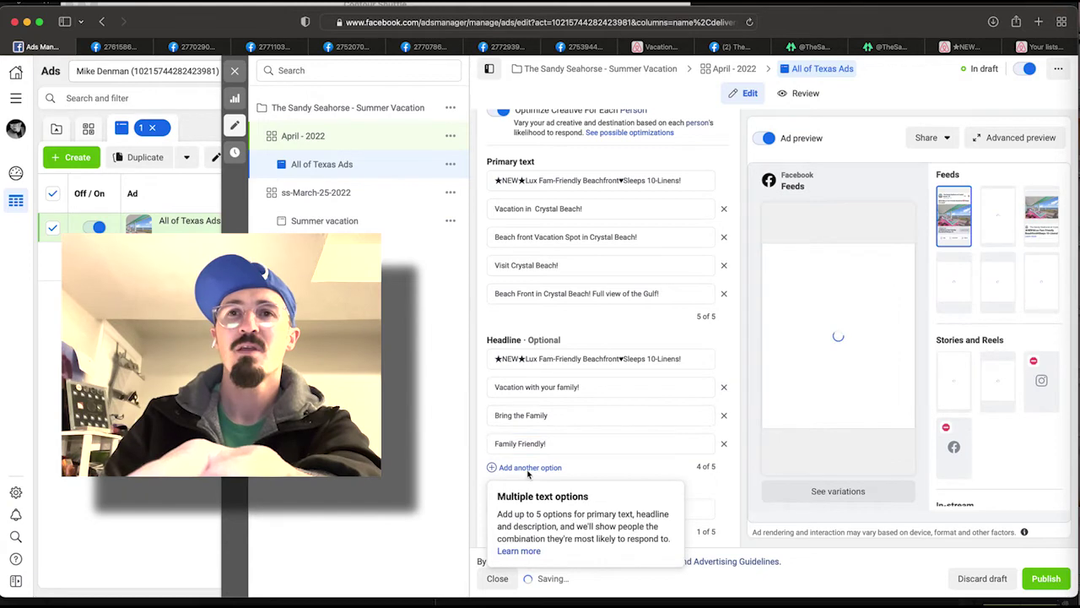
Add a fifth headline option reading "Pet friendly"
left_click(529, 467)
type("Pet friendly")
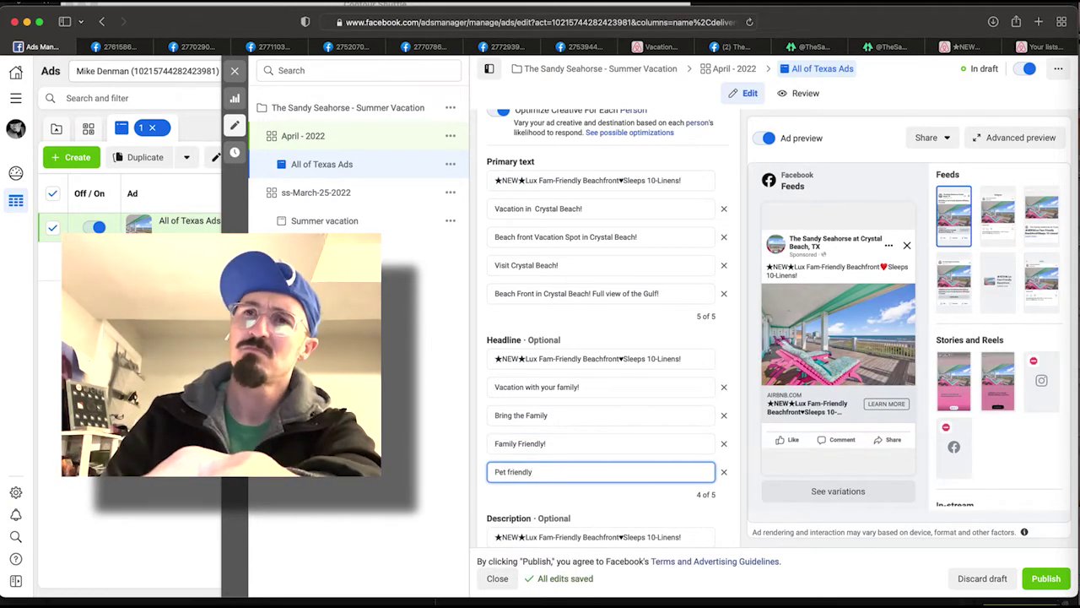
scroll(545, 438, "down", 1)
left_click(545, 437)
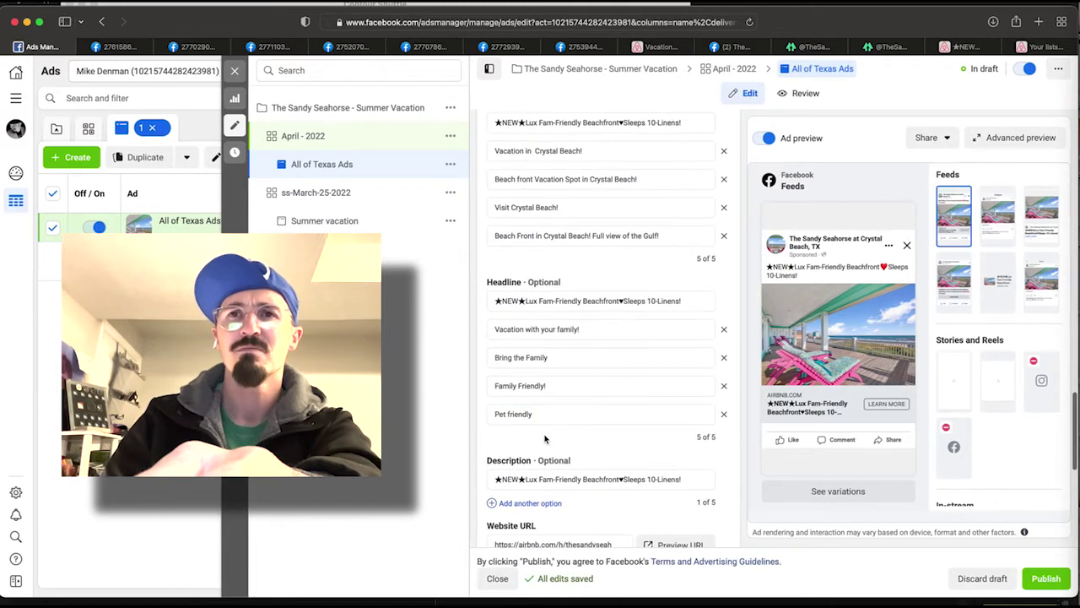
Add a second description option reading "Beach front"
scroll(548, 431, "down", 1)
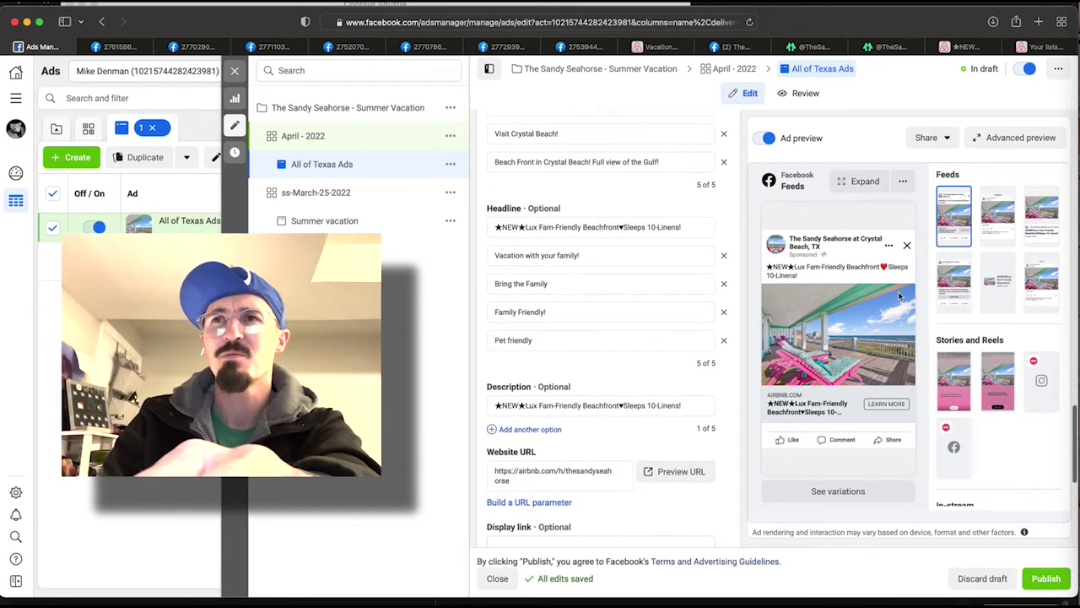
left_click(530, 430)
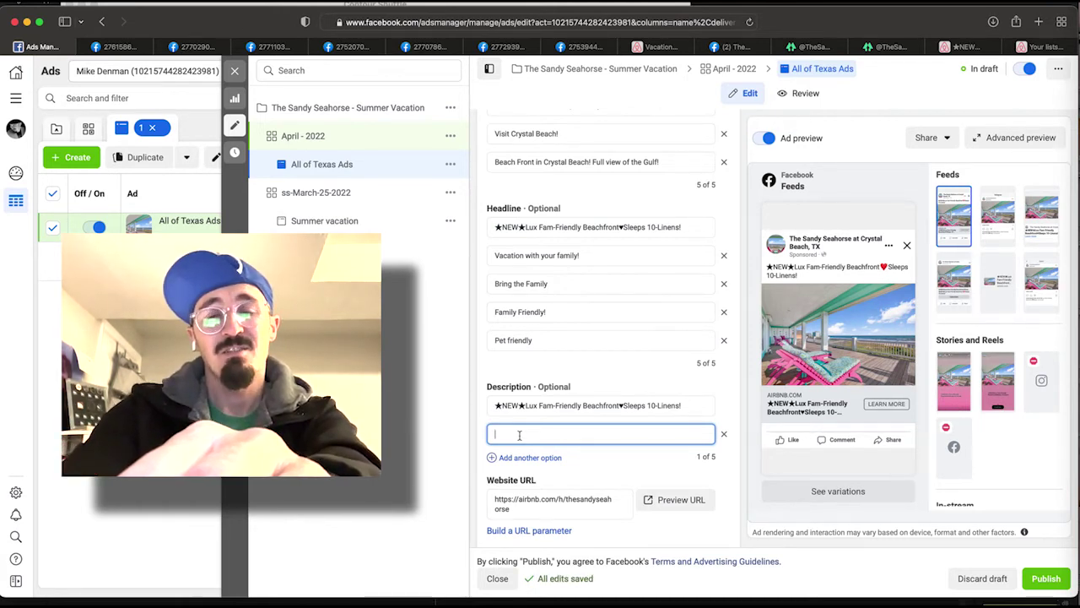
type("B")
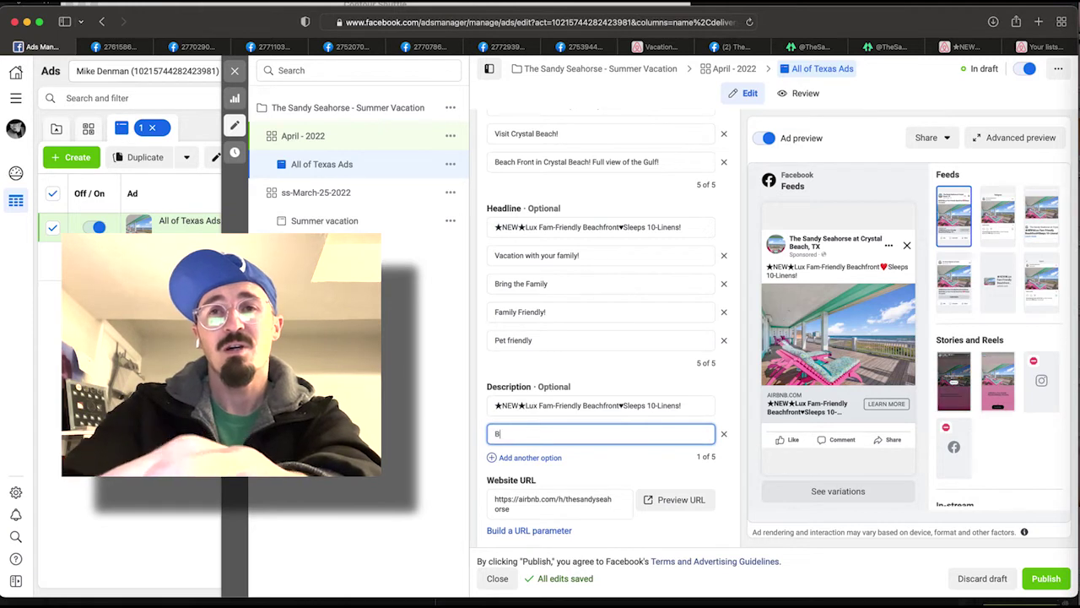
type("each front")
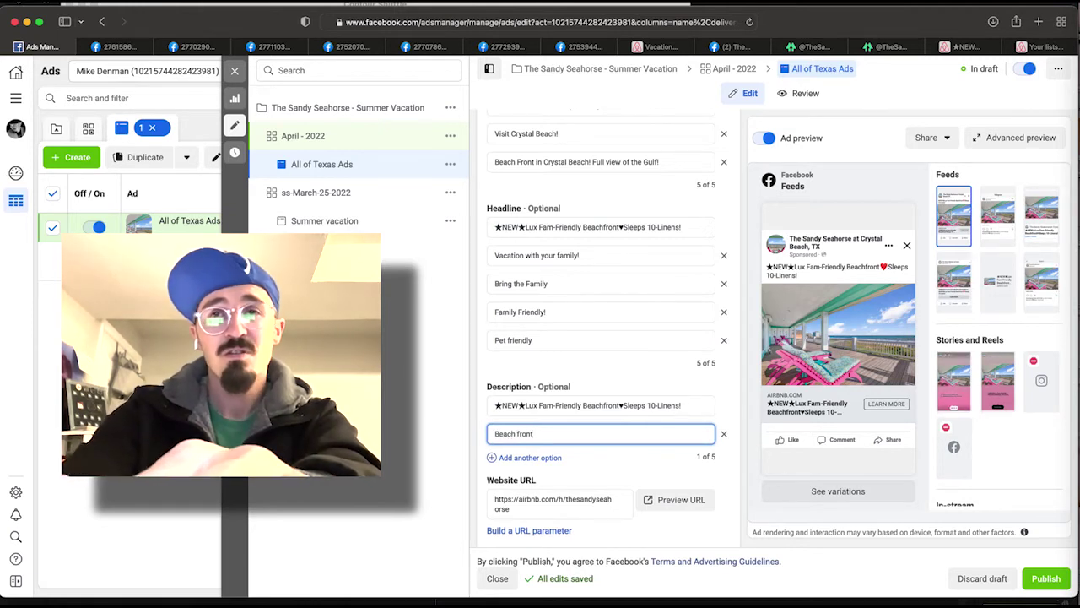
Complete the second description option as "Beach front, Ocean access!" and add a third reading "We provide towels!"
type(", Ocean ac")
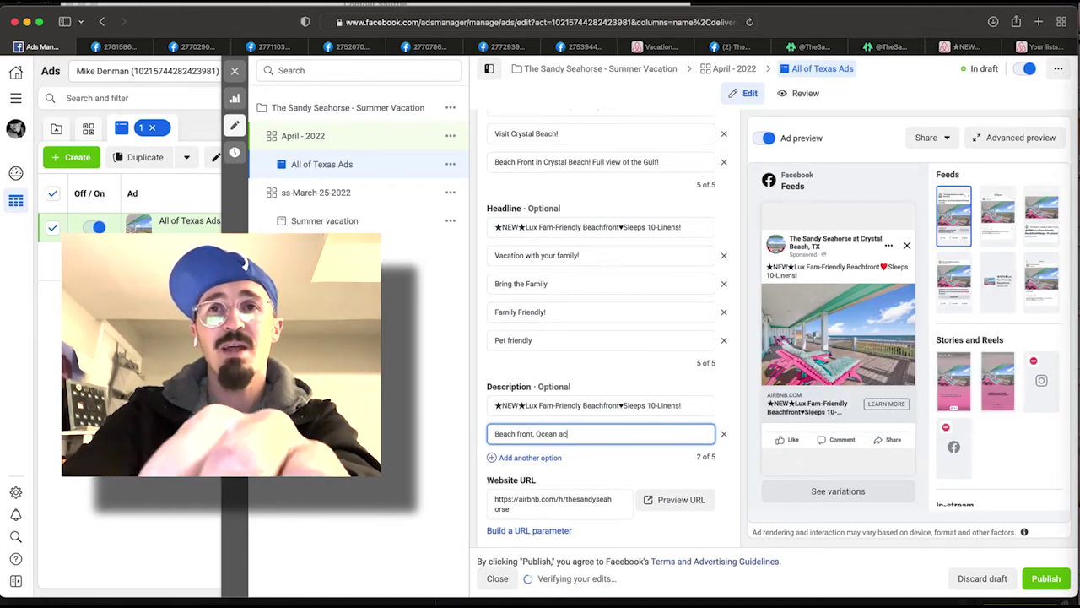
type("cess!")
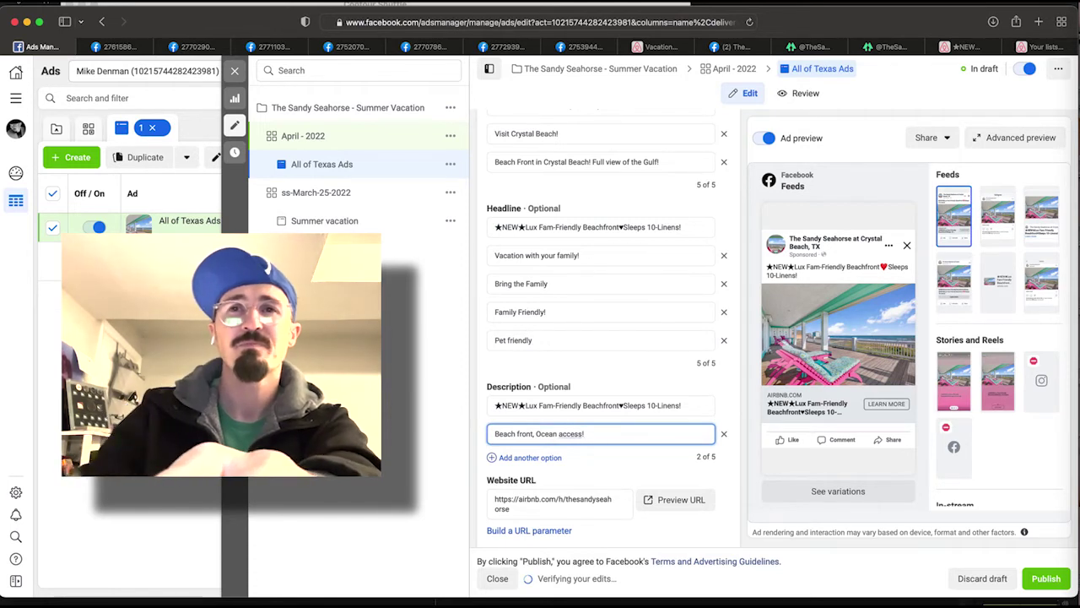
left_click(519, 457)
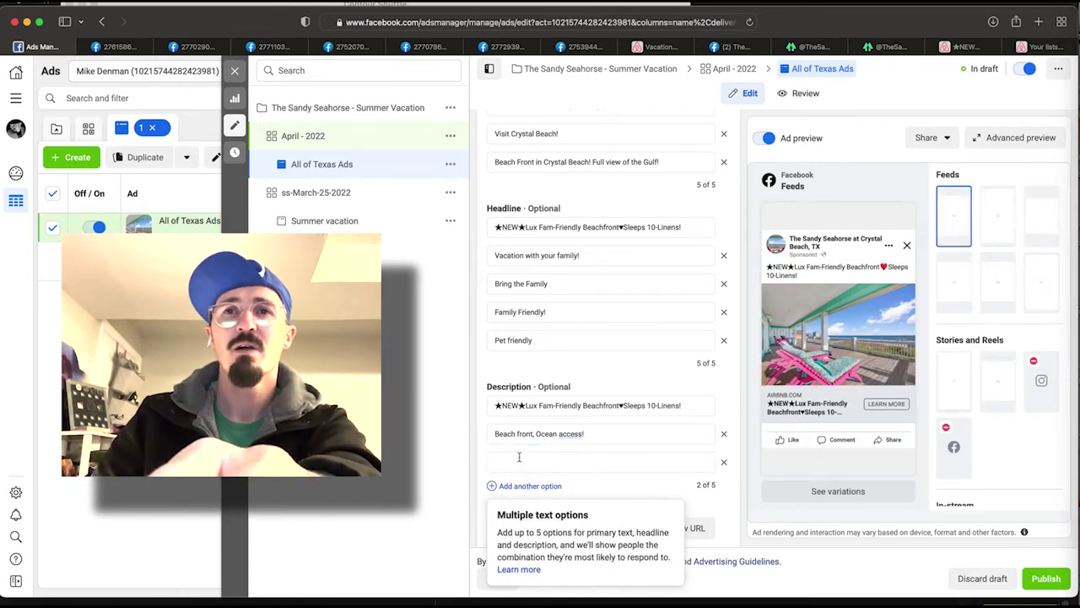
left_click(517, 458)
type("We provide towels!")
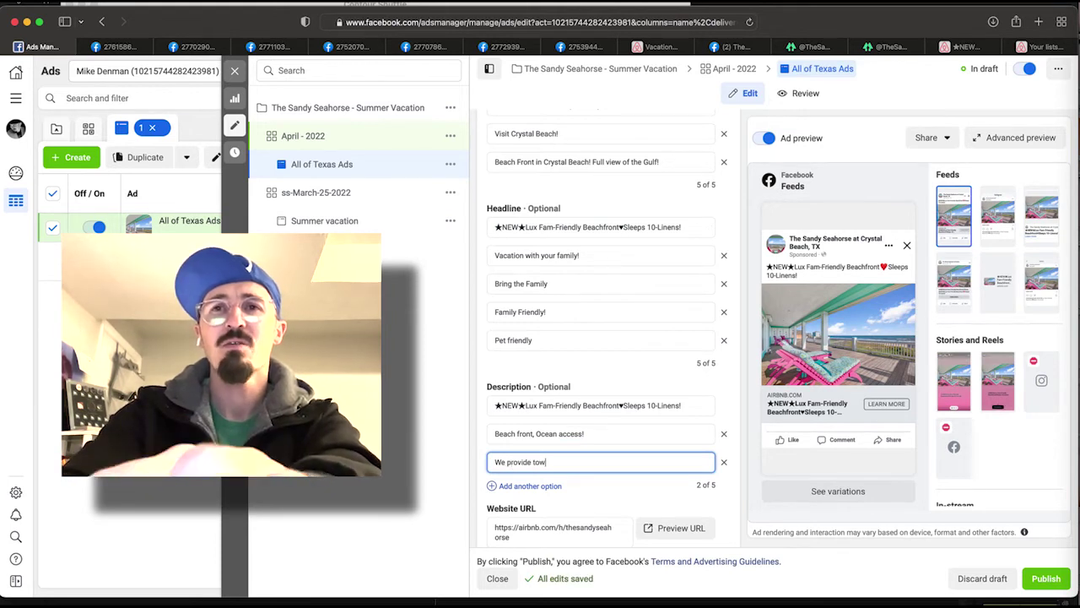
Add a fourth description option reading "Make your Reservation now!"
left_click(523, 485)
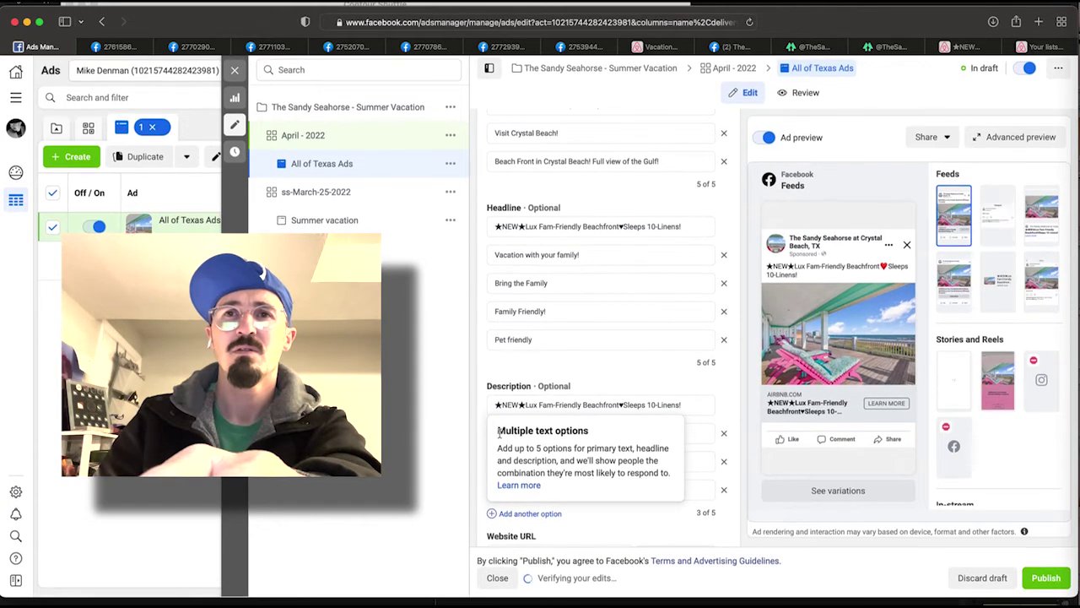
left_click(697, 491)
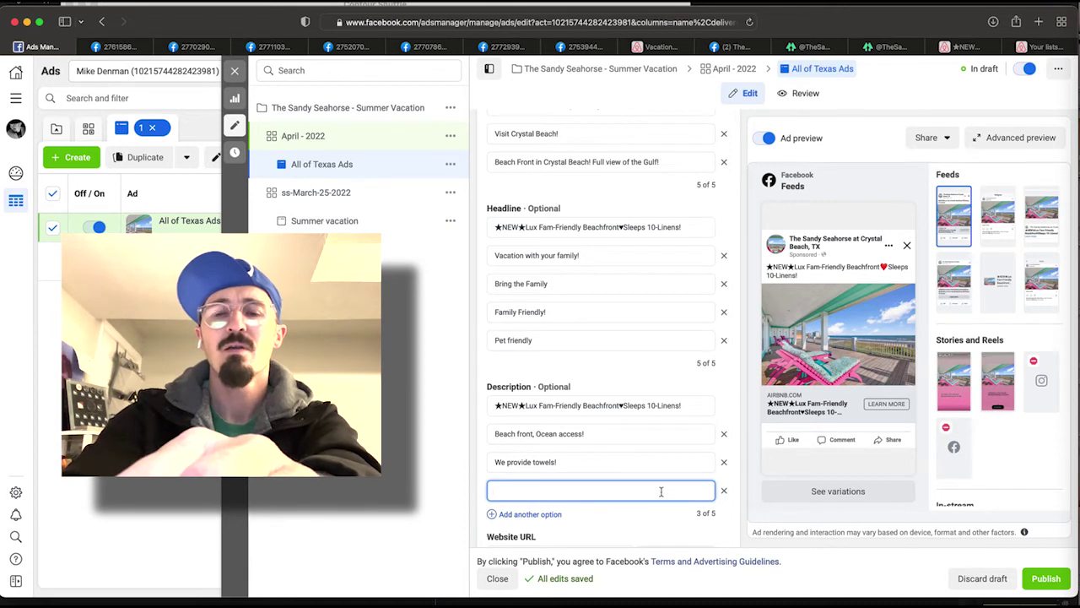
type("We")
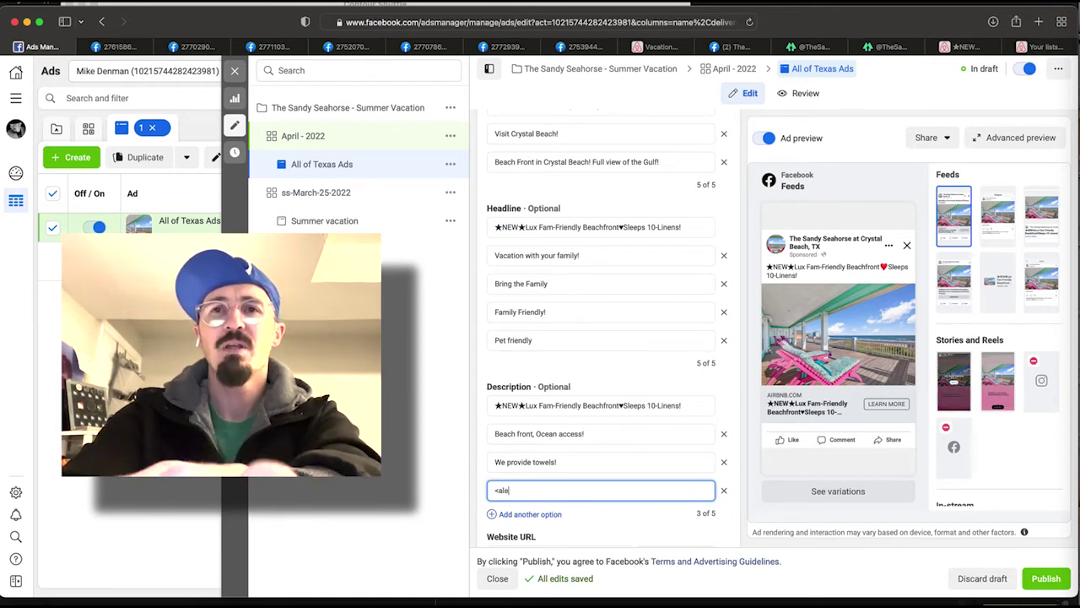
key("BackSpace")
key("BackSpace")
type("Make your")
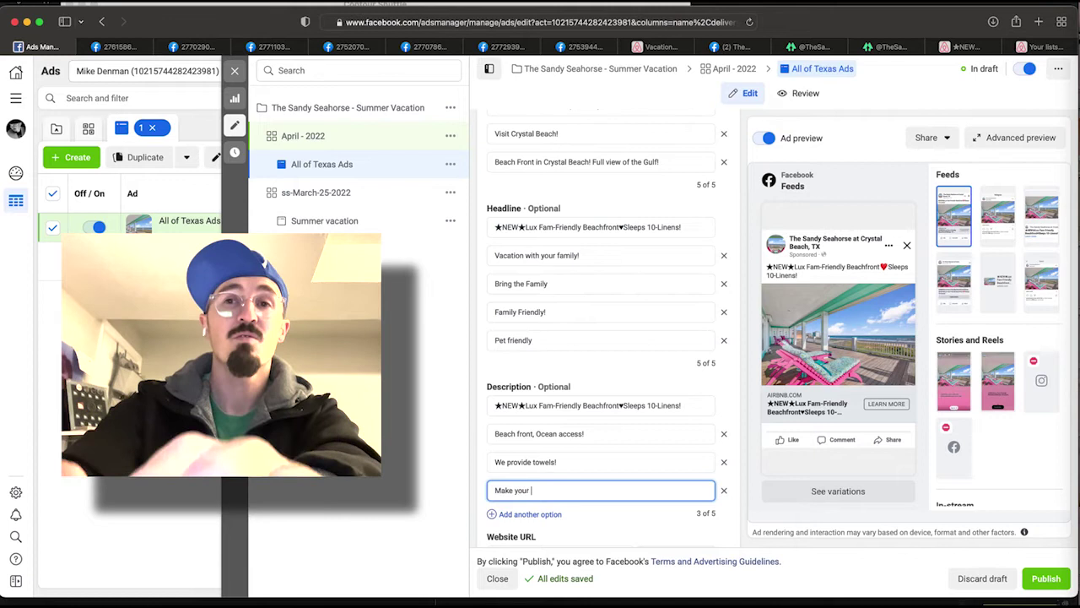
type(" Reserva")
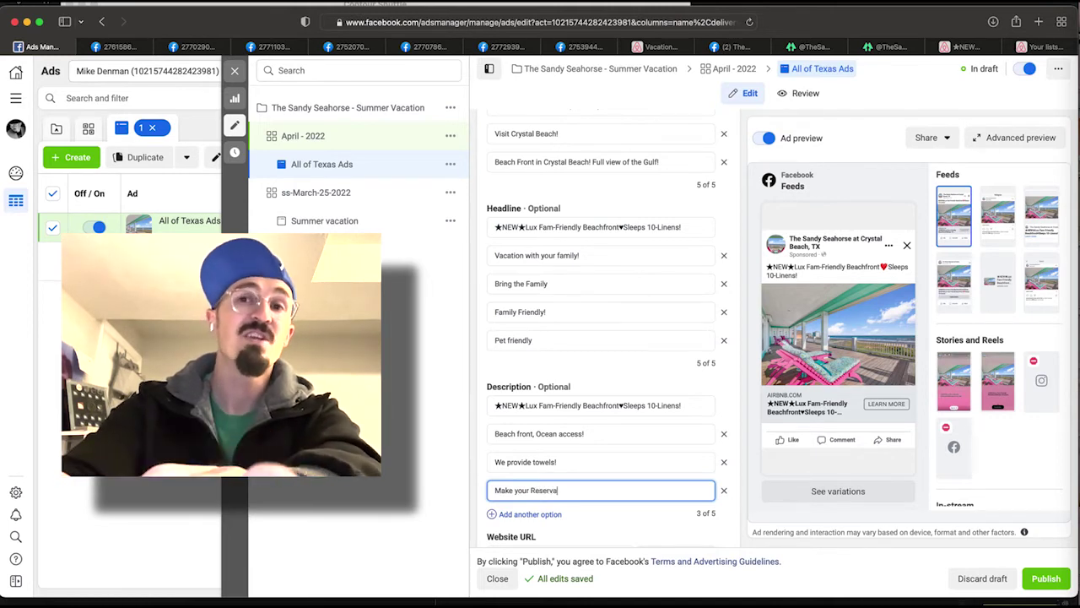
type("tion now")
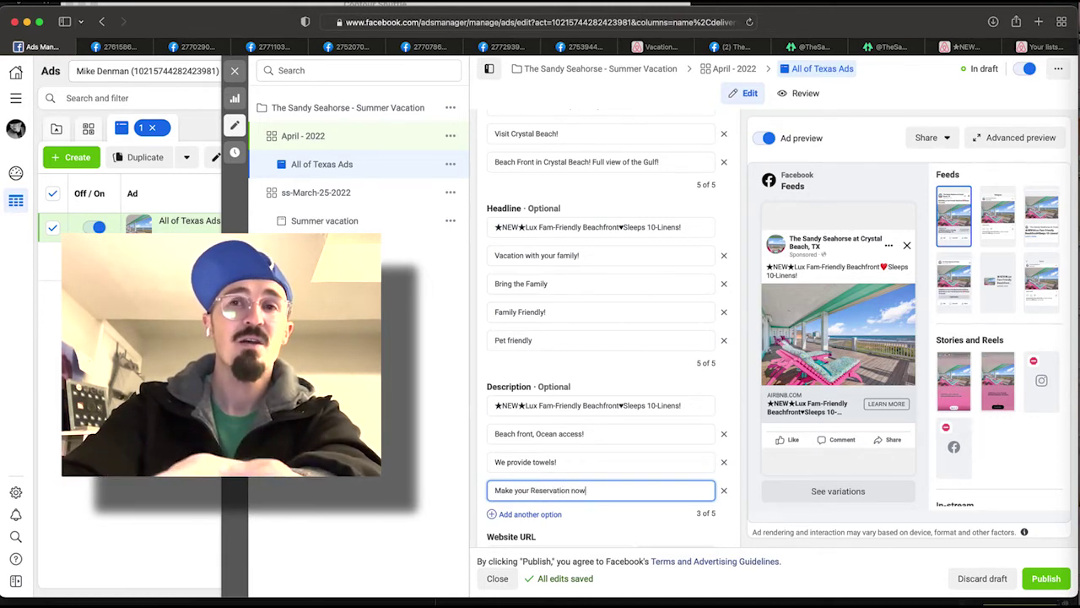
type("!")
Add an empty fifth description option to the ad
left_click(553, 514)
scroll(547, 489, "down", 2)
left_click(521, 416)
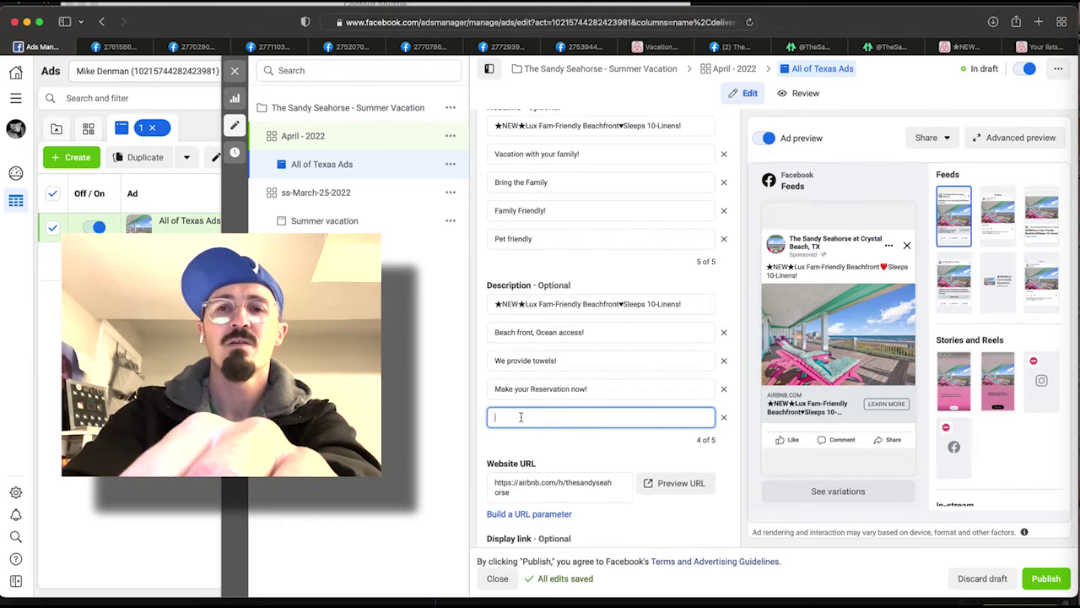
type("Make sure you")
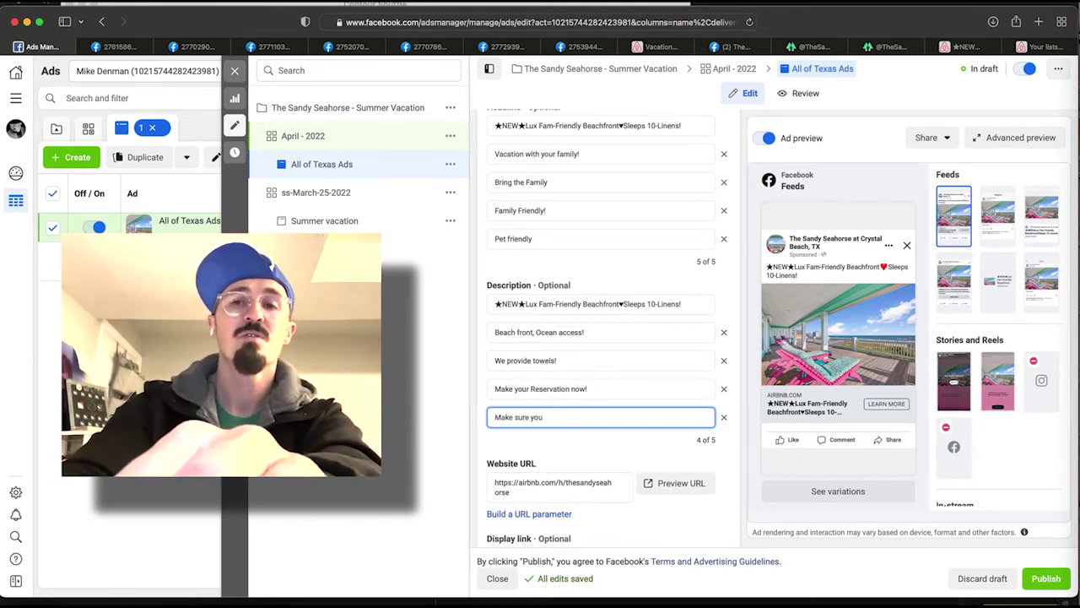
key("BackSpace")
key("BackSpace")
key("BackSpace")
key("BackSpace")
key("BackSpace")
key("BackSpace")
key("BackSpace")
key("BackSpace")
key("BackSpace")
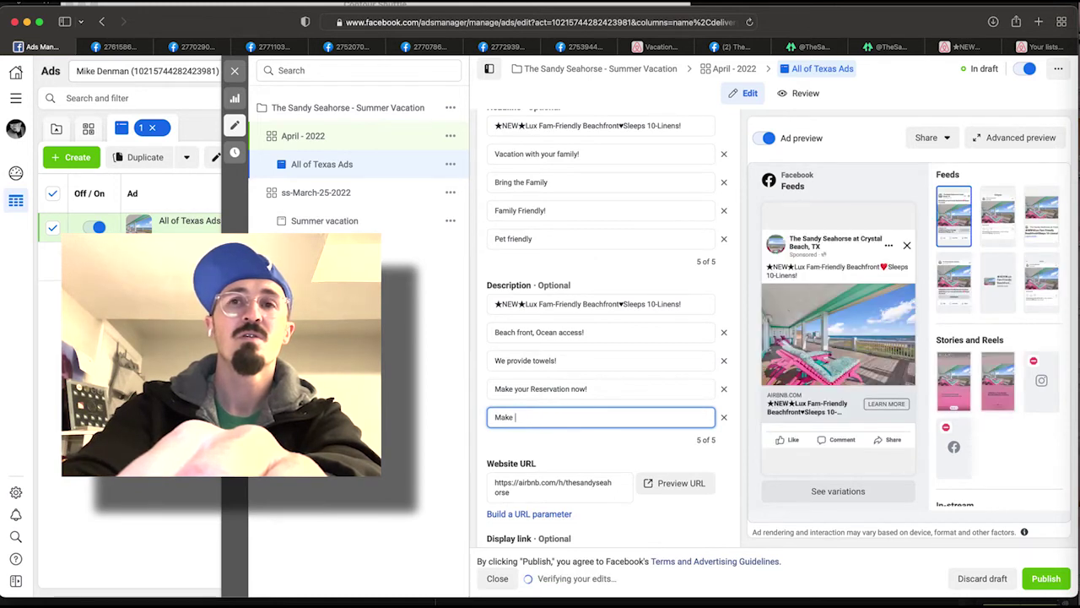
key("BackSpace")
key("BackSpace")
key("BackSpace")
key("BackSpace")
key("BackSpace")
Enter "Don't miss out!" as the fifth description option
type("Don't")
key("BackSpace")
key("BackSpace")
type("t miss out!")
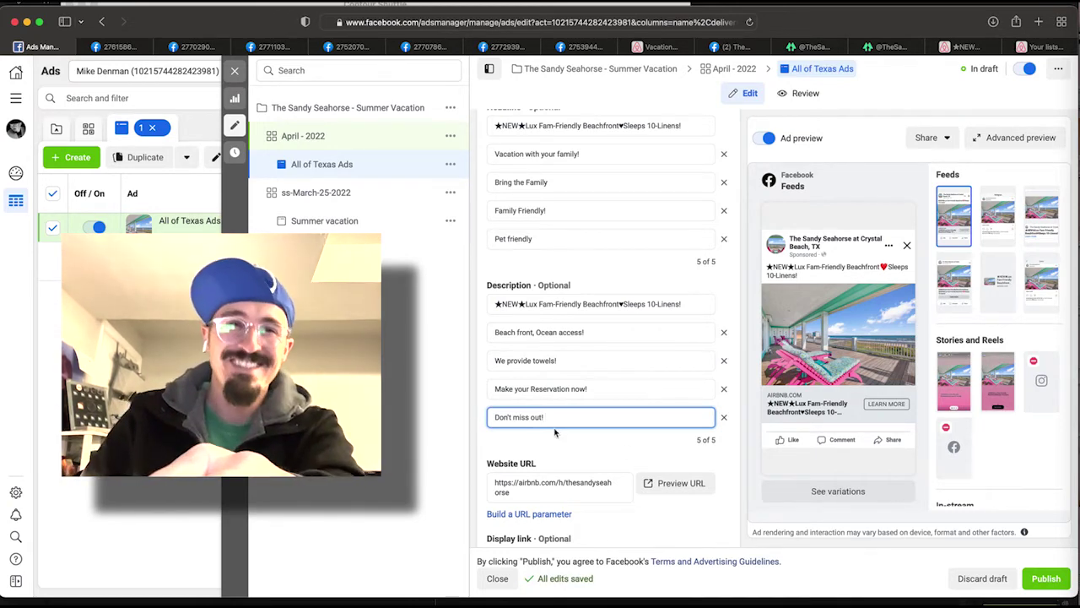
scroll(731, 450, "up", 10)
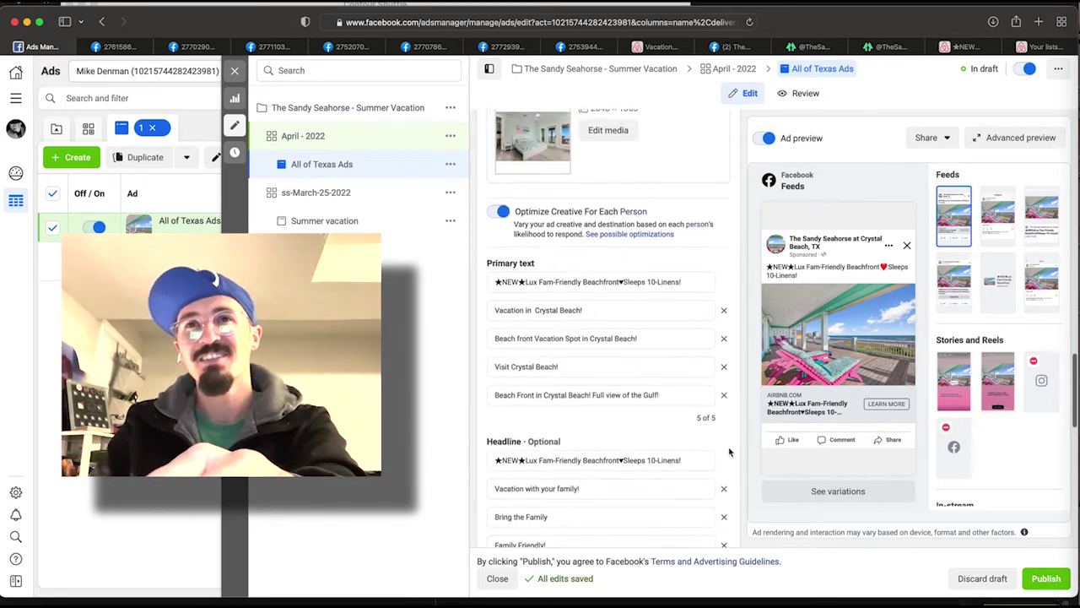
scroll(729, 452, "down", 10)
scroll(727, 453, "down", 4)
left_click(517, 354)
type("★NEW★Lux Fam-Friendly Beachfront♥Sleeps 10-Linens!")
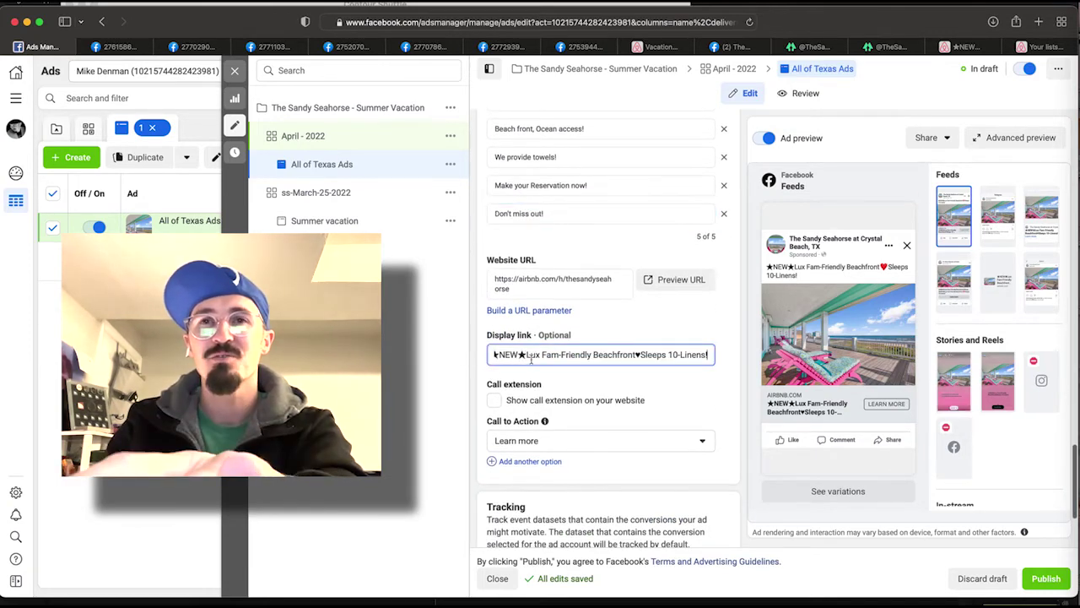
key("super+z")
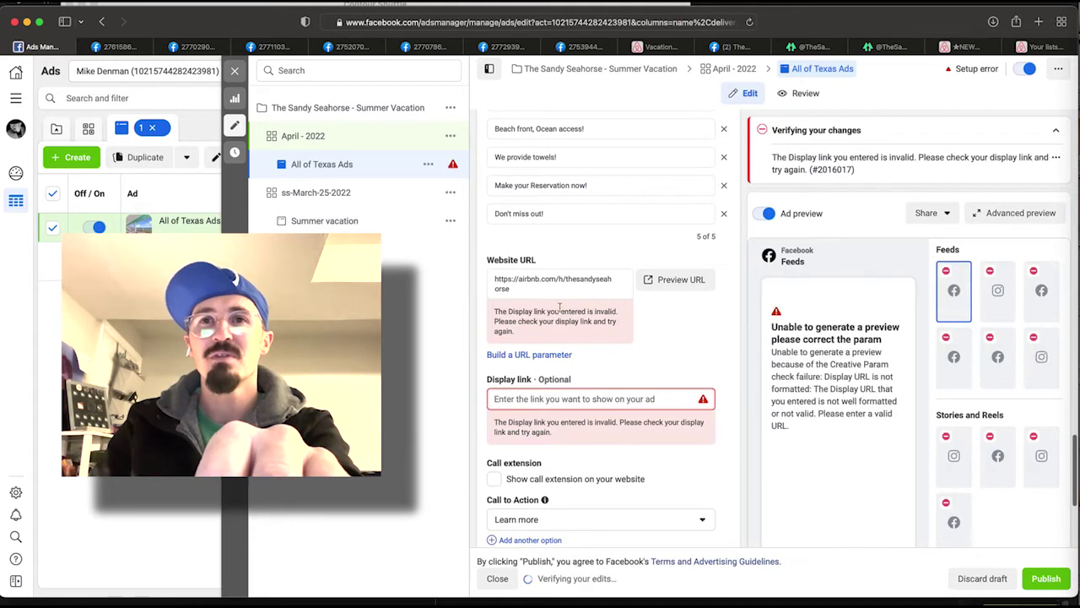
triple_click(548, 282)
key("super+c")
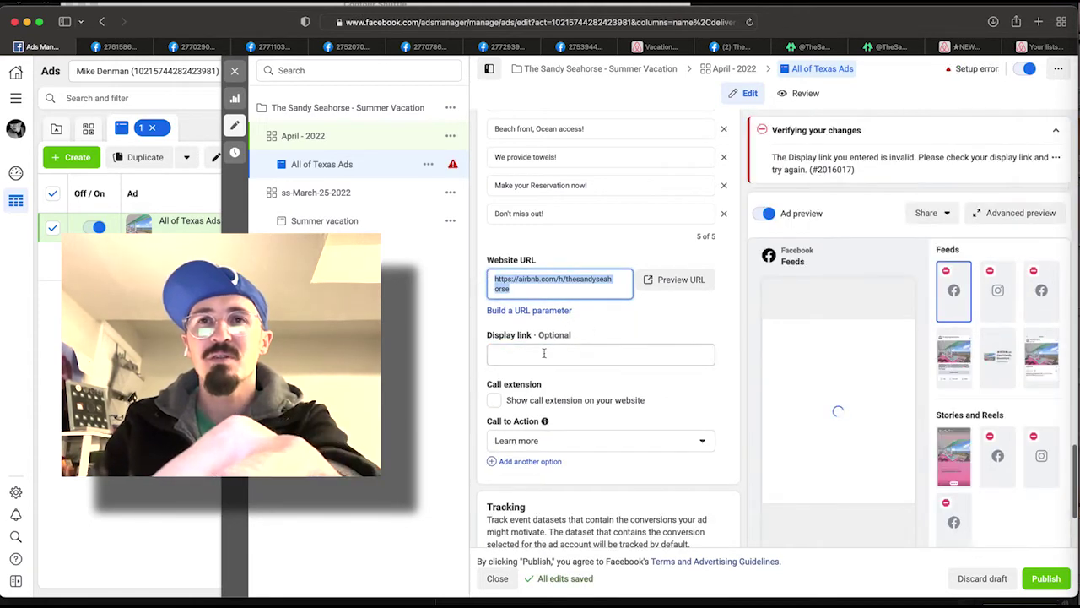
left_click(543, 354)
key("super+v")
left_click_drag(520, 355, 453, 357)
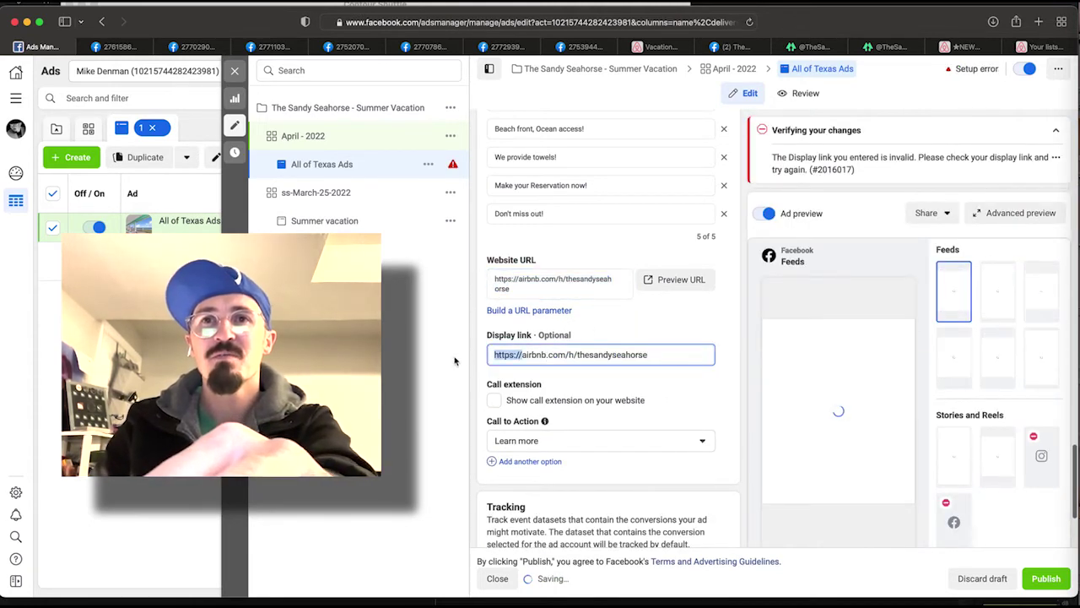
left_click(661, 356)
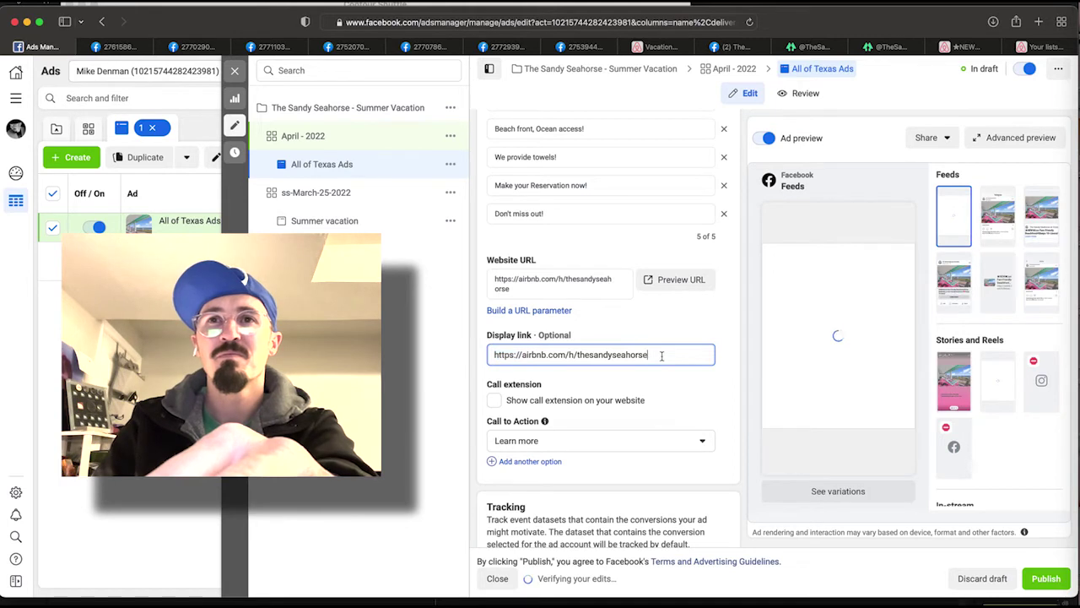
Set the ad's call to action to "Book now"
left_click(571, 444)
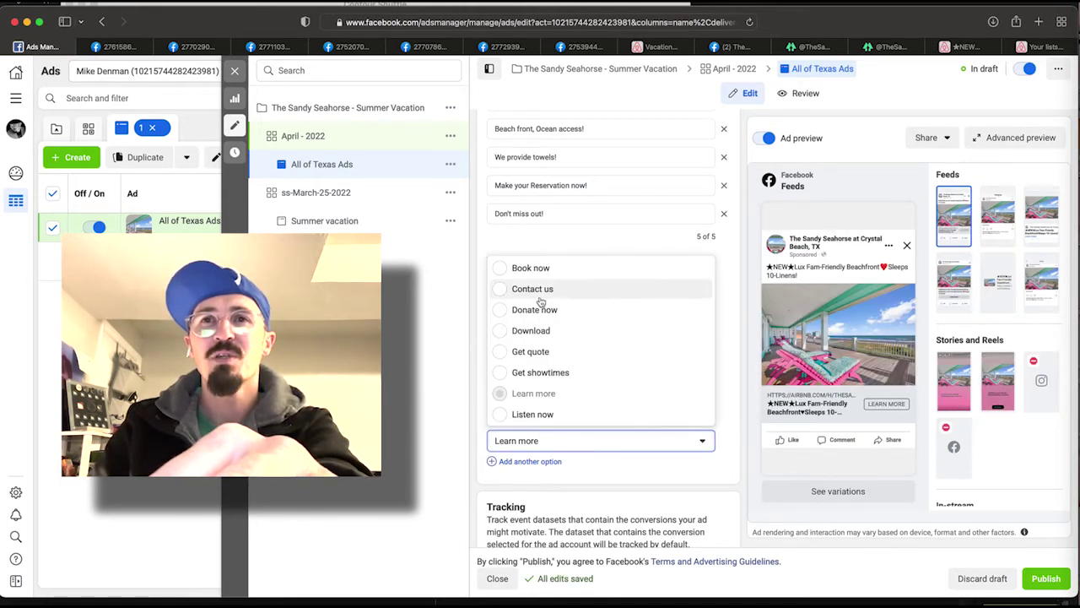
left_click(529, 268)
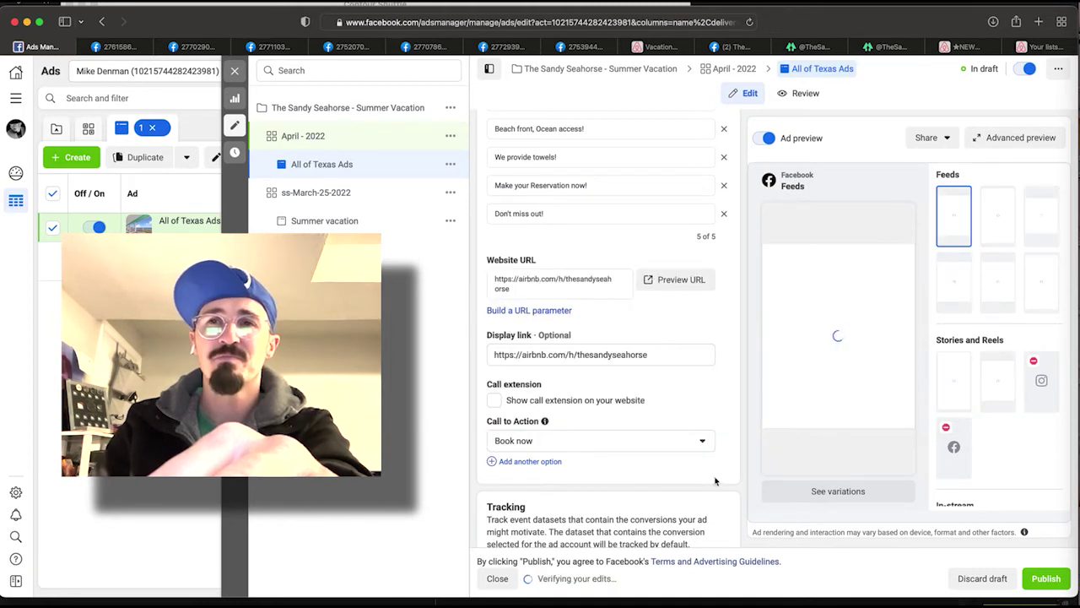
Check the tracking settings and the rest of the ad setup, and publish the "All of Texas Ads" ad
scroll(730, 479, "down", 1)
scroll(730, 479, "down", 5)
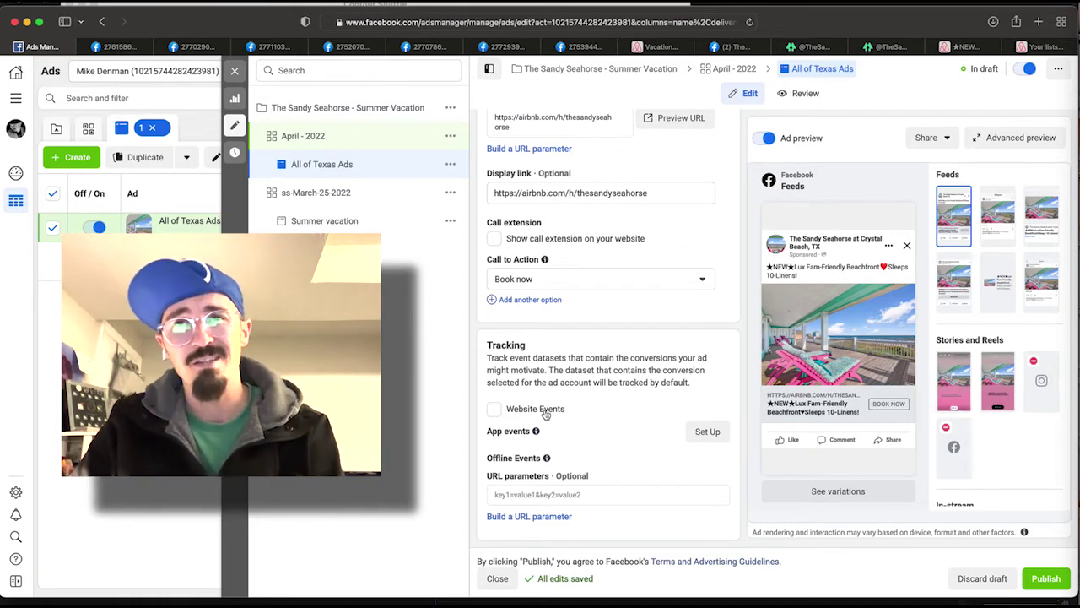
scroll(546, 414, "up", 1)
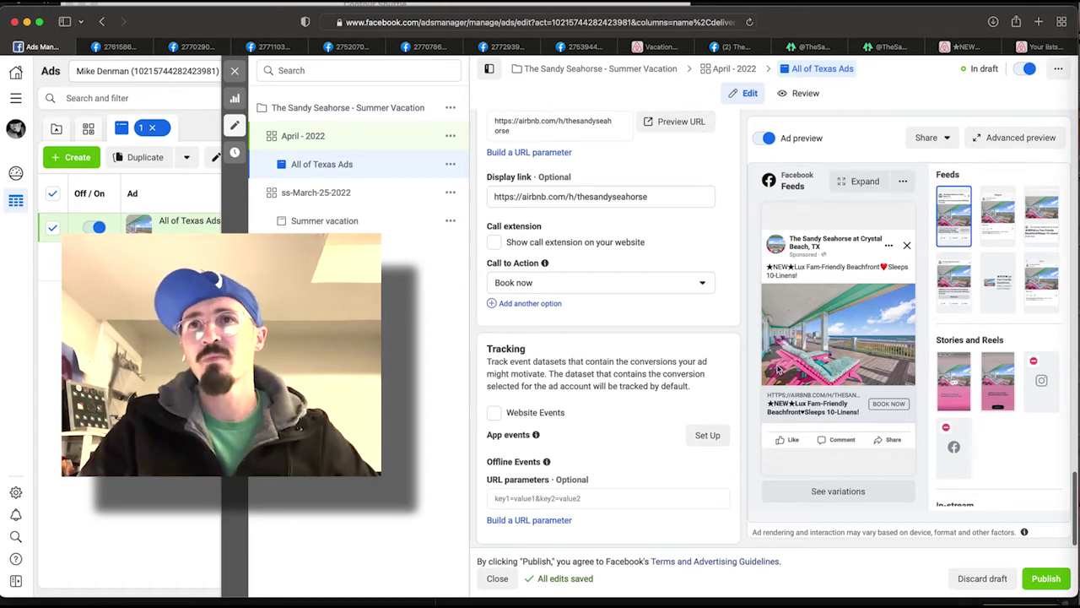
scroll(769, 311, "down", 1)
scroll(722, 303, "up", 15)
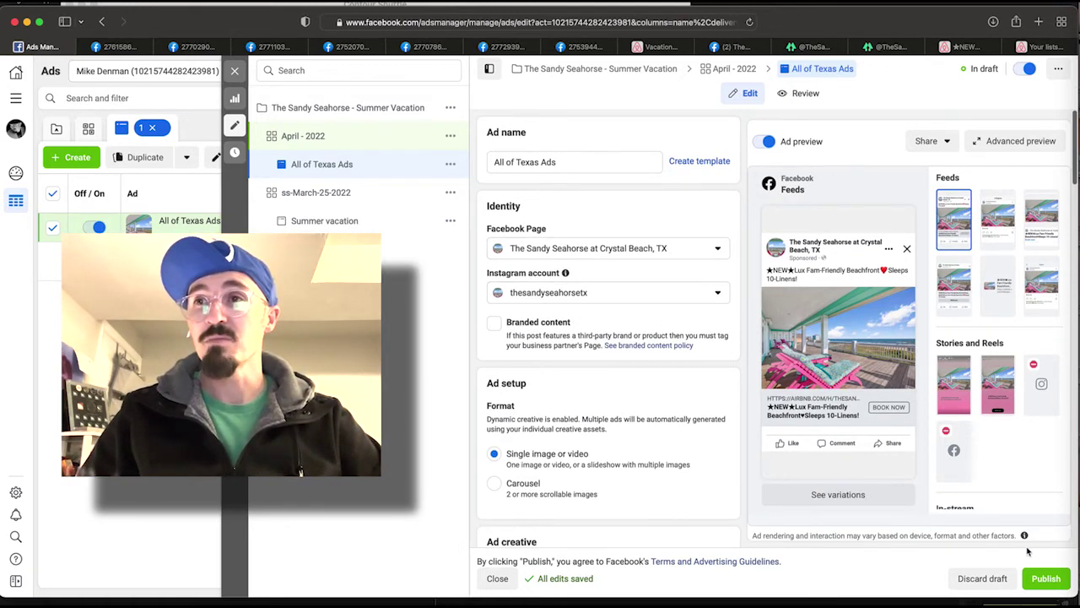
left_click(1048, 582)
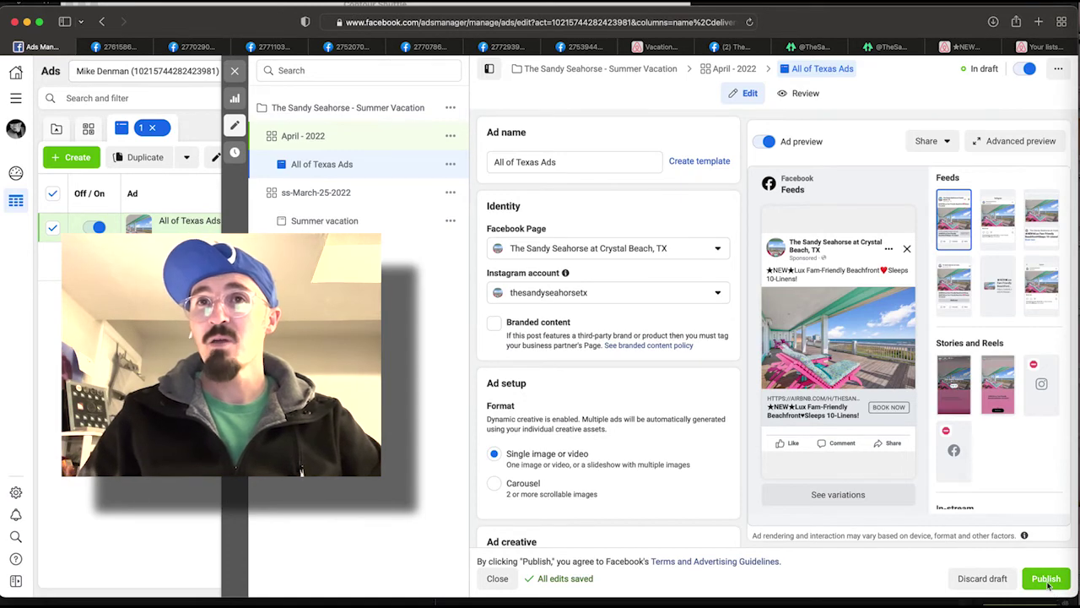